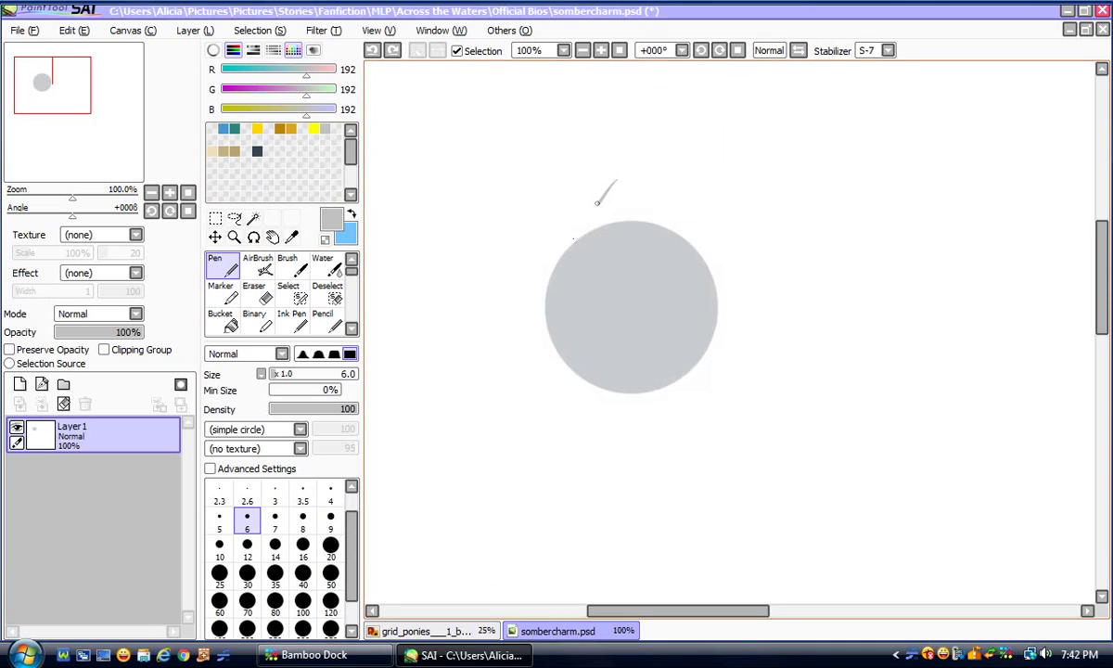
# Draw two light grey curved guidelines with the Pen, crossing near the circle's muzzle-side edge
pyautogui.moveTo(561, 268); pyautogui.dragTo(527, 439)
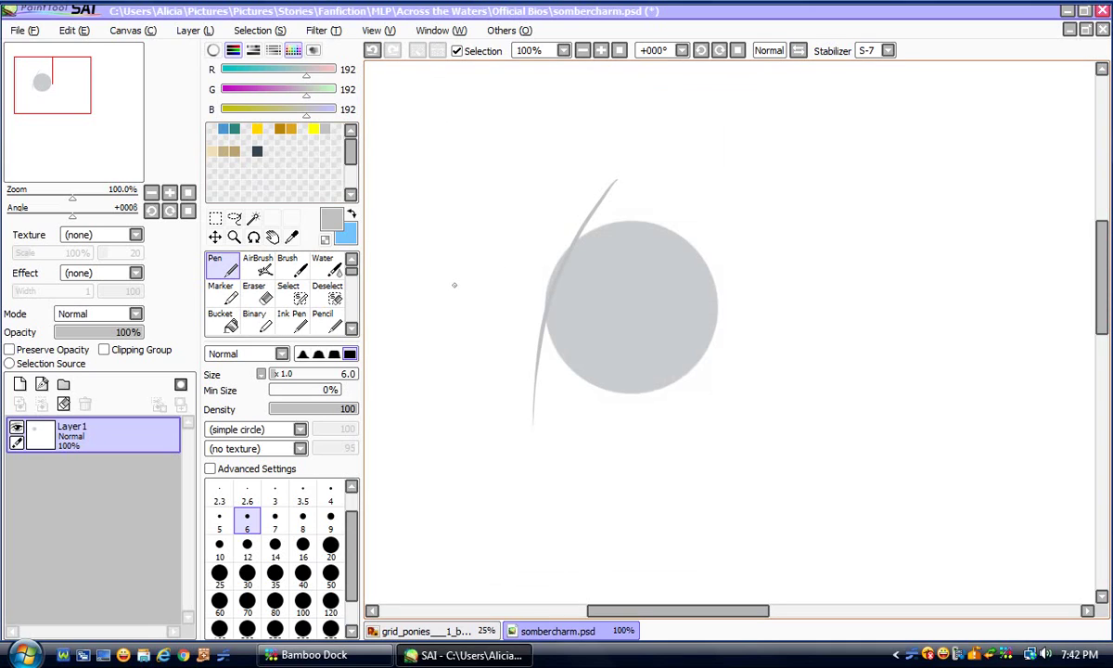
pyautogui.moveTo(455, 285)
pyautogui.mouseDown()
pyautogui.moveTo(594, 292)
pyautogui.moveTo(752, 386)
pyautogui.mouseUp()
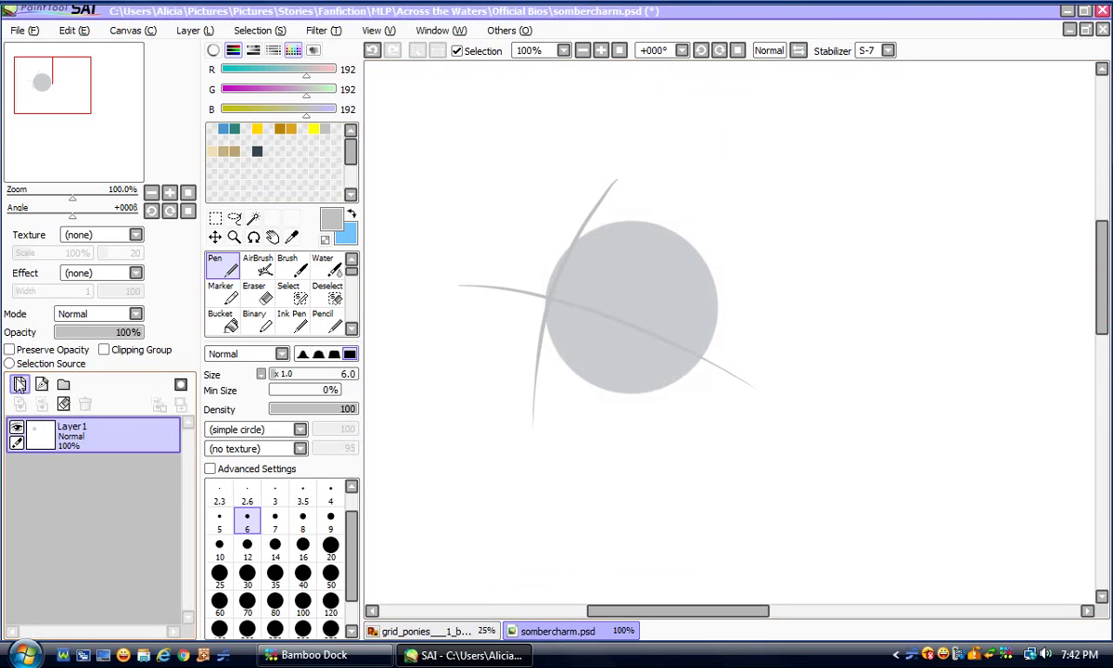
# On a new layer, draw the muzzle, nostril, lower jaw and mouth line with the Pen in dark slate, RGB 54, 69, 79
pyautogui.click(19, 384)
pyautogui.click(168, 192)
pyautogui.click(258, 150)
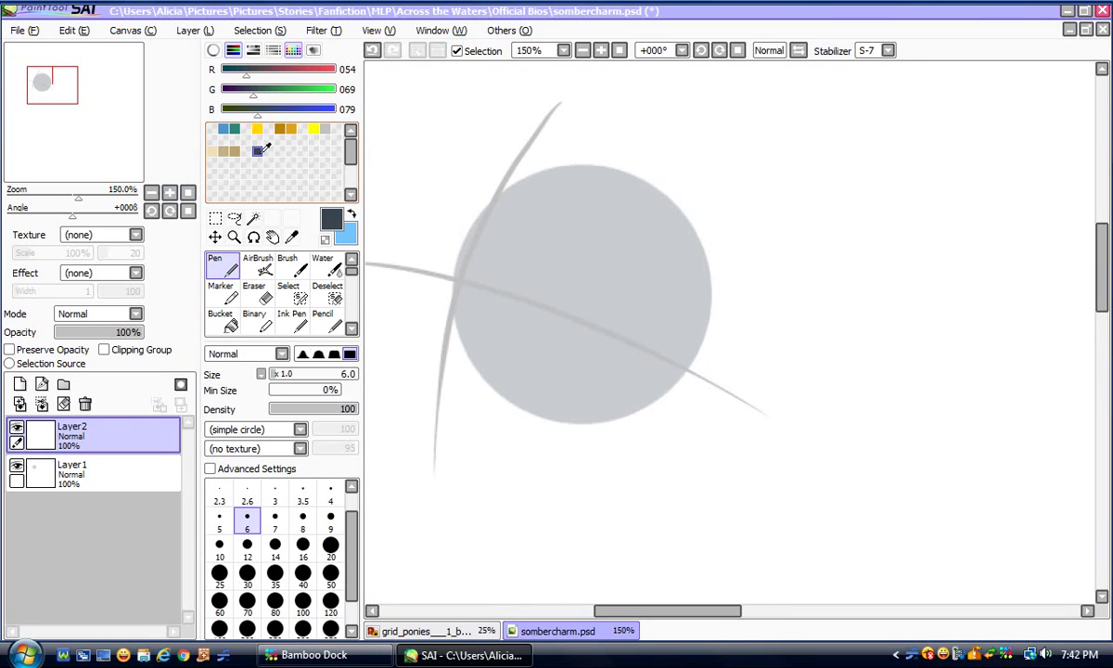
pyautogui.moveTo(658, 610); pyautogui.dragTo(634, 609)
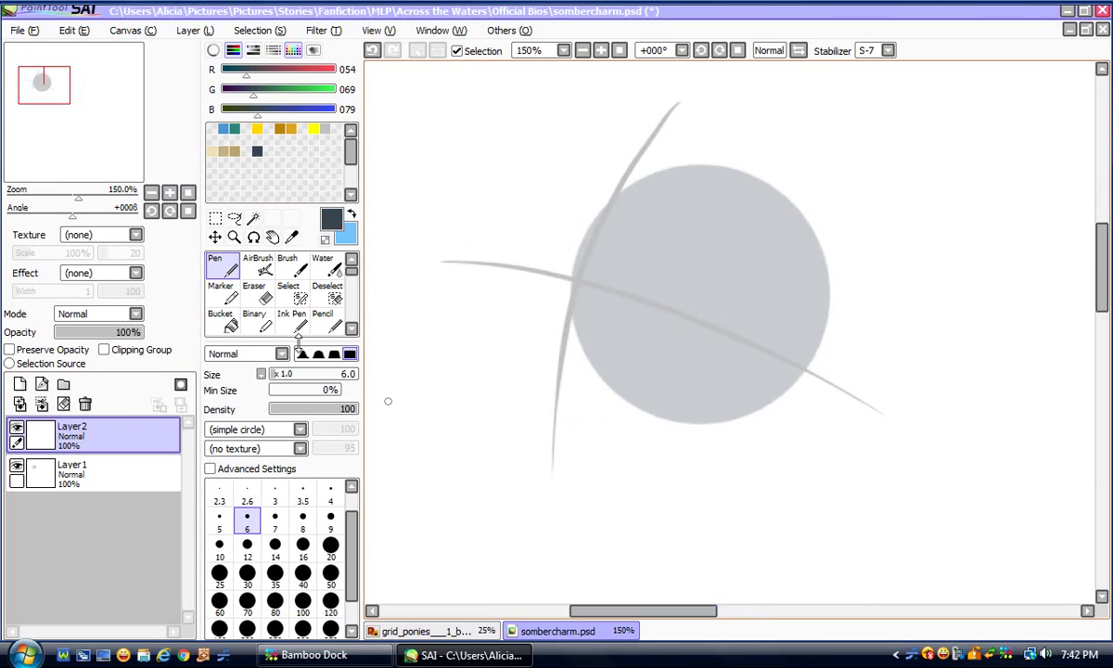
pyautogui.click(169, 194)
pyautogui.scroll(1, 610, 313)
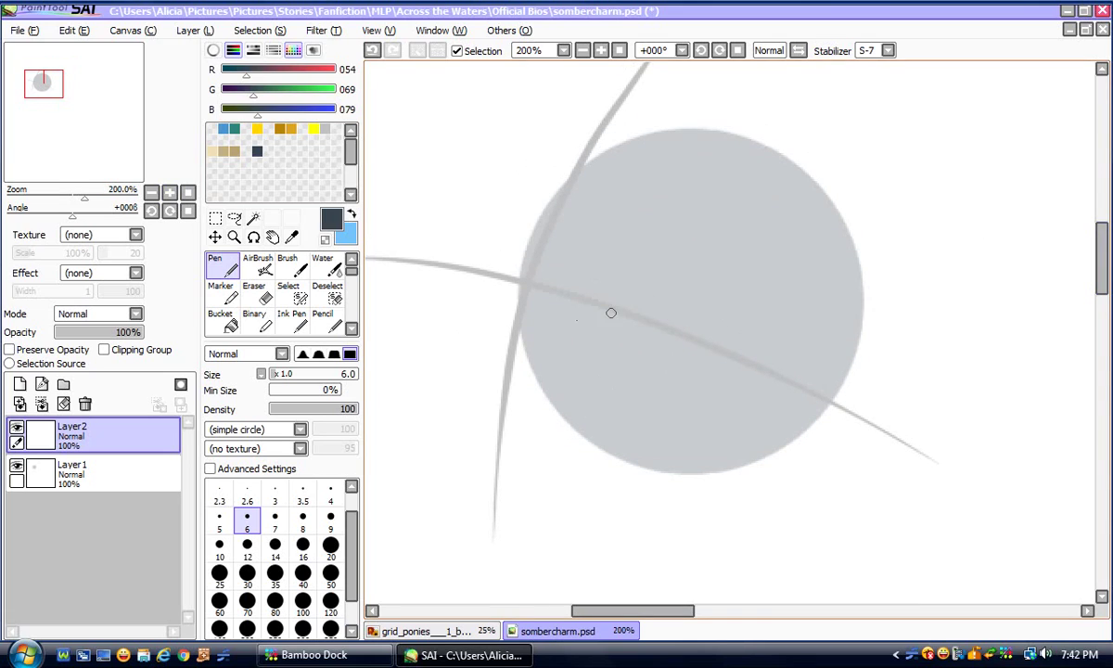
pyautogui.moveTo(529, 274); pyautogui.dragTo(500, 270)
pyautogui.moveTo(456, 308)
pyautogui.mouseDown()
pyautogui.moveTo(455, 341)
pyautogui.moveTo(496, 404)
pyautogui.moveTo(665, 474)
pyautogui.moveTo(730, 476)
pyautogui.mouseUp()
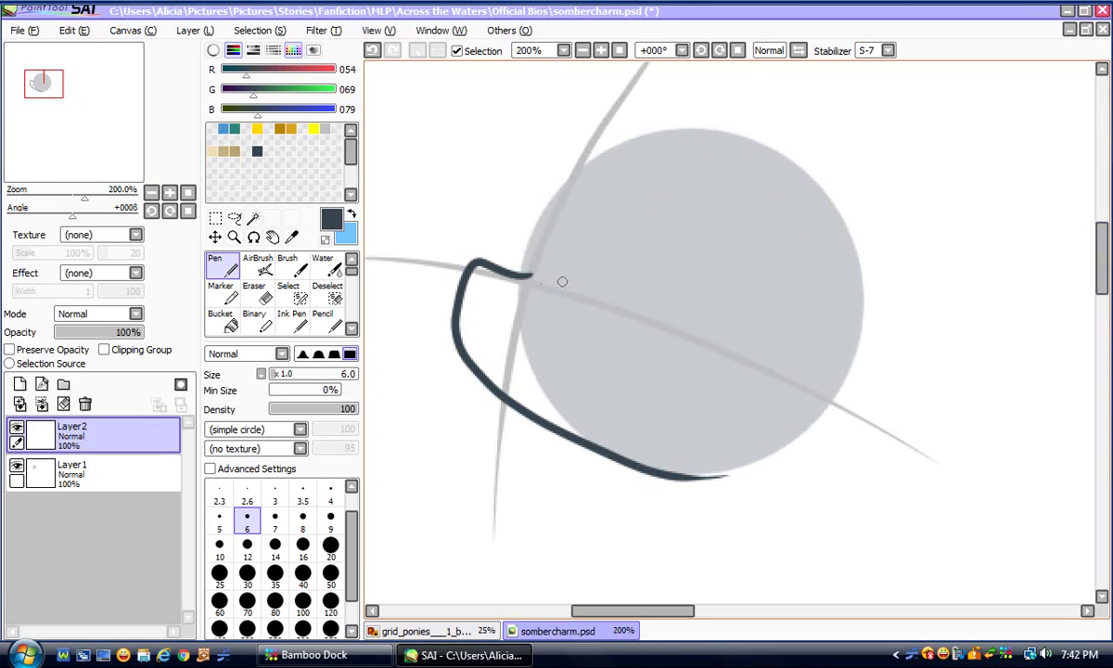
pyautogui.moveTo(455, 322); pyautogui.dragTo(524, 353)
# Draw the forehead and back-of-head outline around the grey circle, starting from the bridge of the muzzle
pyautogui.click(170, 210)
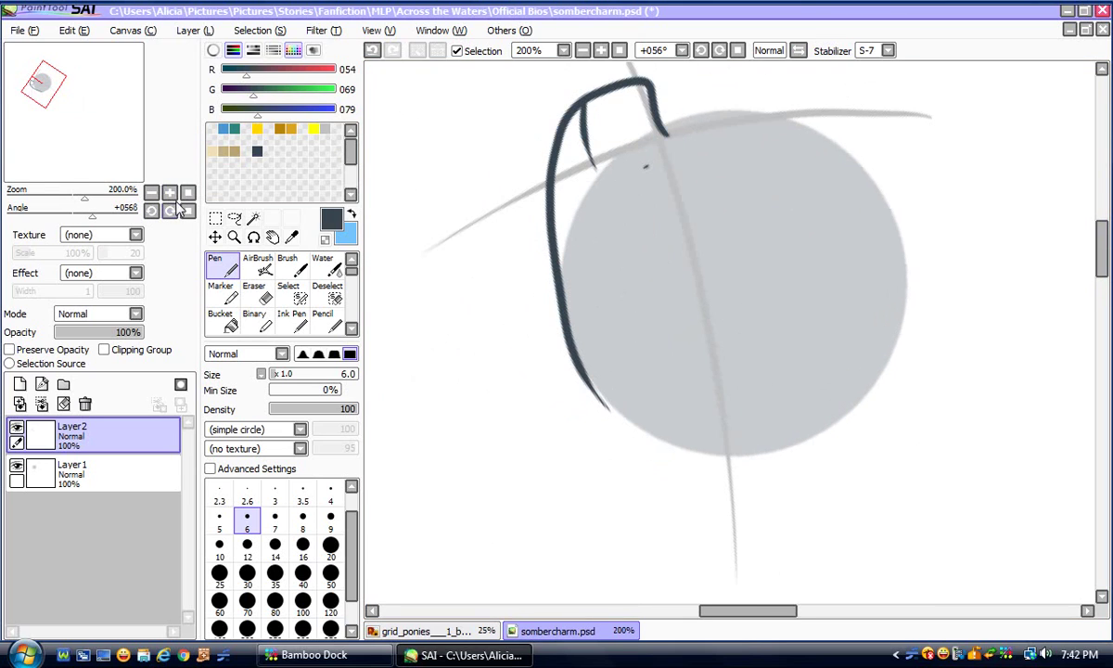
pyautogui.click(170, 211)
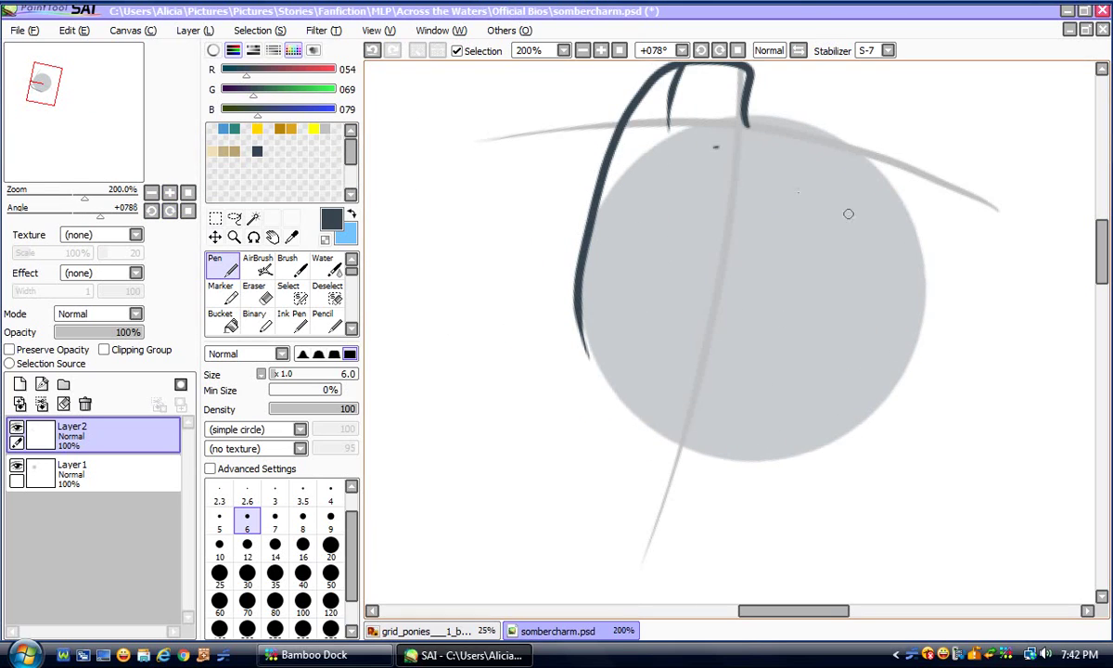
pyautogui.moveTo(746, 119)
pyautogui.mouseDown()
pyautogui.moveTo(821, 145)
pyautogui.moveTo(895, 197)
pyautogui.moveTo(929, 339)
pyautogui.moveTo(807, 415)
pyautogui.moveTo(719, 442)
pyautogui.mouseUp()
pyautogui.click(151, 210)
pyautogui.click(151, 211)
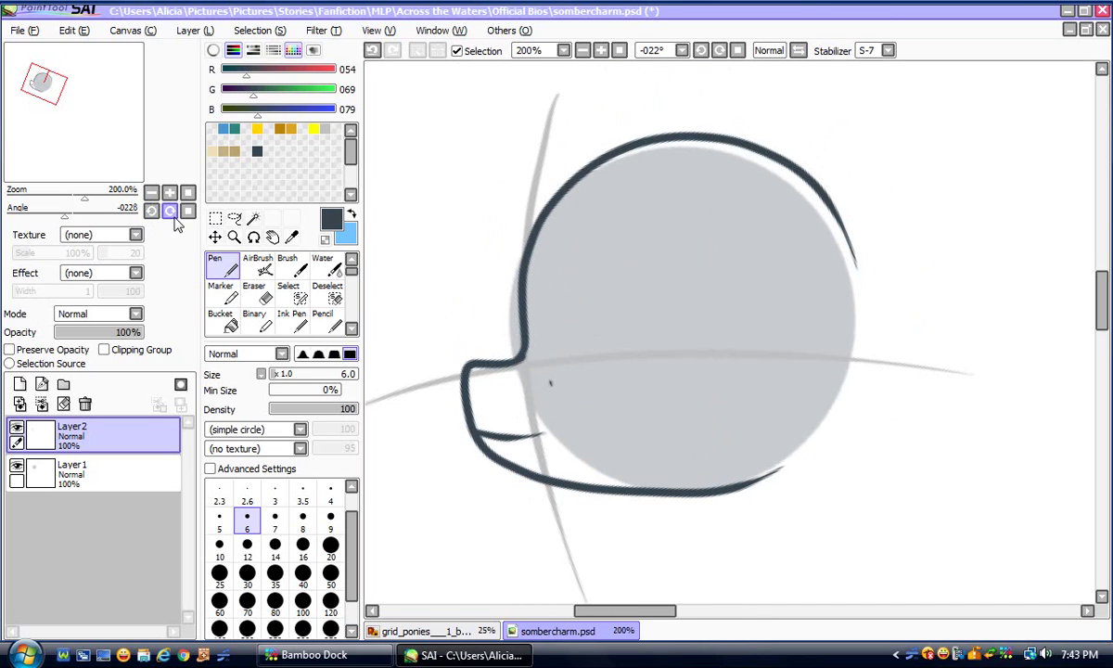
pyautogui.click(169, 212)
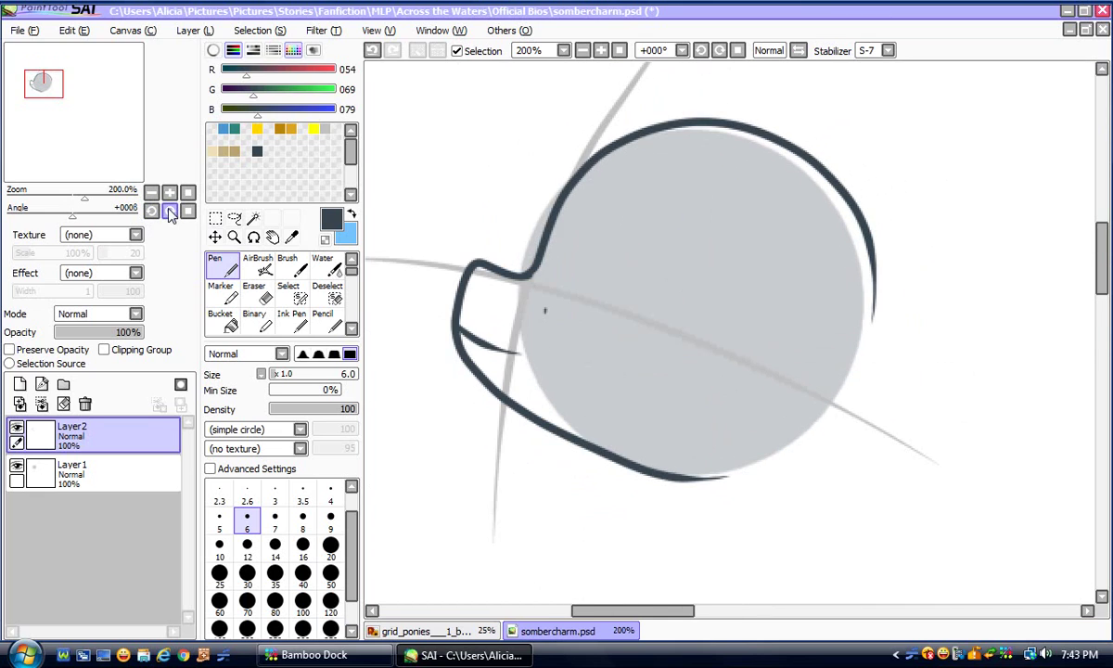
# Check the grid_ponies reference image and draw a large pointed ear outline at the back of the head in sombercharm.psd
pyautogui.click(422, 631)
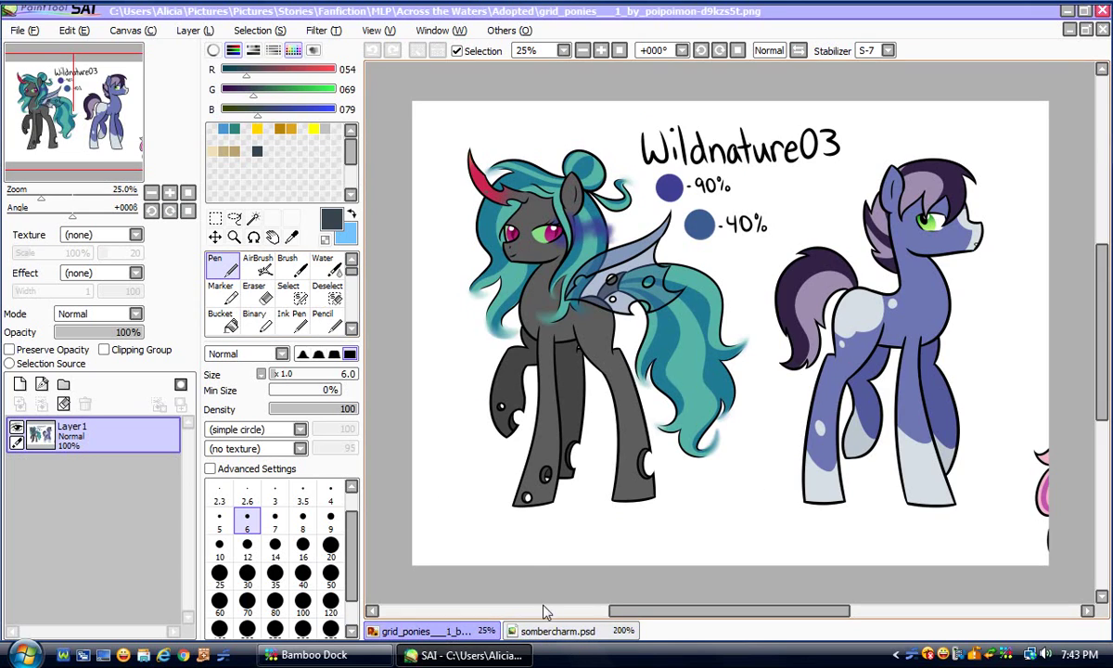
pyautogui.click(556, 631)
pyautogui.scroll(-1, 520, 313)
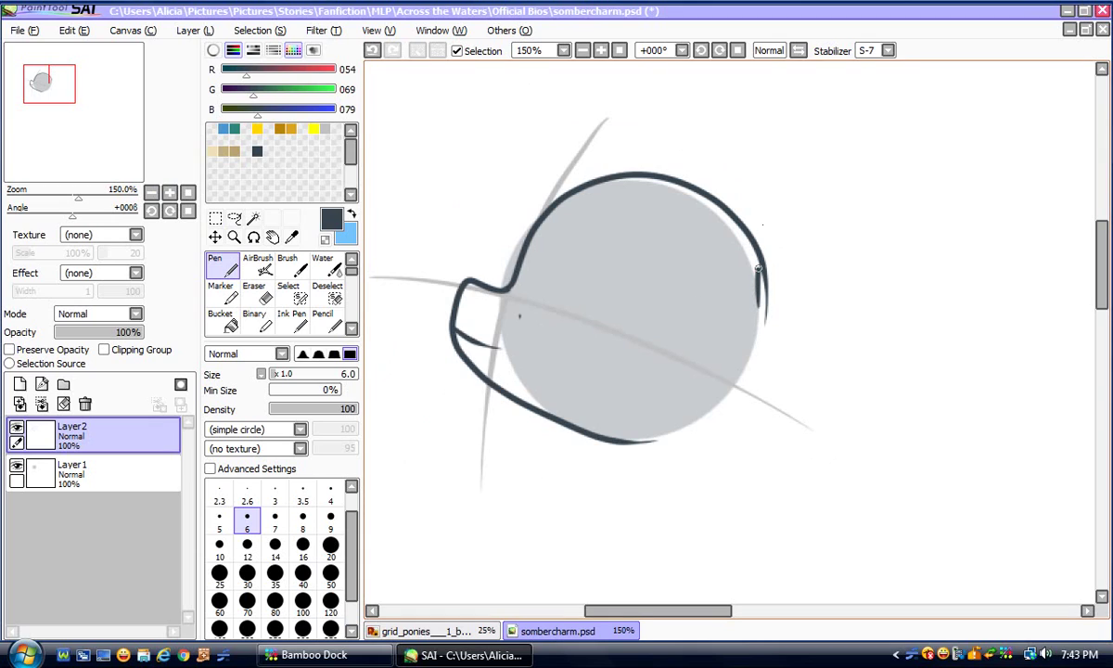
pyautogui.moveTo(758, 268)
pyautogui.mouseDown()
pyautogui.moveTo(779, 198)
pyautogui.moveTo(811, 172)
pyautogui.moveTo(850, 254)
pyautogui.moveTo(852, 322)
pyautogui.moveTo(824, 362)
pyautogui.moveTo(776, 387)
pyautogui.moveTo(738, 389)
pyautogui.mouseUp()
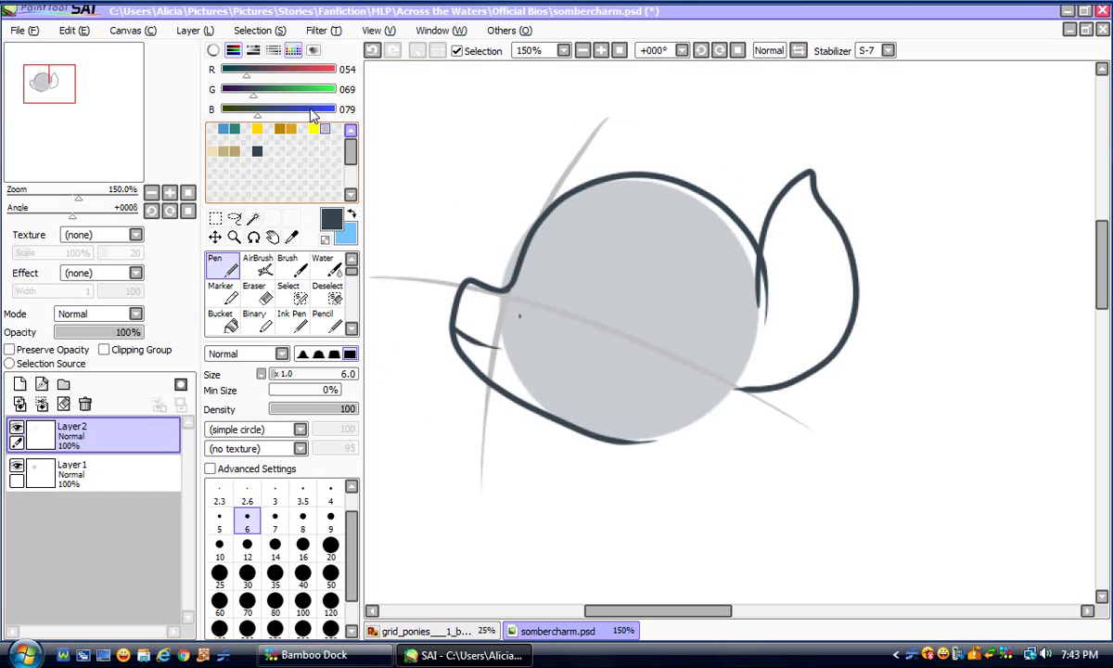
pyautogui.click(373, 51)
pyautogui.click(151, 192)
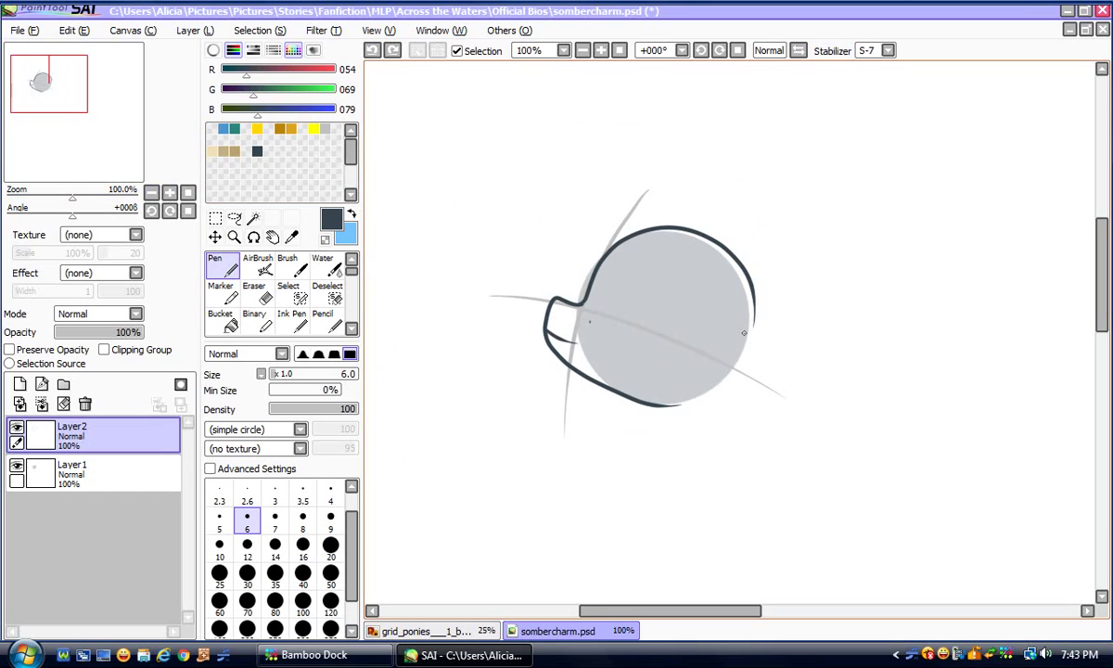
pyautogui.moveTo(742, 306)
pyautogui.mouseDown()
pyautogui.moveTo(715, 208)
pyautogui.moveTo(779, 191)
pyautogui.mouseUp()
pyautogui.click(372, 50)
pyautogui.moveTo(811, 275)
pyautogui.mouseDown()
pyautogui.moveTo(826, 307)
pyautogui.moveTo(819, 342)
pyautogui.moveTo(730, 364)
pyautogui.mouseUp()
# Erase the end of the head outline that crosses into the ear
pyautogui.click(168, 192)
pyautogui.click(169, 192)
pyautogui.click(169, 192)
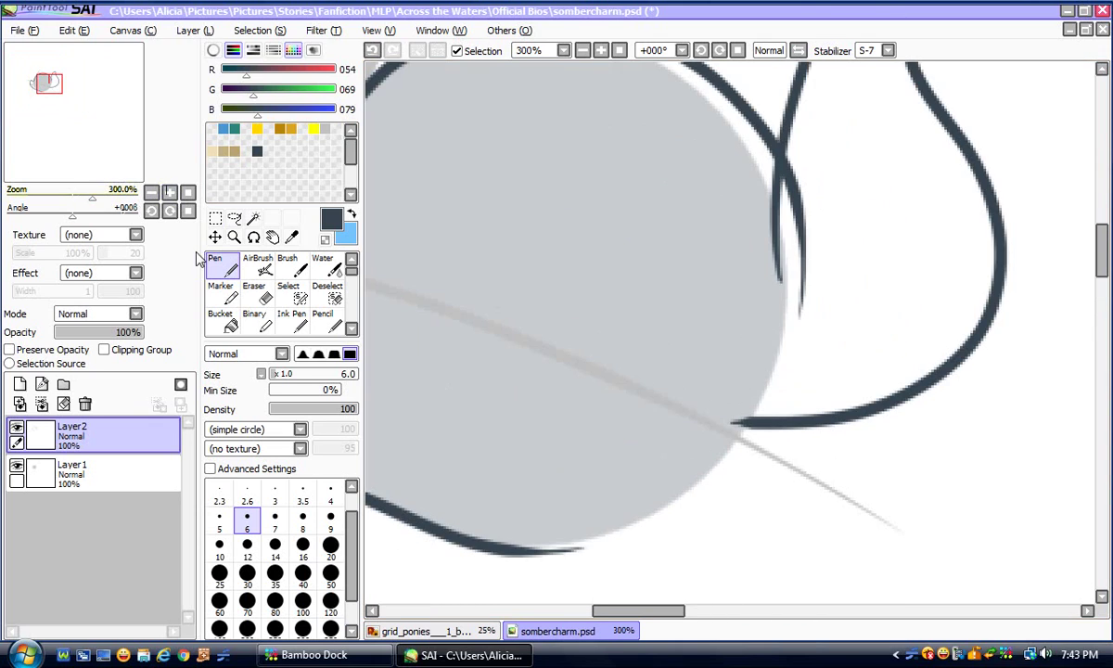
pyautogui.click(256, 295)
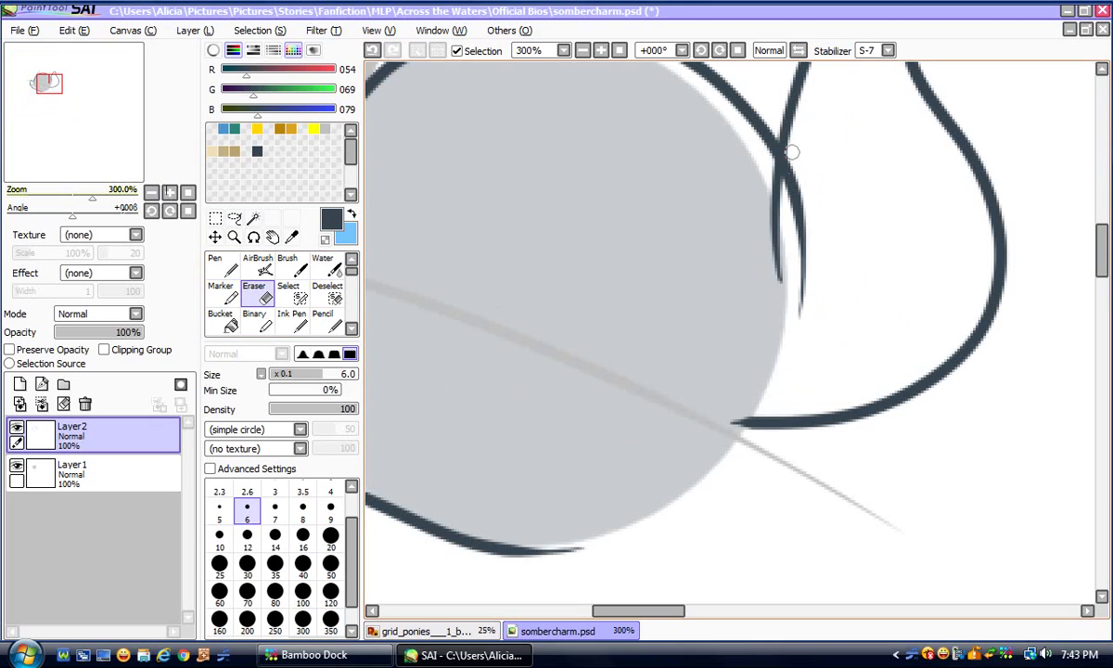
pyautogui.moveTo(791, 152)
pyautogui.mouseDown()
pyautogui.moveTo(804, 313)
pyautogui.moveTo(799, 176)
pyautogui.mouseUp()
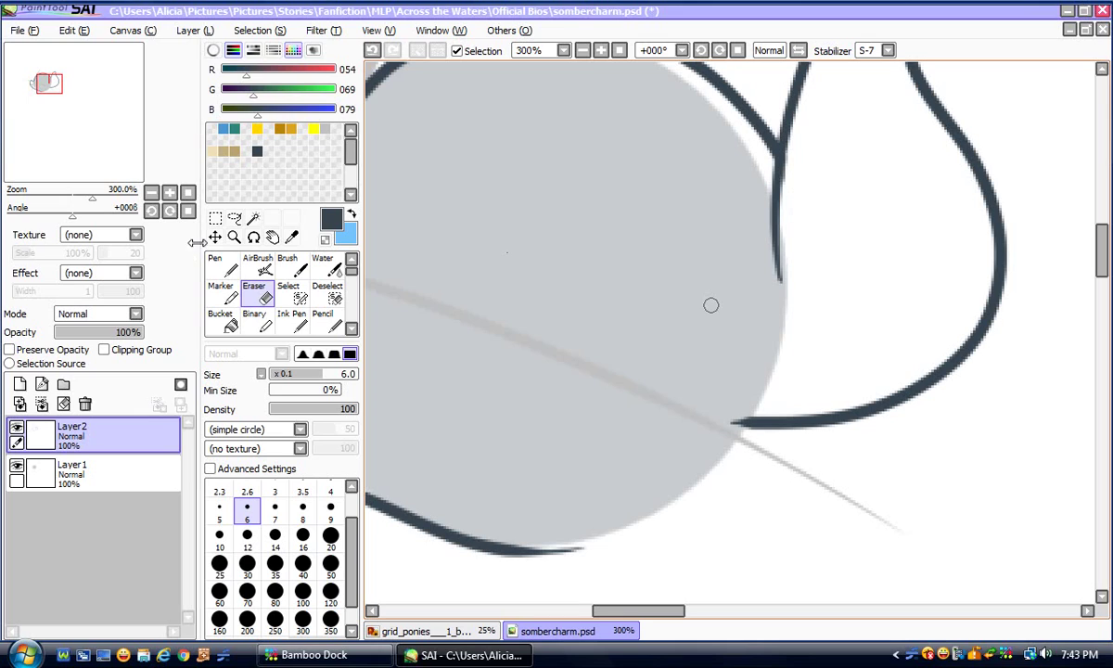
# Draw the curved and jagged inner-ear lines with the Pen, plus a spiky fur tuft below the ear's base
pyautogui.click(215, 266)
pyautogui.moveTo(1104, 244); pyautogui.dragTo(1104, 234)
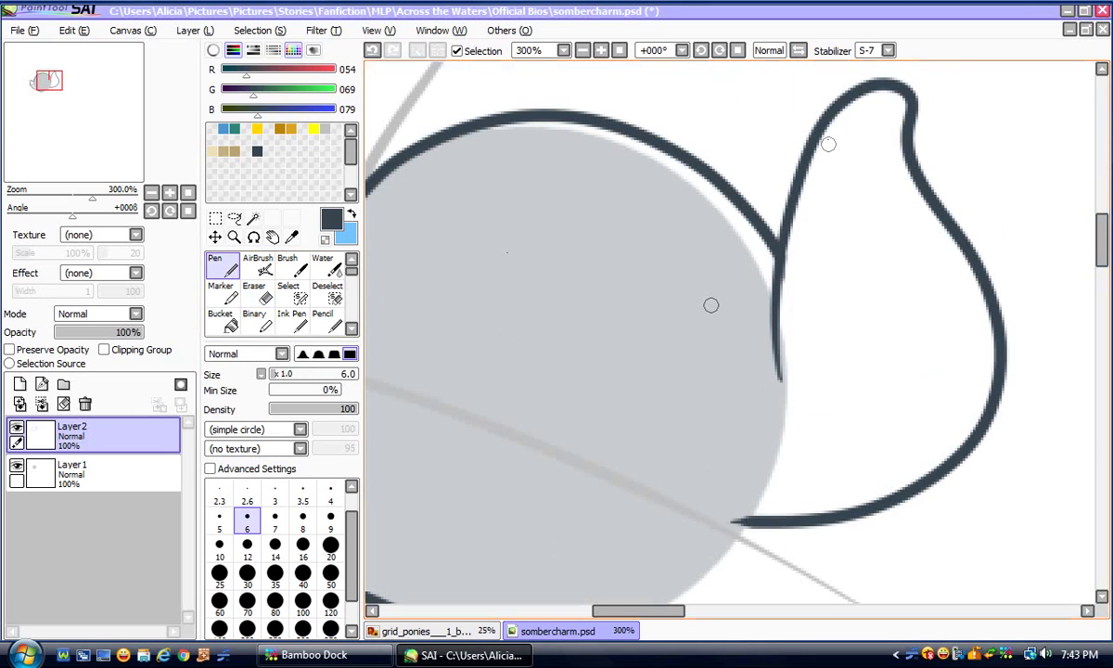
pyautogui.moveTo(879, 107)
pyautogui.mouseDown()
pyautogui.moveTo(868, 163)
pyautogui.moveTo(884, 256)
pyautogui.moveTo(827, 368)
pyautogui.mouseUp()
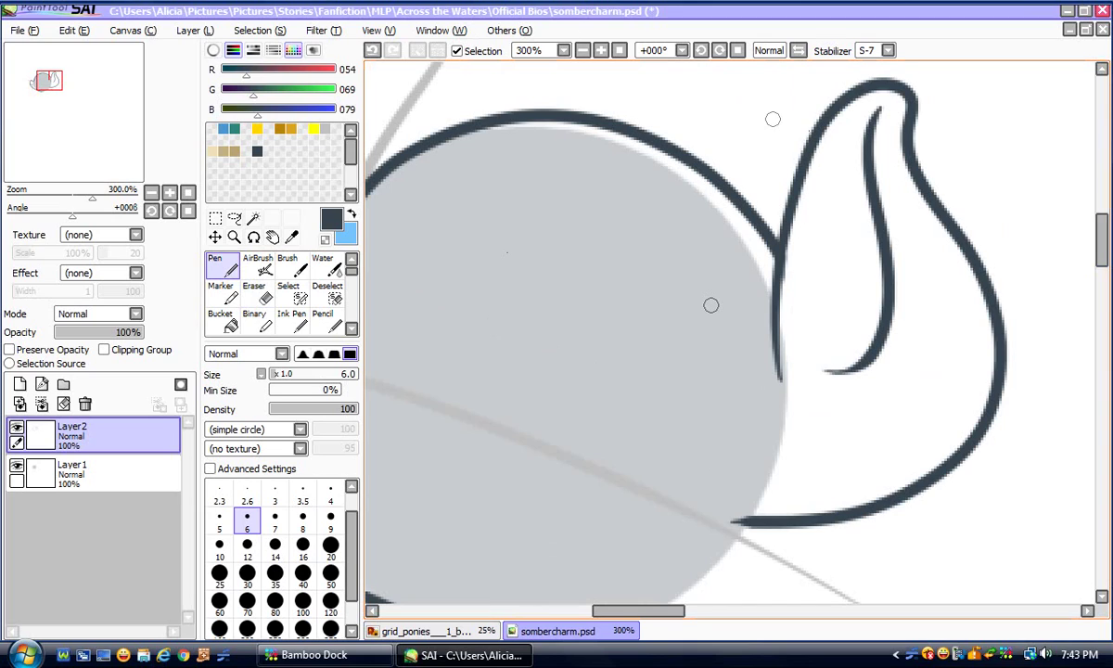
pyautogui.moveTo(863, 132)
pyautogui.mouseDown()
pyautogui.moveTo(859, 205)
pyautogui.moveTo(848, 207)
pyautogui.moveTo(862, 264)
pyautogui.moveTo(812, 369)
pyautogui.mouseUp()
pyautogui.moveTo(768, 524)
pyautogui.mouseDown()
pyautogui.moveTo(816, 536)
pyautogui.moveTo(791, 550)
pyautogui.moveTo(802, 580)
pyautogui.moveTo(796, 556)
pyautogui.moveTo(770, 582)
pyautogui.moveTo(753, 557)
pyautogui.moveTo(733, 563)
pyautogui.mouseUp()
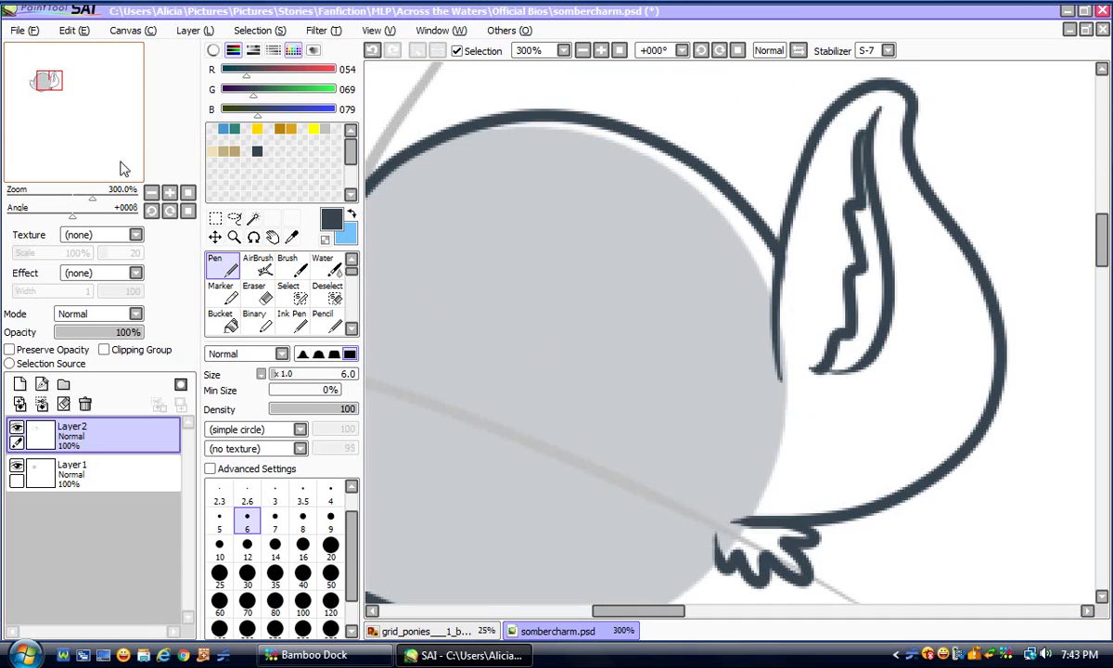
# Thicken the small nostril mark on the muzzle with a short pen stroke
pyautogui.click(151, 211)
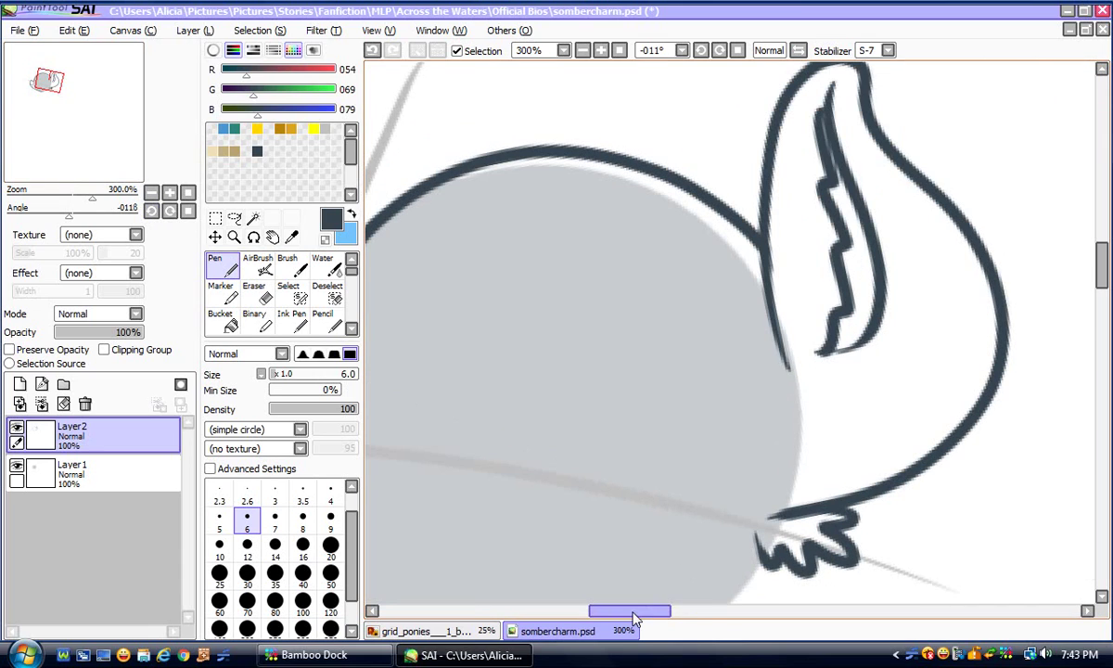
pyautogui.moveTo(631, 610); pyautogui.dragTo(609, 611)
pyautogui.moveTo(1100, 275); pyautogui.dragTo(1100, 285)
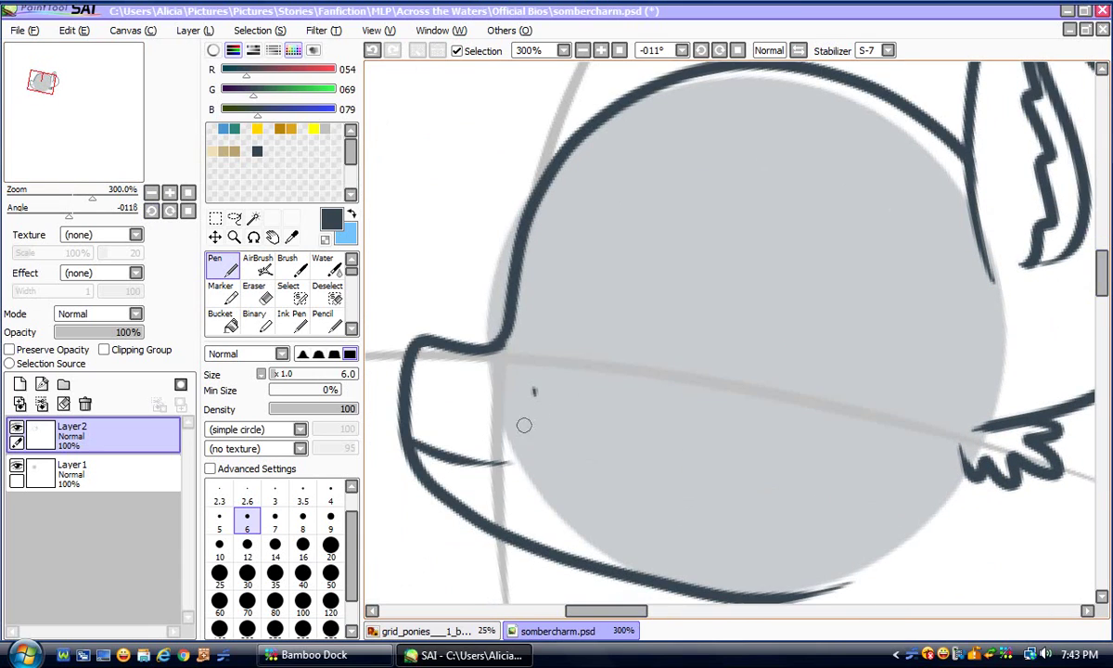
pyautogui.moveTo(532, 389); pyautogui.dragTo(534, 397)
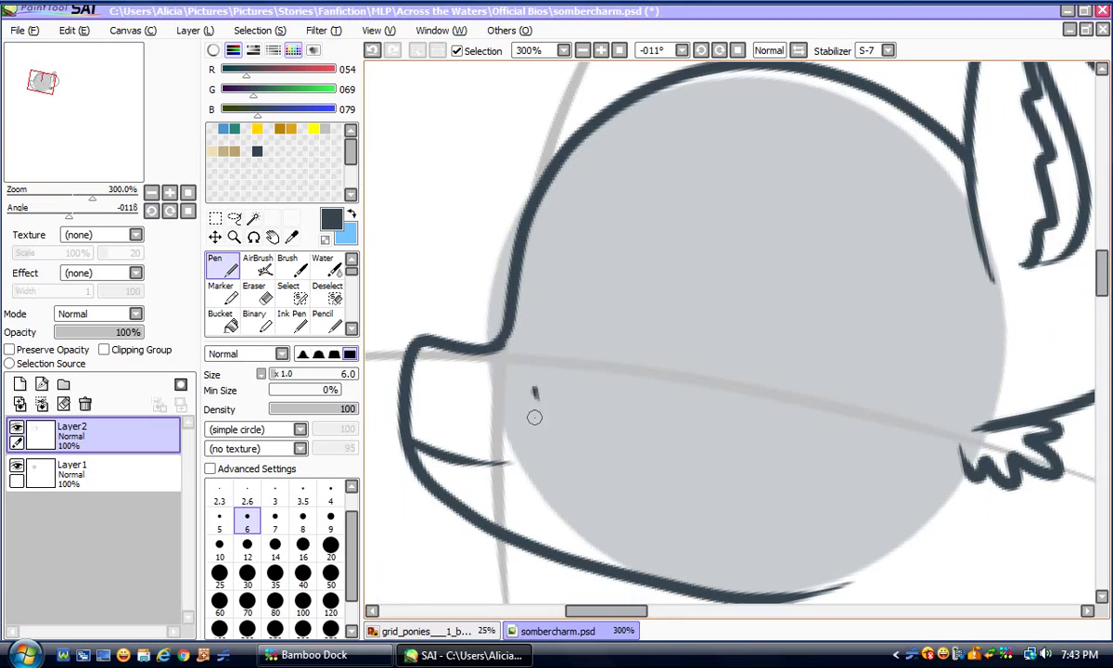
# Draw the angled upper eyelid with a small front lash and the lower eyelid at pen size 9, joining them in a thick rear corner
pyautogui.click(331, 523)
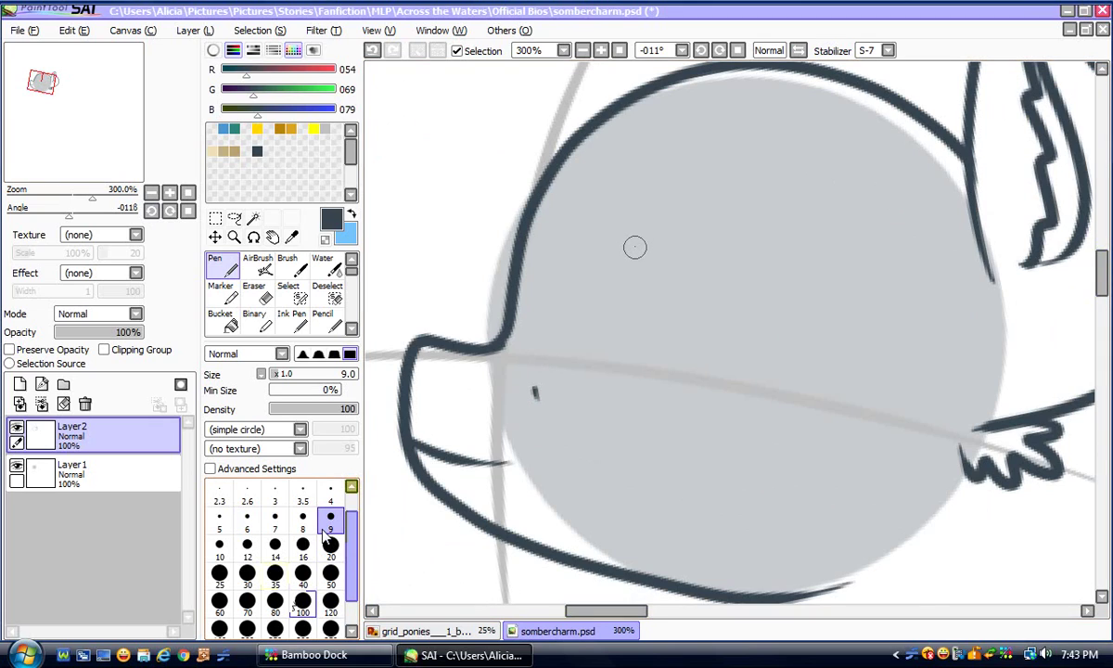
pyautogui.moveTo(626, 237)
pyautogui.mouseDown()
pyautogui.moveTo(622, 249)
pyautogui.moveTo(608, 232)
pyautogui.moveTo(726, 266)
pyautogui.moveTo(746, 292)
pyautogui.mouseUp()
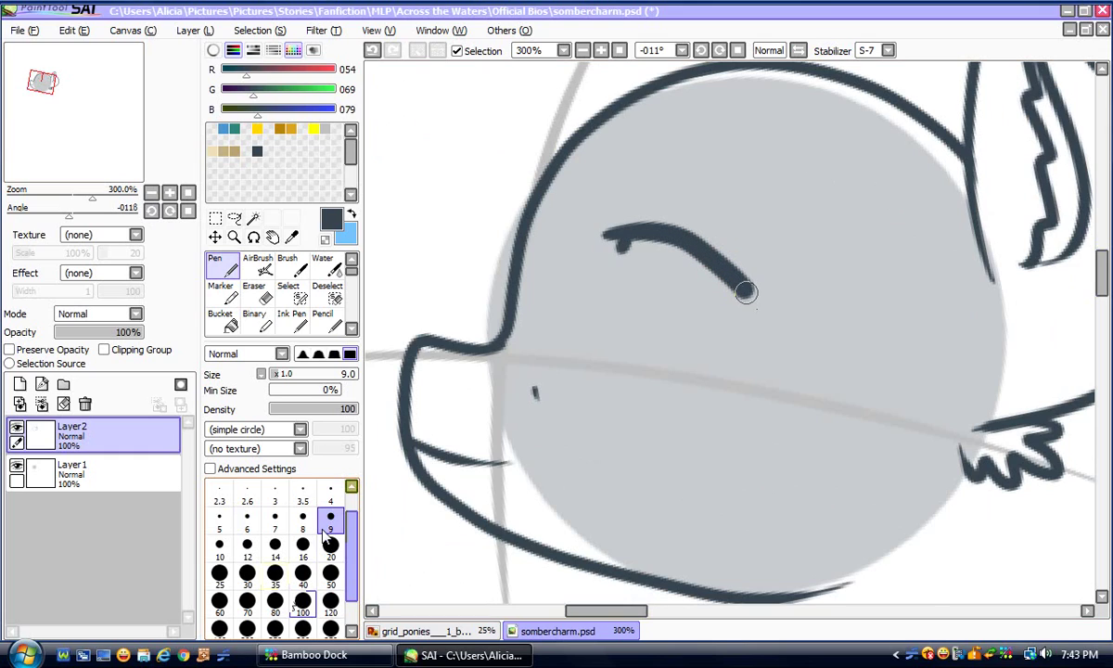
pyautogui.click(372, 50)
pyautogui.moveTo(595, 233)
pyautogui.mouseDown()
pyautogui.moveTo(671, 241)
pyautogui.moveTo(764, 324)
pyautogui.moveTo(746, 331)
pyautogui.moveTo(639, 295)
pyautogui.mouseUp()
pyautogui.click(372, 50)
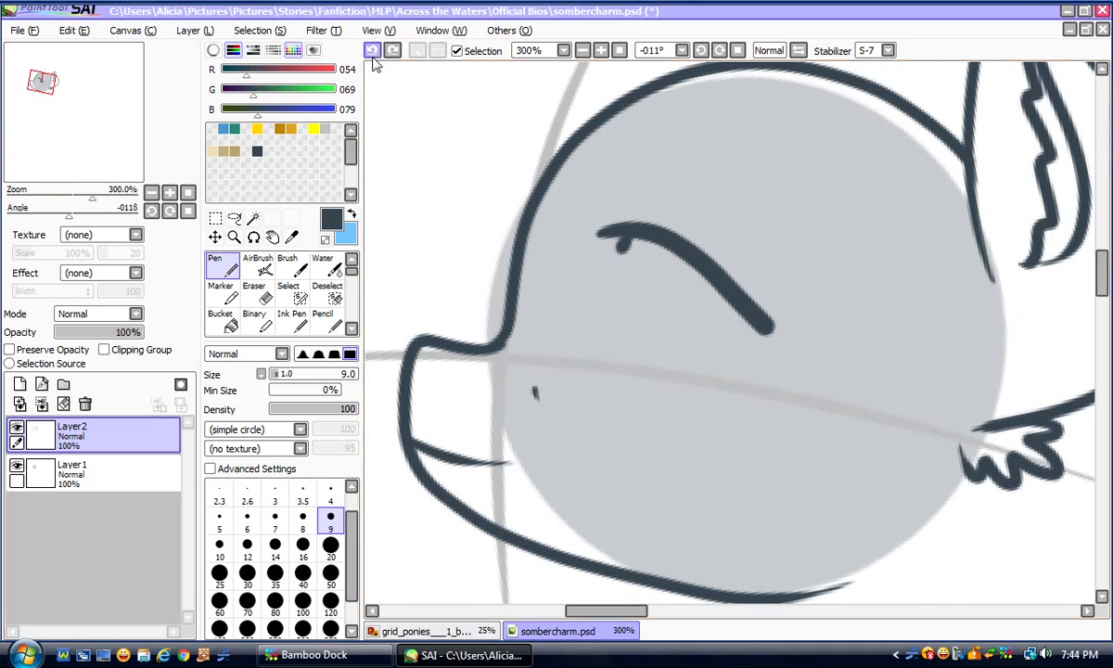
pyautogui.moveTo(768, 324); pyautogui.dragTo(646, 330)
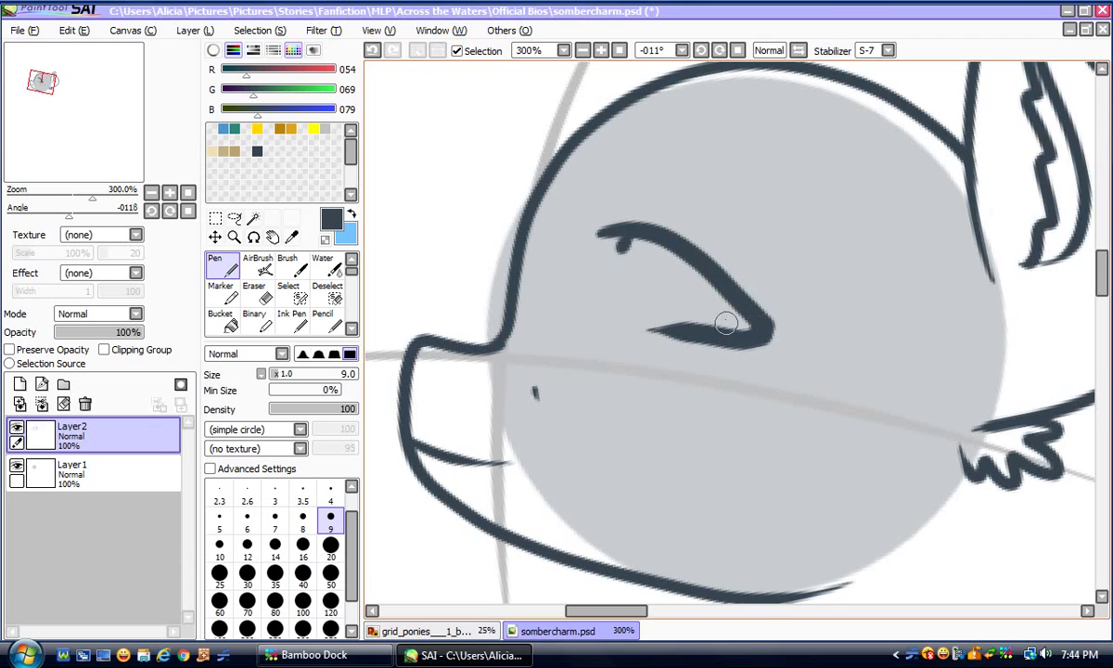
pyautogui.moveTo(761, 324); pyautogui.dragTo(762, 337)
pyautogui.click(253, 294)
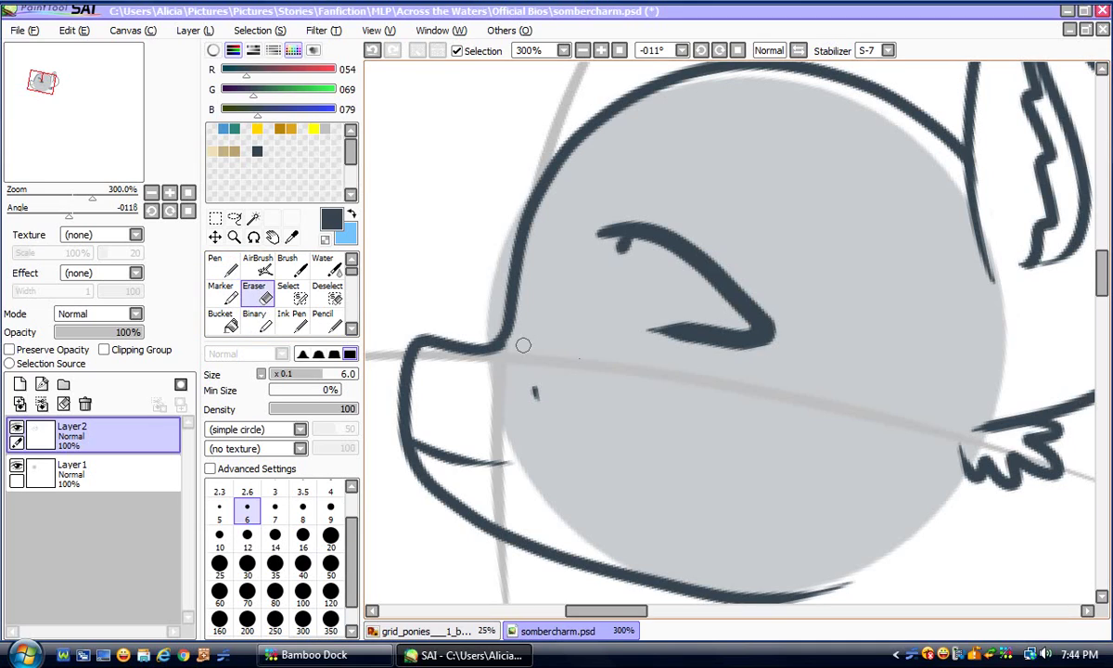
pyautogui.moveTo(761, 349); pyautogui.dragTo(649, 331)
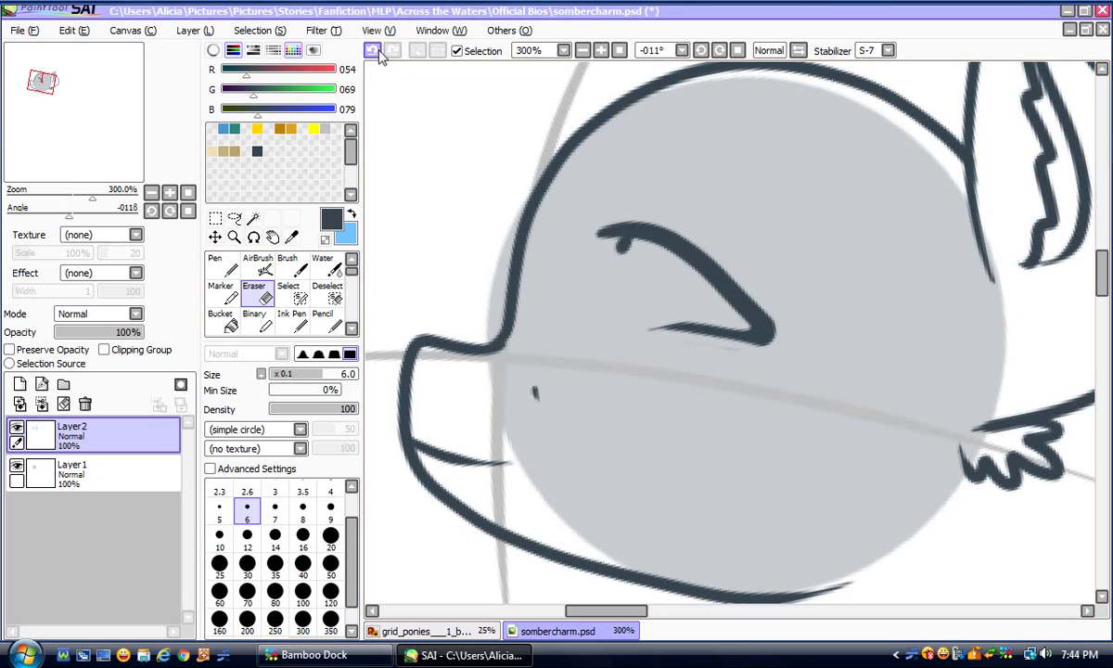
pyautogui.click(372, 50)
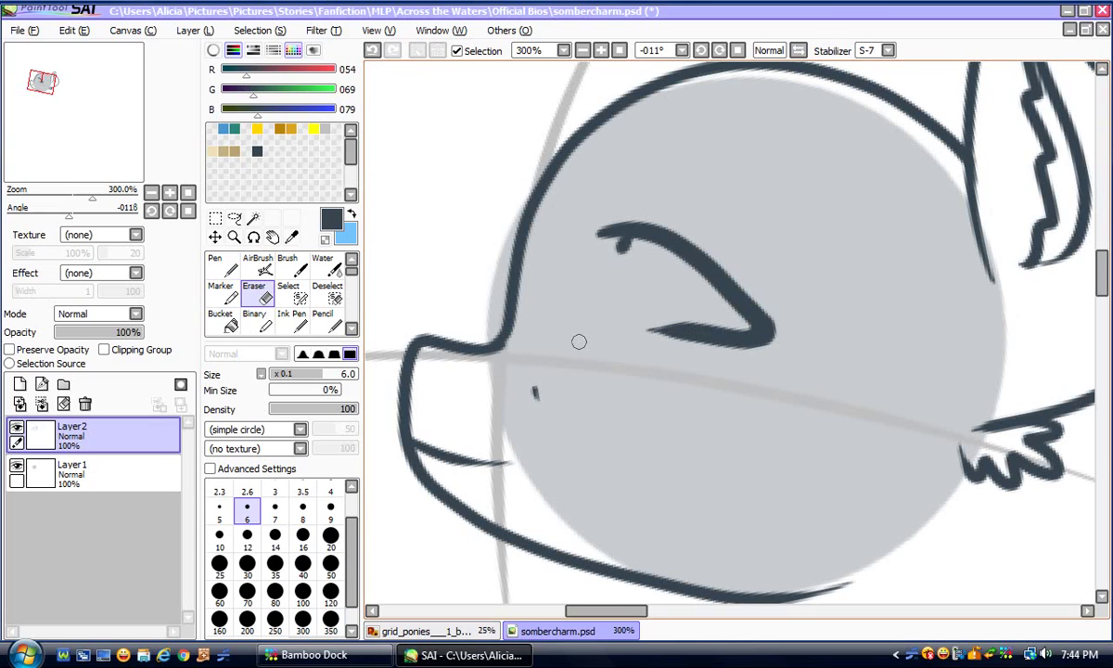
# Extend the lower eyelid line toward the muzzle with the Pen at size 9
pyautogui.click(223, 266)
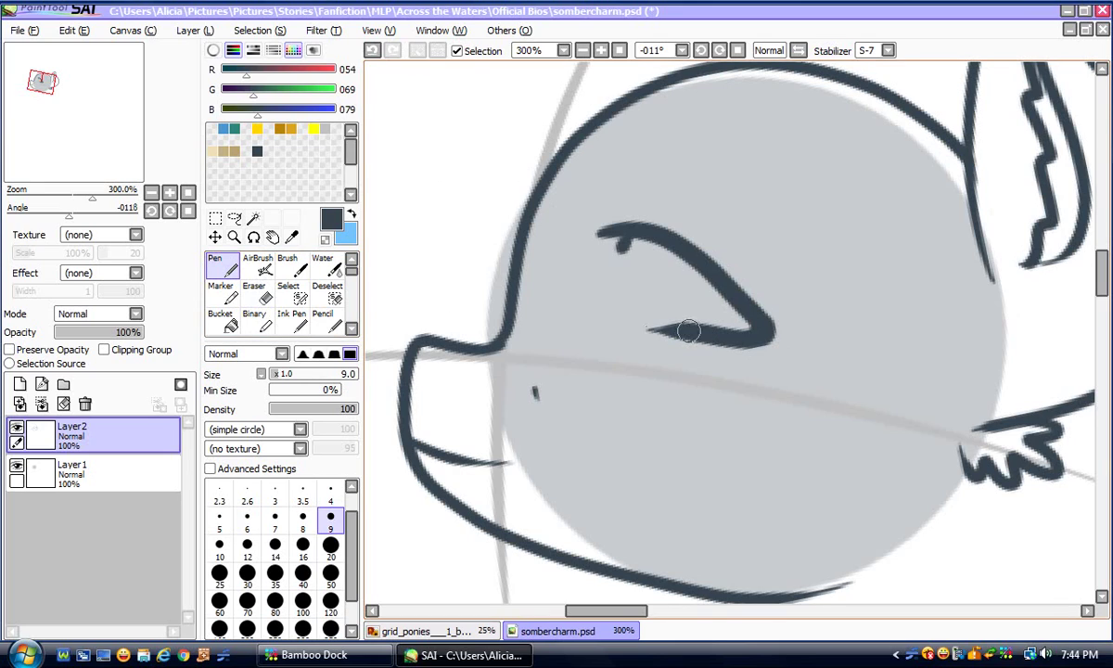
pyautogui.moveTo(682, 327); pyautogui.dragTo(596, 324)
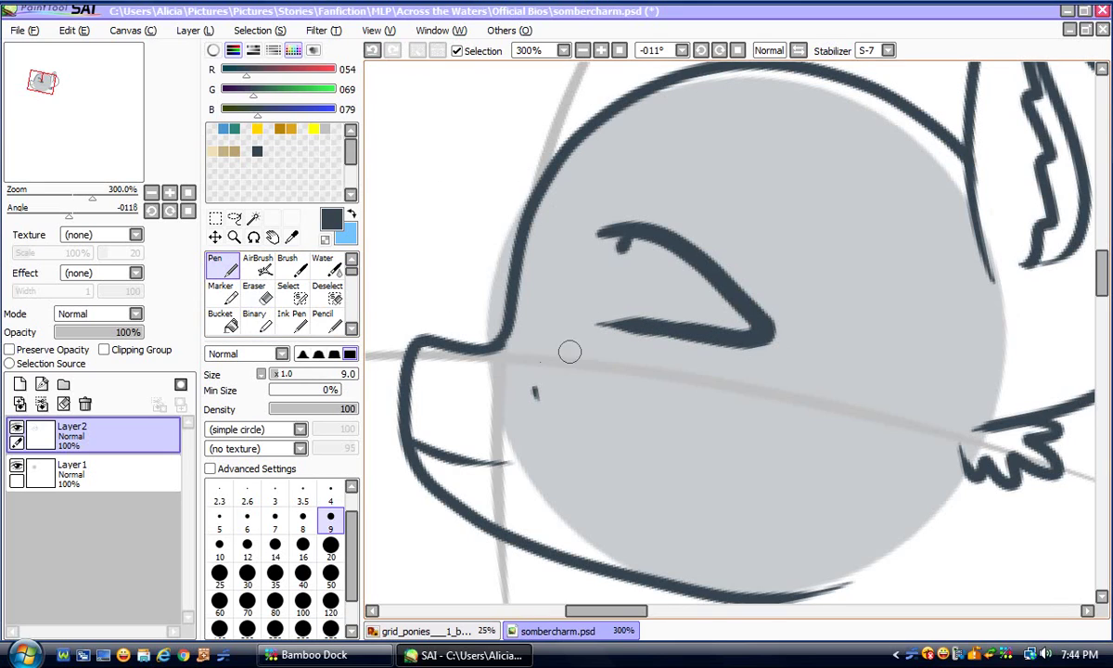
# At pen size 6, draw the iris's two curved edges inside the eye and a crease line above the upper eyelid
pyautogui.click(246, 521)
pyautogui.moveTo(633, 228); pyautogui.dragTo(624, 315)
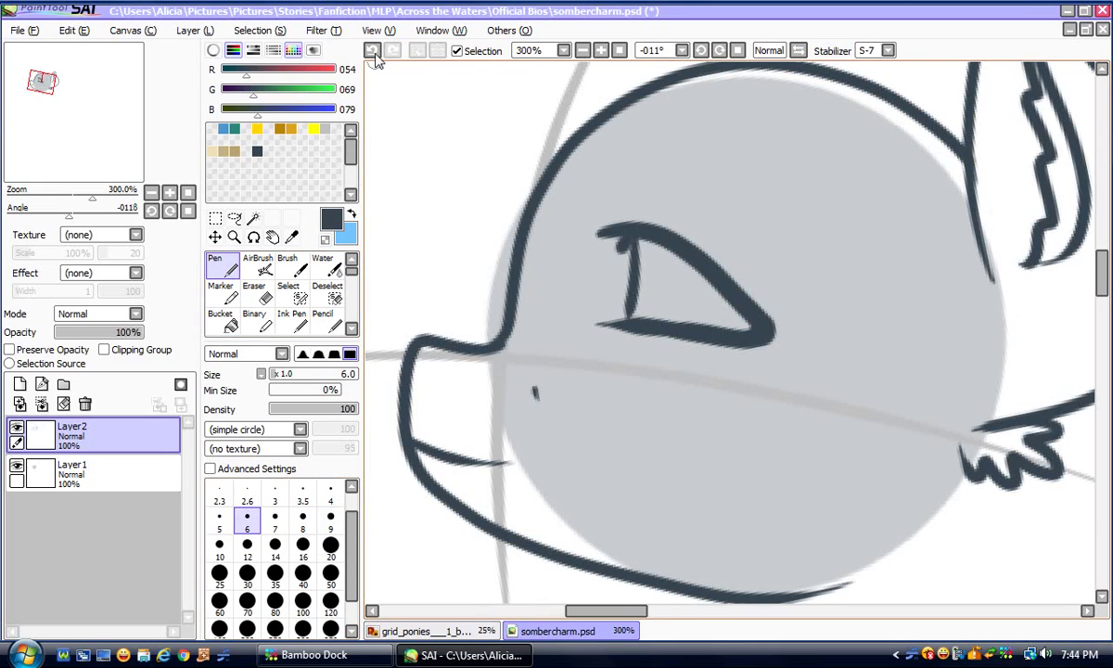
pyautogui.click(372, 50)
pyautogui.moveTo(657, 237); pyautogui.dragTo(650, 322)
pyautogui.moveTo(717, 282); pyautogui.dragTo(722, 318)
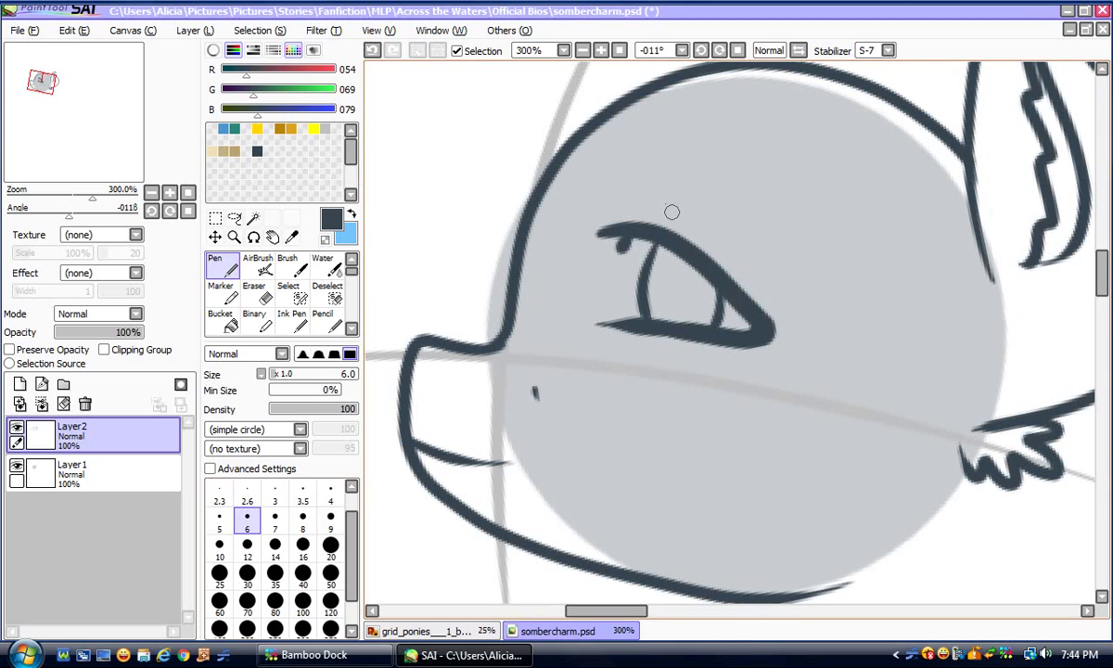
pyautogui.moveTo(623, 187)
pyautogui.mouseDown()
pyautogui.moveTo(620, 217)
pyautogui.moveTo(633, 210)
pyautogui.moveTo(784, 321)
pyautogui.mouseUp()
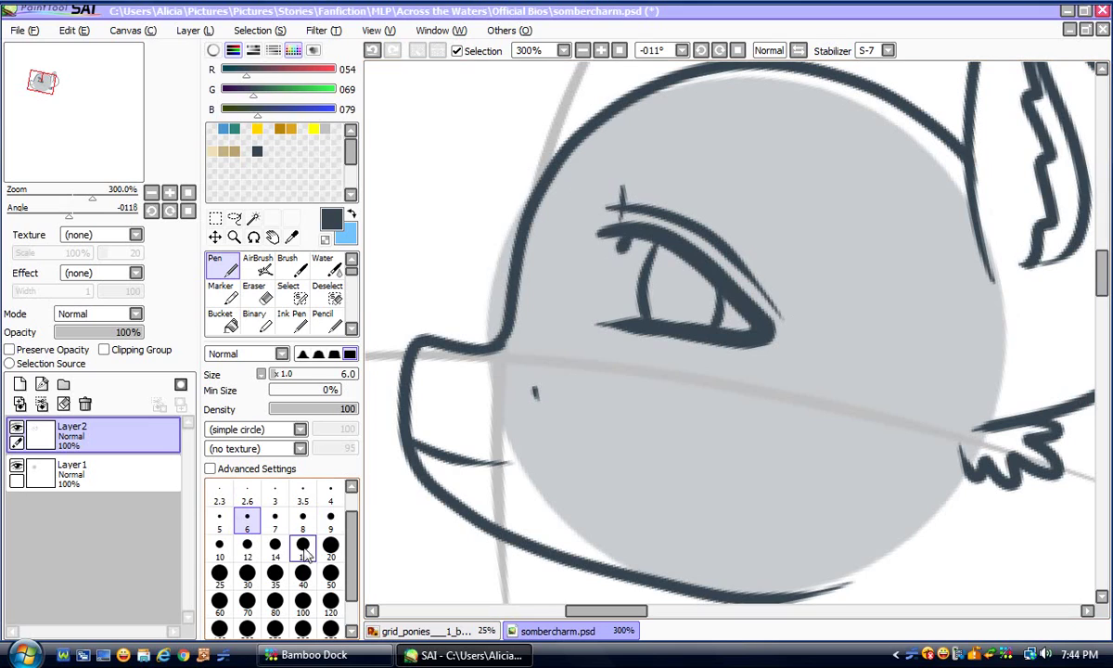
pyautogui.click(329, 522)
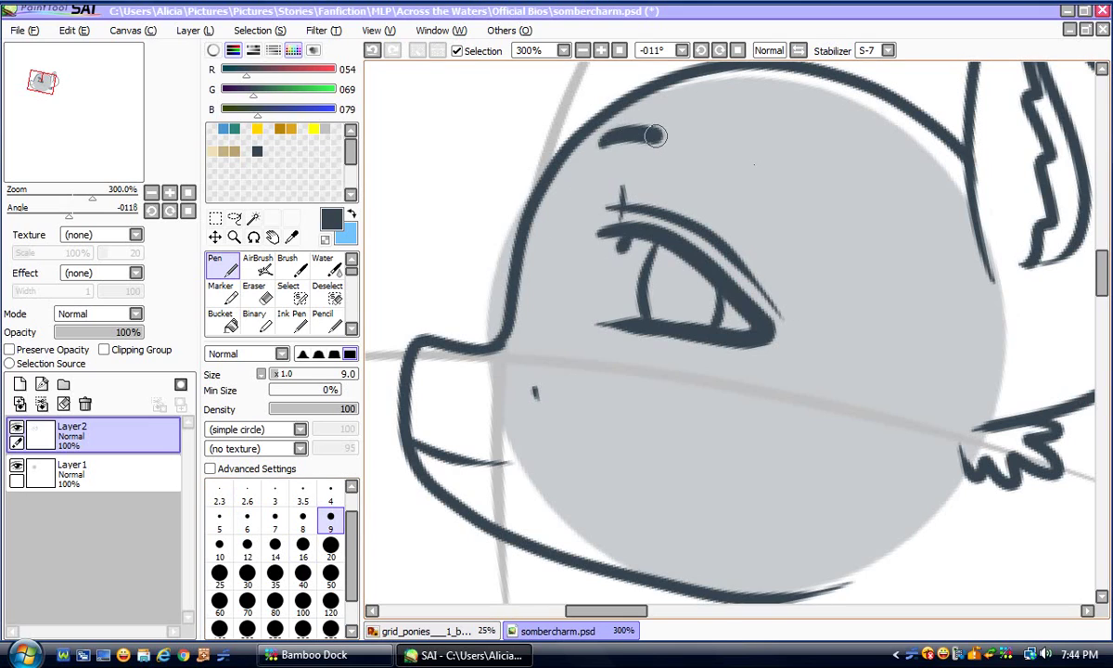
pyautogui.moveTo(599, 141); pyautogui.dragTo(853, 236)
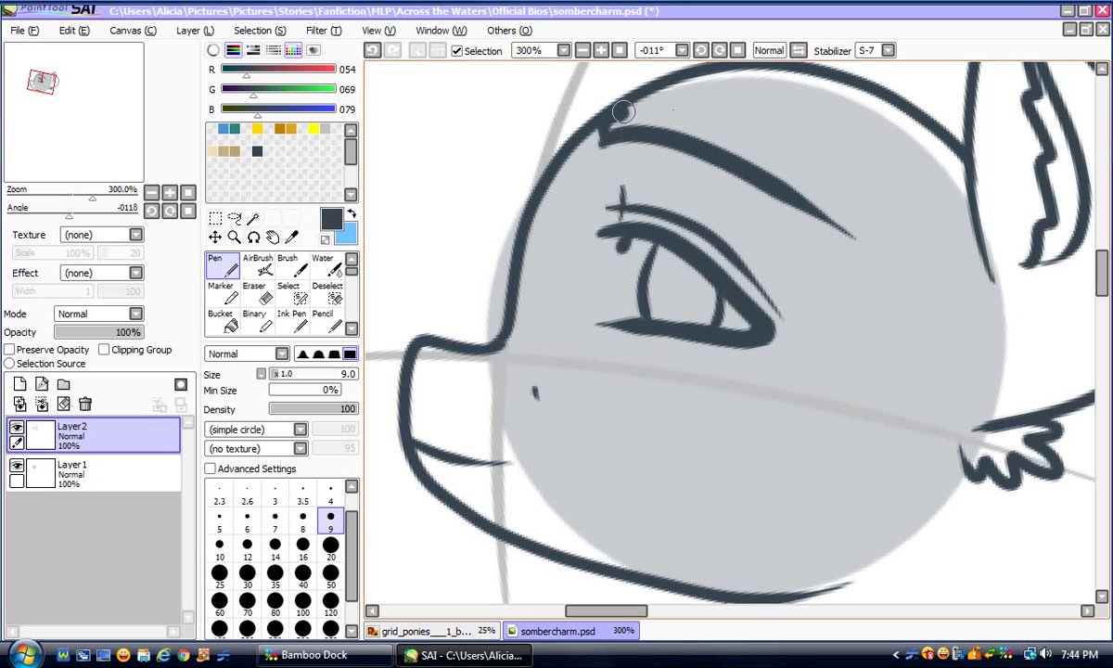
pyautogui.moveTo(603, 116)
pyautogui.mouseDown()
pyautogui.moveTo(730, 148)
pyautogui.moveTo(789, 232)
pyautogui.mouseUp()
pyautogui.click(368, 52)
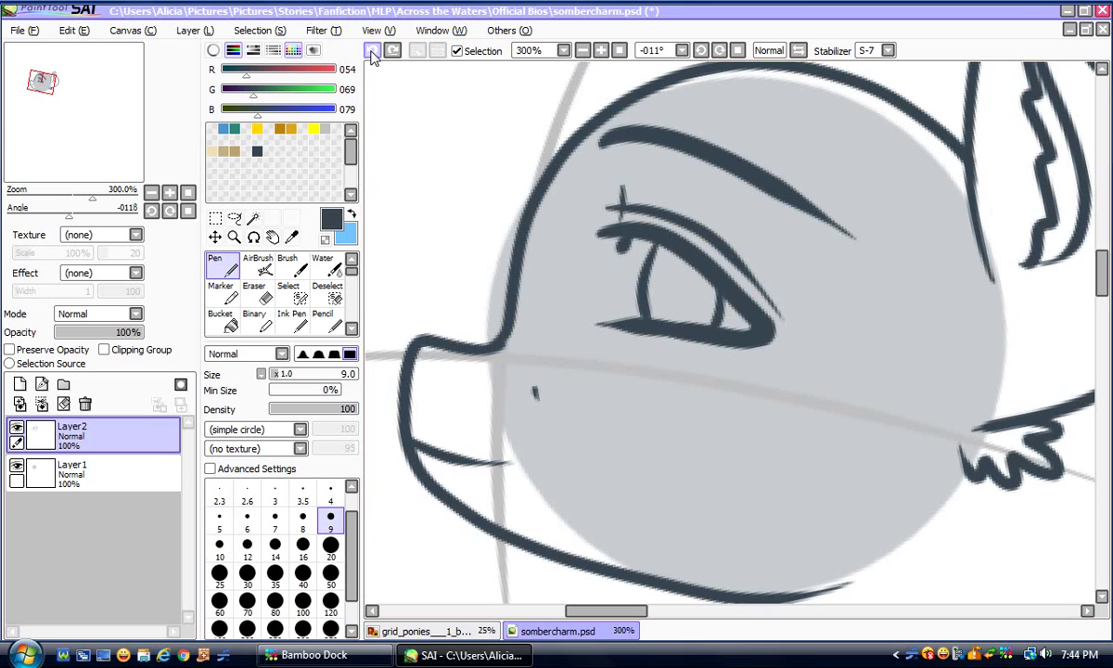
pyautogui.click(367, 52)
# Draw a thick, tapering eyebrow slanting above the eye with the Pen at size 12, and save the drawing
pyautogui.click(247, 544)
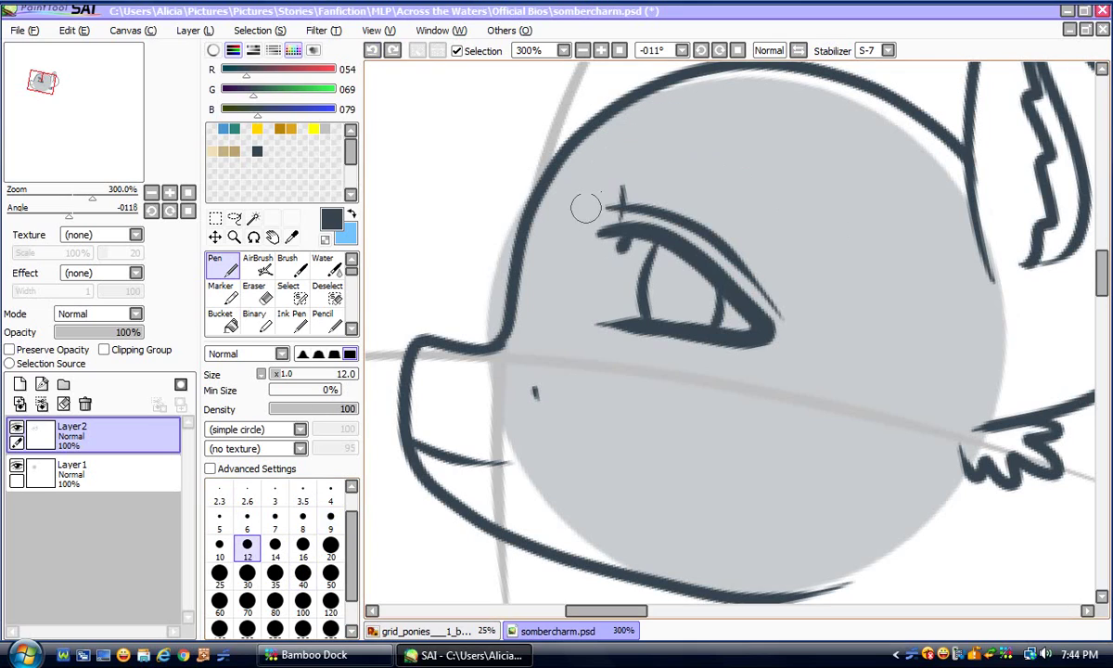
pyautogui.moveTo(610, 132)
pyautogui.mouseDown()
pyautogui.moveTo(736, 159)
pyautogui.moveTo(863, 246)
pyautogui.mouseUp()
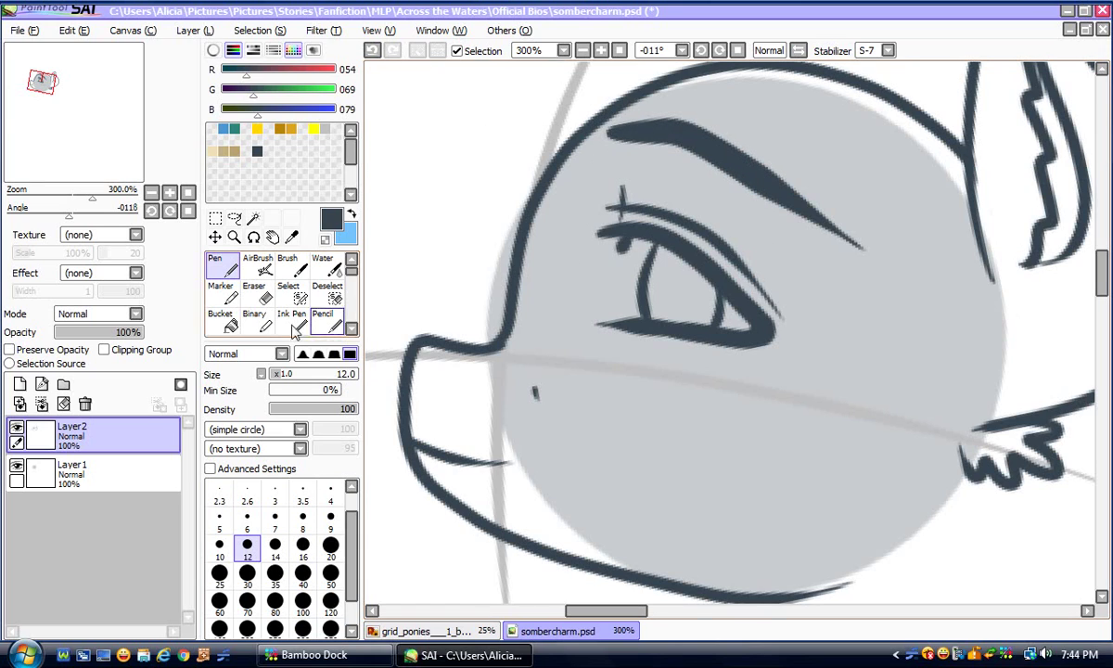
pyautogui.click(247, 516)
pyautogui.click(151, 192)
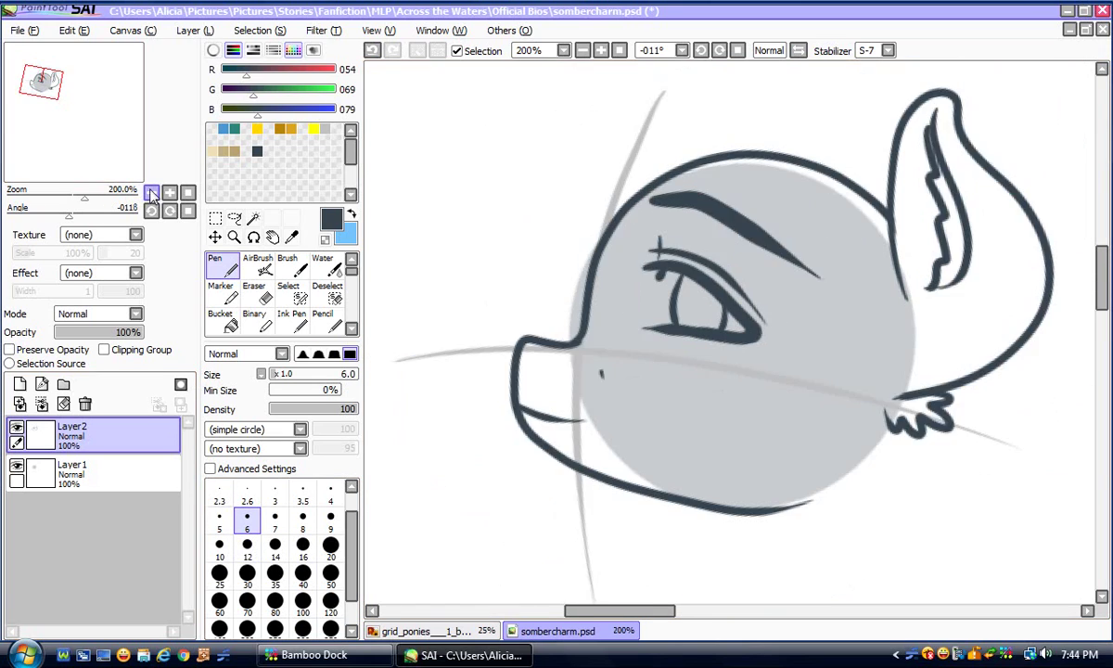
pyautogui.click(25, 32)
pyautogui.click(47, 134)
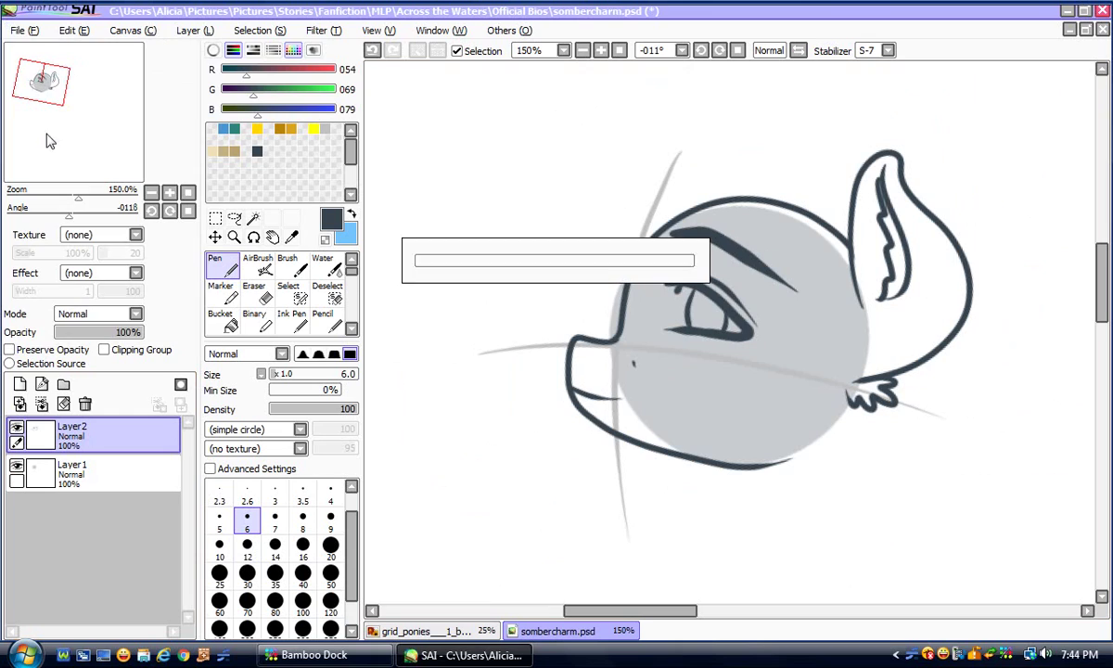
# At pen size 6, draw the back of the neck down from the fur tuft, bending outward at its lower end
pyautogui.moveTo(632, 611); pyautogui.dragTo(652, 611)
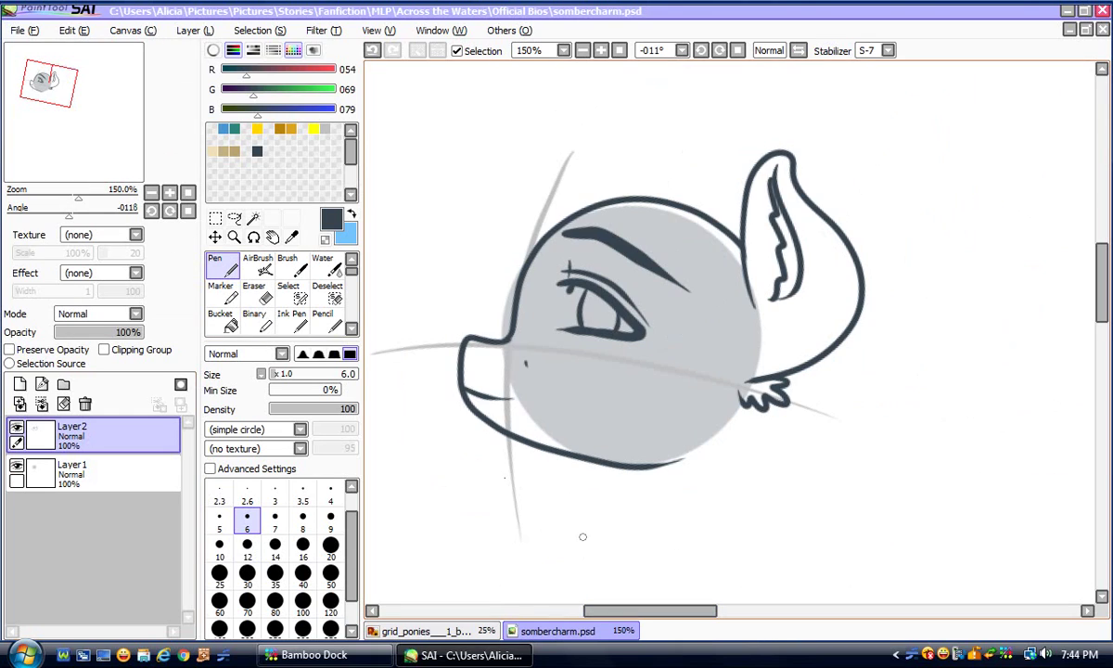
pyautogui.click(151, 192)
pyautogui.click(170, 211)
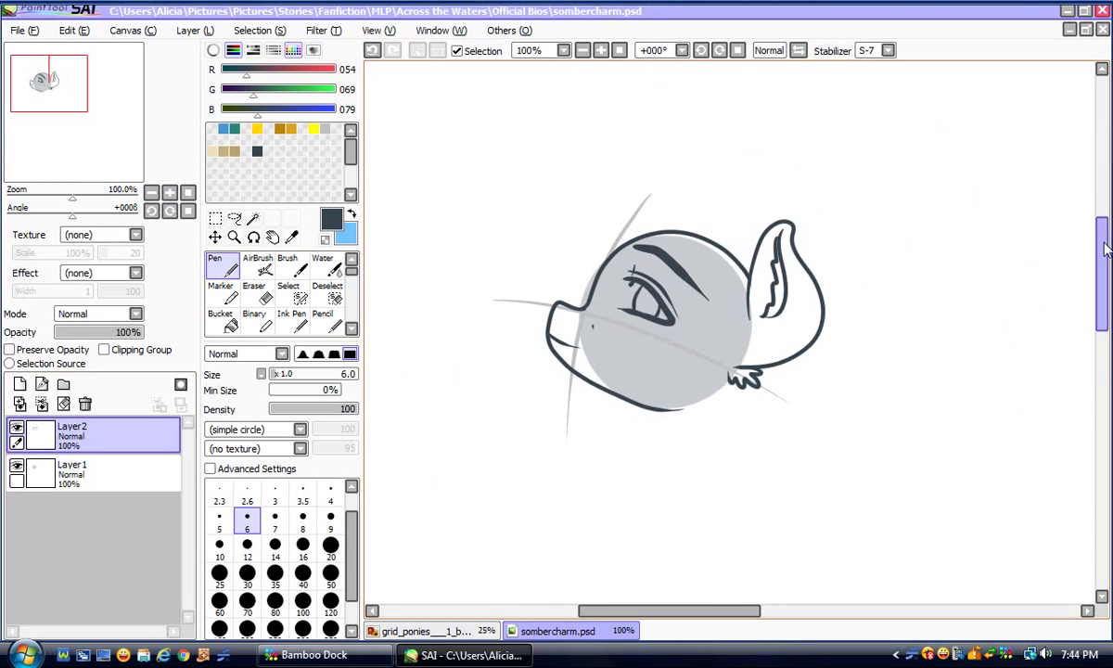
pyautogui.moveTo(1103, 269); pyautogui.dragTo(1104, 309)
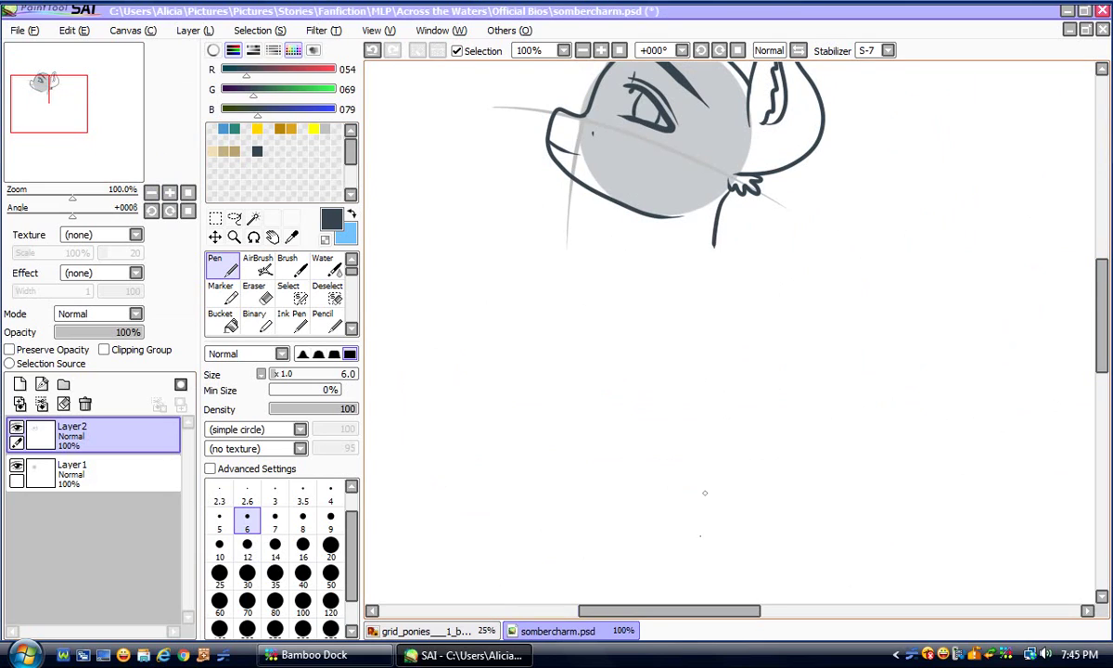
pyautogui.moveTo(663, 610); pyautogui.dragTo(689, 611)
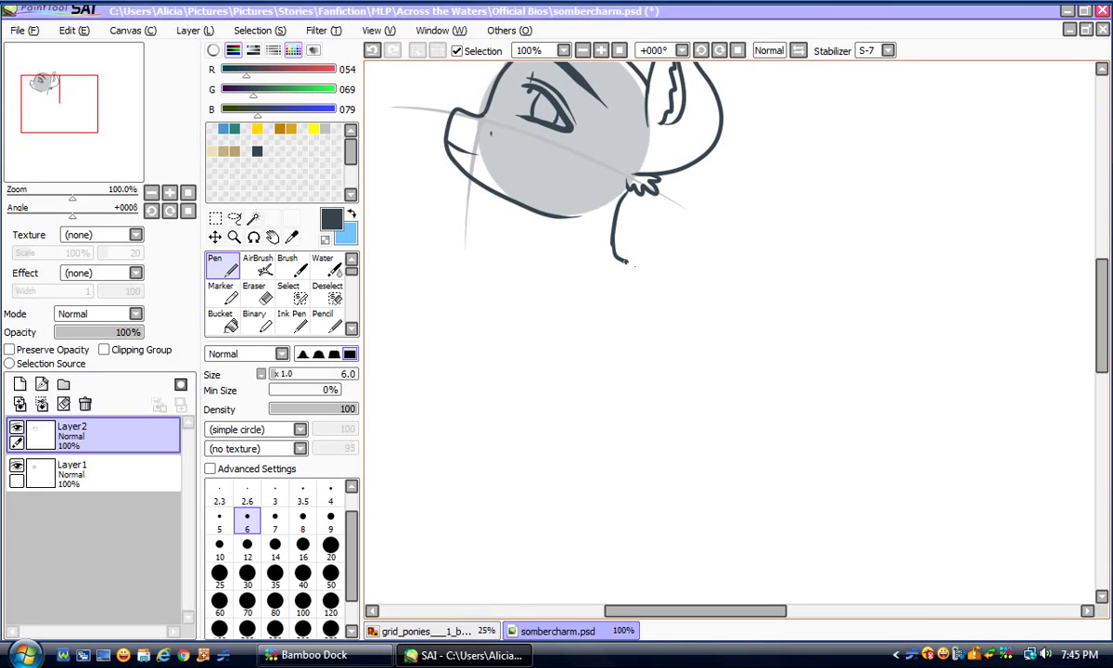
pyautogui.click(151, 193)
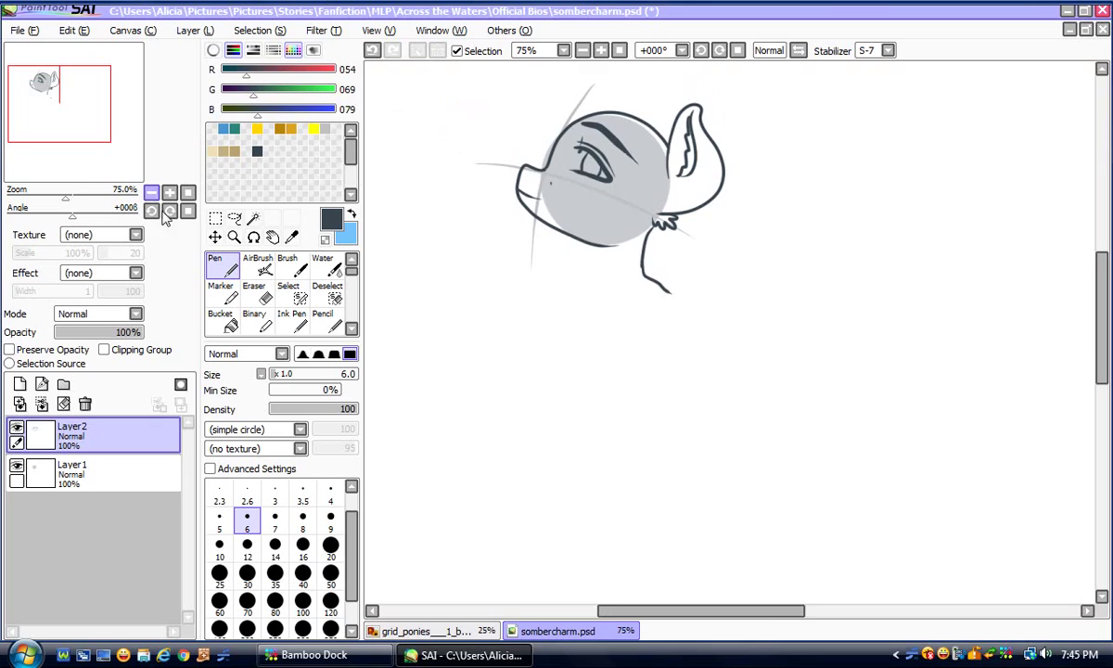
pyautogui.moveTo(645, 612); pyautogui.dragTo(635, 611)
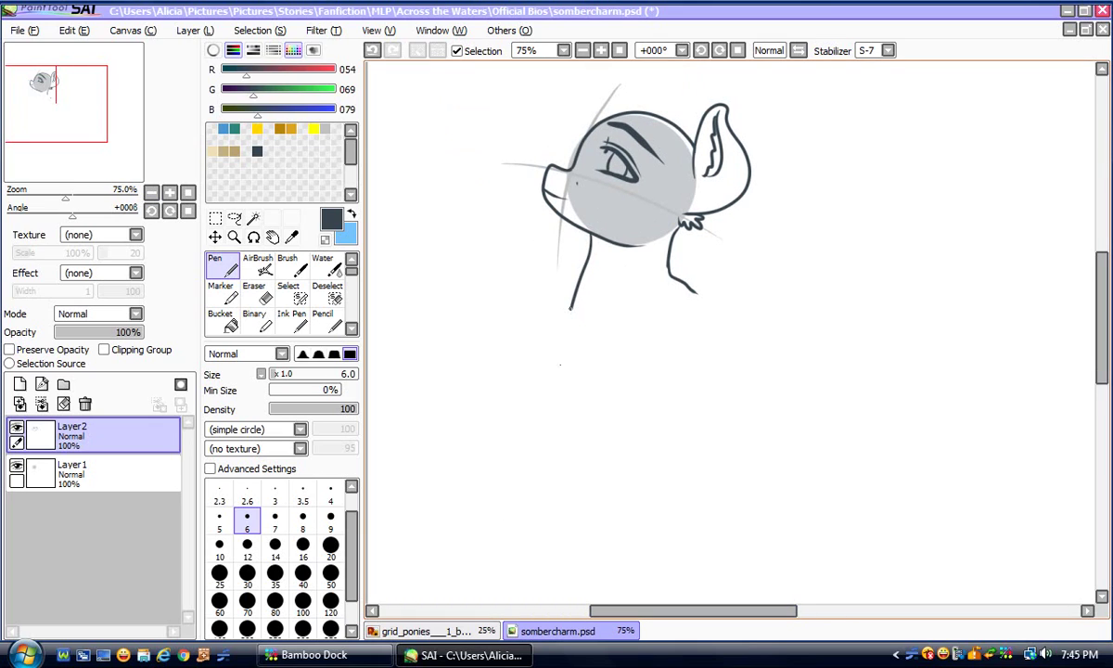
pyautogui.moveTo(561, 365)
pyautogui.mouseDown()
pyautogui.moveTo(561, 420)
pyautogui.moveTo(634, 461)
pyautogui.mouseUp()
pyautogui.click(372, 50)
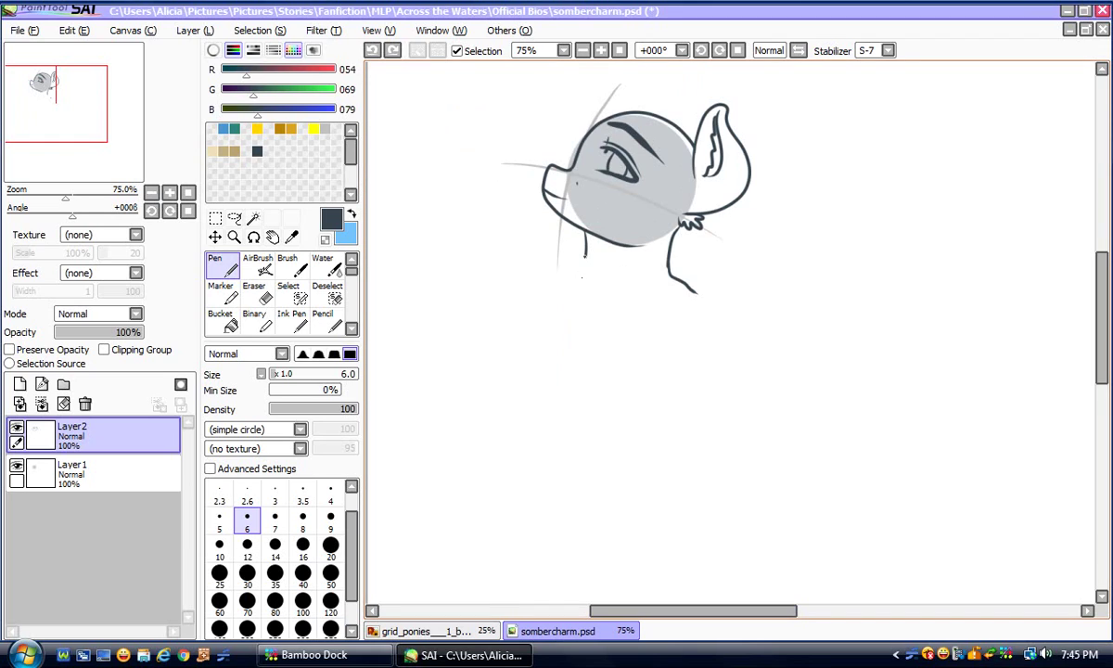
pyautogui.moveTo(557, 371); pyautogui.dragTo(601, 459)
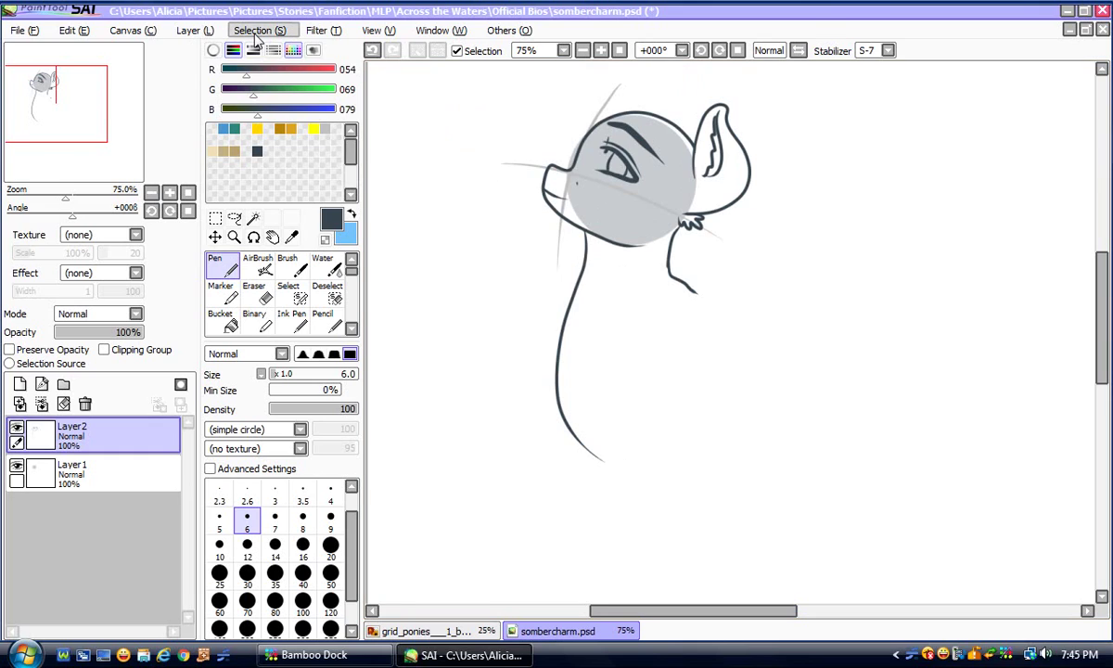
pyautogui.hotkey('ctrl', 'z')
# Draw a short curved shoulder line below the neck bend and a long, slightly curved front edge of the leg beneath it
pyautogui.moveTo(1100, 324); pyautogui.dragTo(1100, 335)
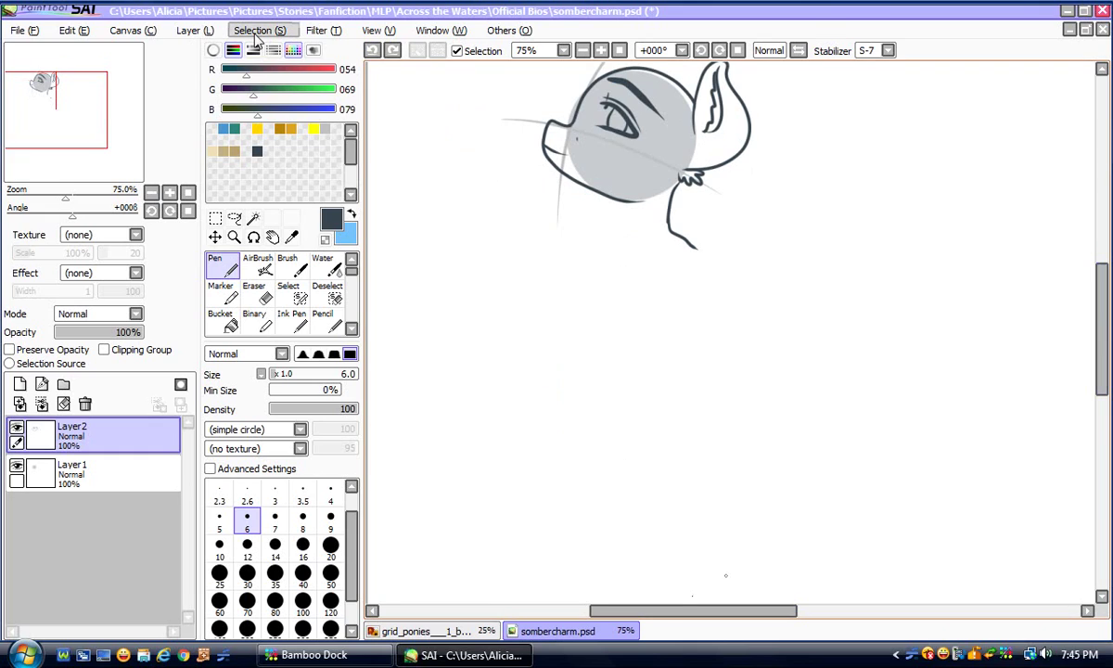
pyautogui.moveTo(649, 611); pyautogui.dragTo(672, 611)
pyautogui.click(151, 192)
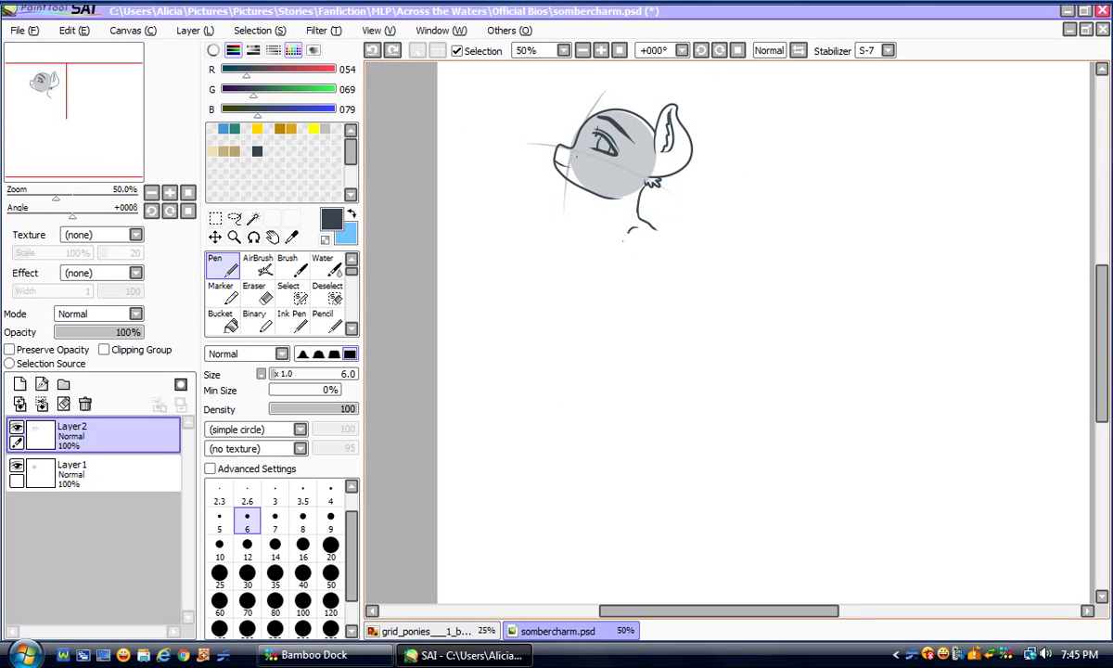
pyautogui.moveTo(616, 273); pyautogui.dragTo(614, 283)
pyautogui.click(372, 50)
pyautogui.moveTo(621, 243); pyautogui.dragTo(618, 278)
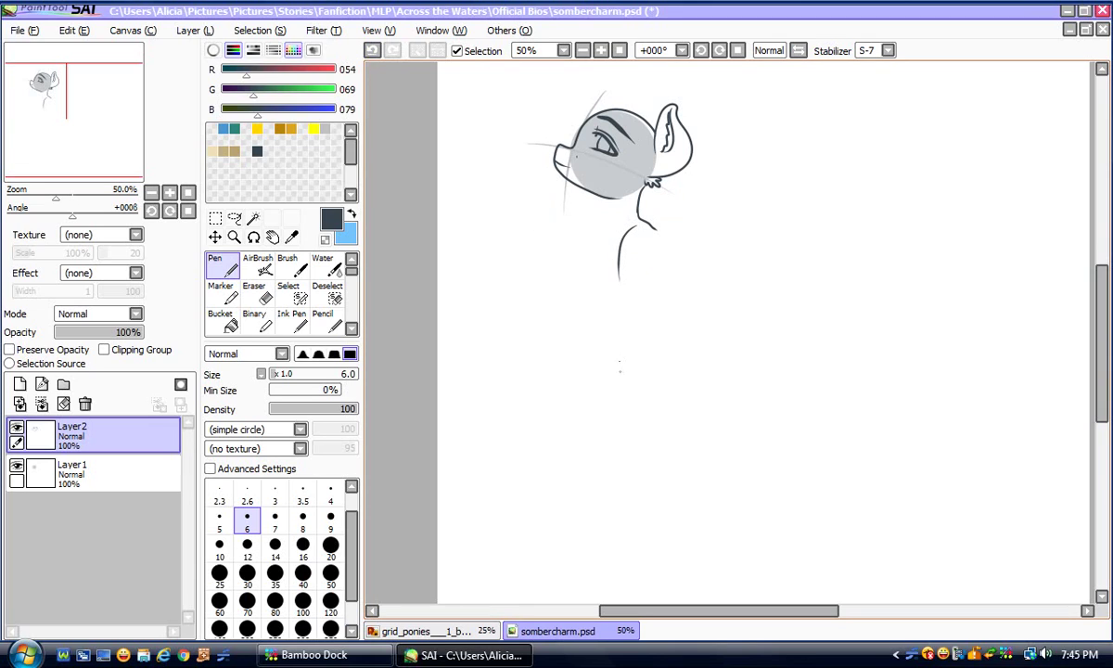
pyautogui.click(372, 50)
pyautogui.moveTo(634, 227); pyautogui.dragTo(611, 275)
pyautogui.moveTo(605, 430); pyautogui.dragTo(576, 582)
pyautogui.moveTo(719, 611); pyautogui.dragTo(733, 610)
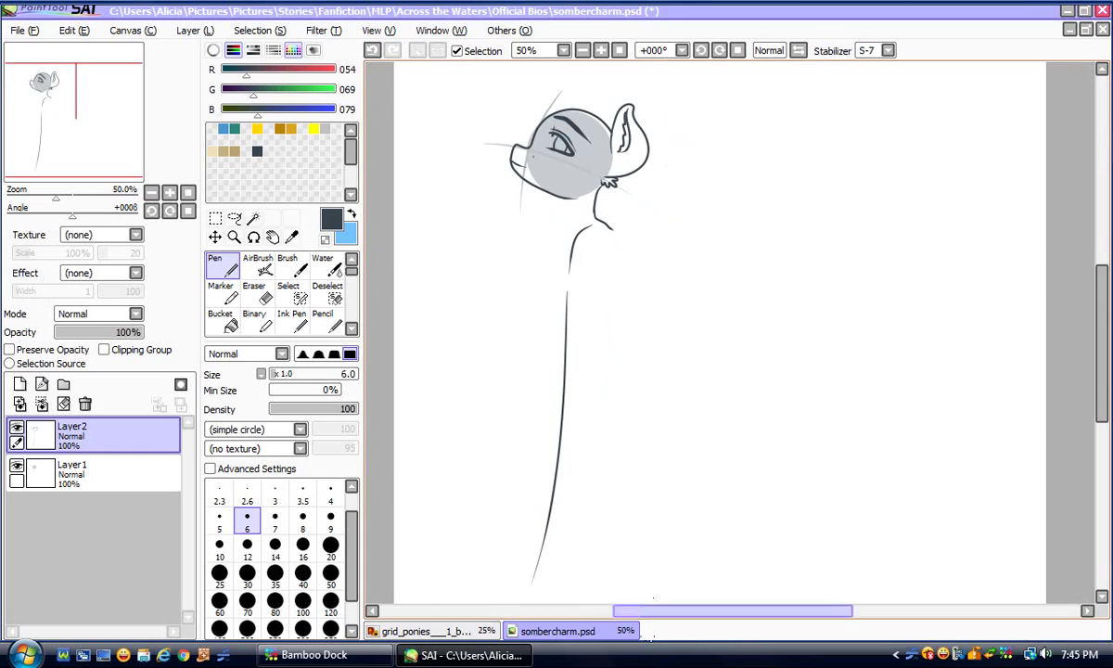
pyautogui.moveTo(1109, 362); pyautogui.dragTo(1093, 374)
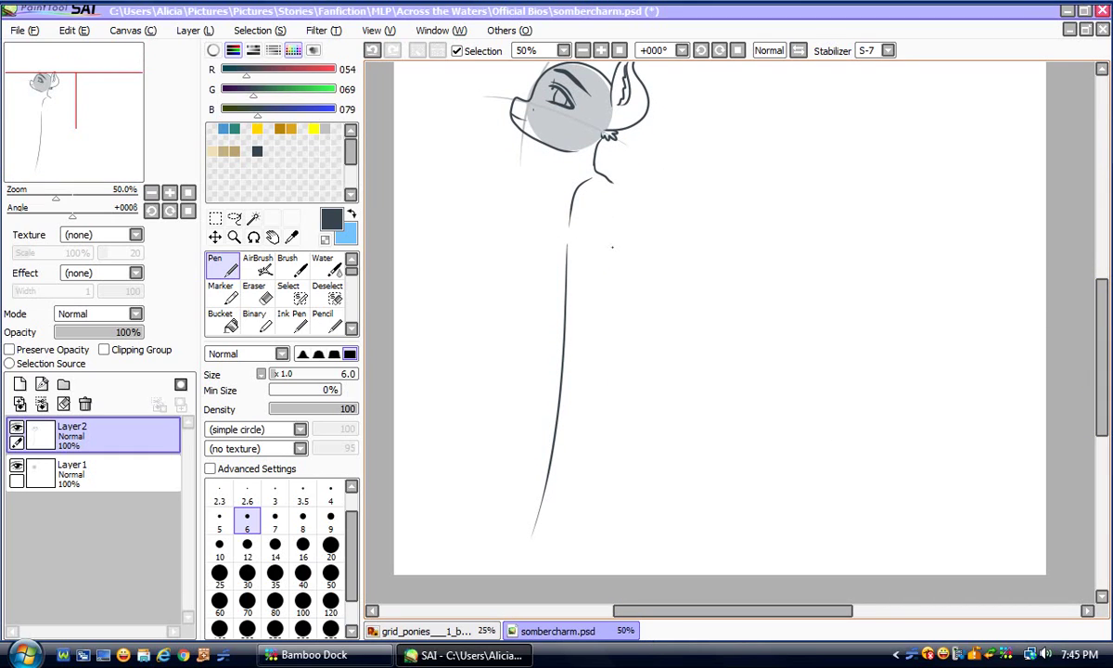
pyautogui.moveTo(605, 313); pyautogui.dragTo(609, 427)
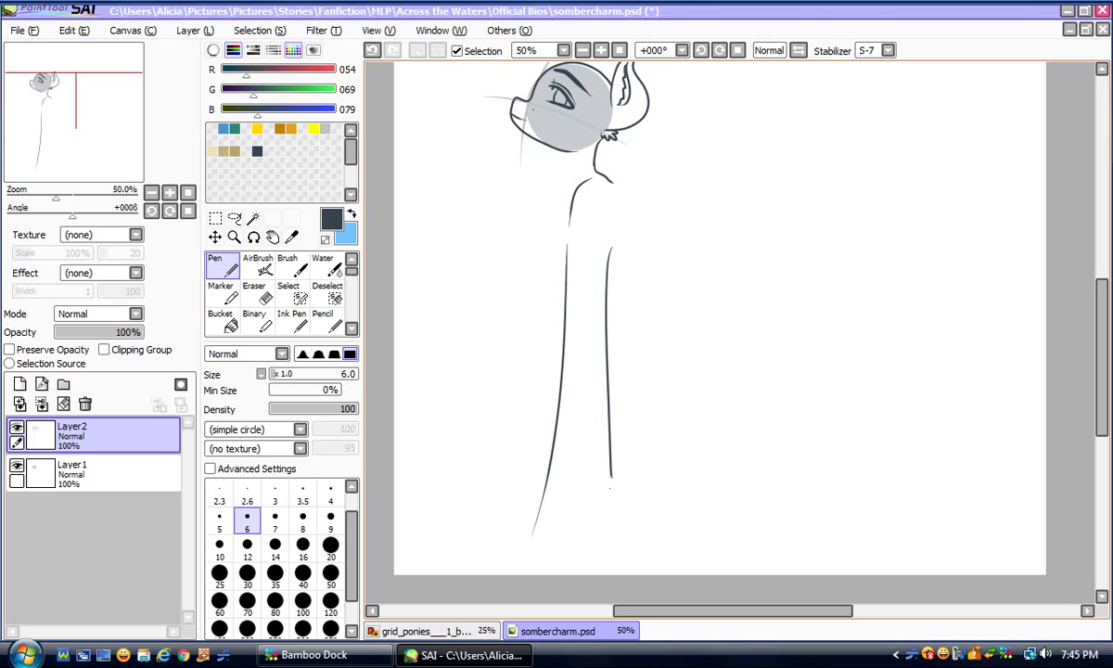
pyautogui.moveTo(548, 519); pyautogui.dragTo(537, 521)
pyautogui.click(372, 50)
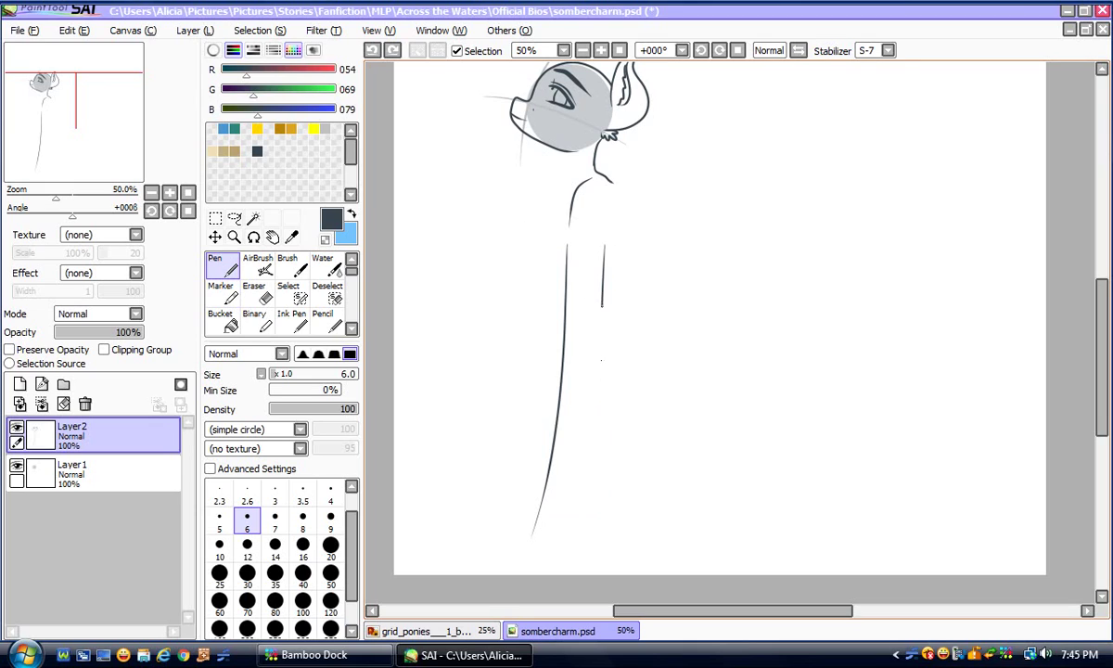
pyautogui.moveTo(601, 360); pyautogui.dragTo(600, 447)
pyautogui.moveTo(571, 523); pyautogui.dragTo(543, 510)
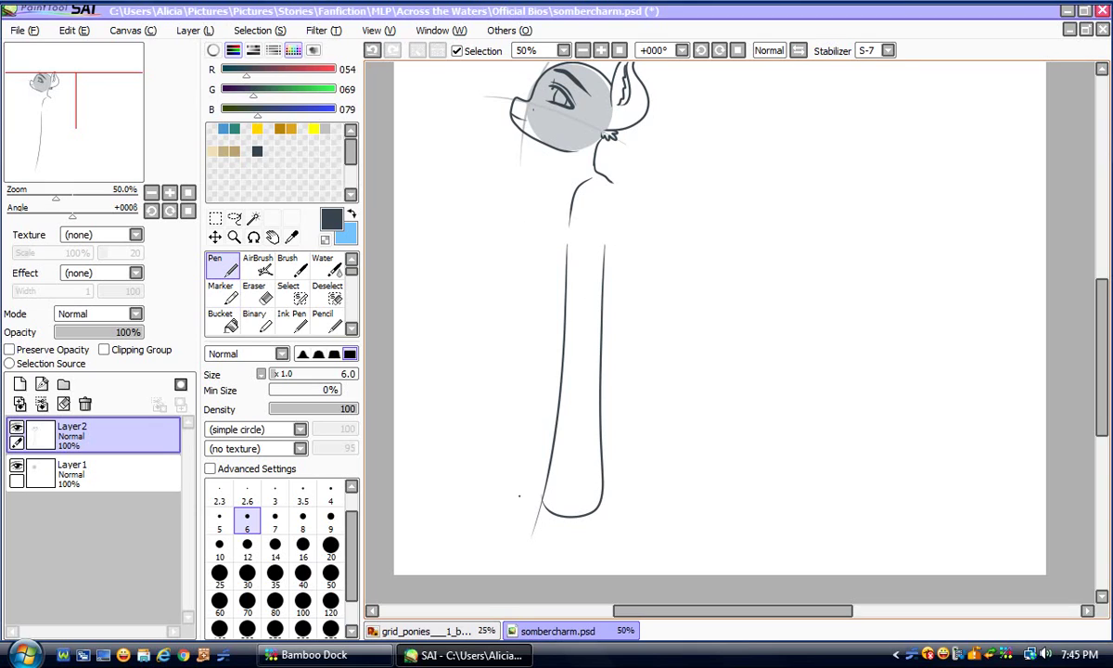
pyautogui.click(372, 50)
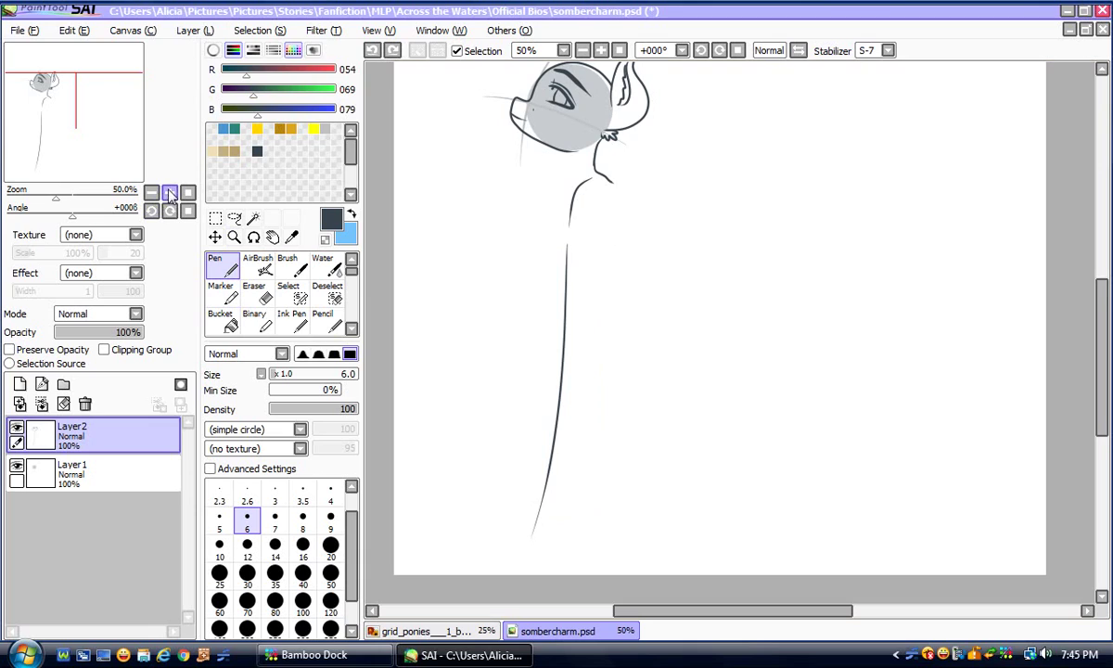
# Draw the rear edge of the leg with a small hook at its upper end and an inward notch above the hoof
pyautogui.click(169, 192)
pyautogui.moveTo(696, 611); pyautogui.dragTo(666, 611)
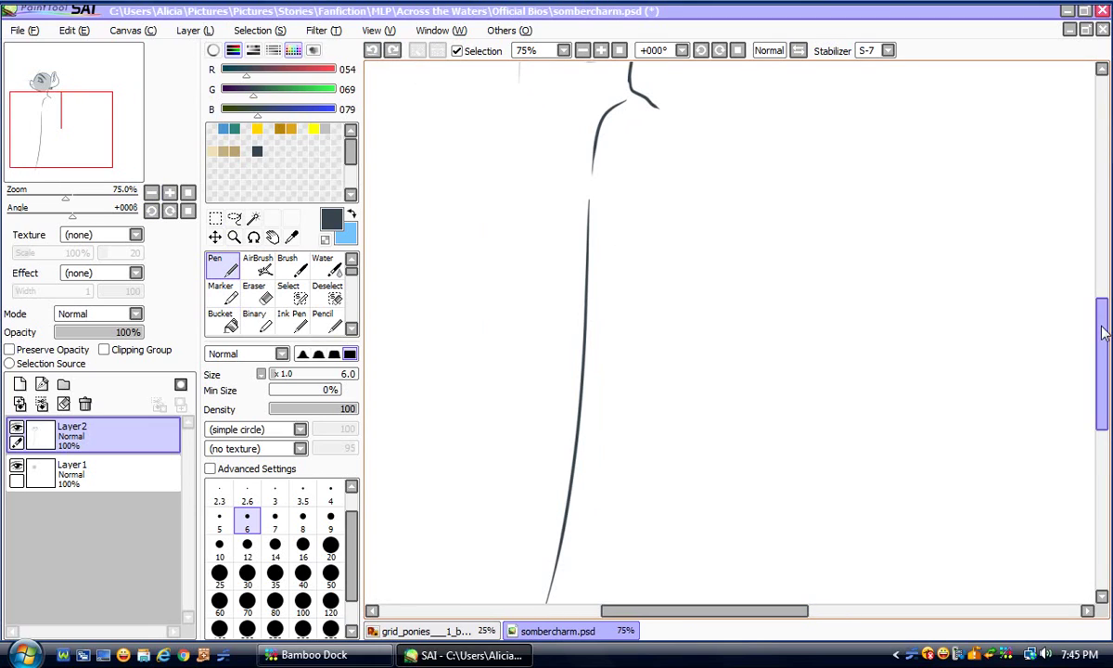
pyautogui.scroll(-2, 681, 158)
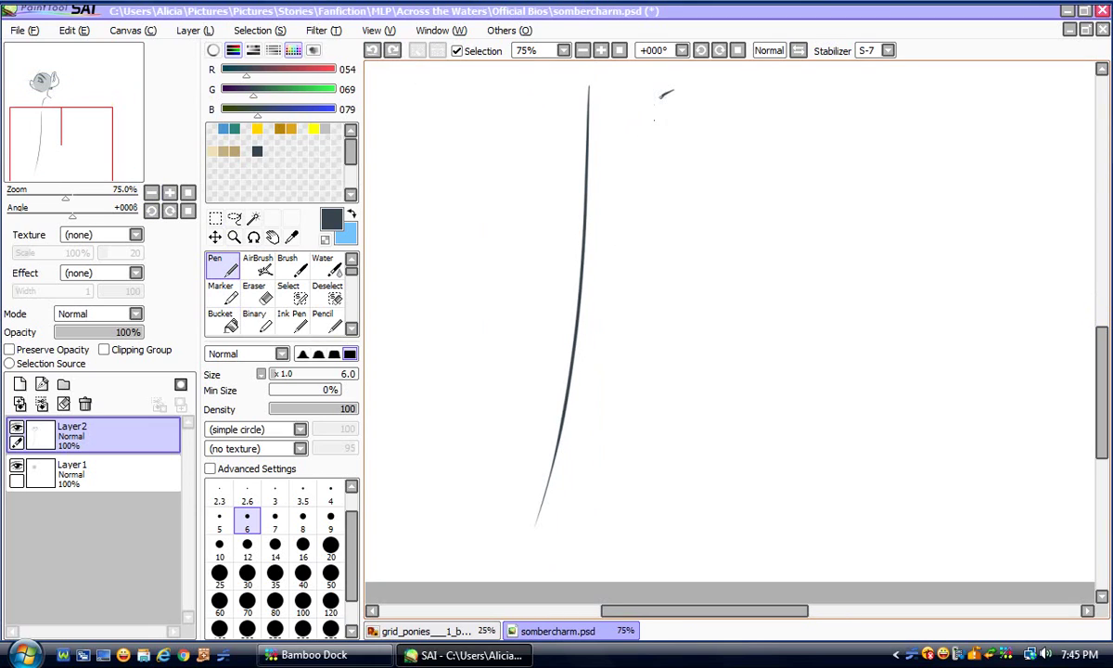
pyautogui.moveTo(647, 209); pyautogui.dragTo(643, 406)
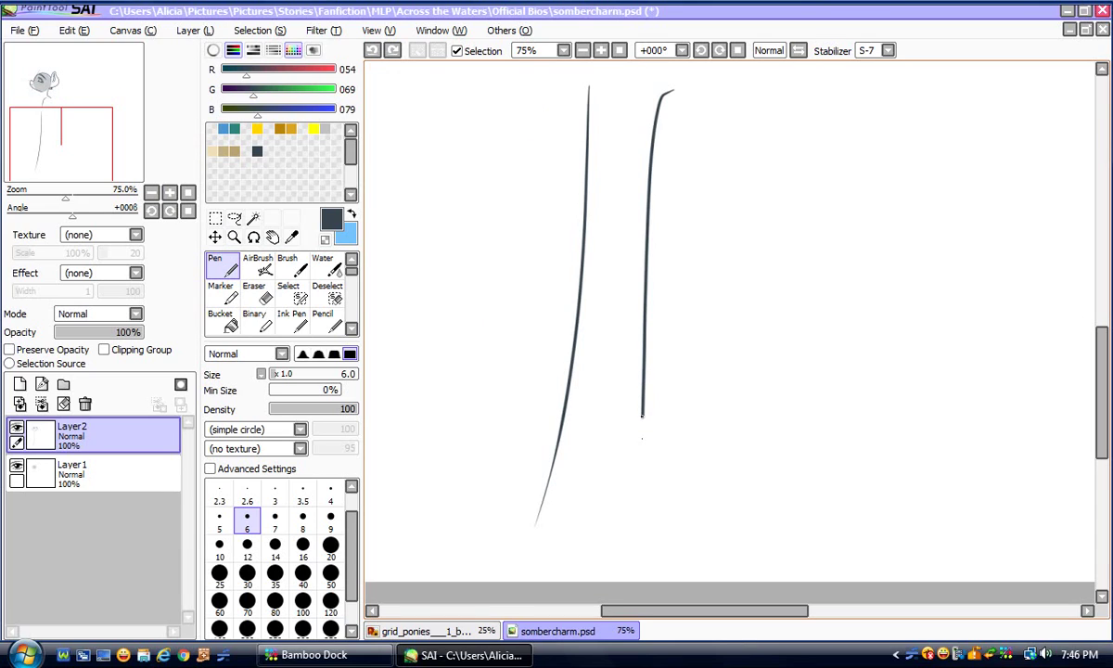
pyautogui.moveTo(626, 487); pyautogui.dragTo(623, 510)
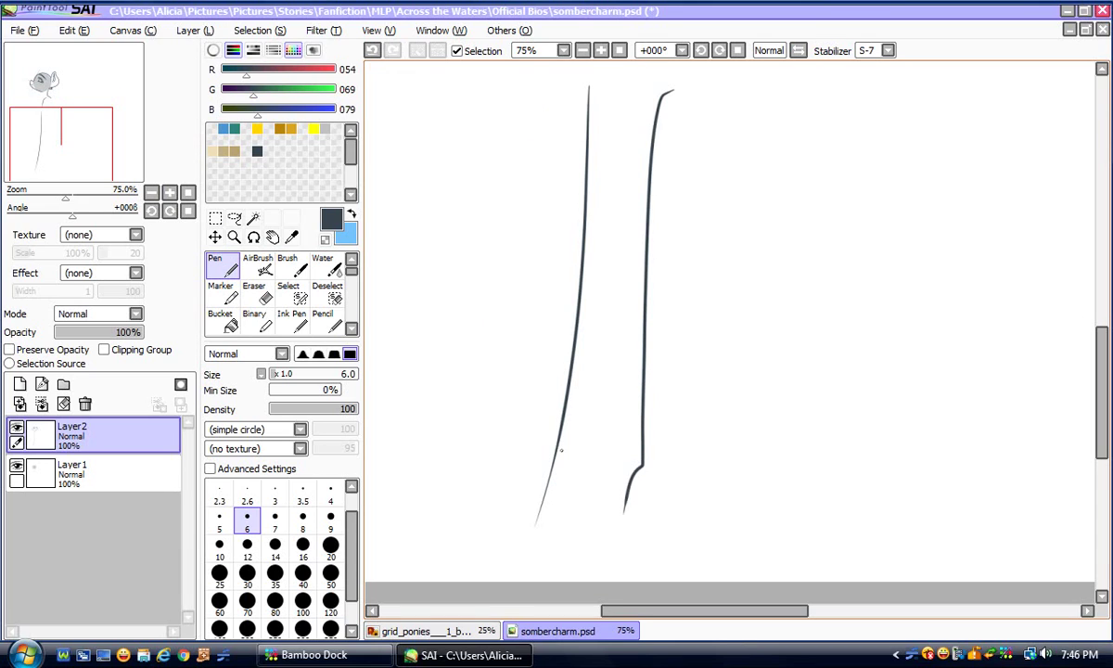
# Draw the hoof's shallow curved base between the front and rear edges of the leg
pyautogui.click(169, 192)
pyautogui.click(169, 193)
pyautogui.moveTo(1106, 429); pyautogui.dragTo(1106, 449)
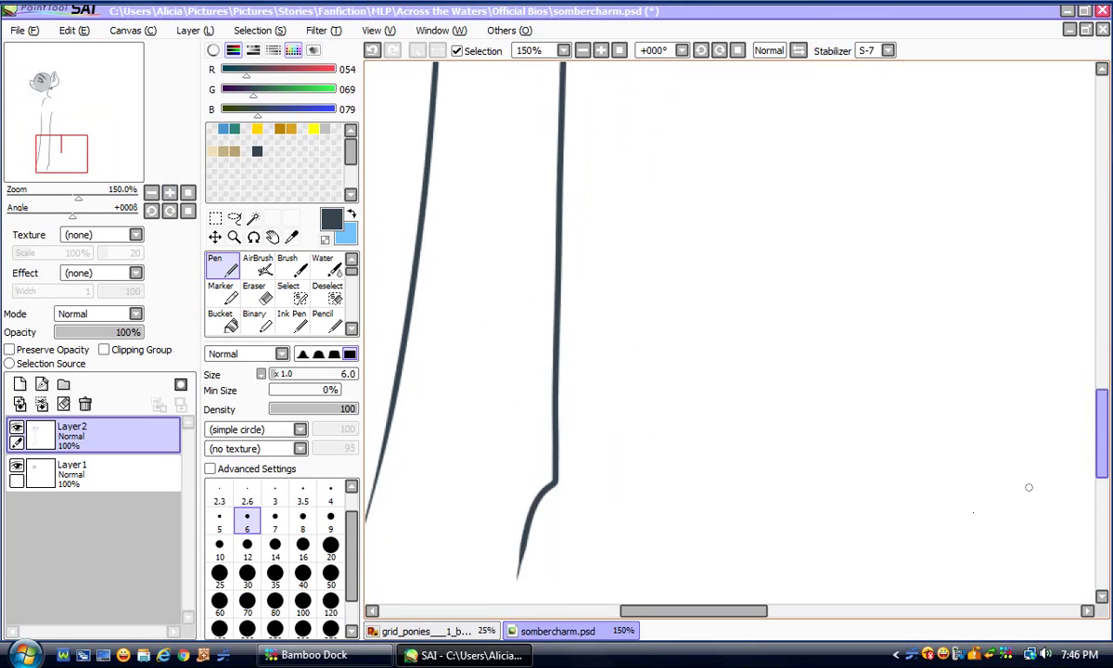
pyautogui.moveTo(670, 611); pyautogui.dragTo(630, 611)
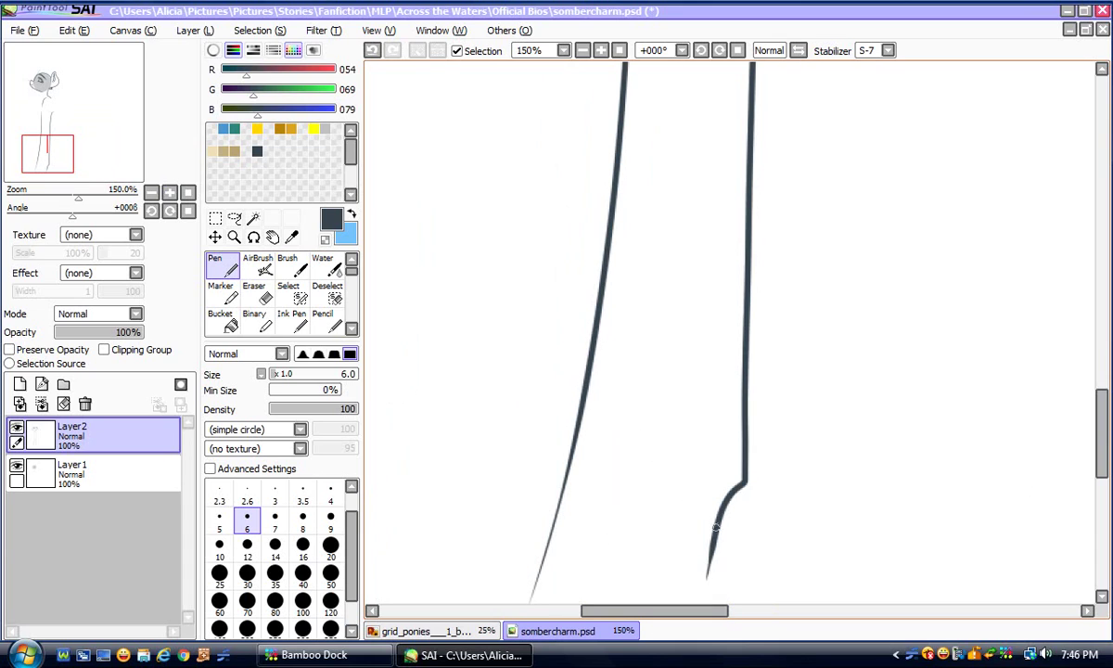
pyautogui.moveTo(710, 555); pyautogui.dragTo(538, 544)
pyautogui.click(372, 51)
pyautogui.moveTo(711, 551)
pyautogui.mouseDown()
pyautogui.moveTo(612, 559)
pyautogui.moveTo(536, 548)
pyautogui.mouseUp()
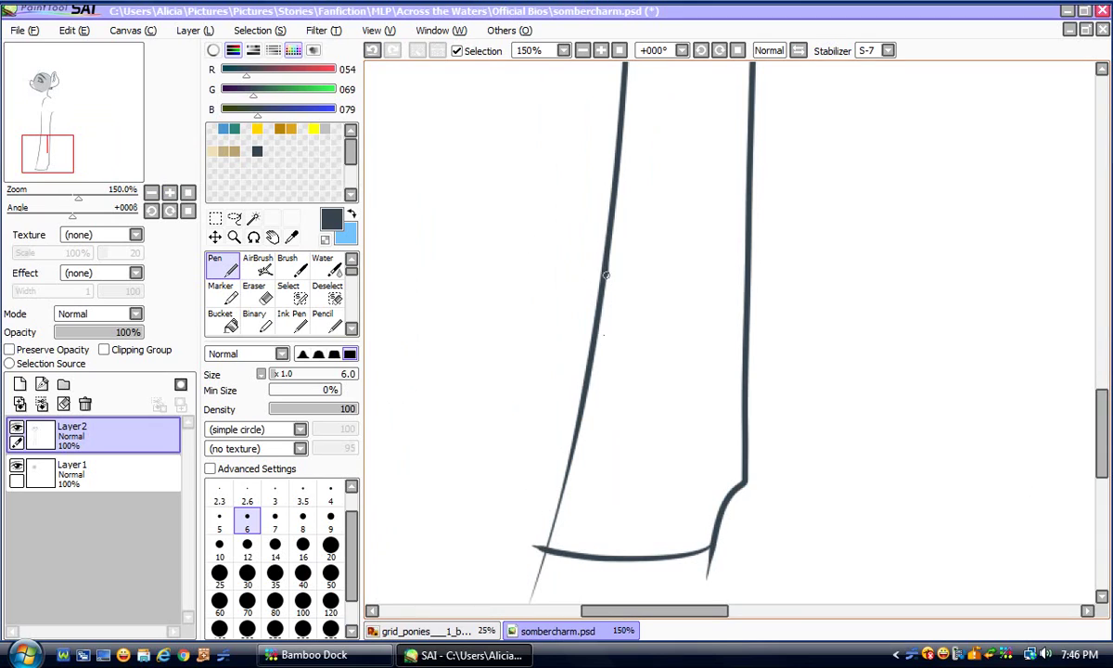
# Draw a flared front edge for the hoof, curving forward from the lower leg and rounding into the base
pyautogui.moveTo(606, 275); pyautogui.dragTo(585, 409)
pyautogui.click(372, 52)
pyautogui.moveTo(594, 350); pyautogui.dragTo(526, 516)
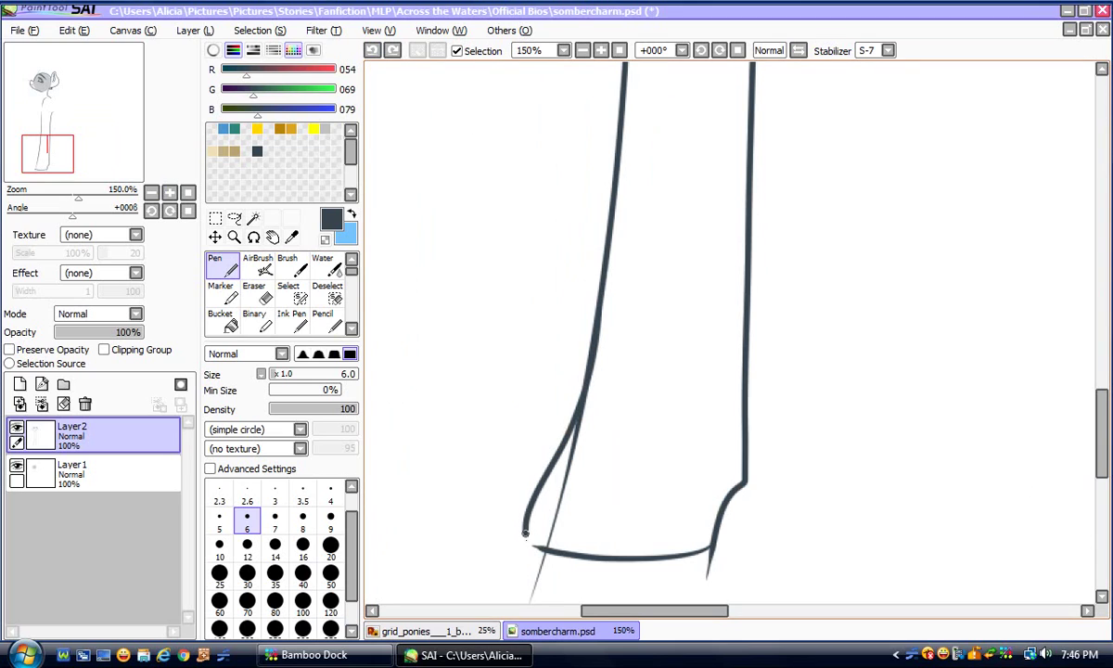
# Erase the old front leg line inside the hoof and the line ends below its base with the Eraser at size 9
pyautogui.click(253, 295)
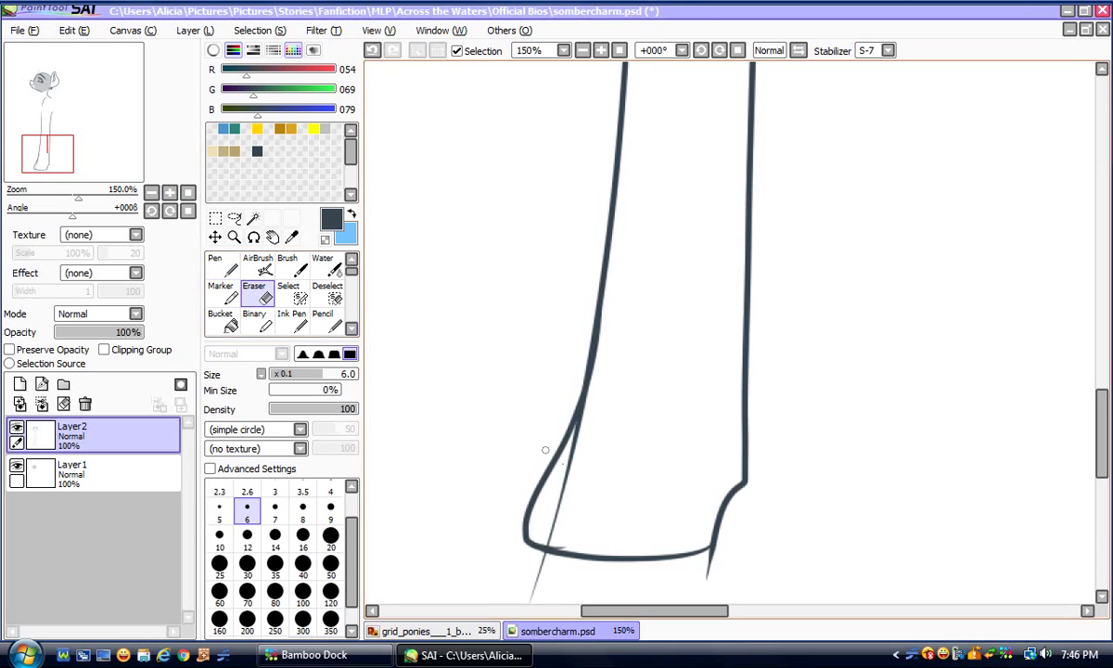
pyautogui.click(330, 510)
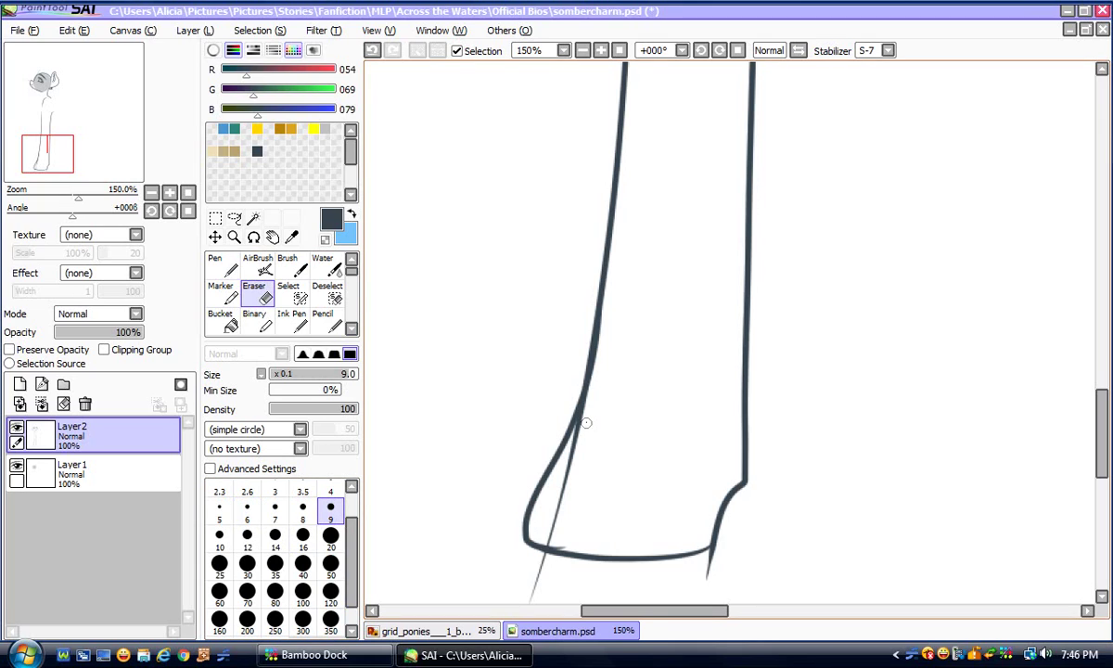
pyautogui.moveTo(583, 422); pyautogui.dragTo(560, 508)
pyautogui.moveTo(544, 556); pyautogui.dragTo(530, 594)
pyautogui.click(221, 264)
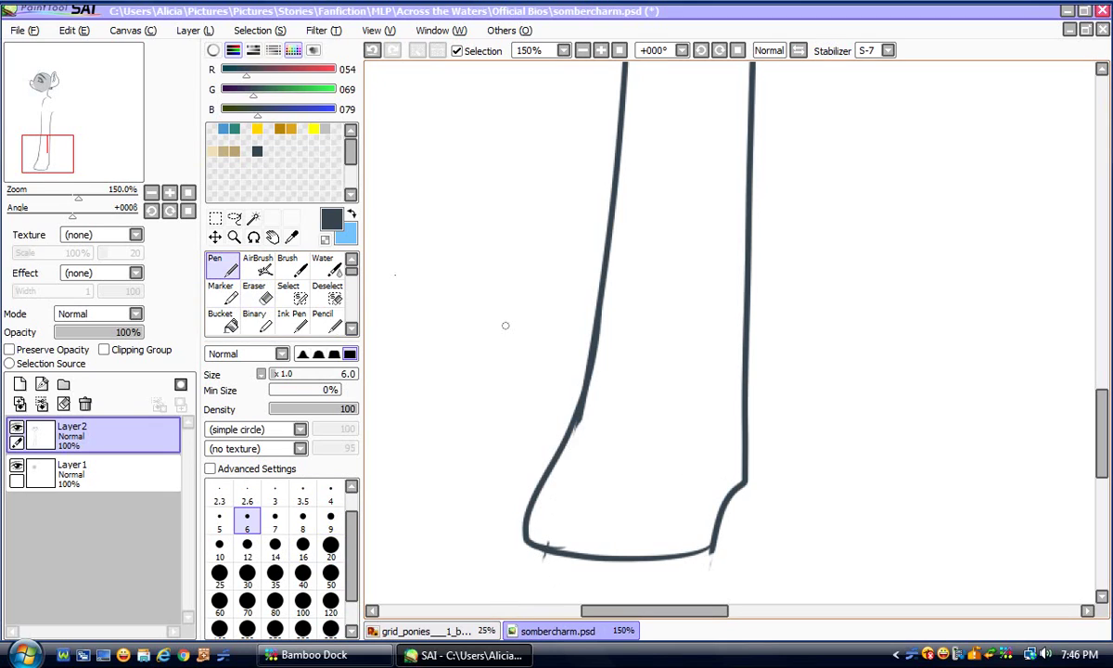
# Save the current drawing to sombercharm.psd
pyautogui.click(151, 192)
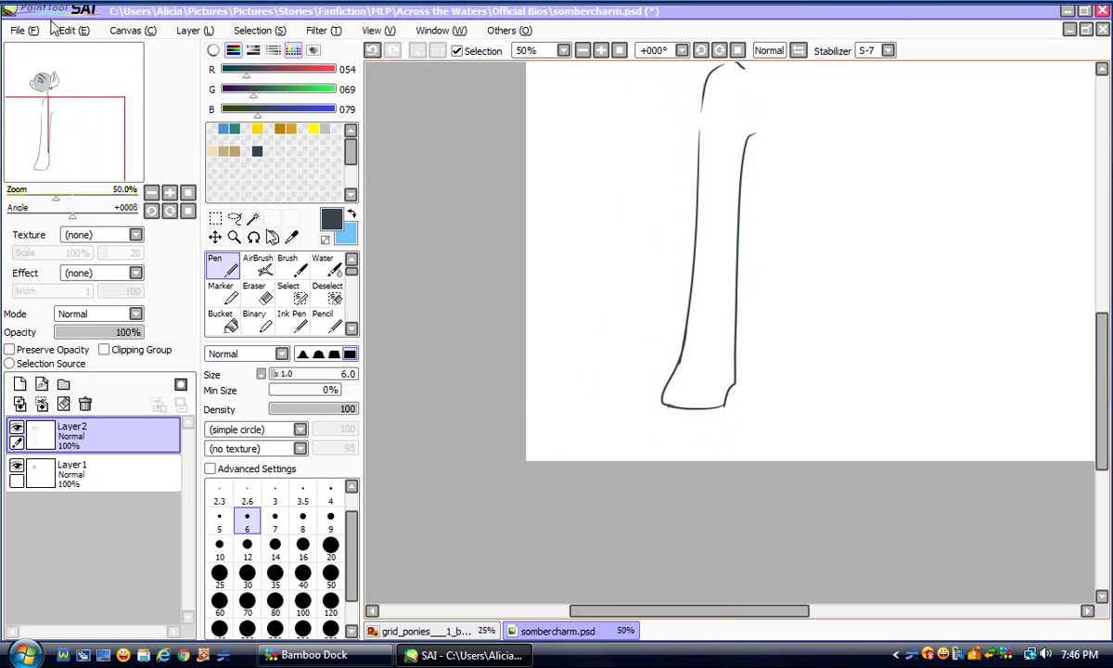
pyautogui.click(23, 31)
pyautogui.click(41, 138)
# Undo the straight front leg and neck front line, and redraw the neck and chest as one curve running into a shallow belly line
pyautogui.scroll(3, 1098, 399)
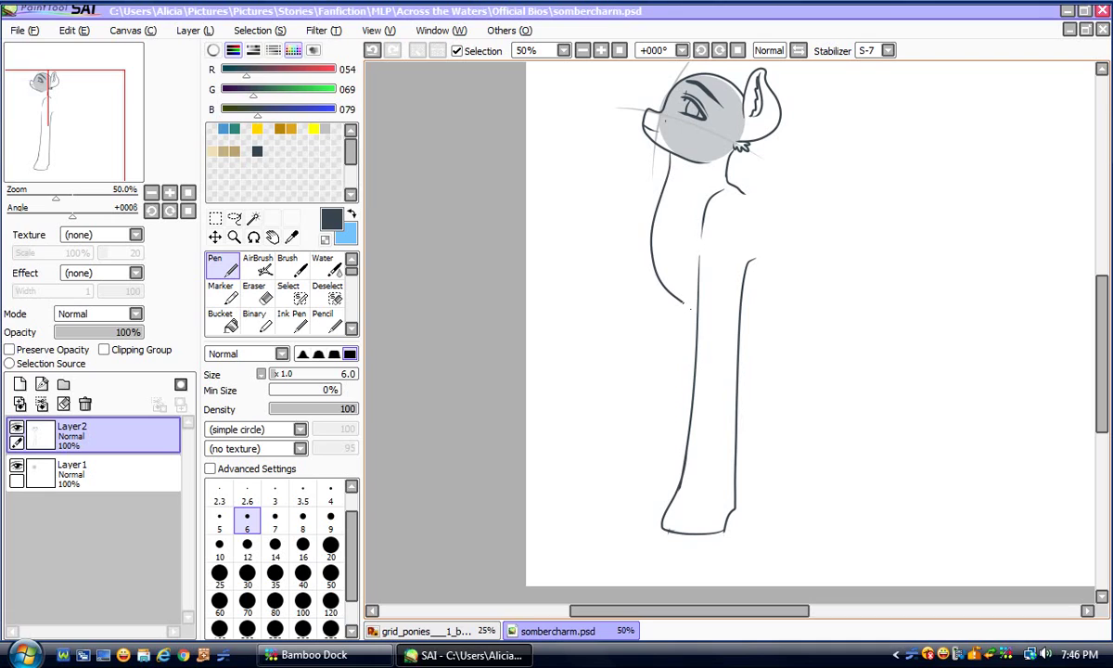
pyautogui.click(372, 50)
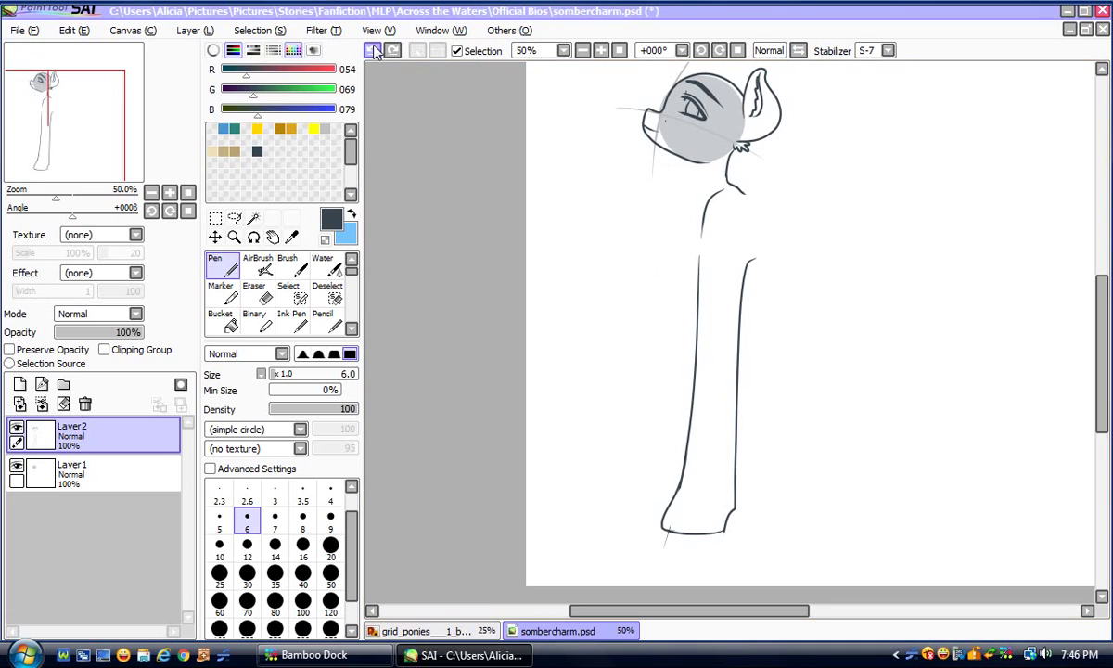
pyautogui.click(373, 50)
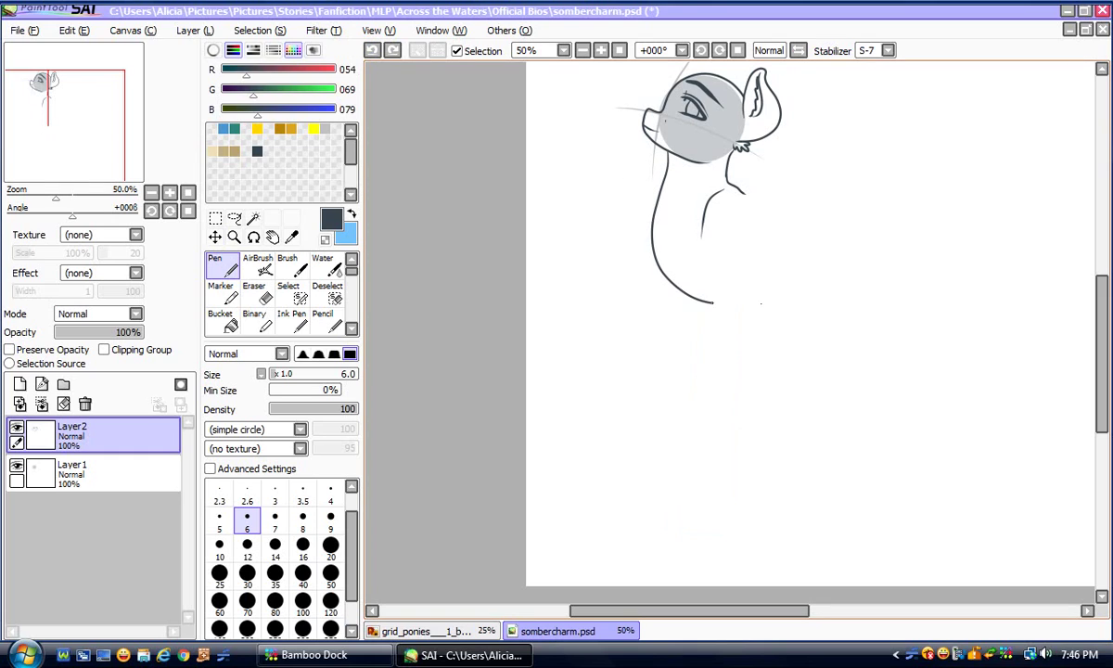
pyautogui.moveTo(761, 302); pyautogui.dragTo(824, 298)
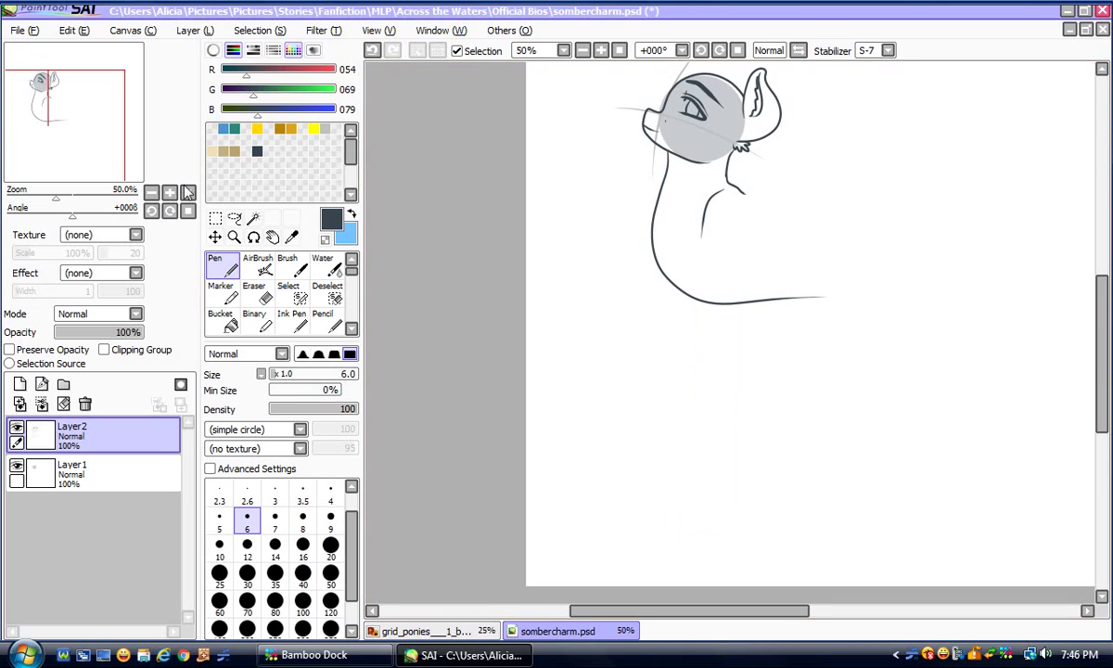
# Draw the front edge of a bent front leg, running down across the chest line to the knee and sweeping forward and down below it
pyautogui.click(169, 192)
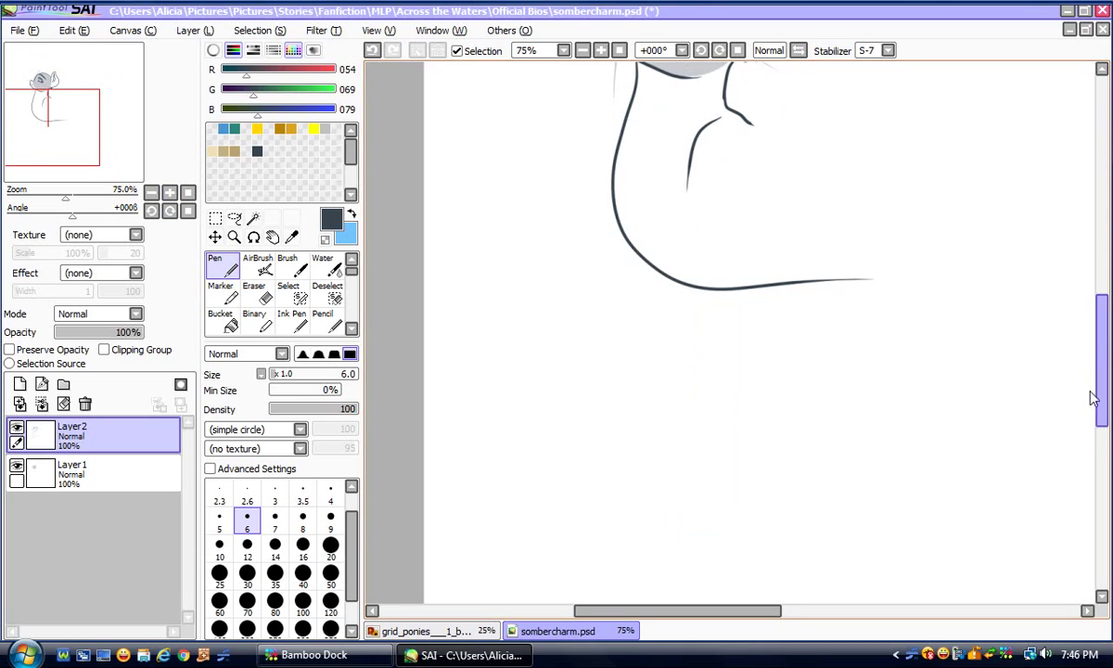
pyautogui.scroll(-2, 652, 129)
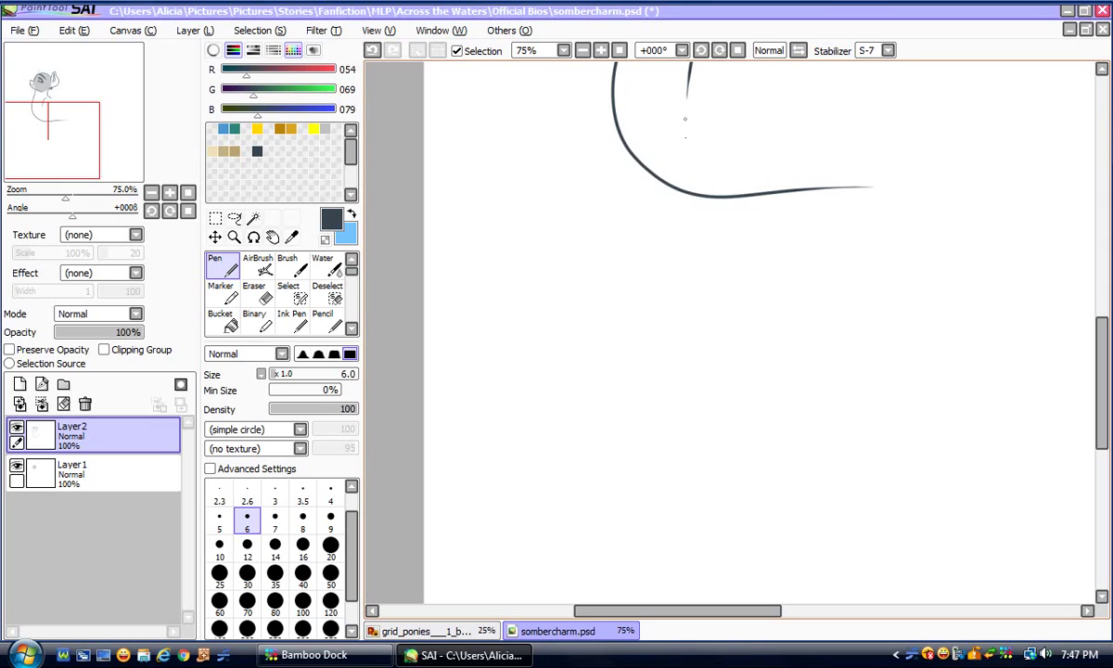
pyautogui.moveTo(702, 246)
pyautogui.mouseDown()
pyautogui.moveTo(592, 353)
pyautogui.moveTo(554, 416)
pyautogui.moveTo(541, 507)
pyautogui.mouseUp()
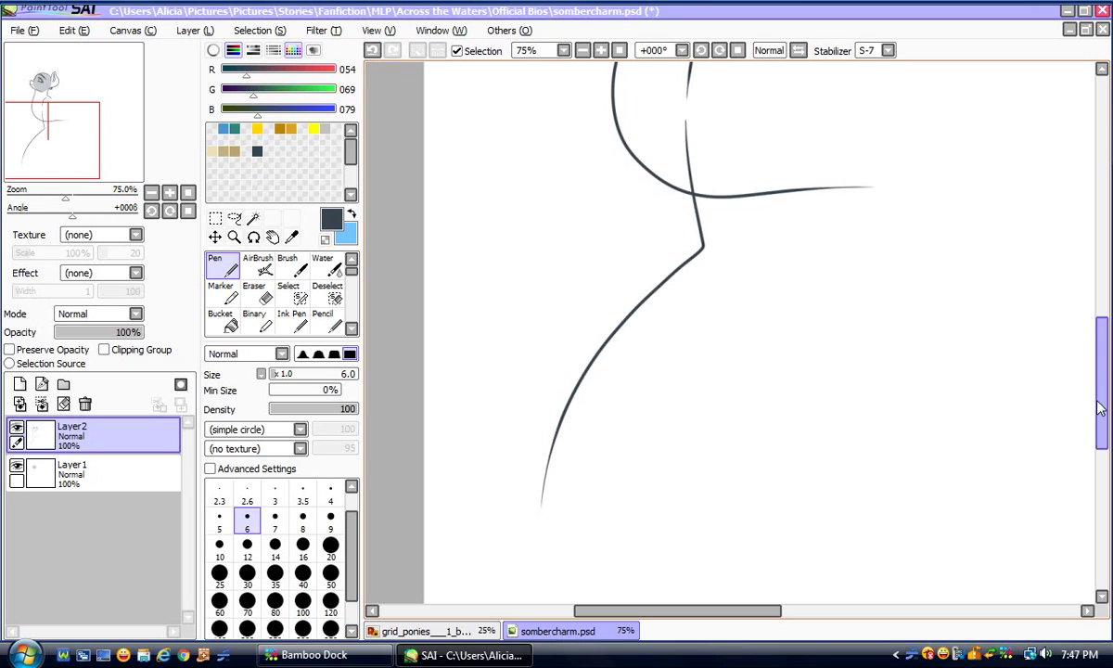
# Erase the sweeping lower-leg line below the knee corner with the Eraser at size 50
pyautogui.moveTo(1101, 408)
pyautogui.mouseDown()
pyautogui.moveTo(1101, 372)
pyautogui.moveTo(1103, 429)
pyautogui.moveTo(1104, 419)
pyautogui.mouseUp()
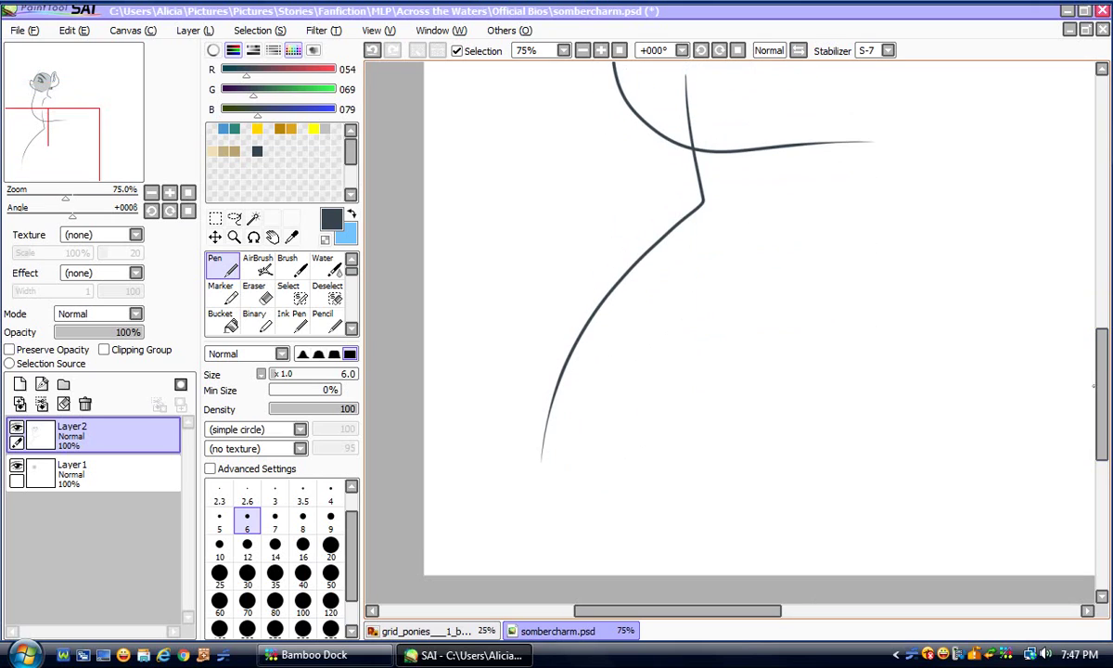
pyautogui.press('e')
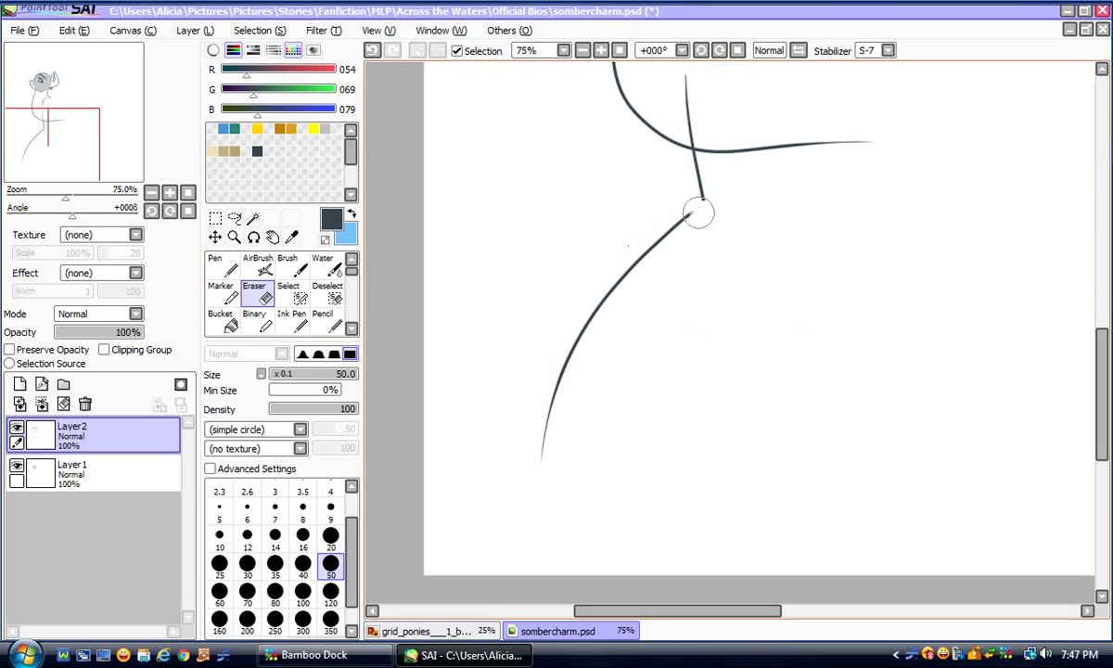
pyautogui.moveTo(701, 212)
pyautogui.mouseDown()
pyautogui.moveTo(658, 234)
pyautogui.moveTo(589, 309)
pyautogui.moveTo(536, 441)
pyautogui.mouseUp()
# Draw the lower leg's front edge as a C-shaped curve from the knee, and add a roughly parallel rear edge starting above the belly line
pyautogui.press('n')
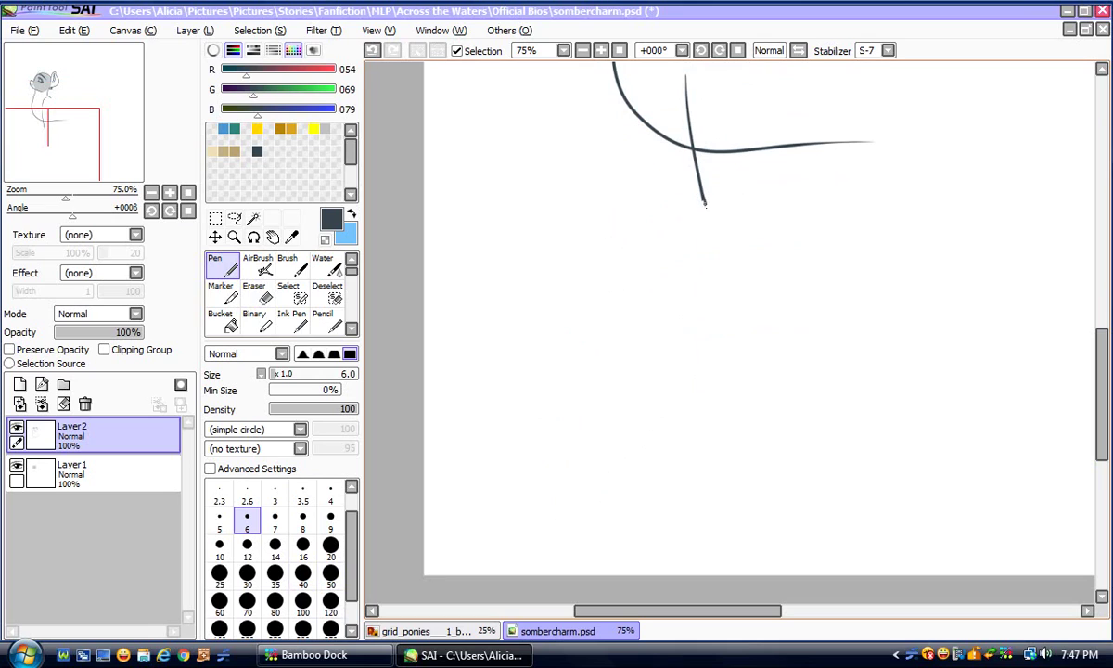
pyautogui.moveTo(705, 205)
pyautogui.mouseDown()
pyautogui.moveTo(640, 250)
pyautogui.moveTo(598, 323)
pyautogui.moveTo(651, 502)
pyautogui.mouseUp()
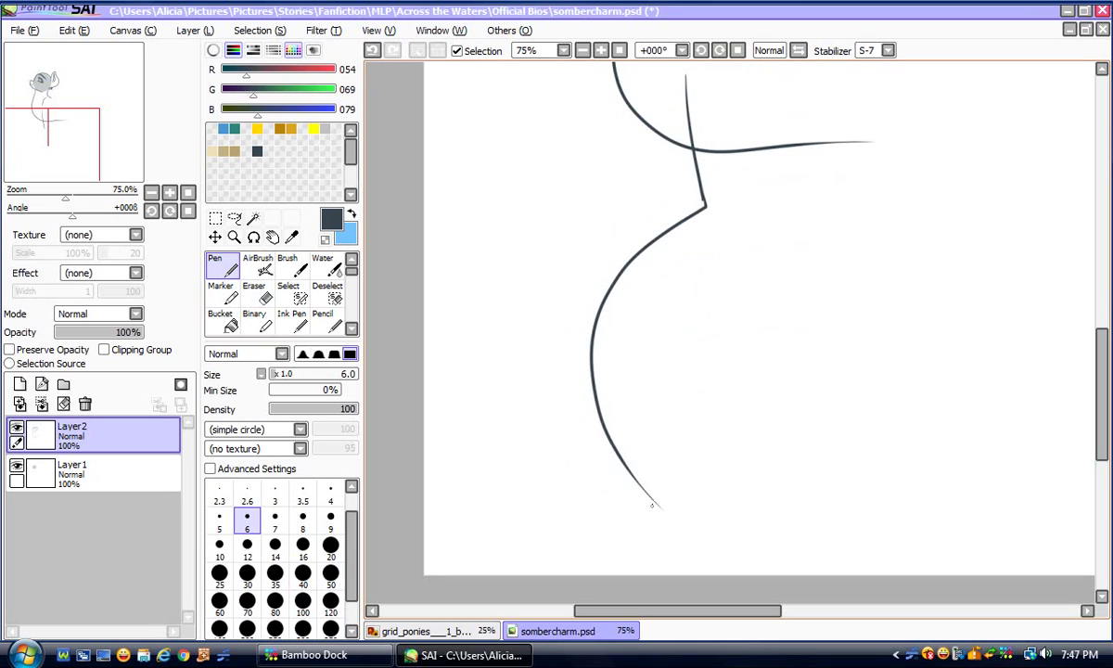
pyautogui.scroll(2, 1035, 371)
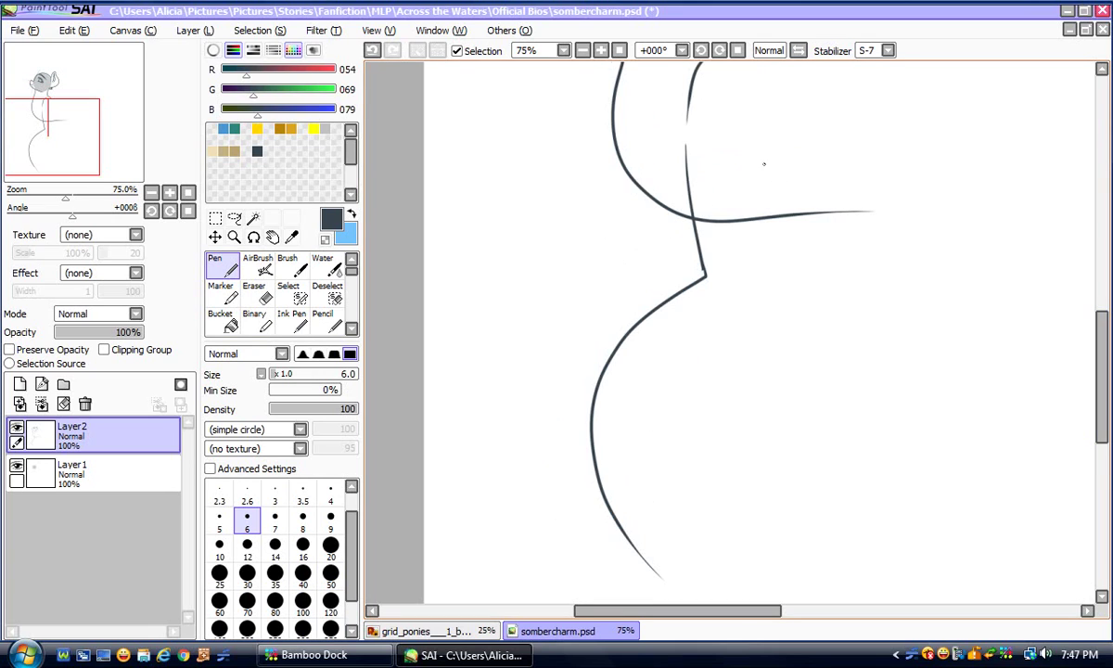
pyautogui.moveTo(757, 220); pyautogui.dragTo(771, 302)
pyautogui.moveTo(691, 378)
pyautogui.mouseDown()
pyautogui.moveTo(664, 397)
pyautogui.moveTo(654, 424)
pyautogui.mouseUp()
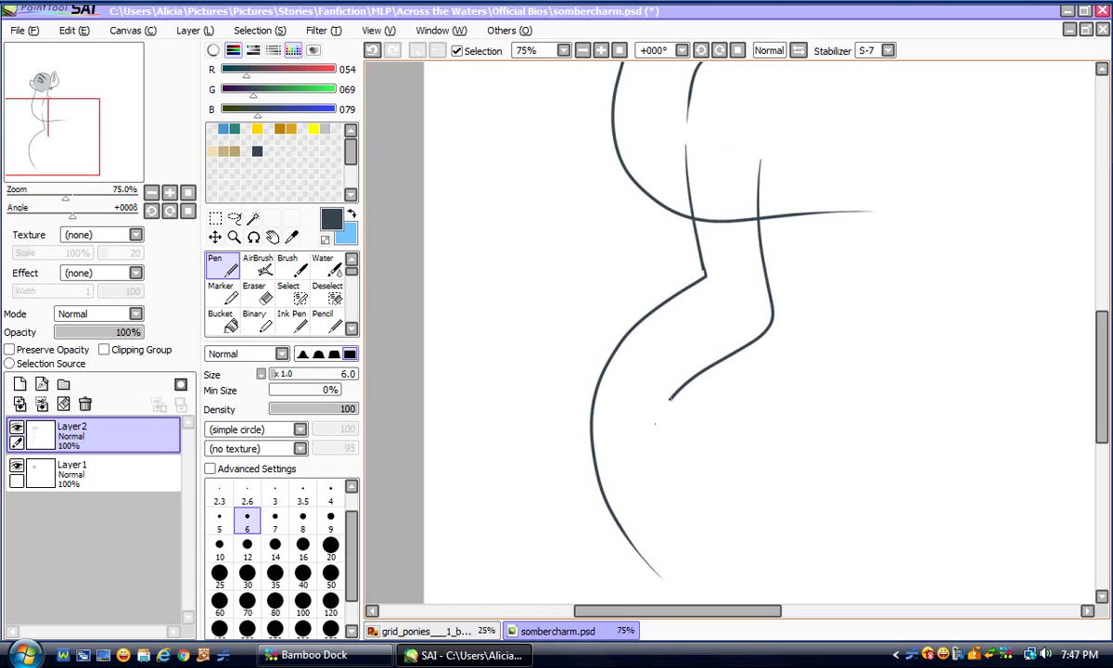
# Erase the rear edge below the knee and redraw it with a sharper corner and a smoother curve toward the hoof
pyautogui.click(170, 212)
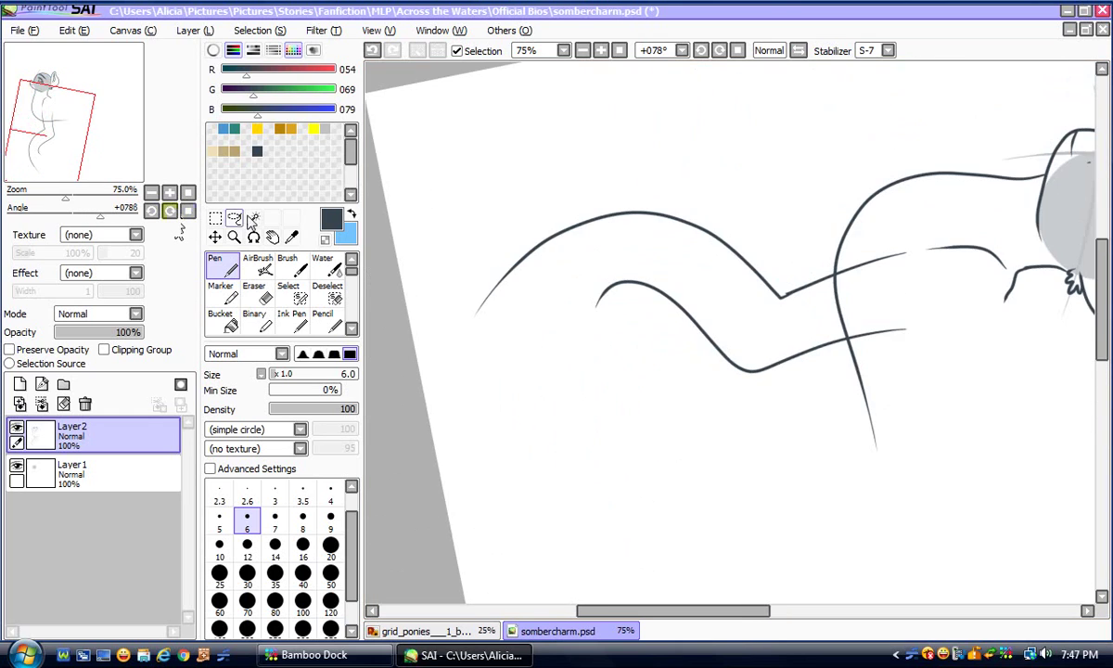
pyautogui.moveTo(671, 613); pyautogui.dragTo(634, 614)
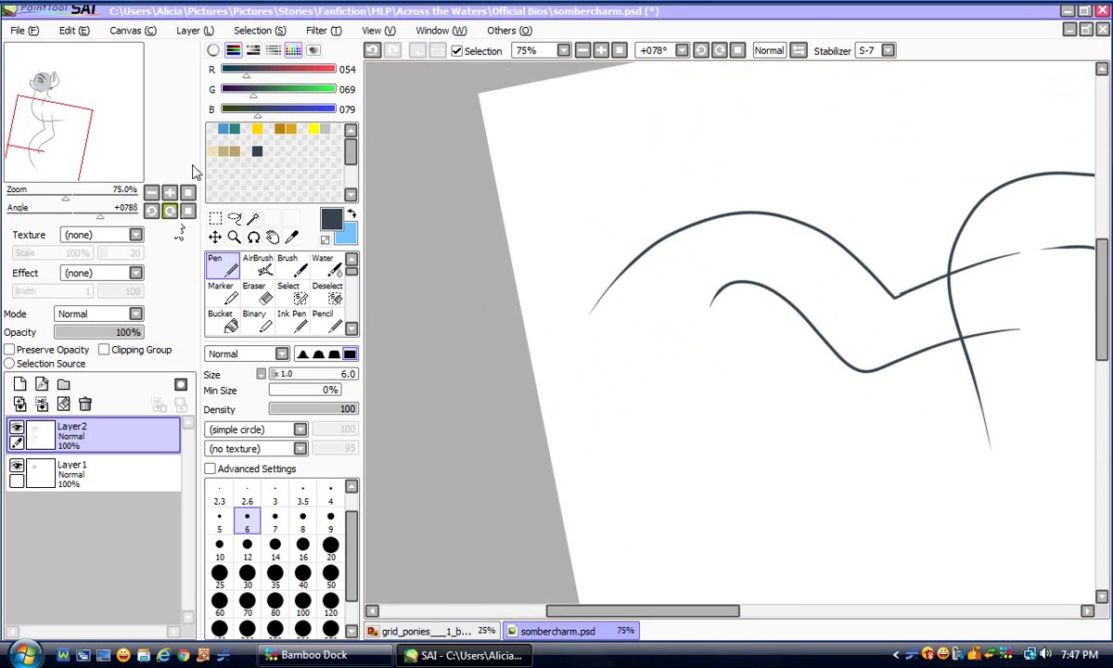
pyautogui.click(170, 192)
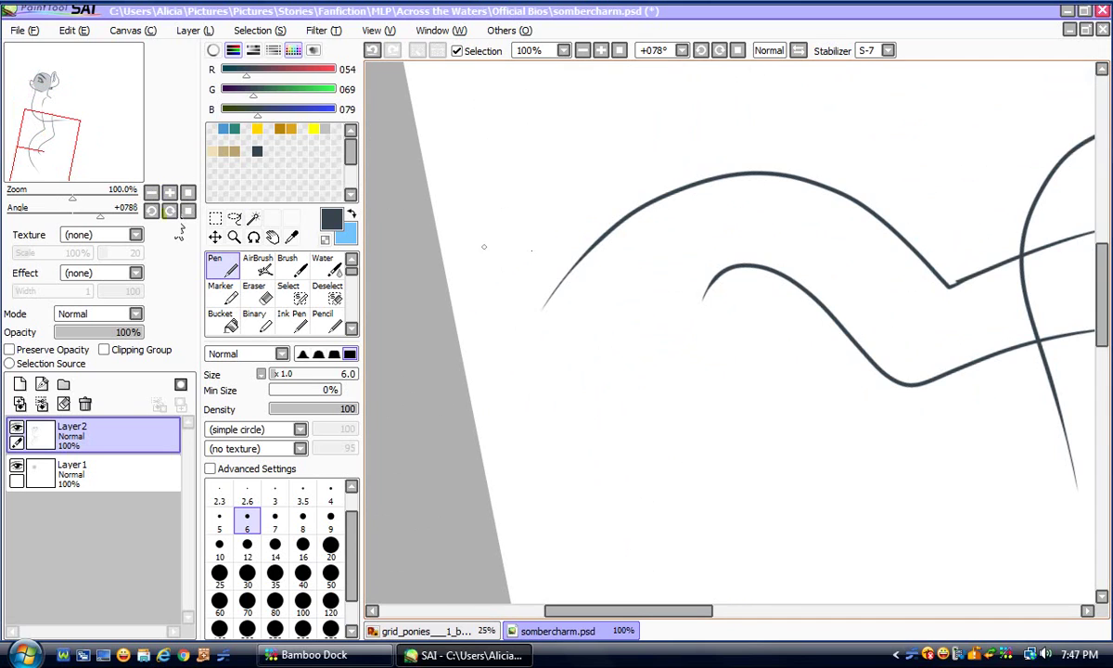
pyautogui.click(255, 293)
pyautogui.moveTo(720, 272)
pyautogui.mouseDown()
pyautogui.moveTo(764, 271)
pyautogui.moveTo(870, 360)
pyautogui.mouseUp()
pyautogui.click(221, 265)
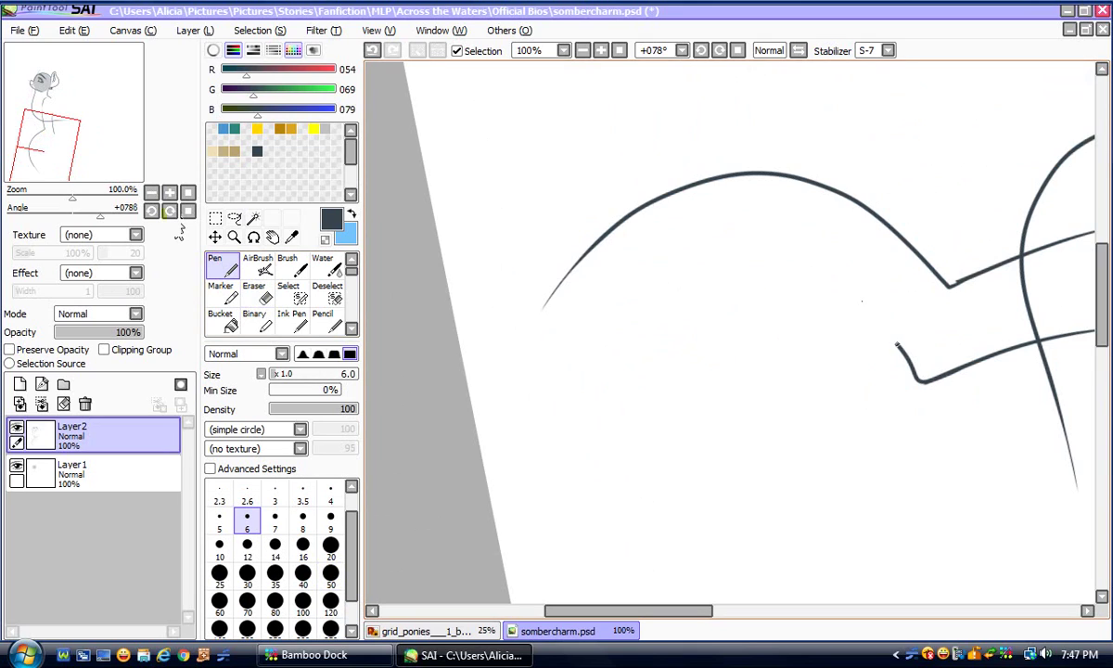
pyautogui.moveTo(897, 345)
pyautogui.mouseDown()
pyautogui.moveTo(862, 300)
pyautogui.moveTo(748, 262)
pyautogui.mouseUp()
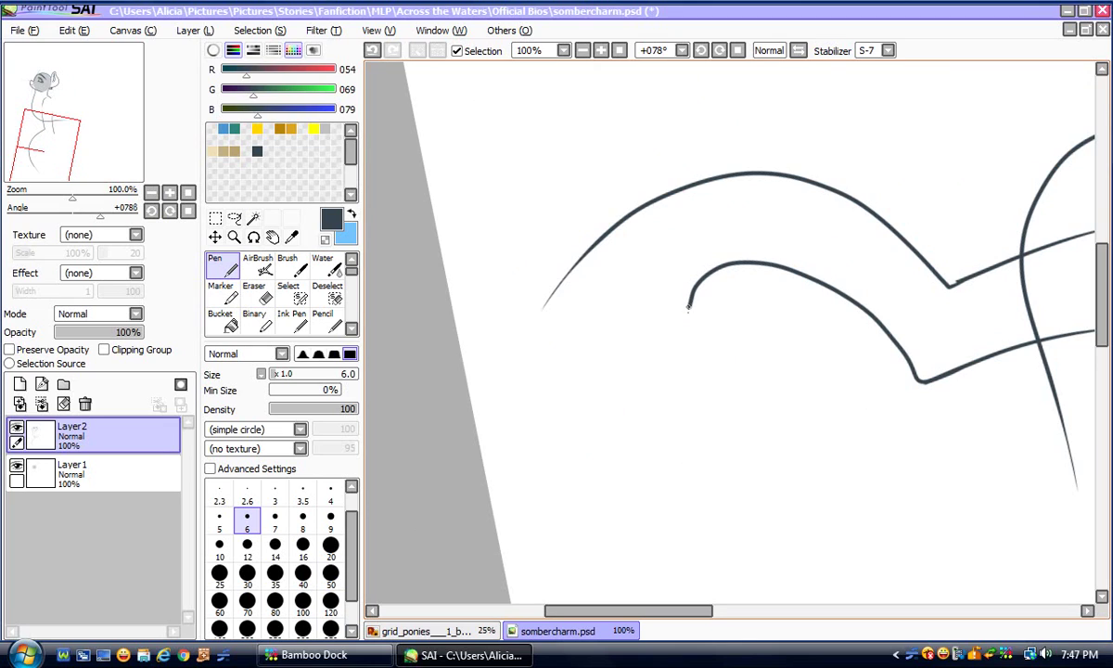
# Erase the lower leg's front edge and redraw it from the knee around the hoof's base and up its back side
pyautogui.click(170, 192)
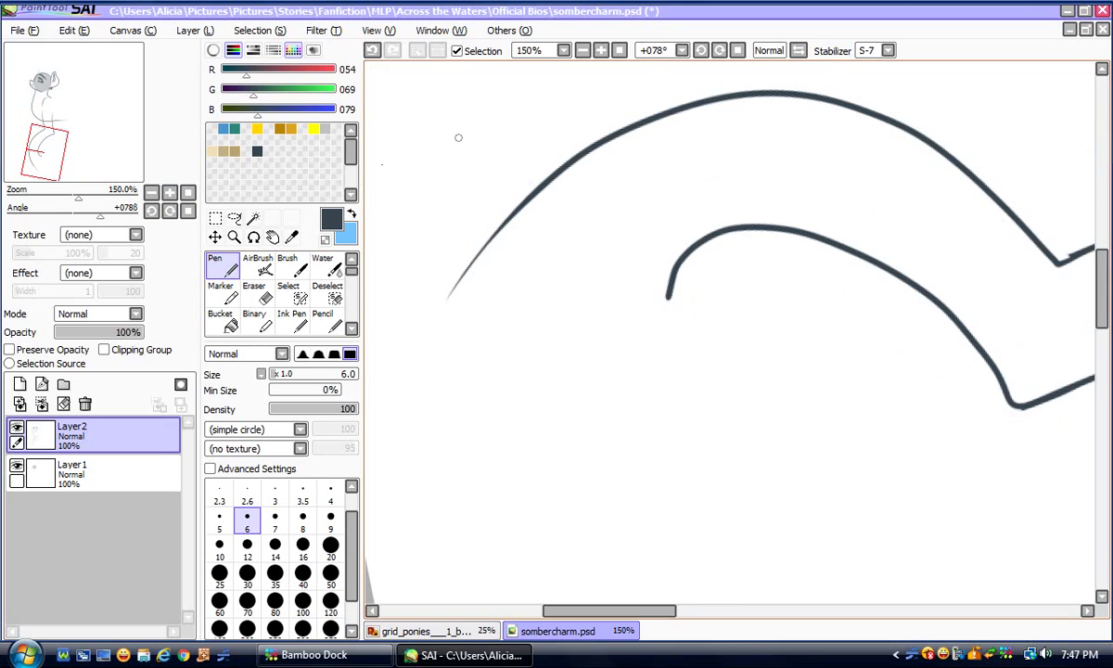
pyautogui.click(260, 292)
pyautogui.moveTo(410, 297)
pyautogui.mouseDown()
pyautogui.moveTo(613, 137)
pyautogui.moveTo(755, 95)
pyautogui.moveTo(902, 124)
pyautogui.moveTo(989, 194)
pyautogui.moveTo(1051, 278)
pyautogui.moveTo(886, 173)
pyautogui.moveTo(799, 150)
pyautogui.mouseUp()
pyautogui.click(222, 266)
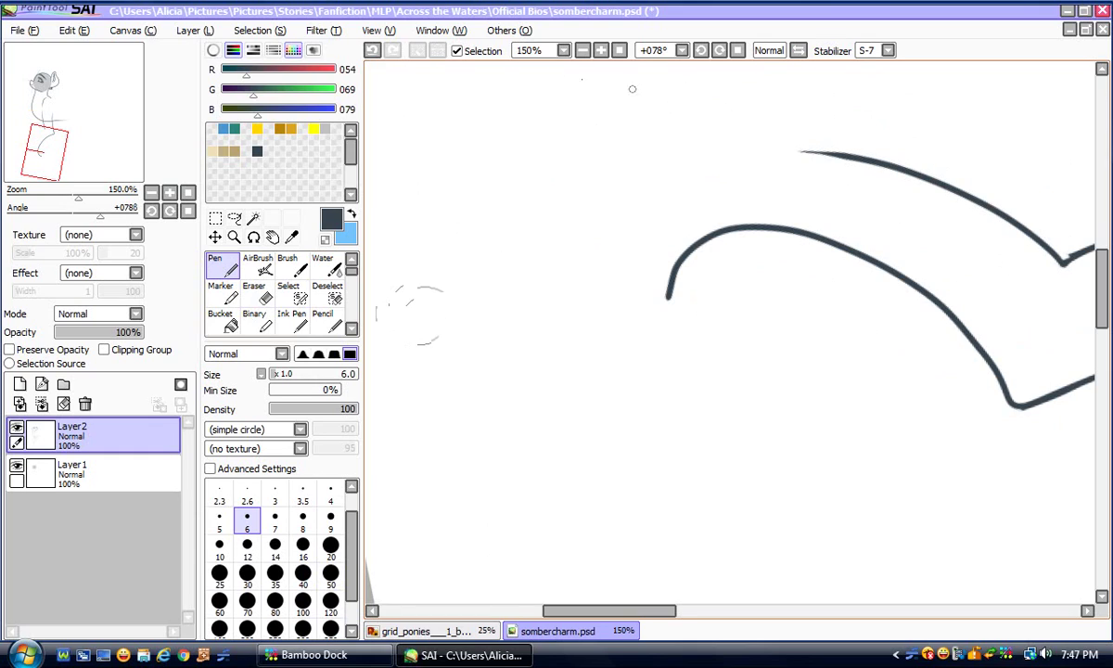
pyautogui.click(370, 52)
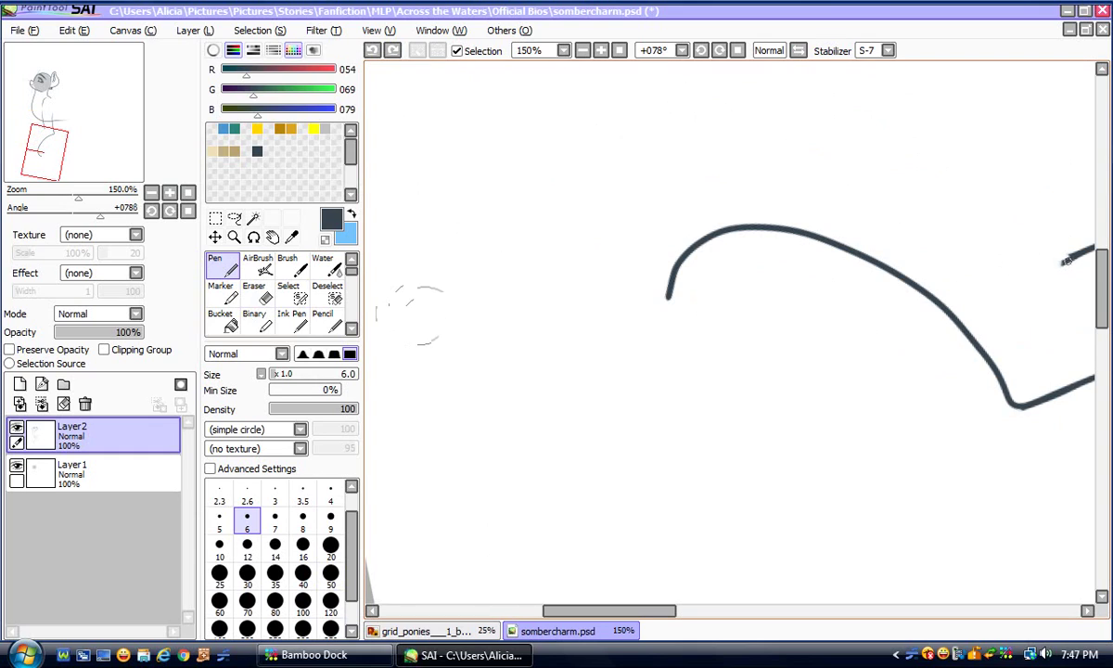
pyautogui.moveTo(1063, 263)
pyautogui.mouseDown()
pyautogui.moveTo(928, 167)
pyautogui.moveTo(808, 131)
pyautogui.moveTo(656, 129)
pyautogui.moveTo(572, 157)
pyautogui.moveTo(526, 203)
pyautogui.moveTo(503, 298)
pyautogui.moveTo(529, 322)
pyautogui.moveTo(666, 299)
pyautogui.mouseUp()
# Draw a small notch joining the leg's rear edge to the hoof, and erase the old line end with the Eraser at size 12
pyautogui.doubleClick(168, 192)
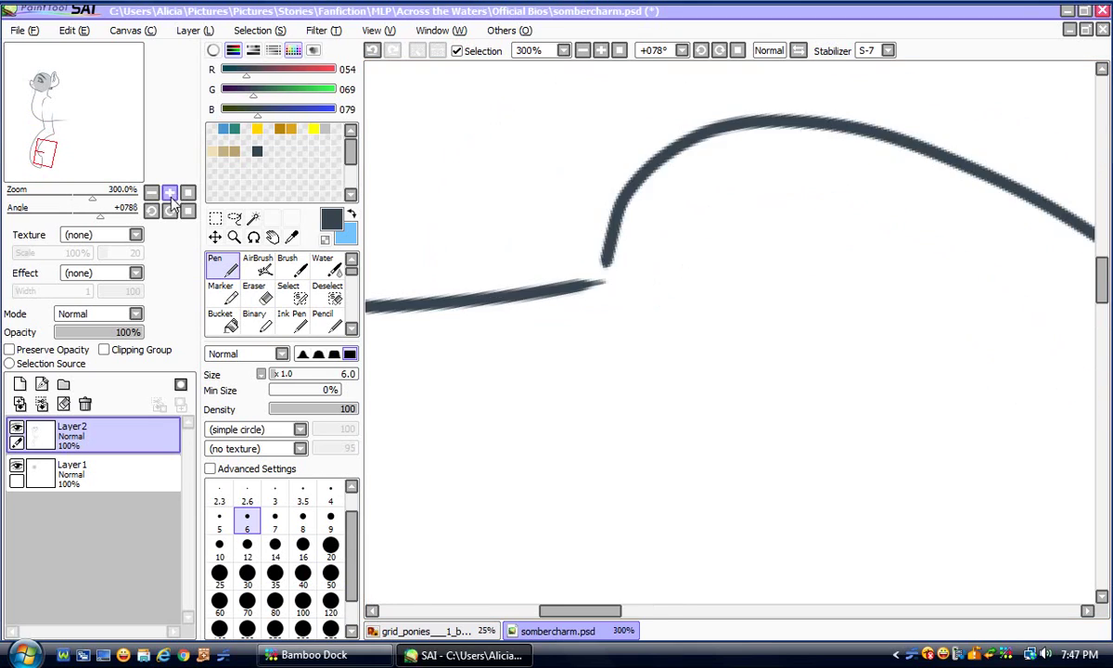
pyautogui.moveTo(625, 192)
pyautogui.mouseDown()
pyautogui.moveTo(593, 264)
pyautogui.moveTo(561, 276)
pyautogui.mouseUp()
pyautogui.click(256, 291)
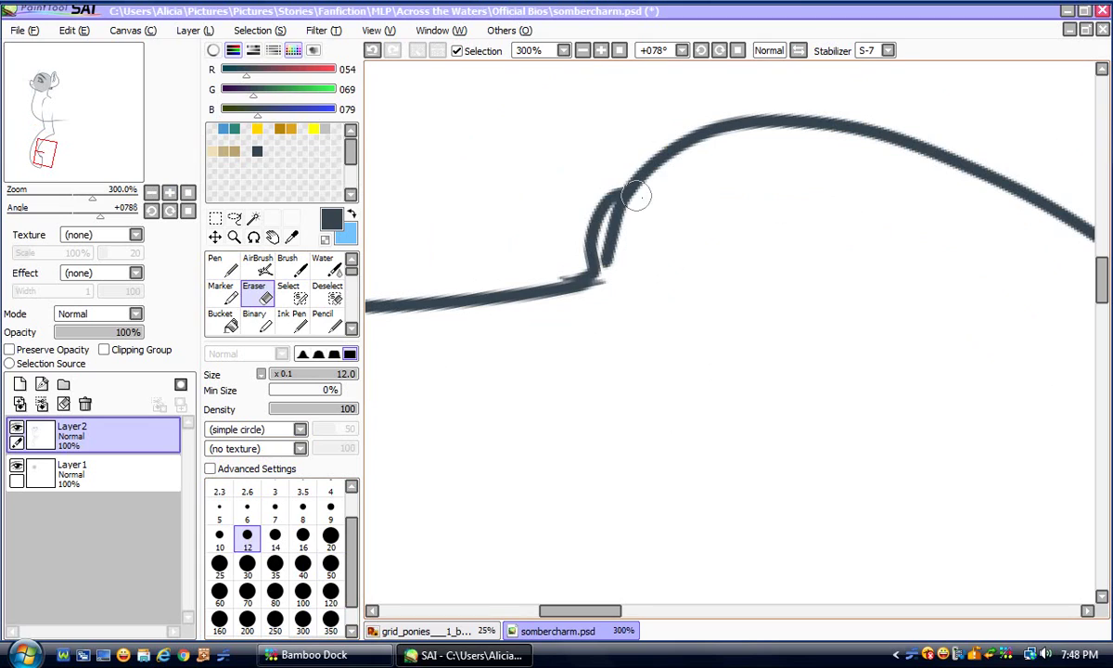
pyautogui.moveTo(634, 186)
pyautogui.mouseDown()
pyautogui.moveTo(659, 203)
pyautogui.moveTo(612, 255)
pyautogui.mouseUp()
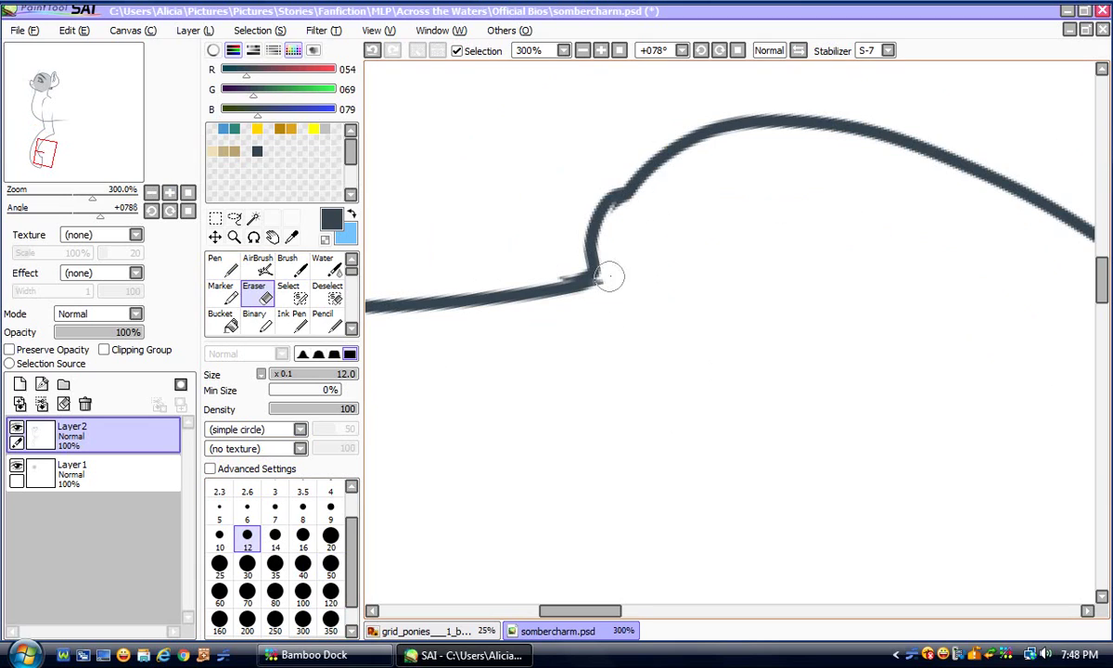
# Undo the lower-leg, rear-edge and hoof strokes back to the upper front edge ending at the knee
pyautogui.click(323, 263)
pyautogui.click(224, 264)
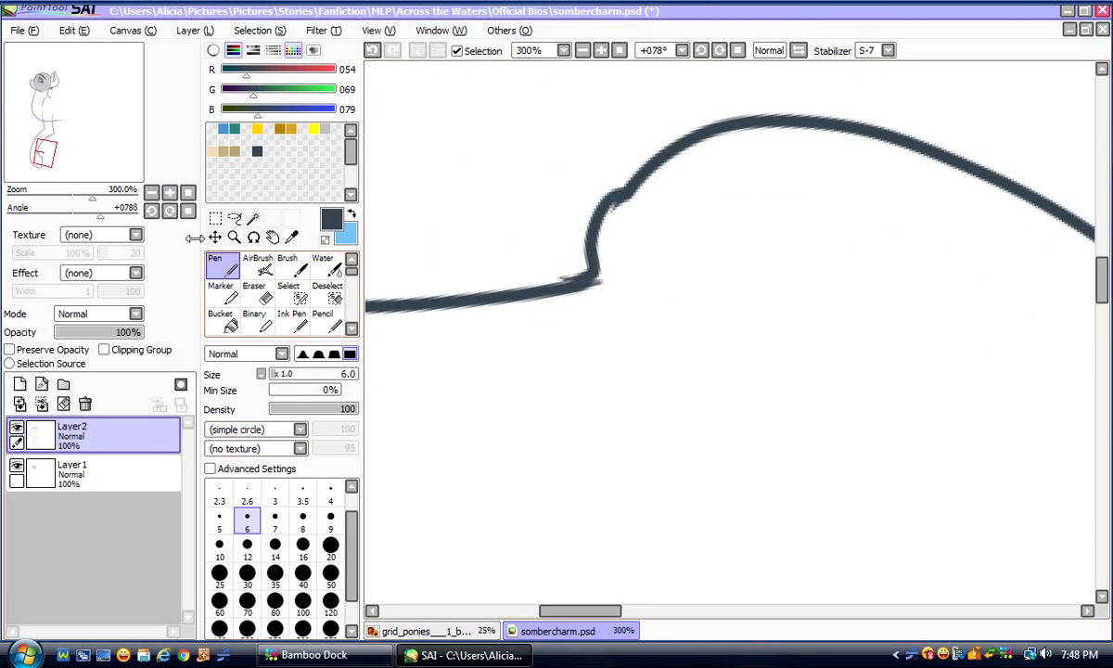
pyautogui.click(188, 193)
pyautogui.click(170, 193)
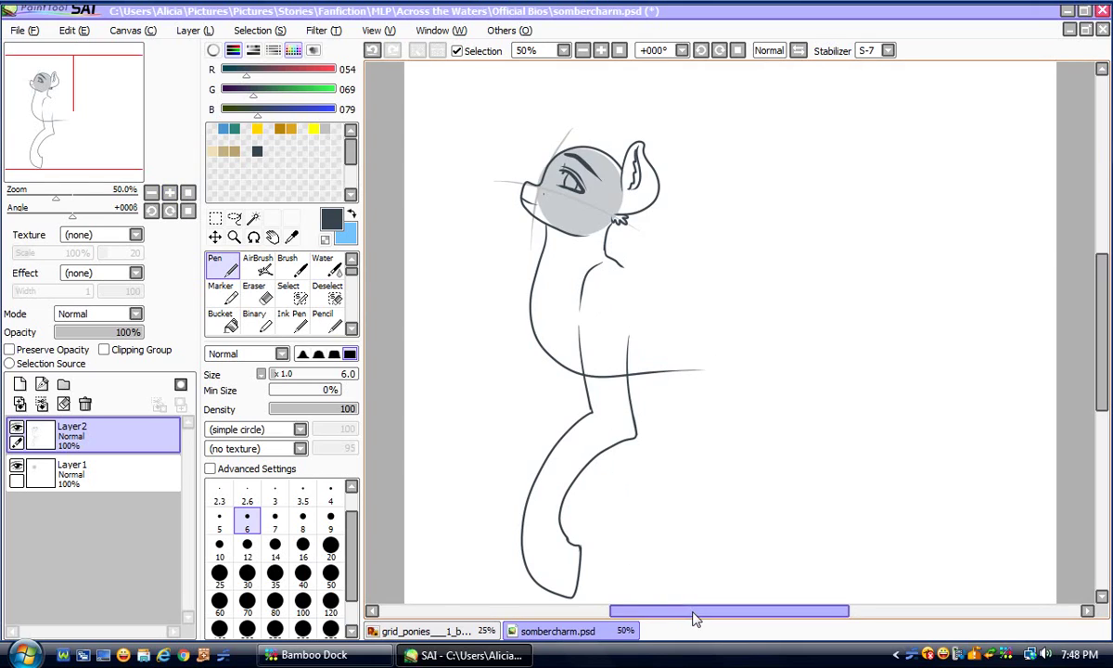
pyautogui.moveTo(696, 610); pyautogui.dragTo(665, 610)
pyautogui.scroll(-3, 1072, 265)
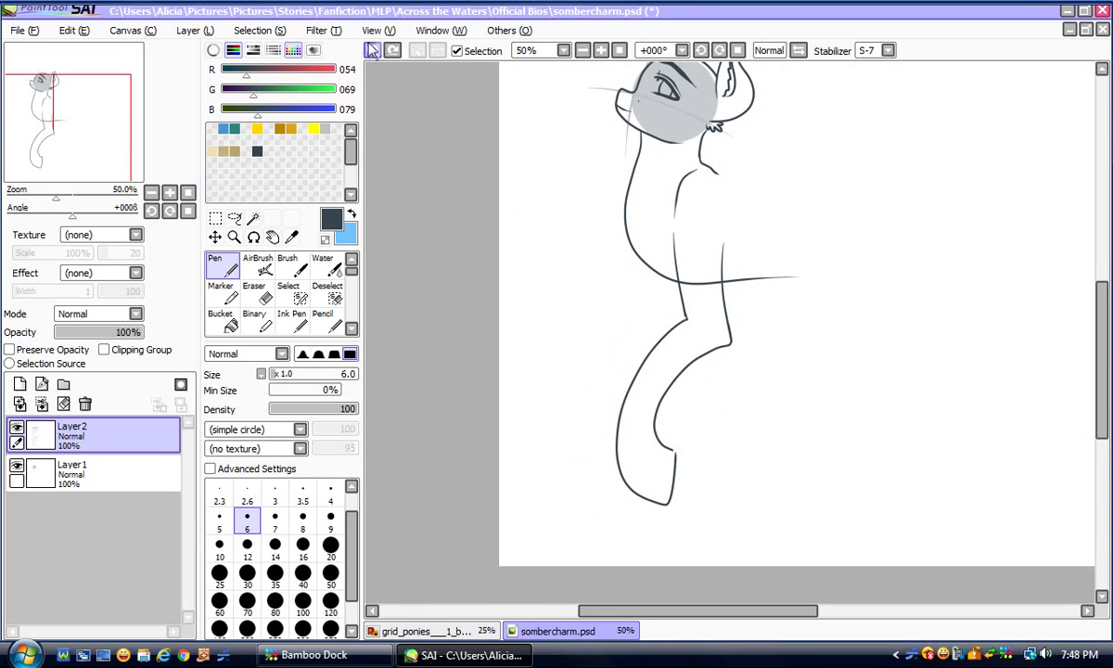
pyautogui.click(371, 50)
pyautogui.hotkey('ctrl', 'y')
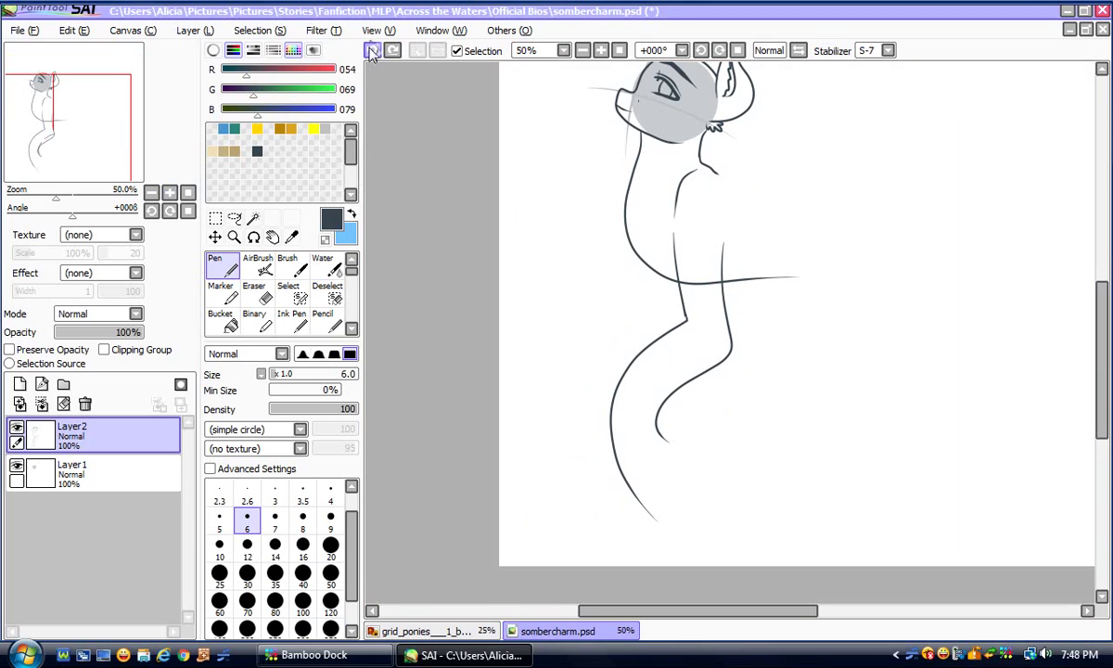
pyautogui.click(371, 50)
pyautogui.click(371, 50)
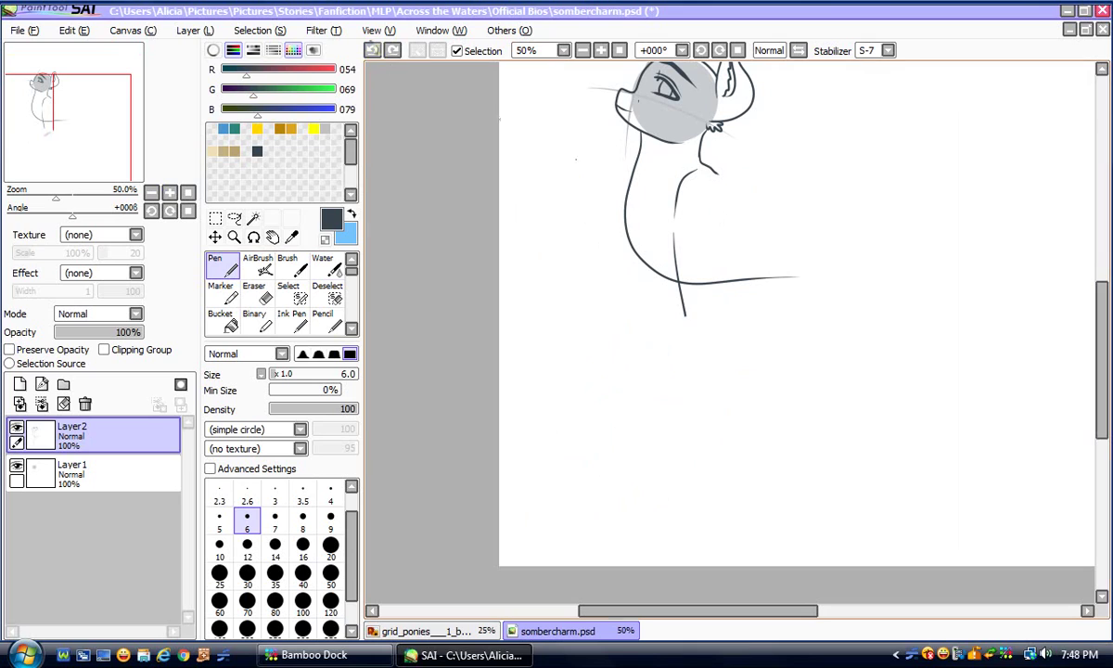
# Draw the bent leg's front edge from the knee down to the hoof, and its rear edge with a knee corner and a rounded hoof back
pyautogui.moveTo(1101, 416); pyautogui.dragTo(1101, 455)
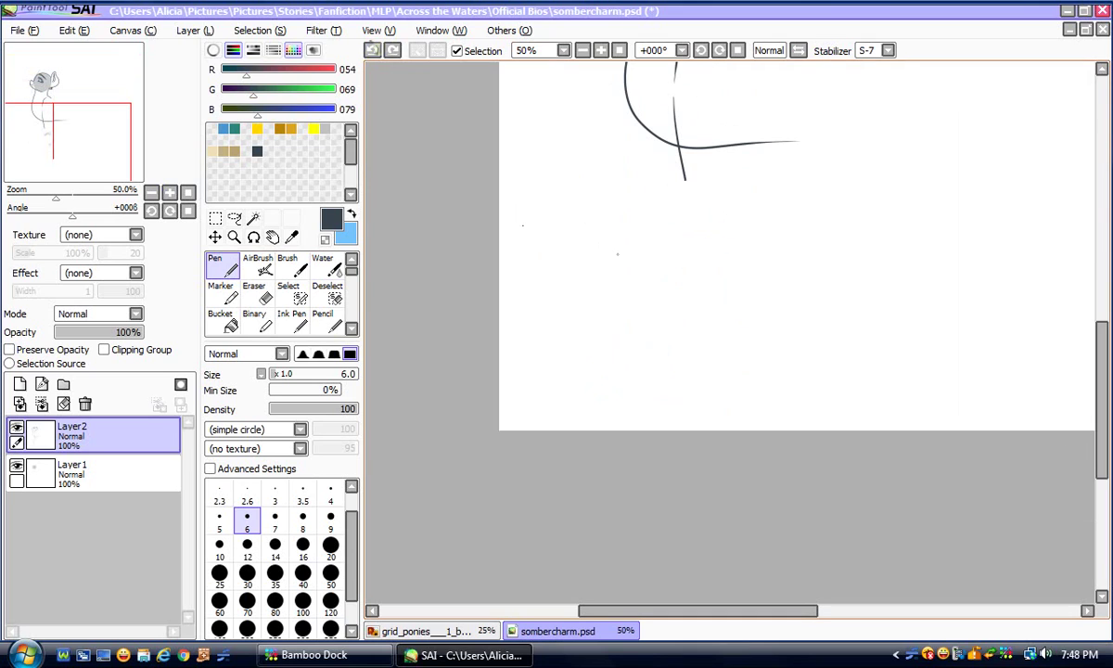
pyautogui.click(170, 193)
pyautogui.scroll(3, 653, 311)
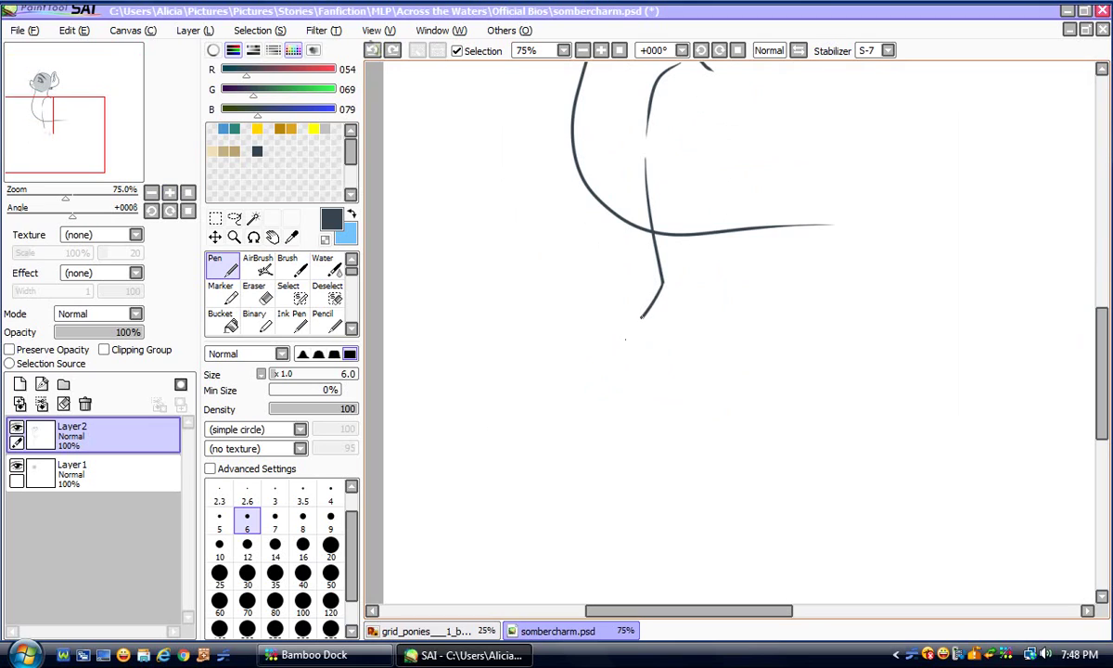
pyautogui.moveTo(651, 457); pyautogui.dragTo(688, 469)
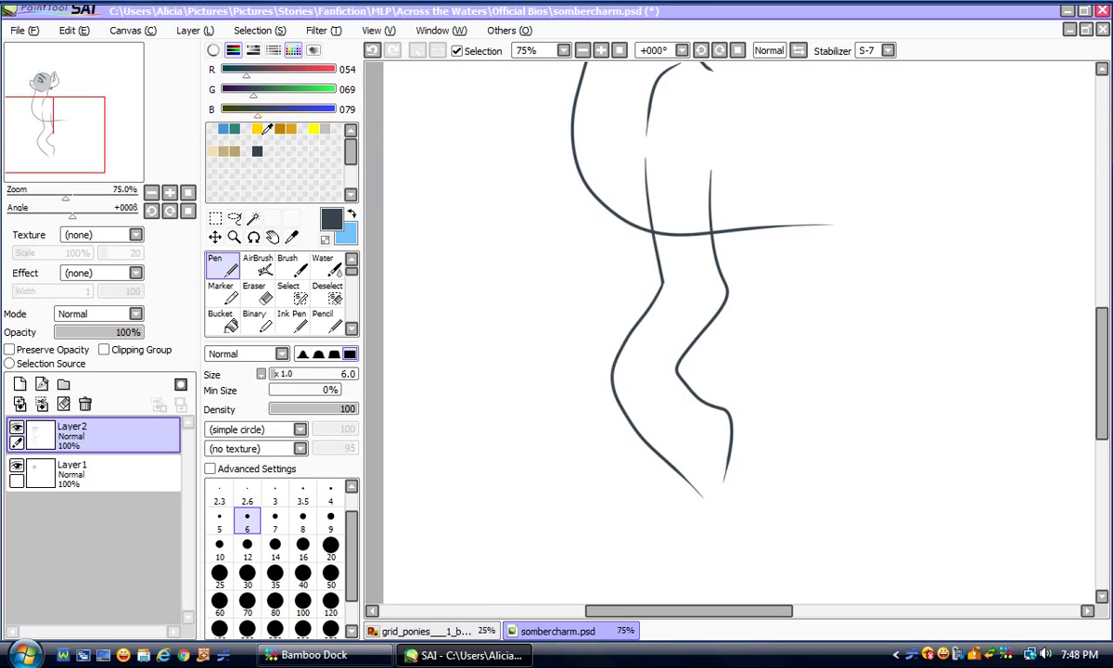
# Rotate the canvas view to +090° and enlarge it to 150% around the bent front leg
pyautogui.click(172, 212)
pyautogui.click(169, 210)
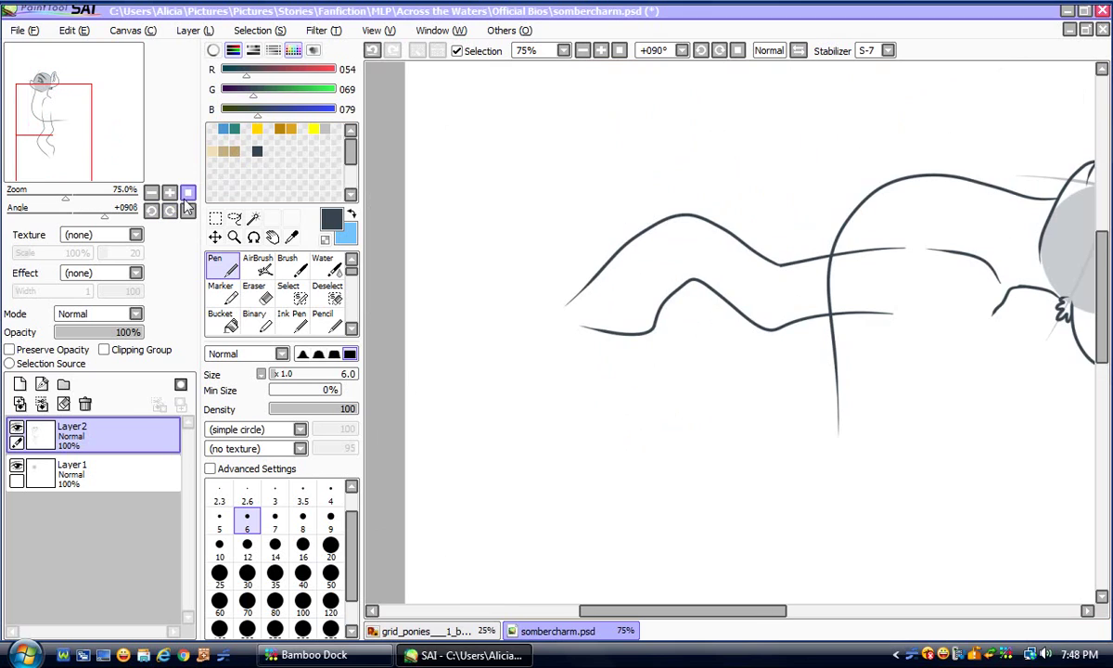
pyautogui.click(171, 193)
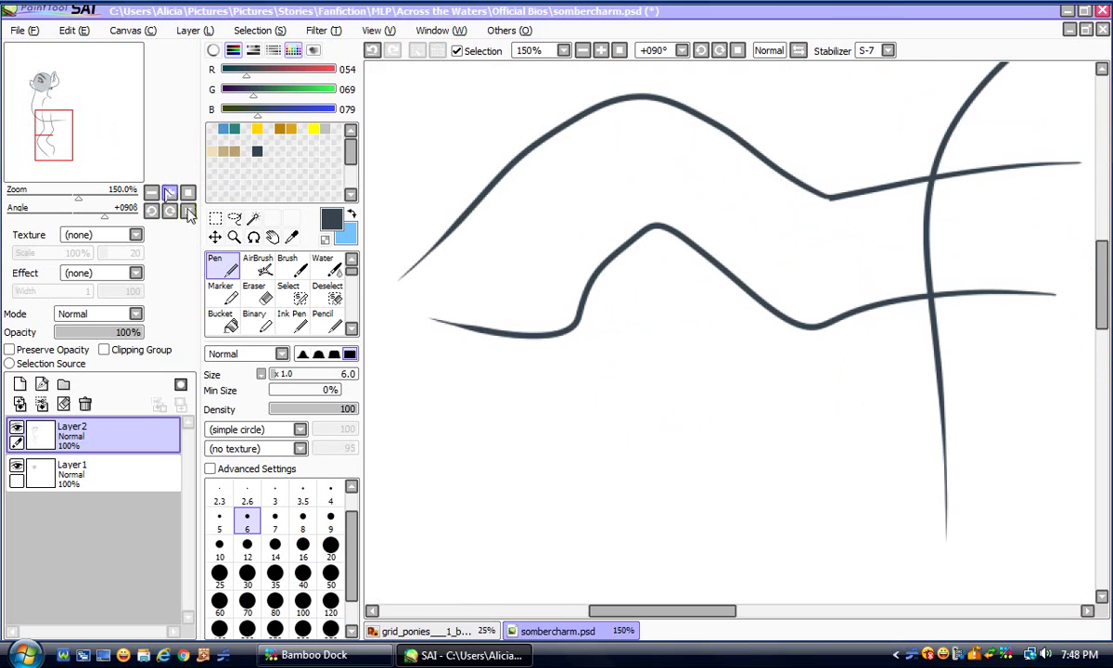
pyautogui.click(255, 320)
pyautogui.moveTo(565, 121); pyautogui.dragTo(399, 278)
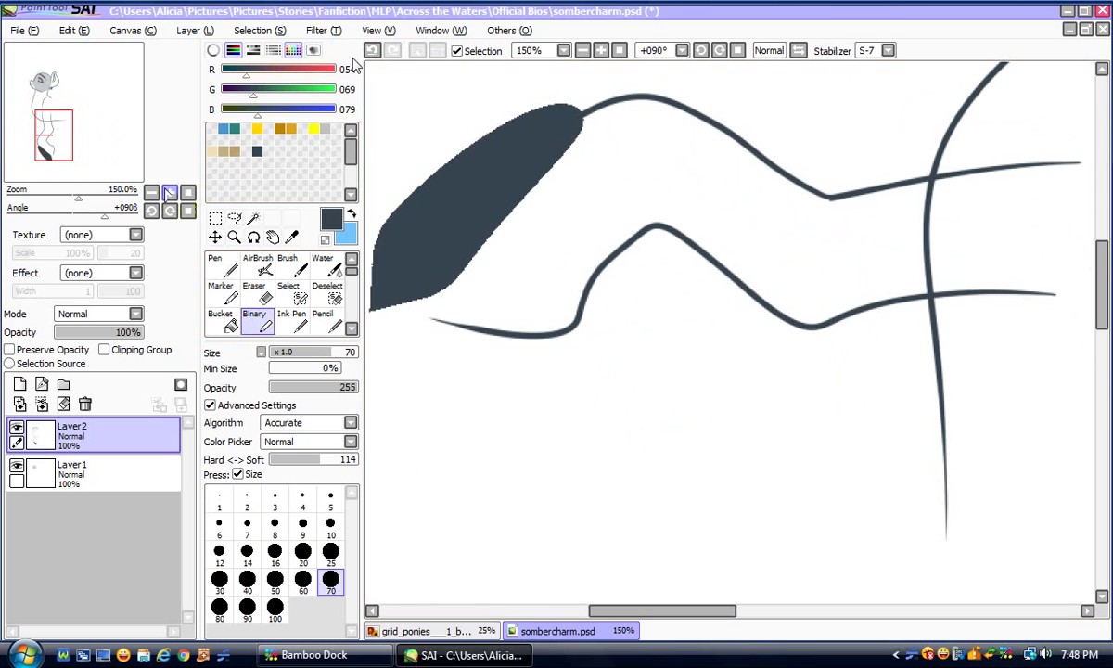
pyautogui.click(372, 50)
# Erase the bent leg's lower front edge from its outer bend to the hoof tip with the Eraser at size 30
pyautogui.click(254, 296)
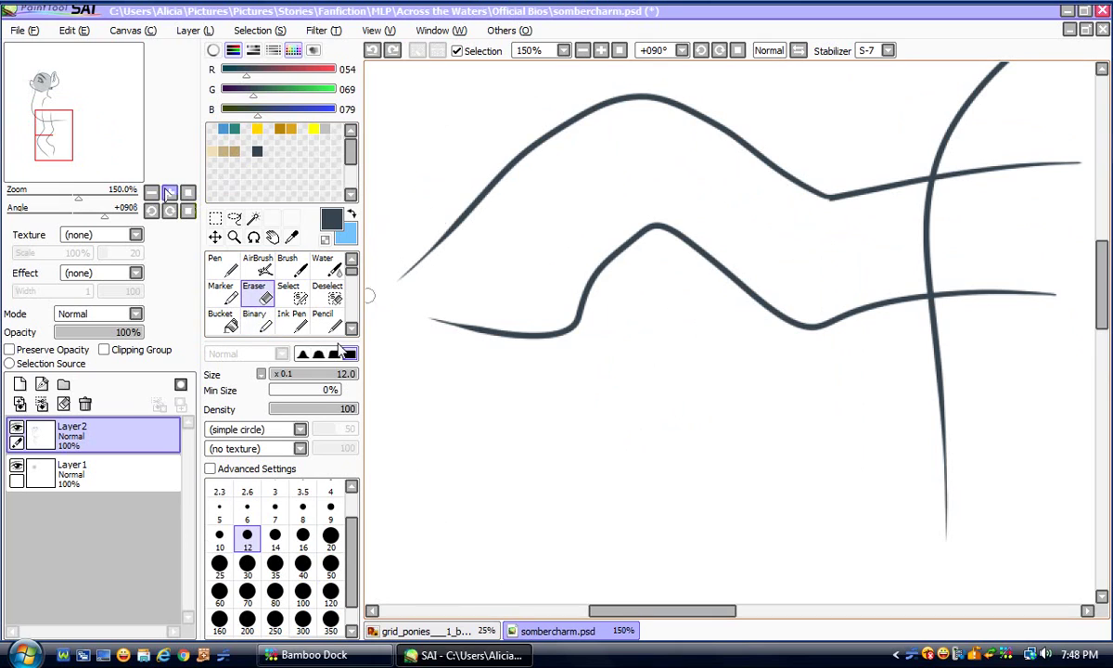
pyautogui.click(247, 563)
pyautogui.moveTo(626, 87)
pyautogui.mouseDown()
pyautogui.moveTo(489, 170)
pyautogui.moveTo(421, 271)
pyautogui.moveTo(376, 293)
pyautogui.mouseUp()
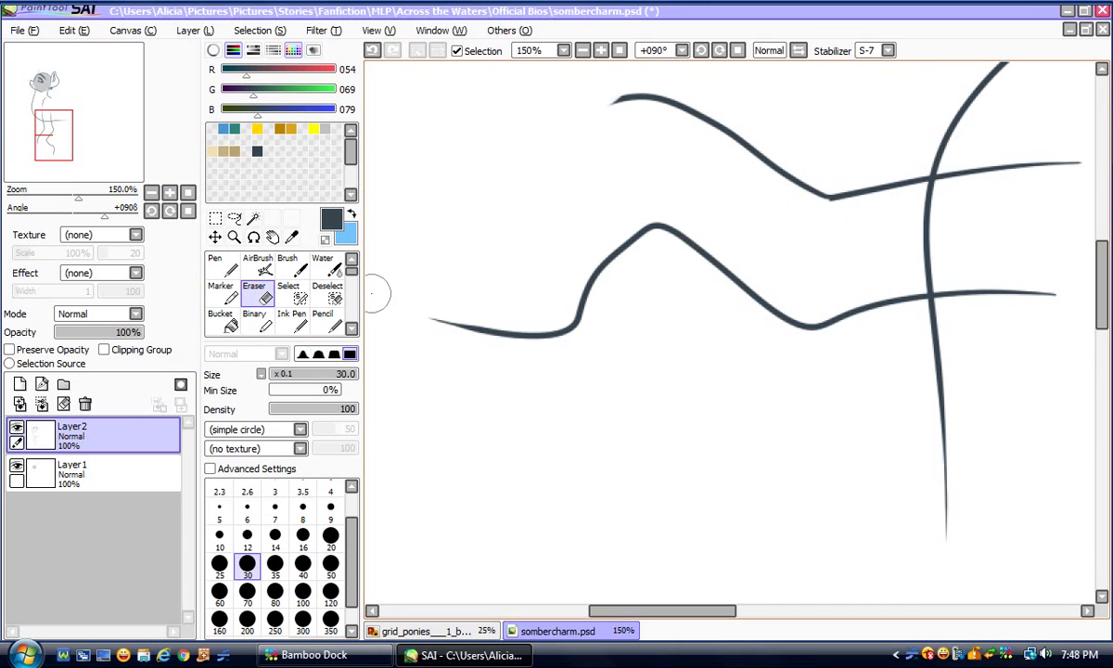
# Redraw the bent leg's lower front edge with the Pen as a smooth curve meeting the end of the hoof's back line
pyautogui.click(221, 265)
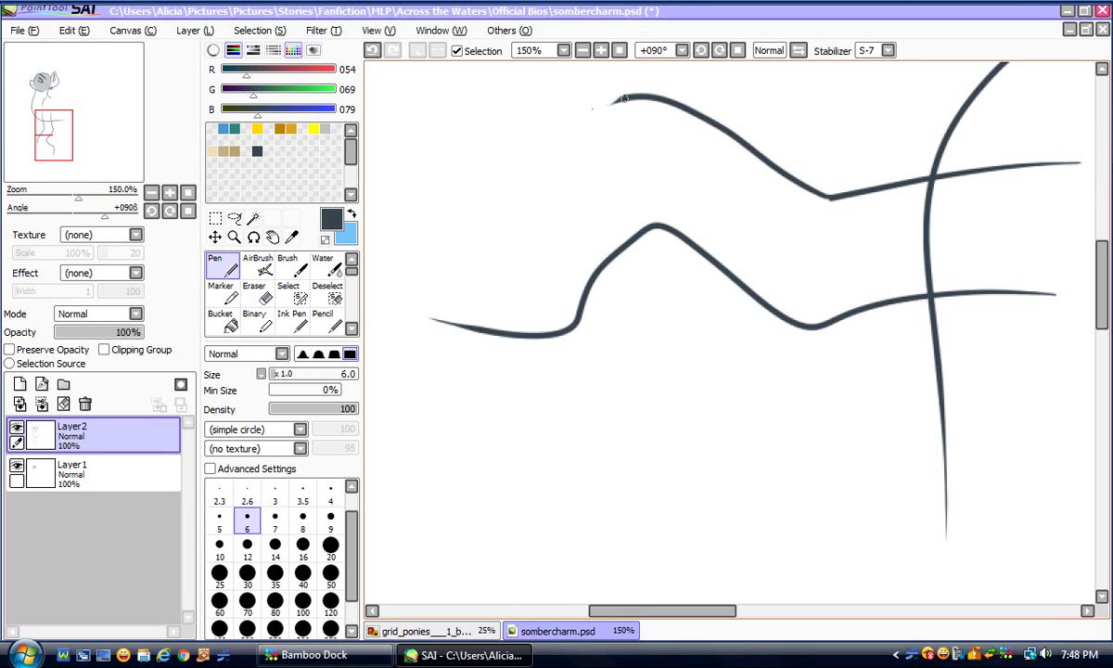
pyautogui.moveTo(624, 98)
pyautogui.mouseDown()
pyautogui.moveTo(544, 144)
pyautogui.moveTo(489, 205)
pyautogui.moveTo(433, 288)
pyautogui.mouseUp()
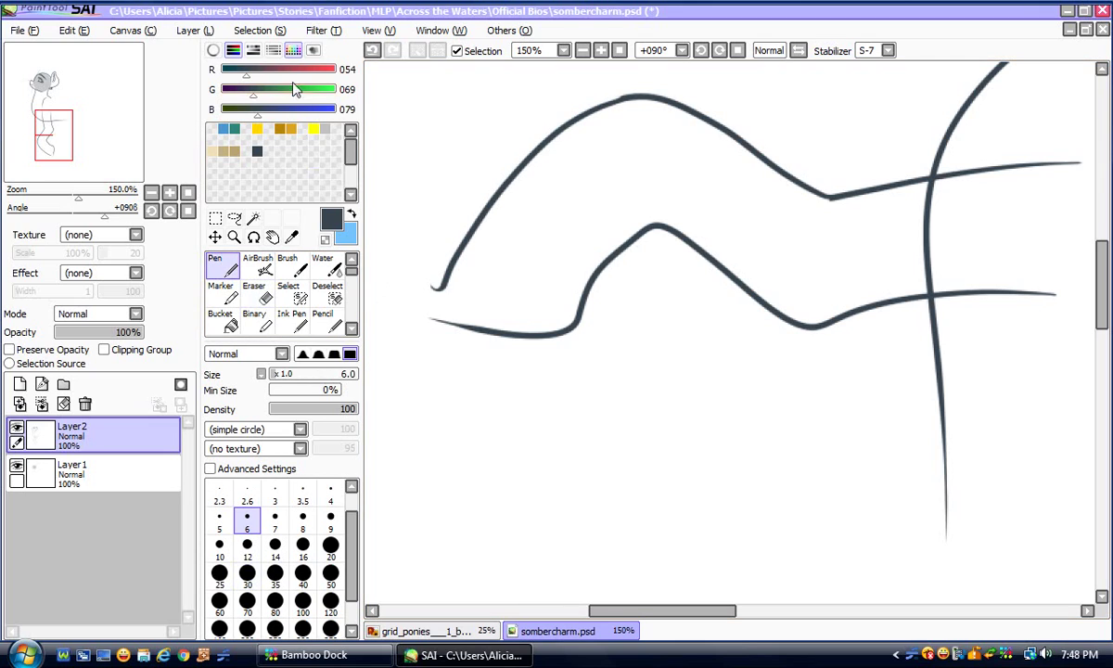
pyautogui.click(372, 52)
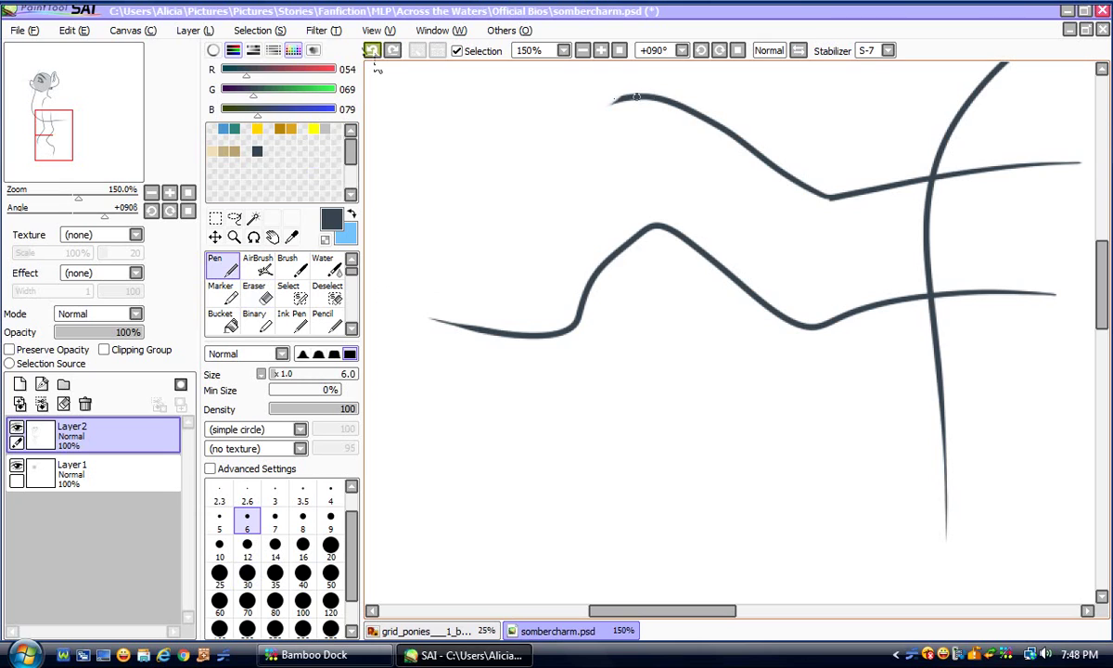
pyautogui.moveTo(636, 97)
pyautogui.mouseDown()
pyautogui.moveTo(570, 114)
pyautogui.moveTo(496, 184)
pyautogui.moveTo(434, 322)
pyautogui.mouseUp()
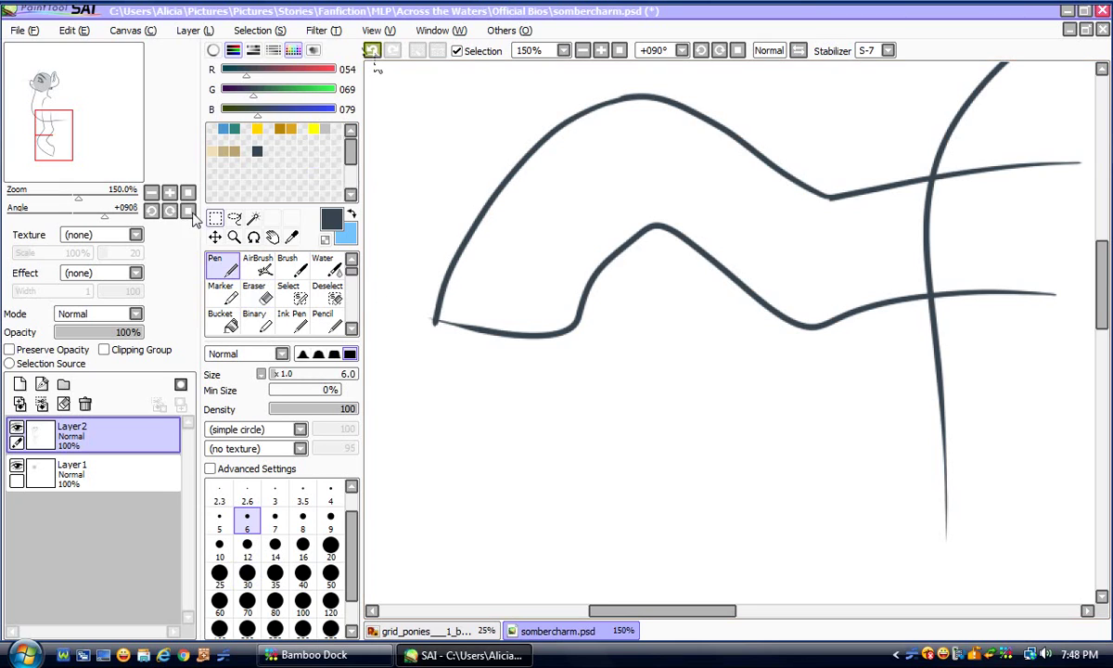
# Erase the hoof's pointed tip and back line up to the rear edge with the Eraser at size 30
pyautogui.click(169, 192)
pyautogui.click(168, 192)
pyautogui.moveTo(641, 612); pyautogui.dragTo(604, 611)
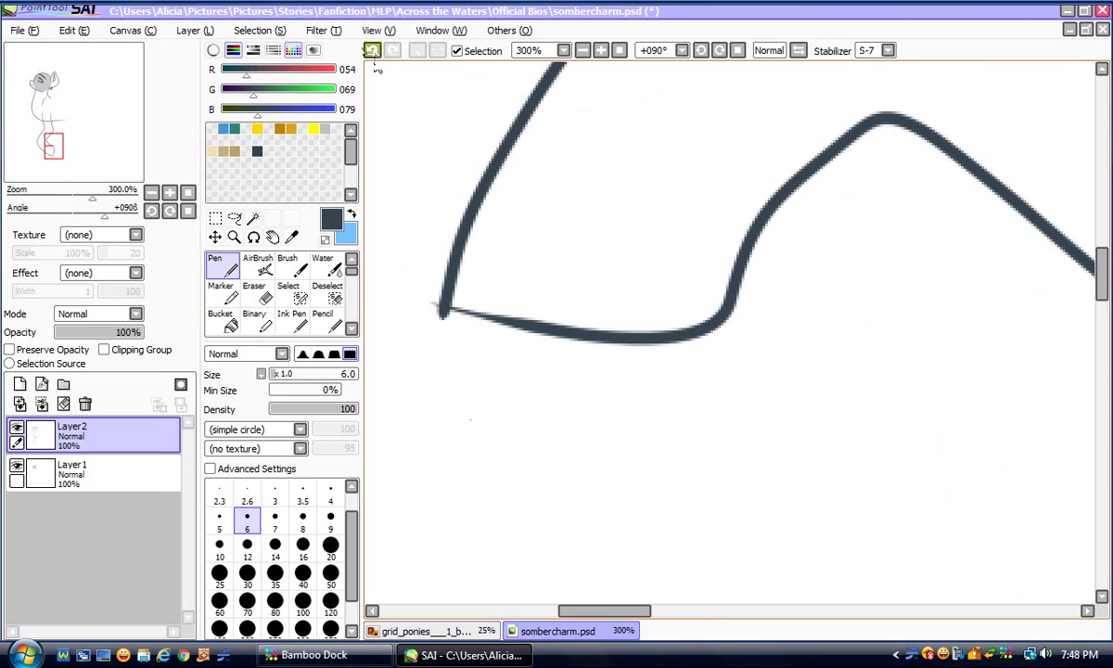
pyautogui.click(167, 211)
pyautogui.click(167, 210)
pyautogui.click(167, 211)
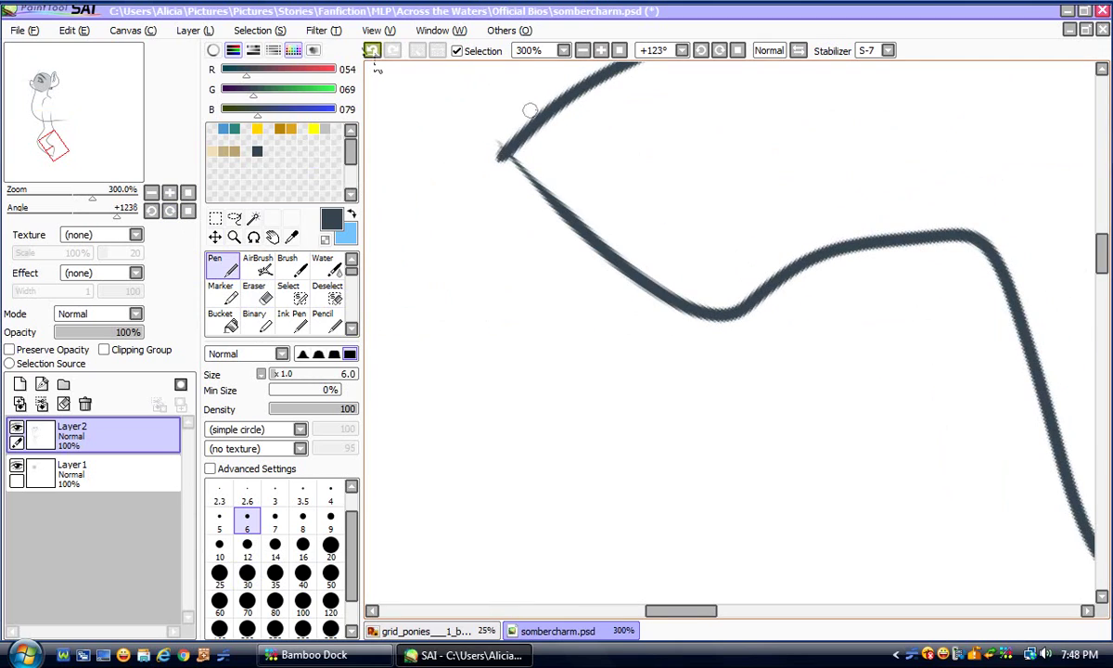
pyautogui.moveTo(554, 102)
pyautogui.mouseDown()
pyautogui.moveTo(501, 128)
pyautogui.moveTo(487, 167)
pyautogui.moveTo(547, 227)
pyautogui.moveTo(681, 320)
pyautogui.moveTo(756, 283)
pyautogui.mouseUp()
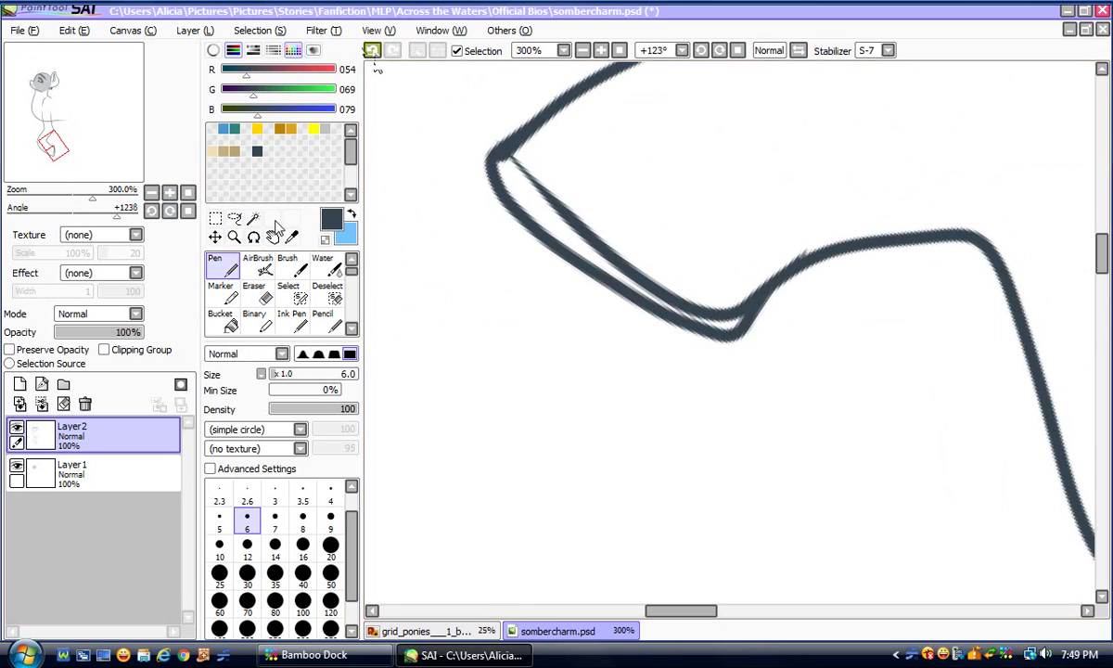
pyautogui.click(372, 50)
pyautogui.click(256, 294)
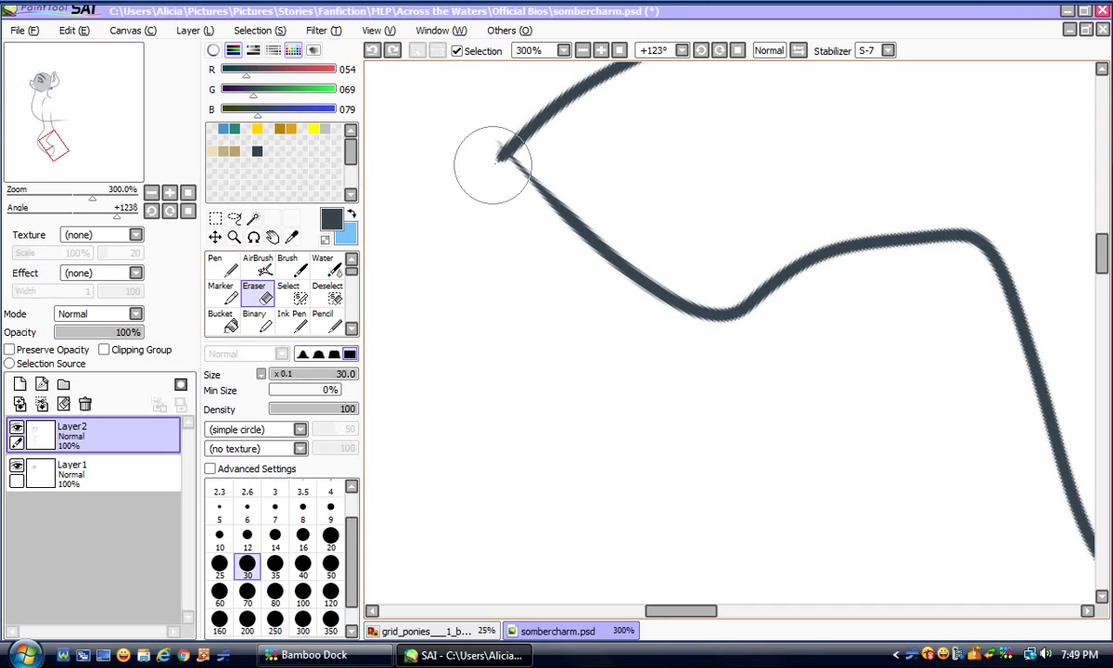
pyautogui.moveTo(492, 154)
pyautogui.mouseDown()
pyautogui.moveTo(695, 311)
pyautogui.moveTo(746, 301)
pyautogui.mouseUp()
# Redraw the hoof's back line with the Pen at size 6, rounding the tip and joining the front edge to the rear edge
pyautogui.click(223, 267)
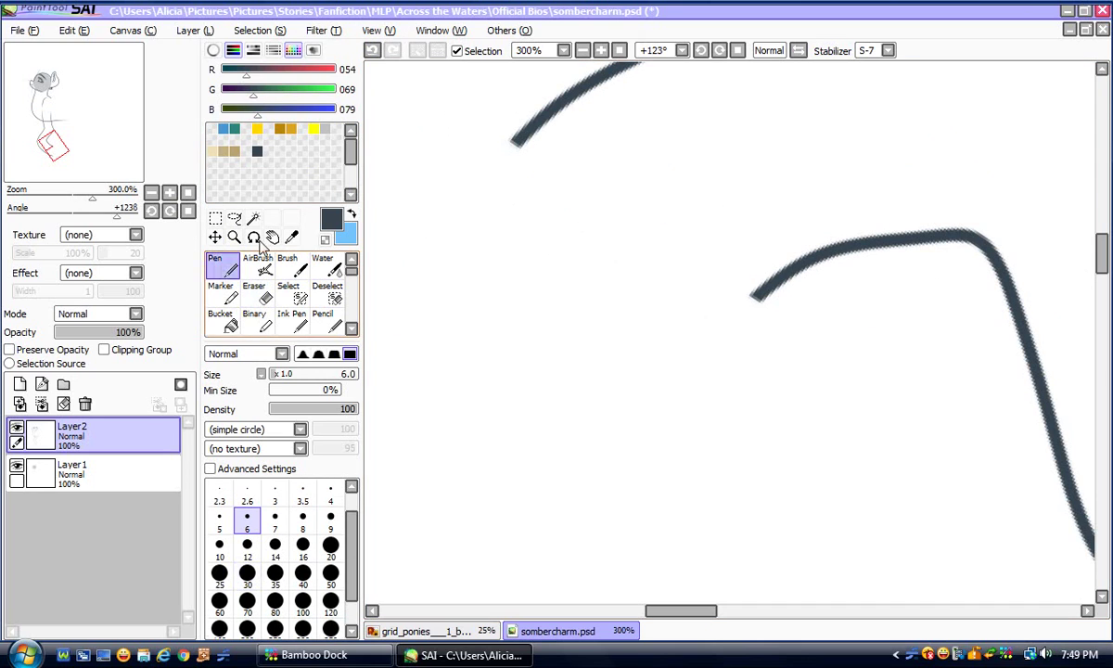
pyautogui.moveTo(513, 164)
pyautogui.mouseDown()
pyautogui.moveTo(584, 247)
pyautogui.moveTo(714, 320)
pyautogui.moveTo(737, 321)
pyautogui.moveTo(788, 271)
pyautogui.mouseUp()
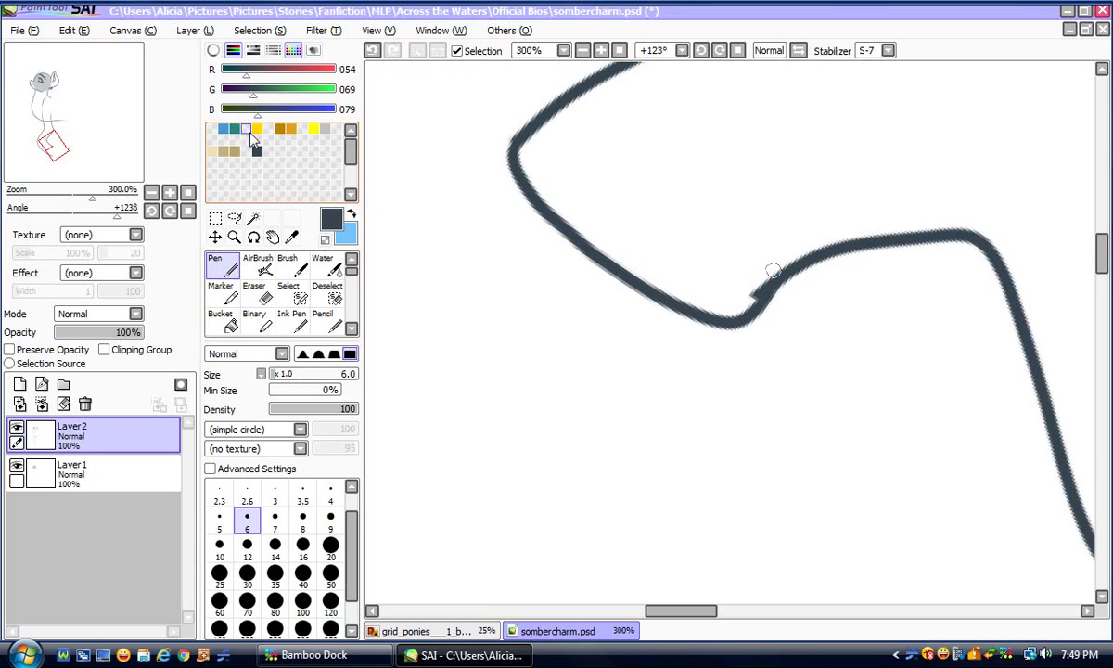
pyautogui.click(372, 50)
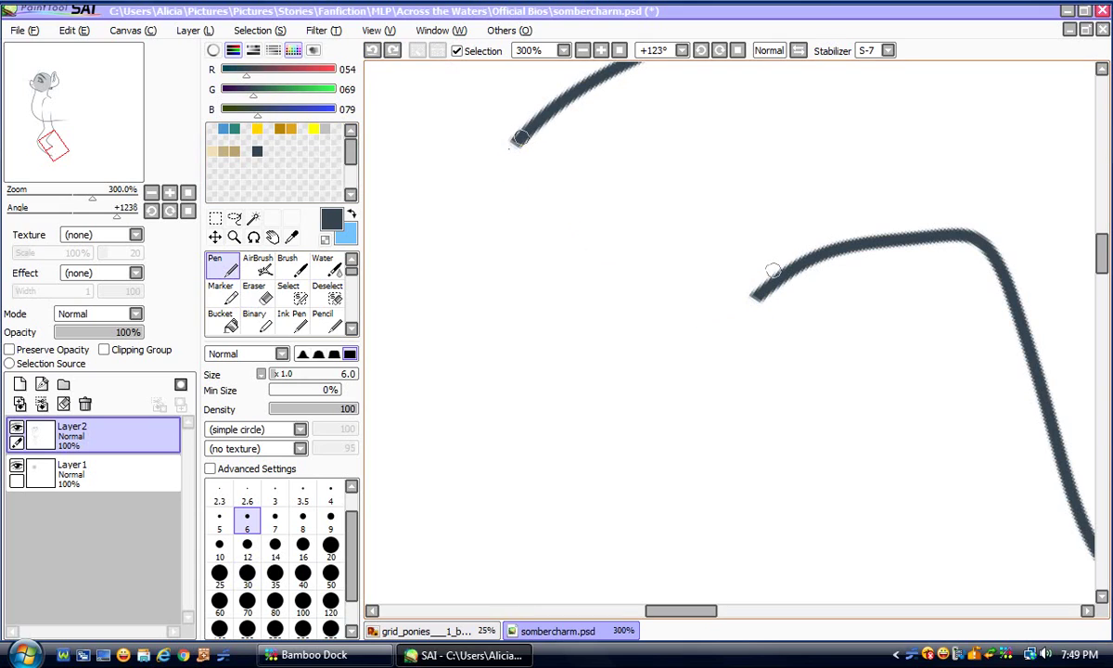
pyautogui.moveTo(520, 137)
pyautogui.mouseDown()
pyautogui.moveTo(506, 176)
pyautogui.moveTo(562, 234)
pyautogui.moveTo(707, 312)
pyautogui.moveTo(746, 308)
pyautogui.moveTo(756, 295)
pyautogui.mouseUp()
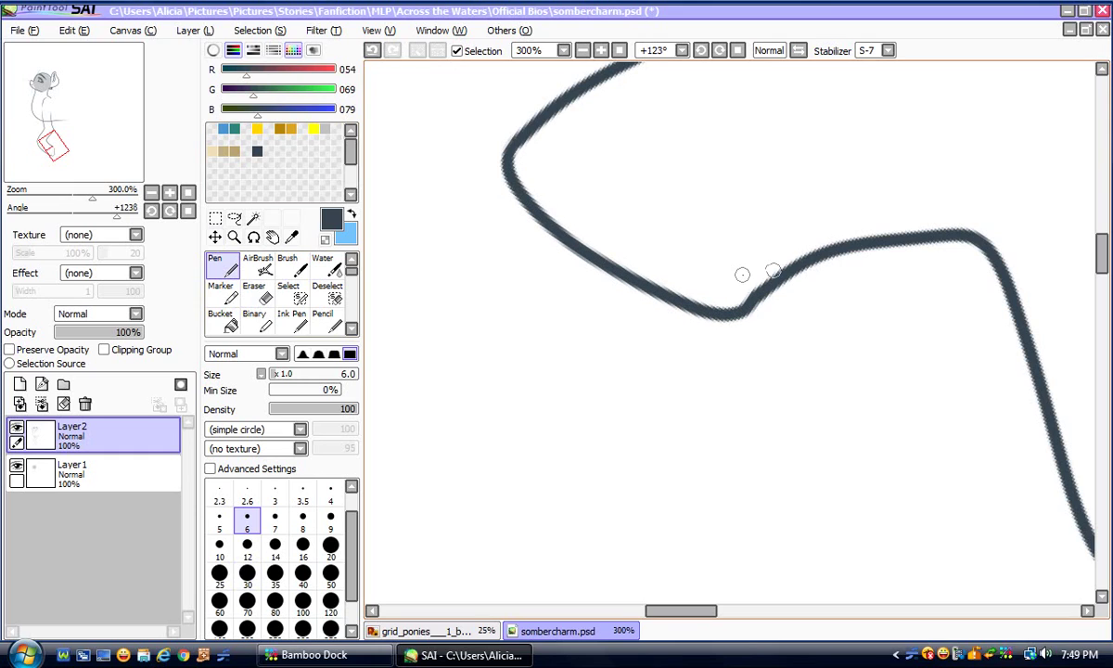
# Erase the part of the belly line that crosses between the bent leg's front and rear edges
pyautogui.click(189, 192)
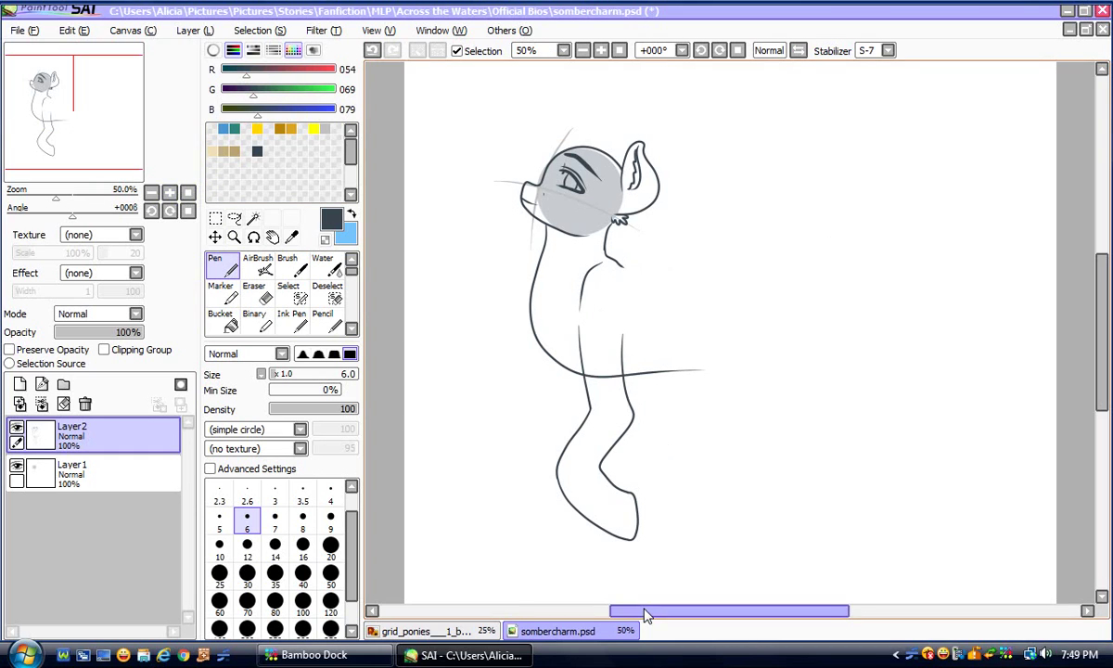
pyautogui.moveTo(647, 615); pyautogui.dragTo(628, 615)
pyautogui.click(170, 193)
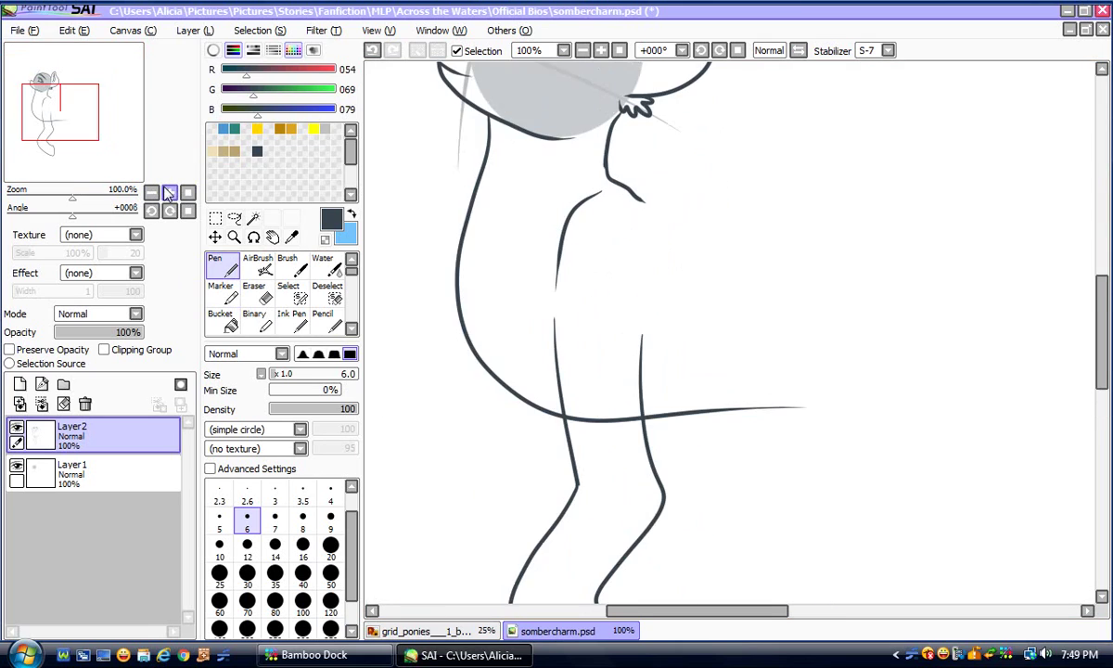
pyautogui.click(170, 192)
pyautogui.click(254, 294)
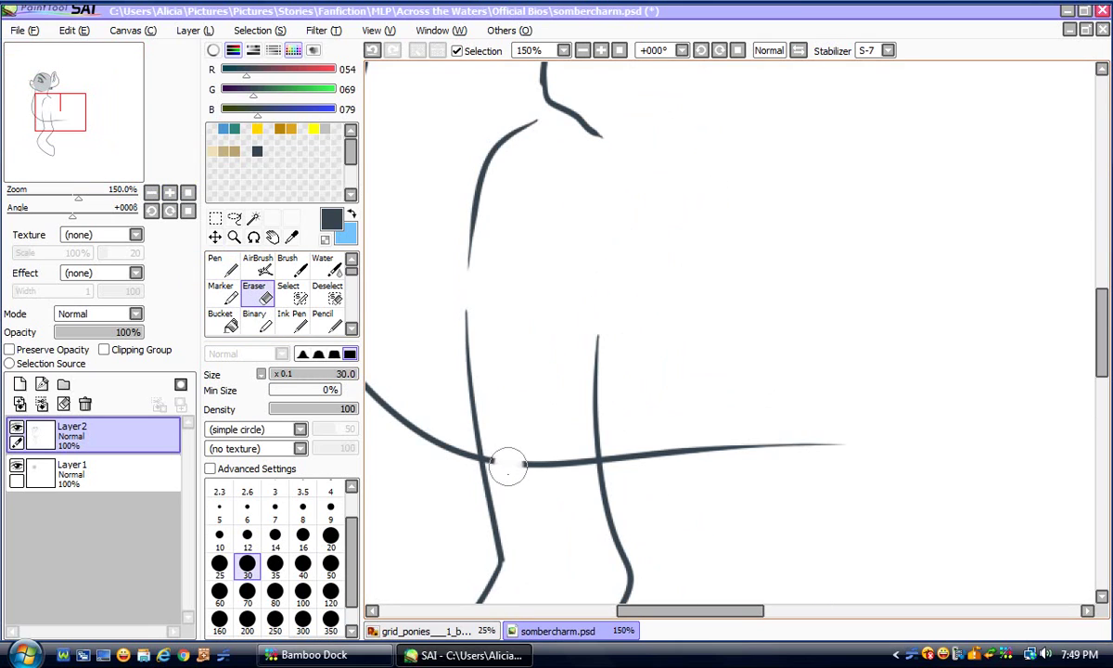
pyautogui.moveTo(507, 468)
pyautogui.mouseDown()
pyautogui.moveTo(505, 447)
pyautogui.moveTo(539, 464)
pyautogui.moveTo(562, 456)
pyautogui.moveTo(573, 473)
pyautogui.moveTo(574, 450)
pyautogui.moveTo(557, 479)
pyautogui.mouseUp()
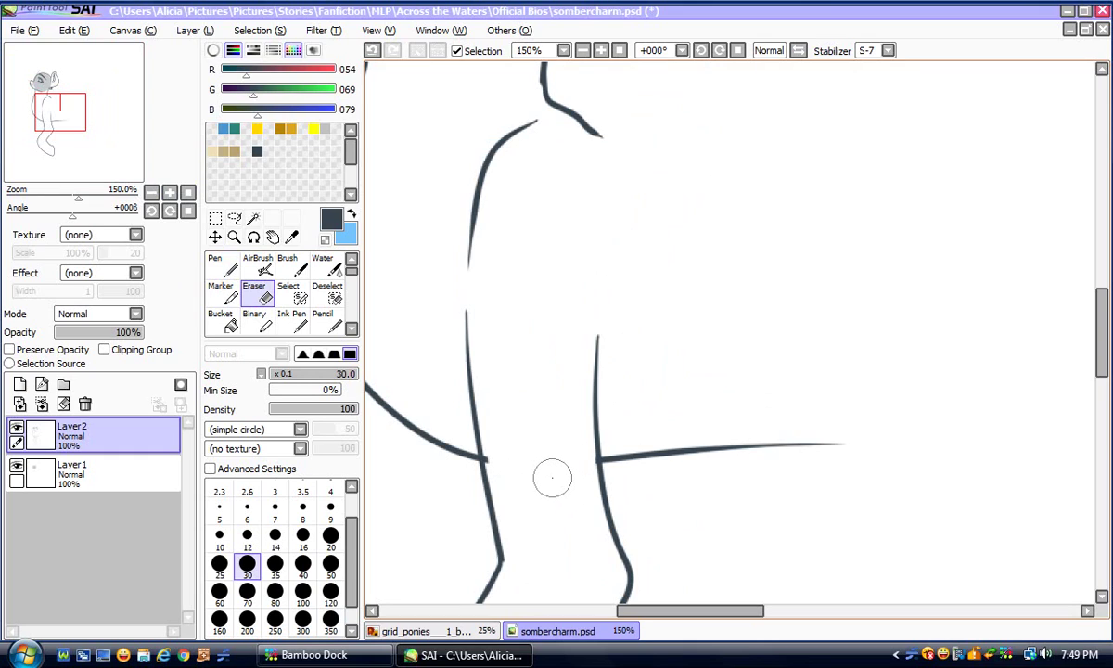
# Draw the second front leg's front edge with the Pen at size 6, running from the lower chest curve down toward the canvas bottom
pyautogui.press('pageup')
pyautogui.click(223, 265)
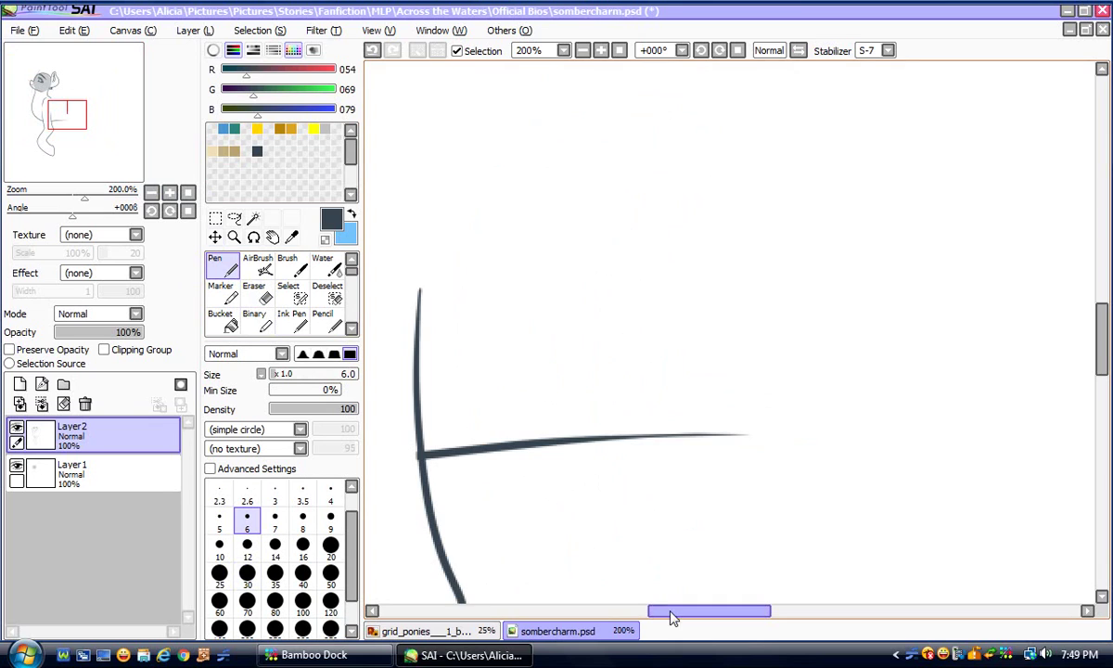
pyautogui.moveTo(670, 612); pyautogui.dragTo(645, 612)
pyautogui.click(152, 192)
pyautogui.click(151, 192)
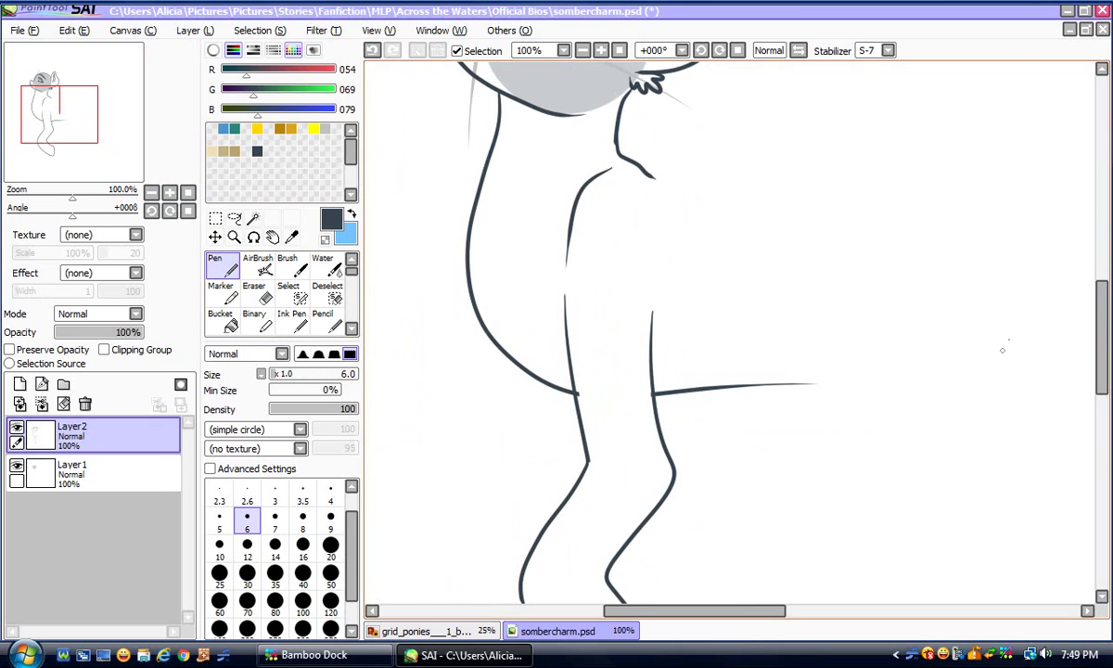
pyautogui.scroll(-5, 1080, 371)
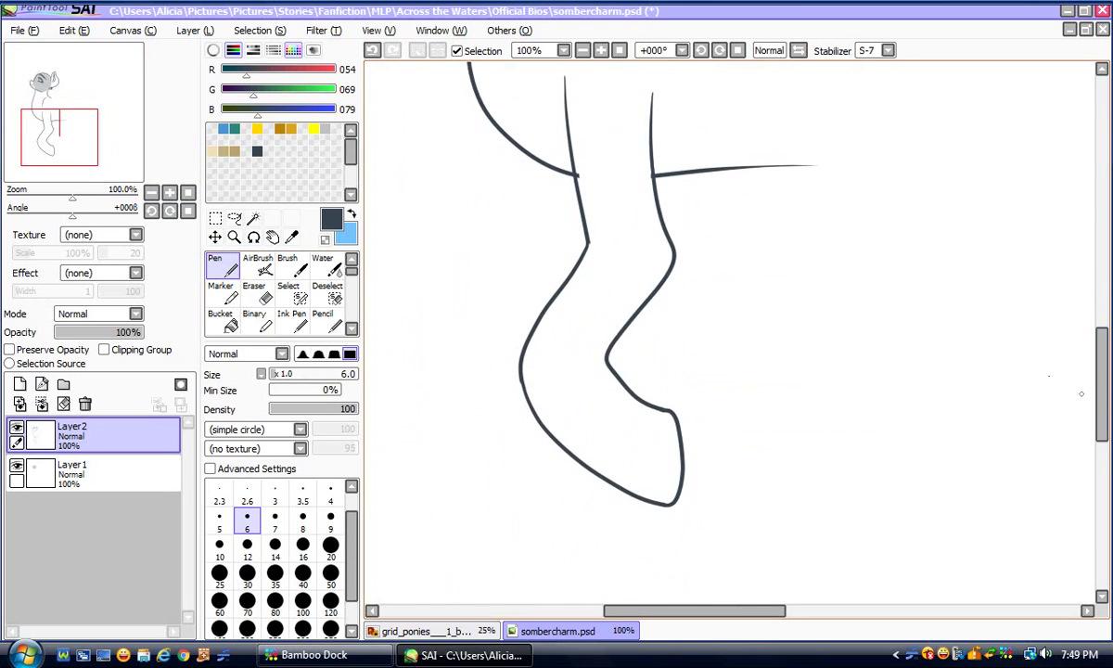
pyautogui.click(151, 192)
pyautogui.moveTo(678, 621); pyautogui.dragTo(651, 621)
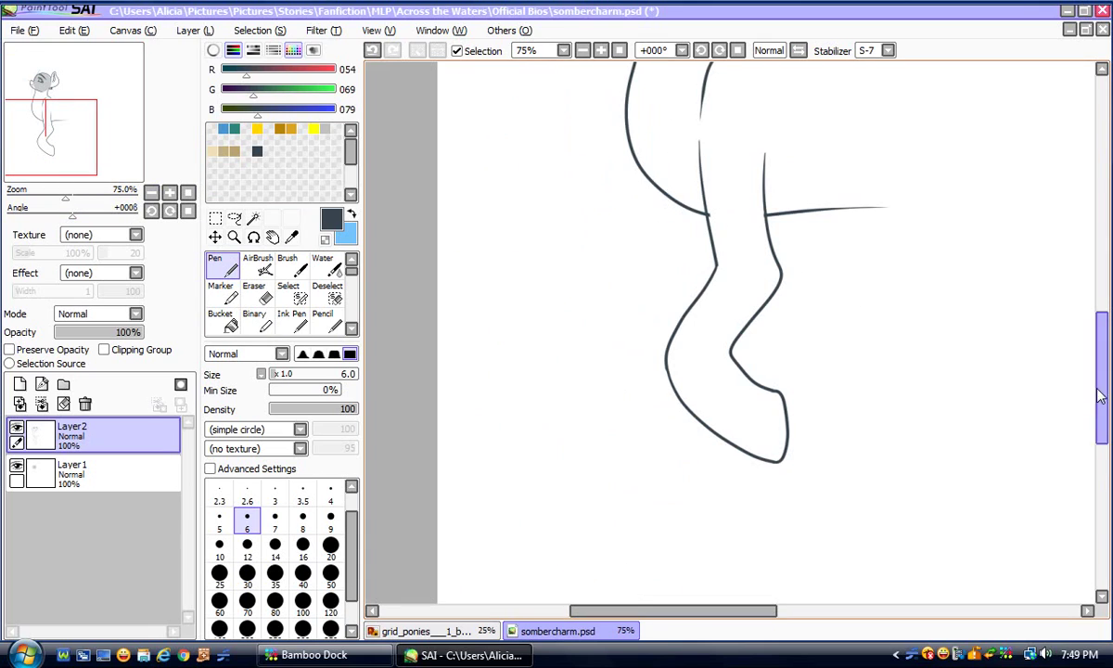
pyautogui.click(152, 192)
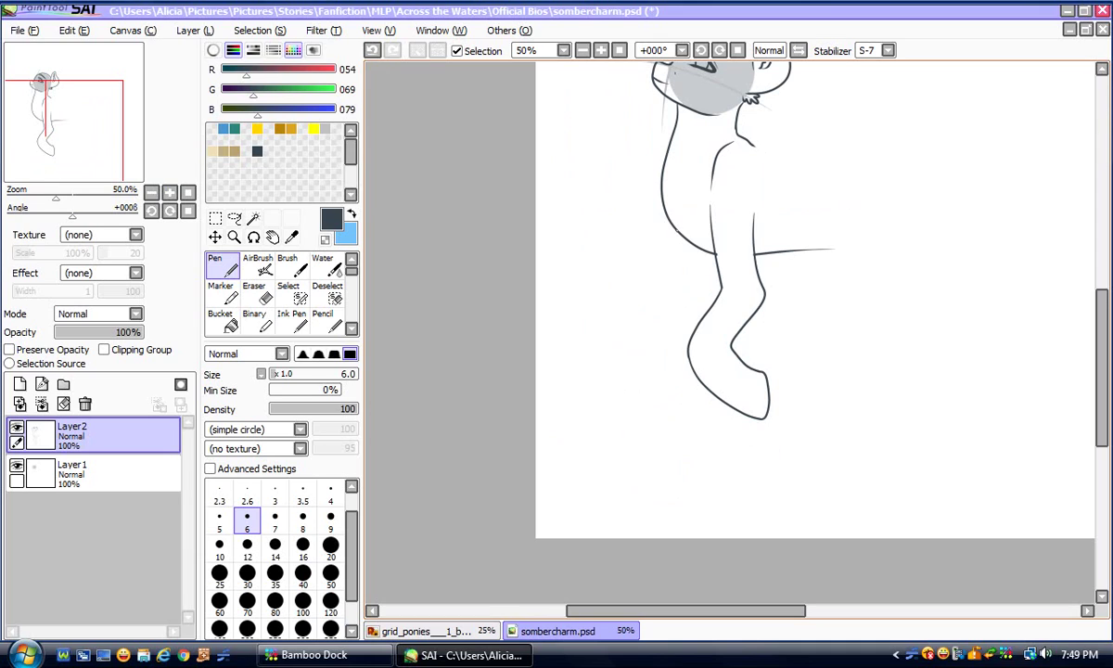
pyautogui.moveTo(682, 317); pyautogui.dragTo(659, 420)
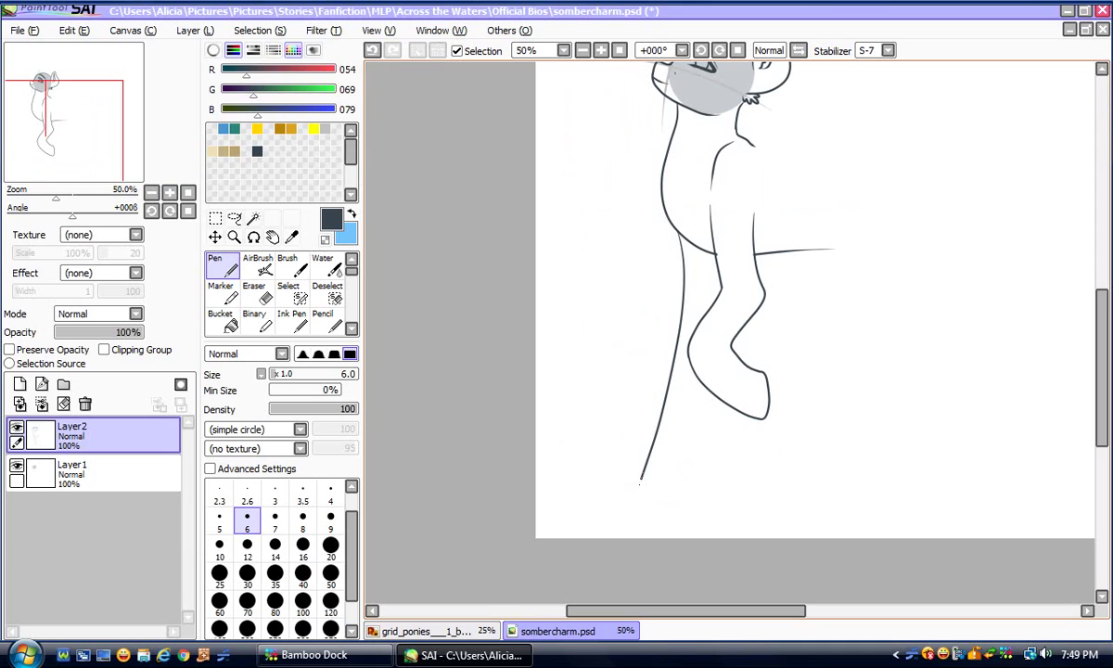
pyautogui.click(372, 50)
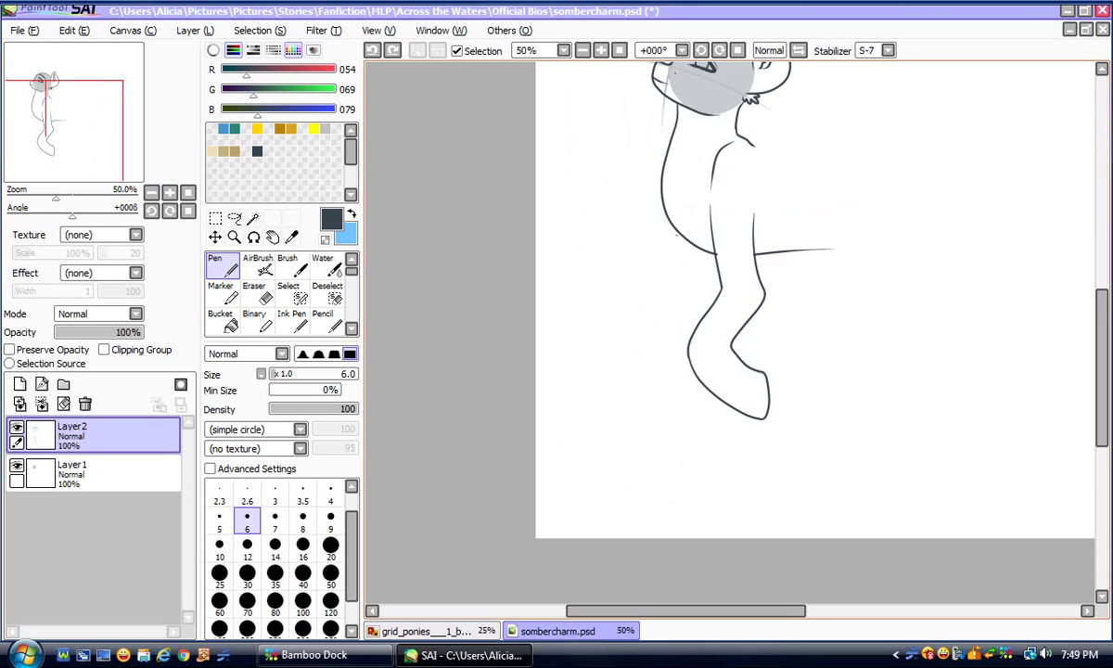
pyautogui.moveTo(678, 240); pyautogui.dragTo(632, 434)
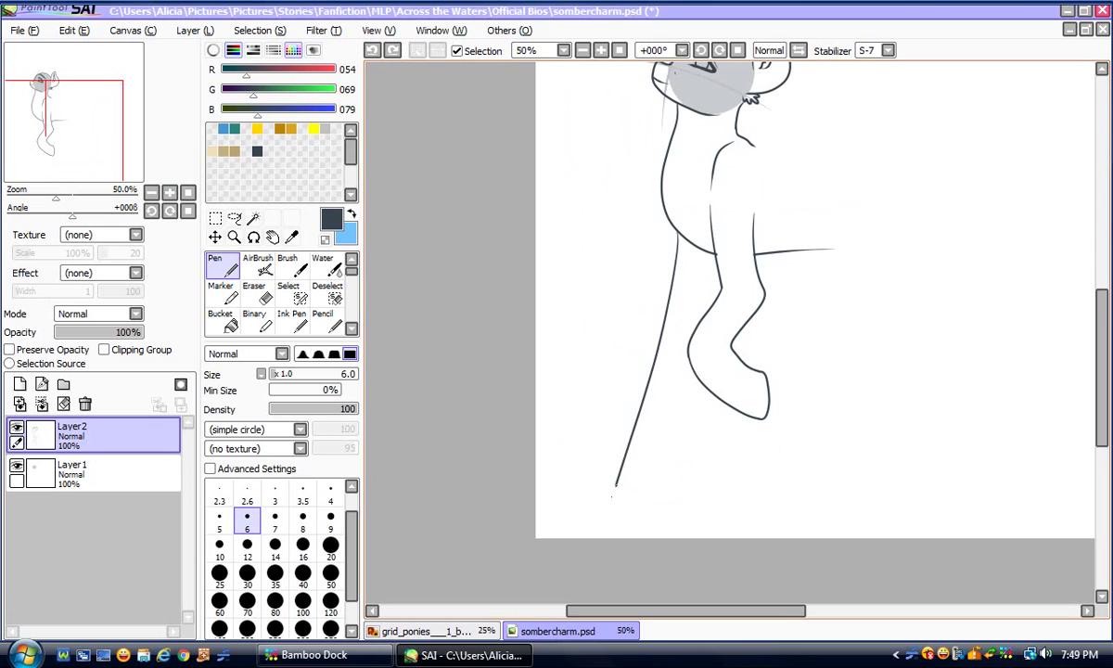
pyautogui.moveTo(611, 497); pyautogui.dragTo(612, 501)
# Draw the second front leg's rear edge from the chest line's end down across the bent leg, ending near the canvas bottom
pyautogui.click(170, 192)
pyautogui.moveTo(1104, 398); pyautogui.dragTo(1104, 430)
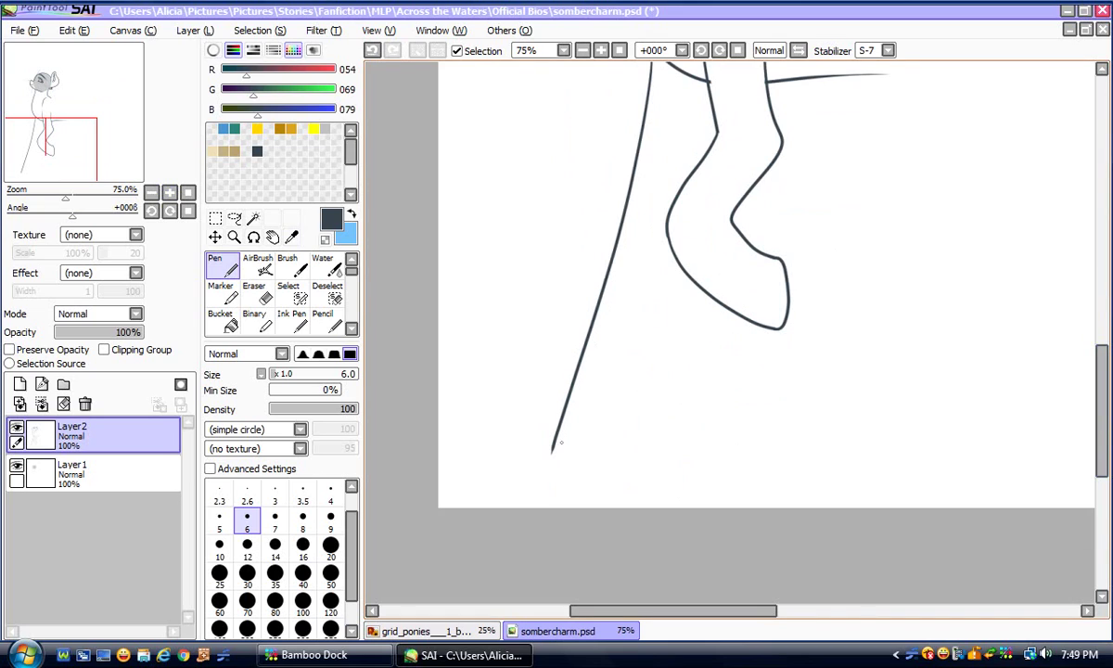
pyautogui.moveTo(710, 81); pyautogui.dragTo(665, 351)
# Draw the straight front leg's hoof bottom with the Pen at size 6, curving from the rear edge to the front edge
pyautogui.click(170, 192)
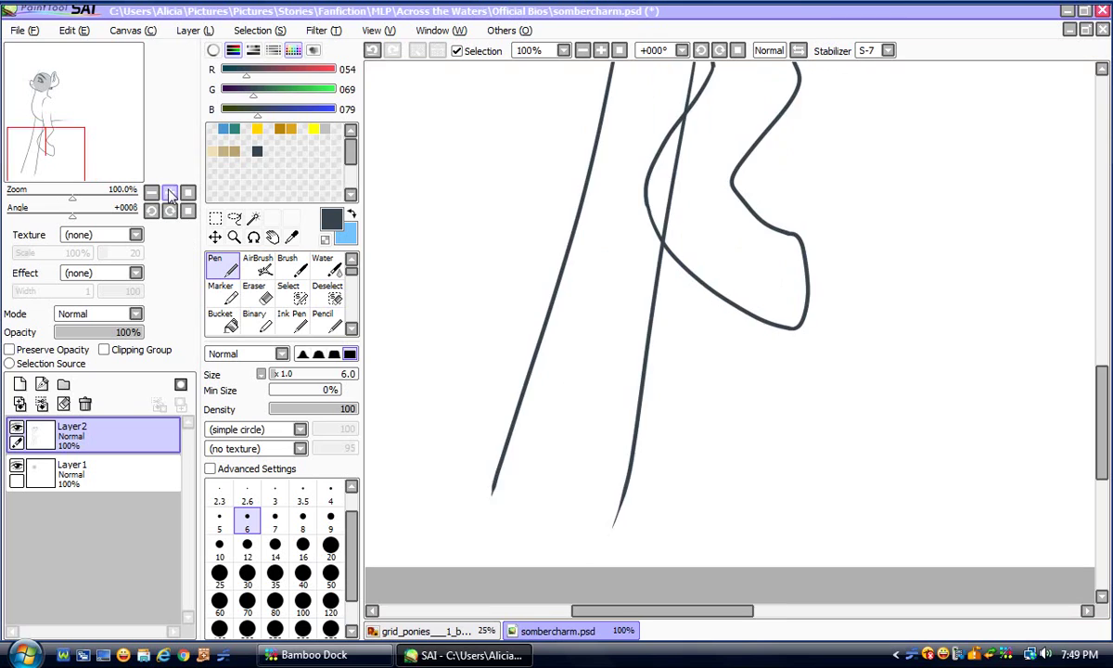
pyautogui.click(170, 192)
pyautogui.moveTo(620, 611); pyautogui.dragTo(594, 611)
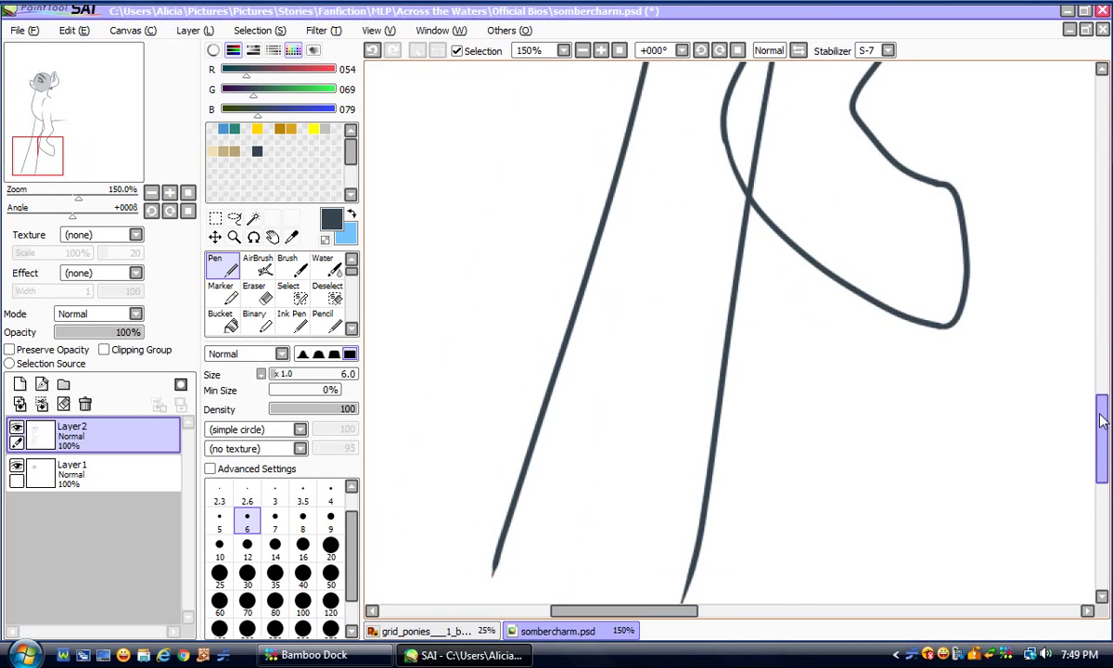
pyautogui.moveTo(1102, 420); pyautogui.dragTo(1101, 443)
pyautogui.moveTo(657, 613); pyautogui.dragTo(643, 613)
pyautogui.click(170, 192)
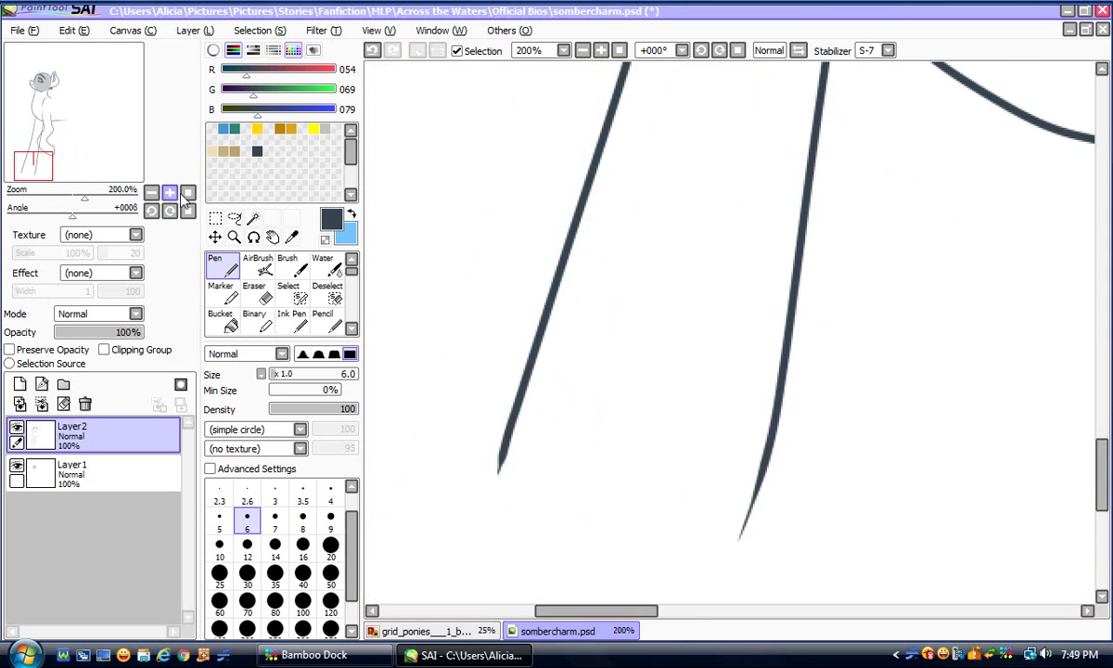
pyautogui.moveTo(554, 285); pyautogui.dragTo(475, 494)
pyautogui.moveTo(772, 430)
pyautogui.mouseDown()
pyautogui.moveTo(760, 491)
pyautogui.moveTo(719, 516)
pyautogui.moveTo(491, 502)
pyautogui.mouseUp()
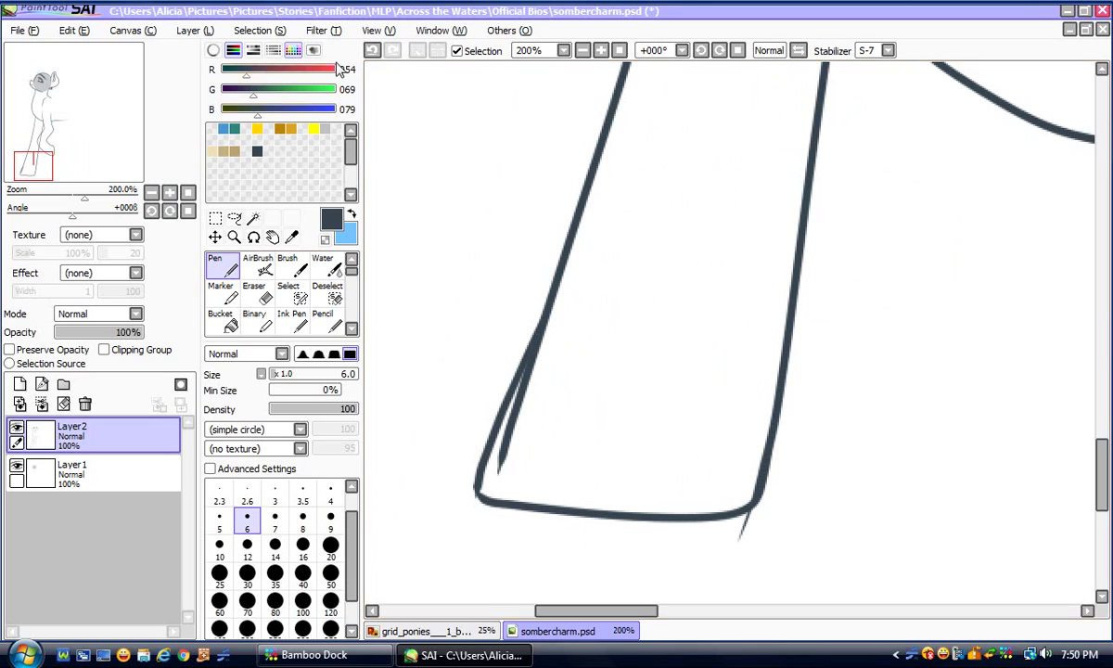
pyautogui.click(372, 50)
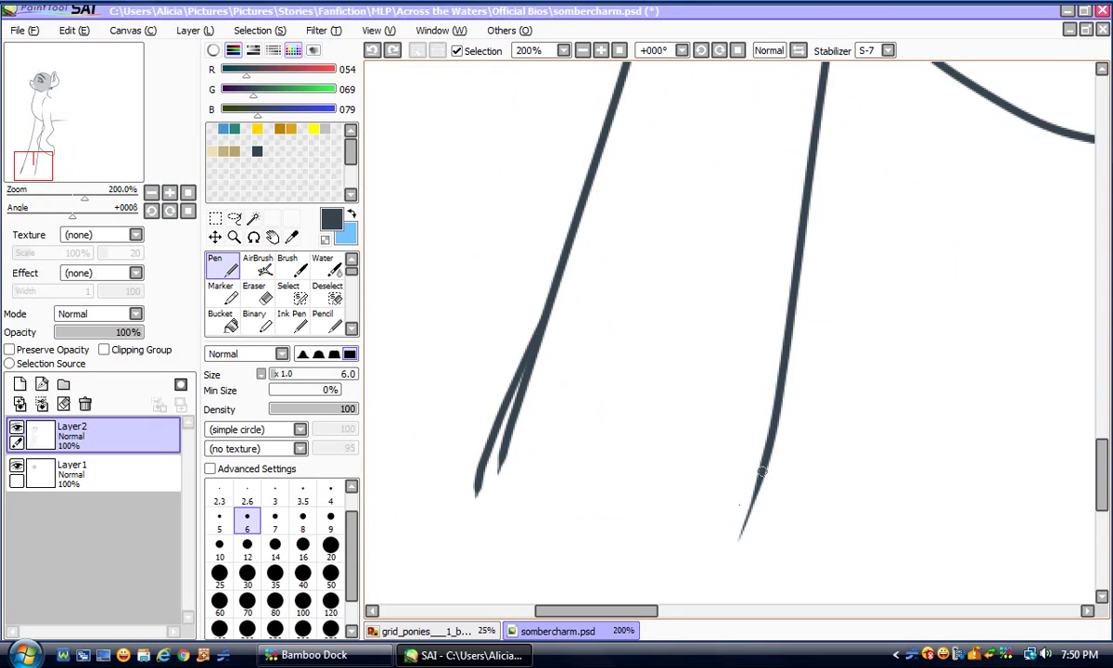
pyautogui.moveTo(760, 471)
pyautogui.mouseDown()
pyautogui.moveTo(723, 503)
pyautogui.moveTo(663, 512)
pyautogui.moveTo(514, 492)
pyautogui.moveTo(495, 465)
pyautogui.mouseUp()
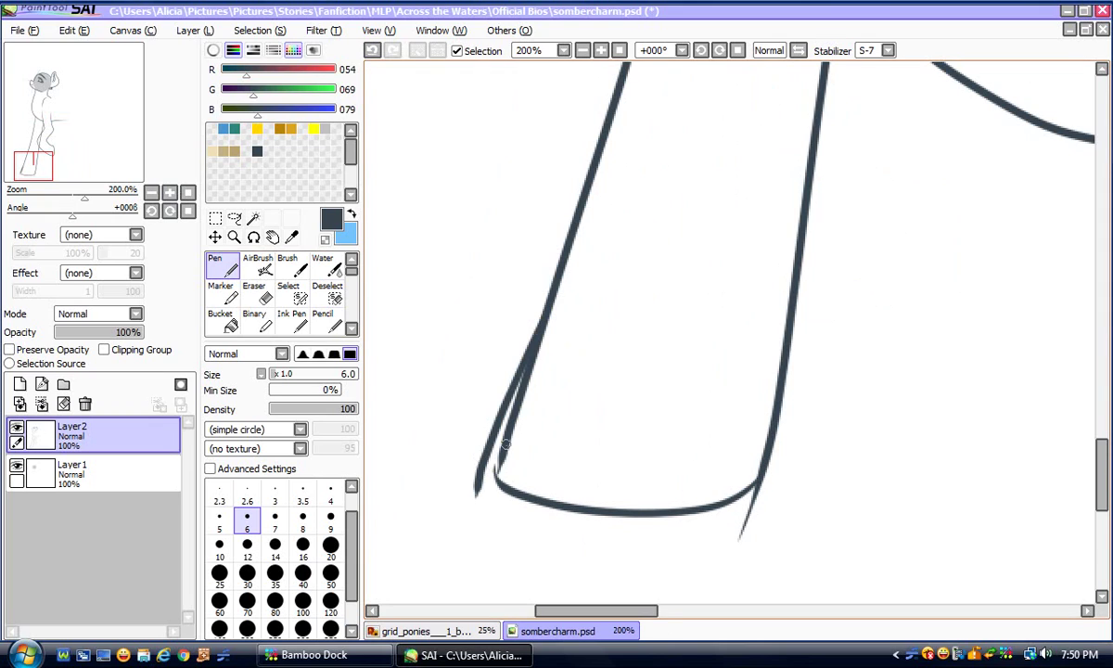
# Erase the stray flared line beside the hoof's front edge and the straight leg's rear edge where it crosses inside the bent leg
pyautogui.press('e')
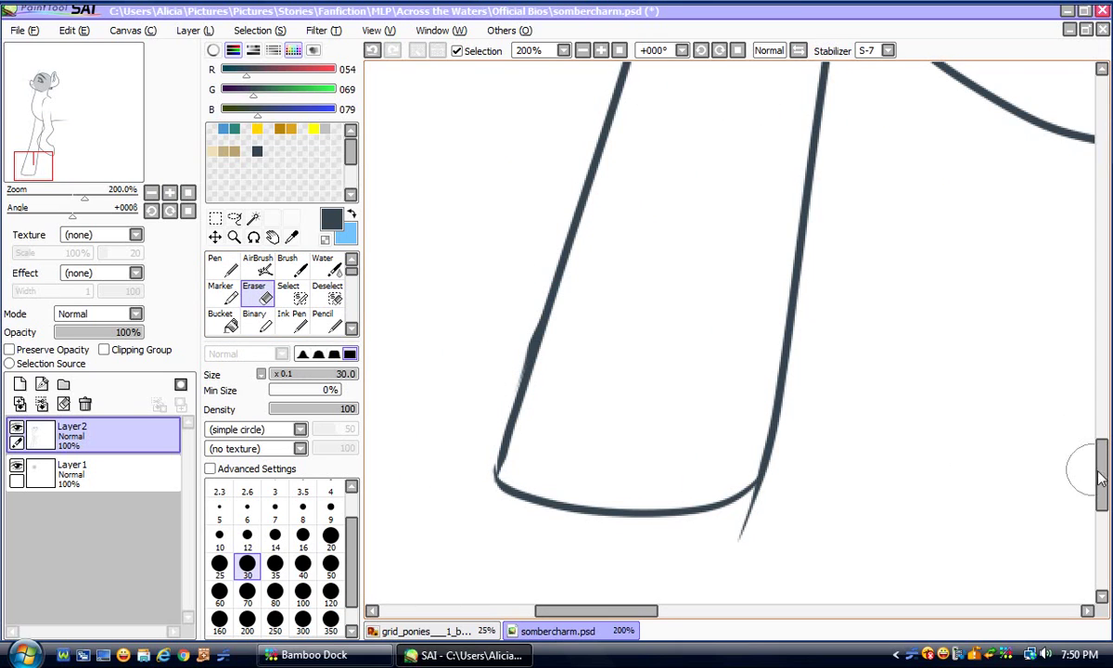
pyautogui.moveTo(1101, 463); pyautogui.dragTo(1101, 402)
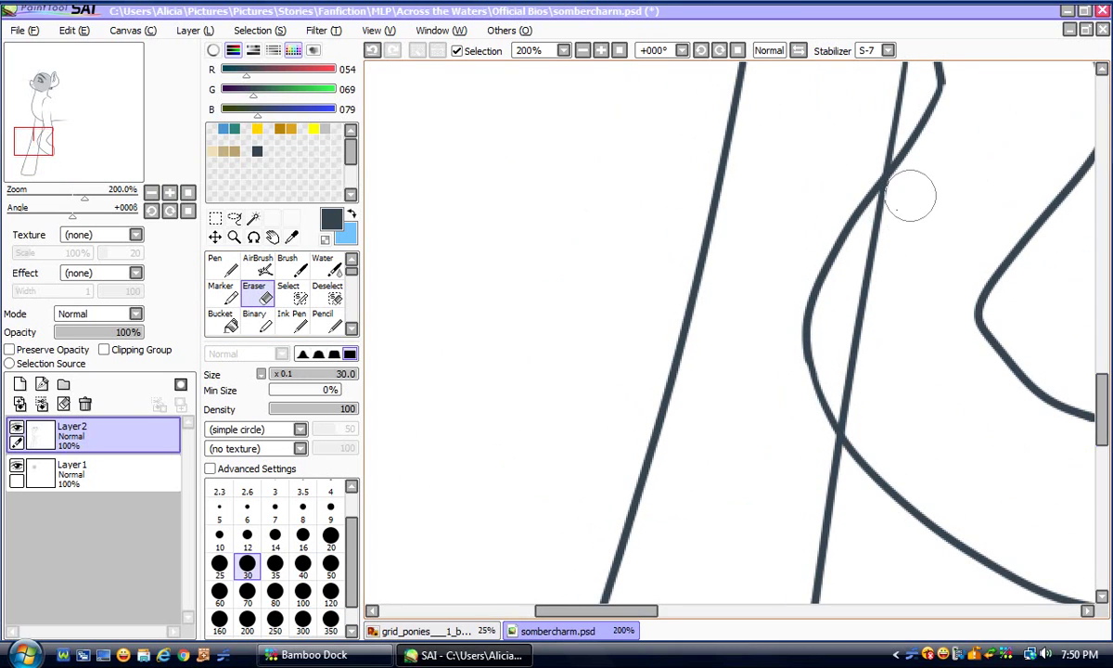
pyautogui.moveTo(909, 194); pyautogui.dragTo(847, 364)
pyautogui.click(246, 535)
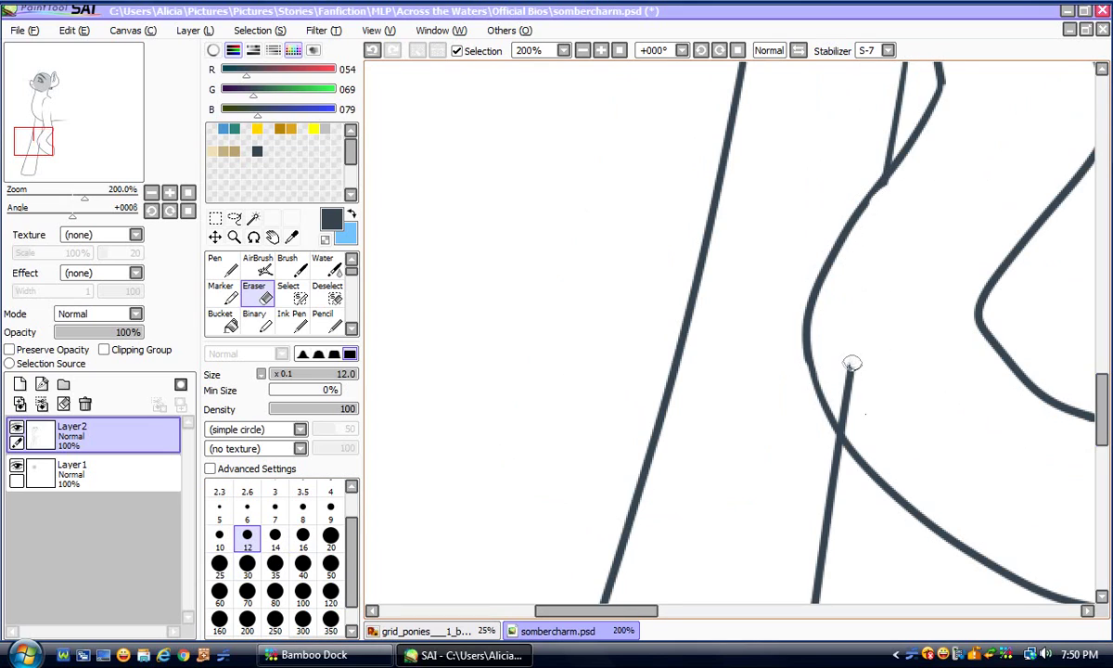
pyautogui.moveTo(856, 376)
pyautogui.mouseDown()
pyautogui.moveTo(859, 417)
pyautogui.moveTo(844, 394)
pyautogui.moveTo(853, 417)
pyautogui.moveTo(840, 405)
pyautogui.moveTo(859, 442)
pyautogui.mouseUp()
# Switch back to the Pen and save the drawing to sombercharm.psd
pyautogui.click(221, 265)
pyautogui.click(150, 192)
pyautogui.click(150, 192)
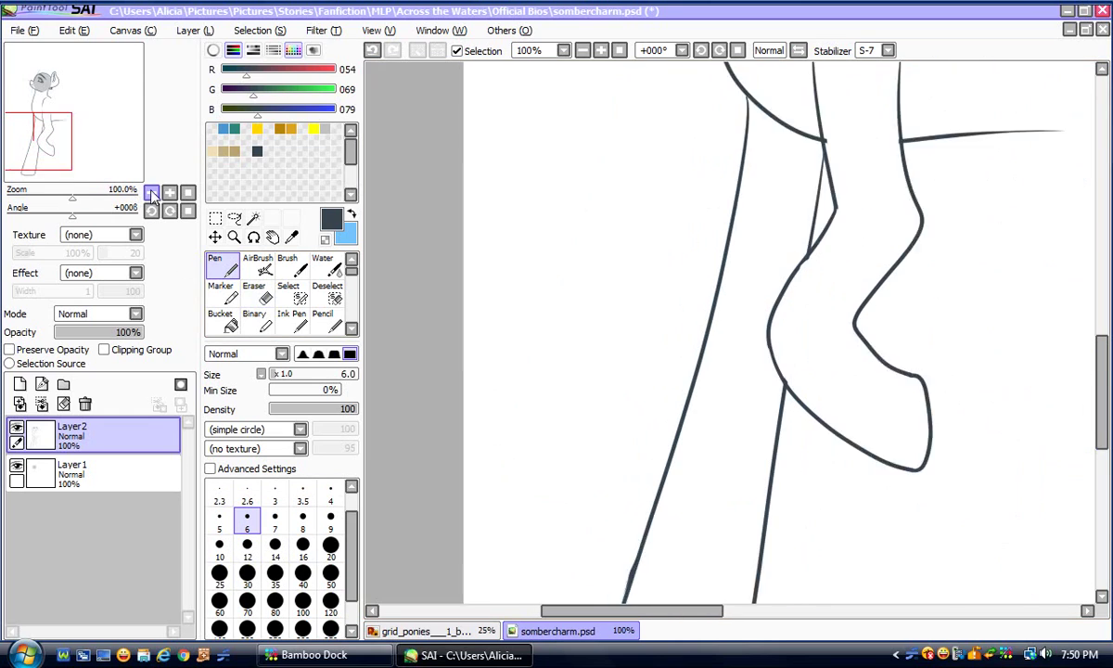
pyautogui.click(150, 192)
pyautogui.moveTo(650, 611); pyautogui.dragTo(676, 611)
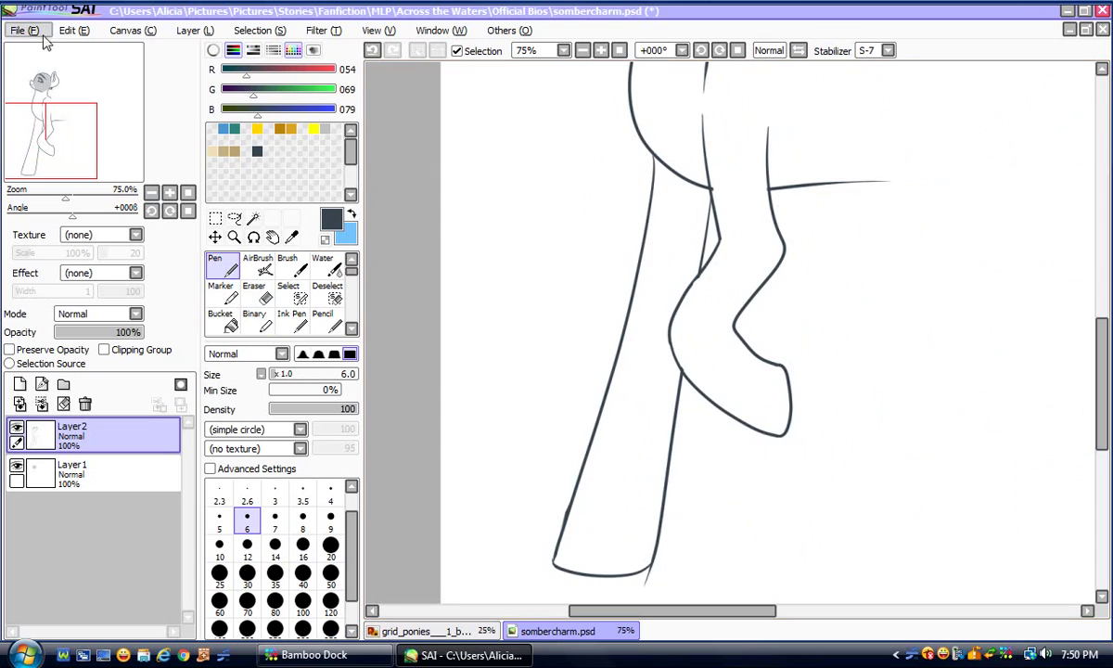
pyautogui.click(24, 30)
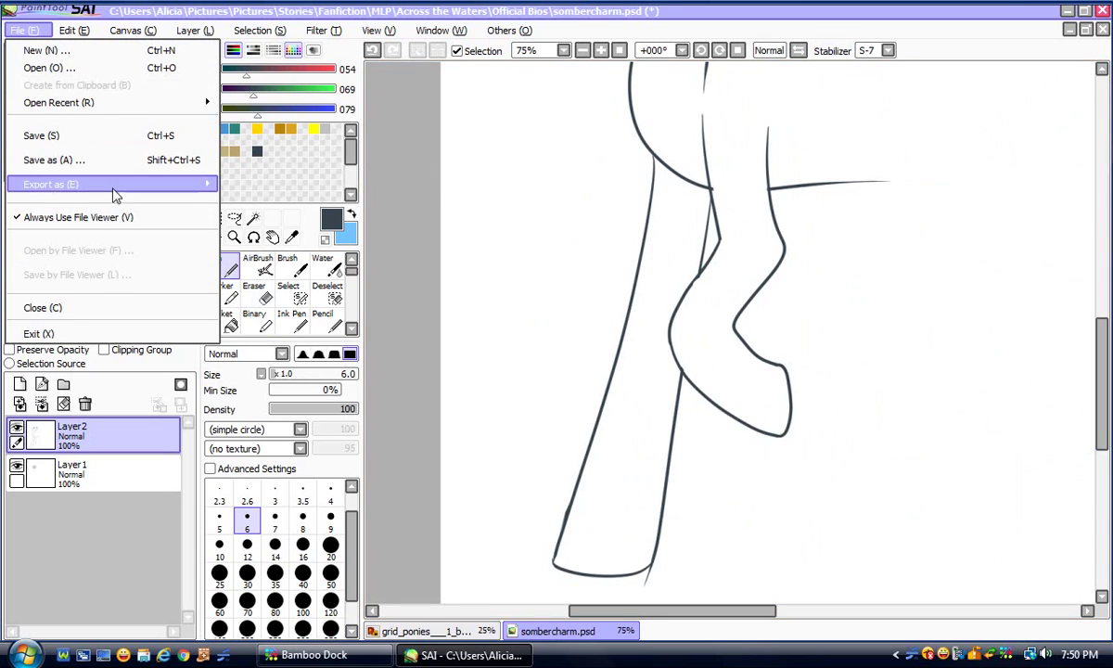
pyautogui.click(51, 139)
pyautogui.moveTo(658, 613); pyautogui.dragTo(686, 613)
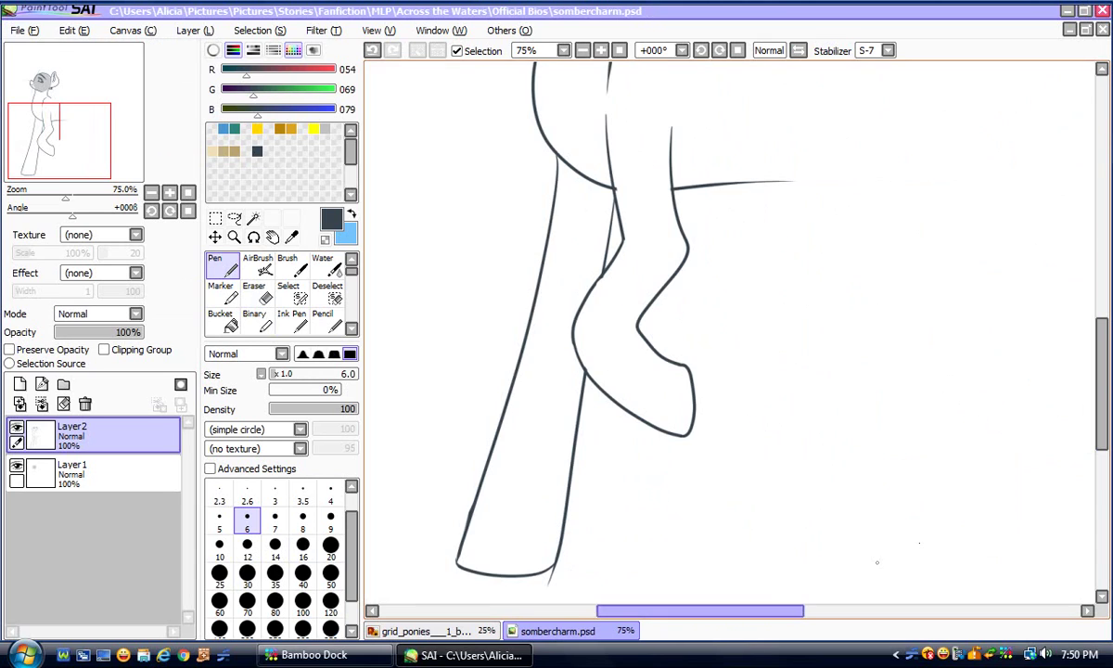
pyautogui.moveTo(1106, 415); pyautogui.dragTo(1108, 376)
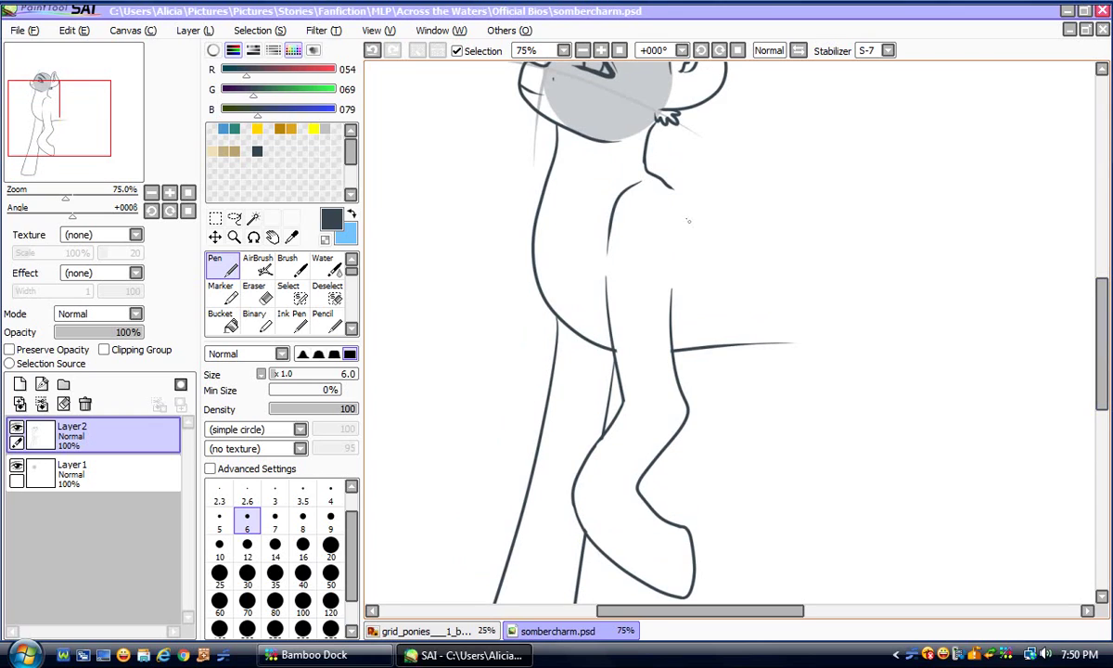
pyautogui.moveTo(708, 610); pyautogui.dragTo(742, 610)
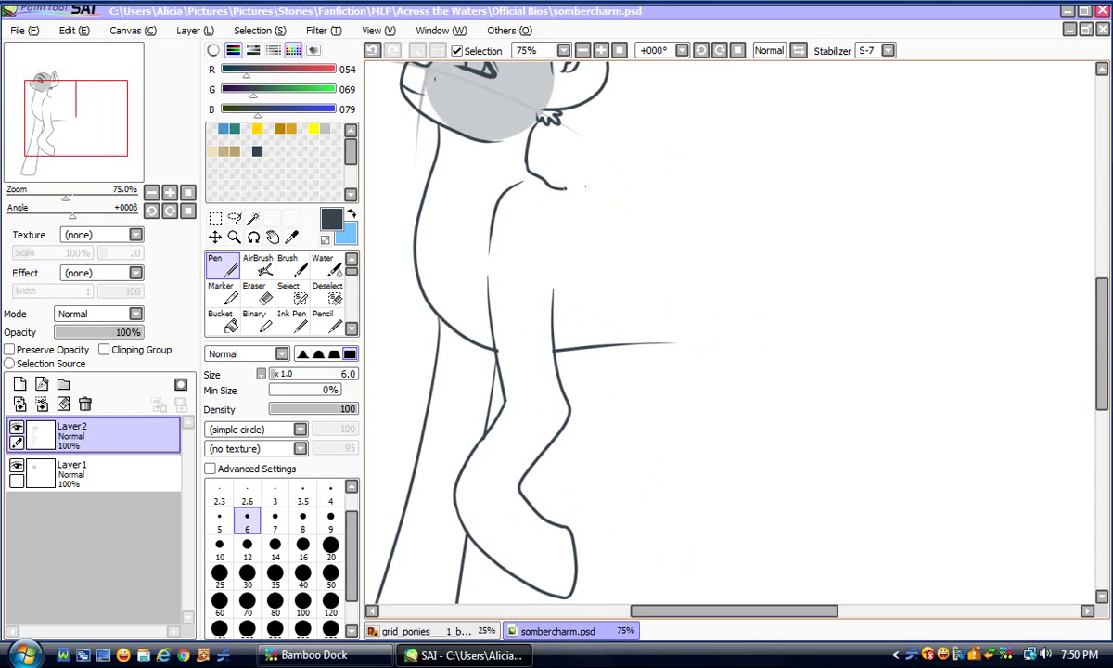
pyautogui.moveTo(635, 170); pyautogui.dragTo(702, 197)
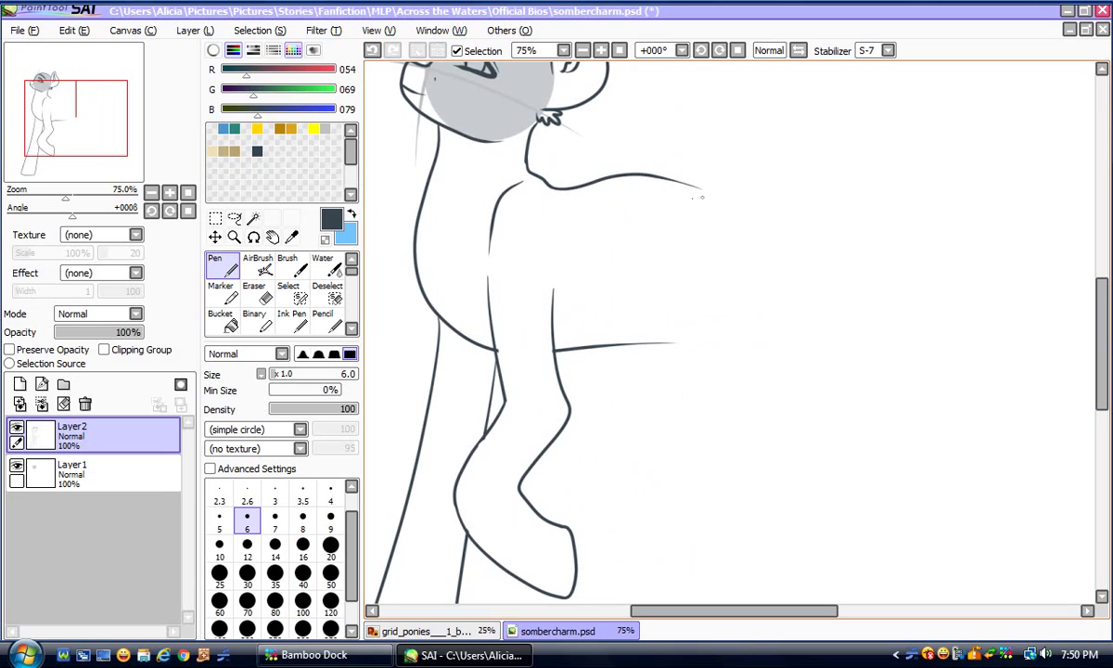
pyautogui.click(371, 51)
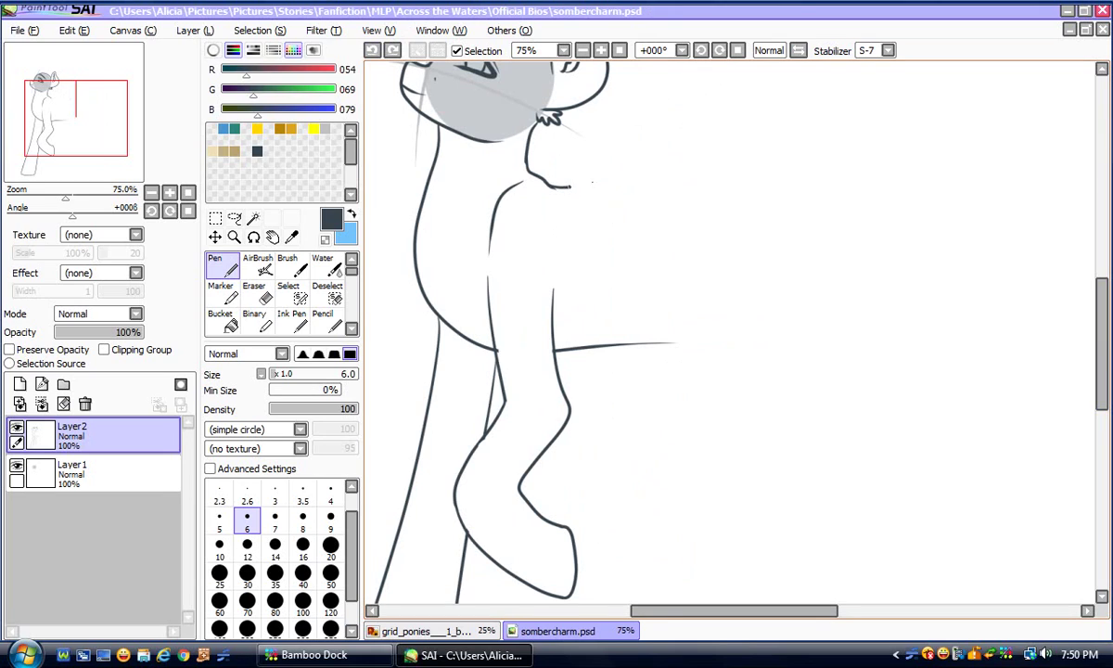
pyautogui.moveTo(640, 170); pyautogui.dragTo(711, 204)
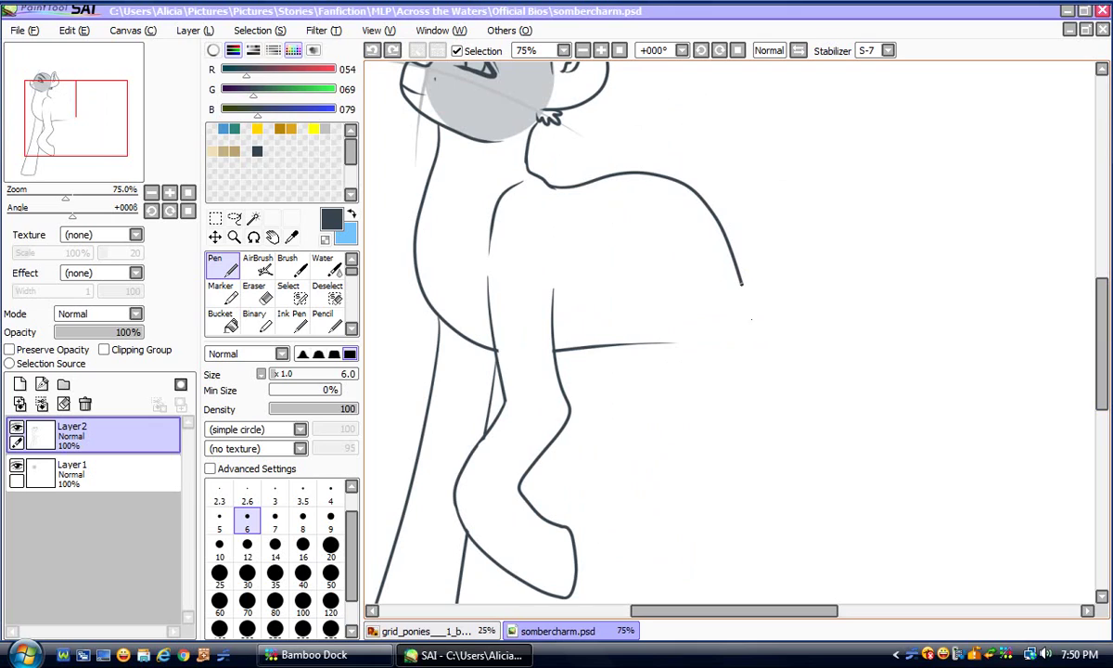
pyautogui.moveTo(766, 322)
pyautogui.mouseDown()
pyautogui.moveTo(794, 310)
pyautogui.moveTo(899, 306)
pyautogui.moveTo(971, 345)
pyautogui.moveTo(1044, 442)
pyautogui.mouseUp()
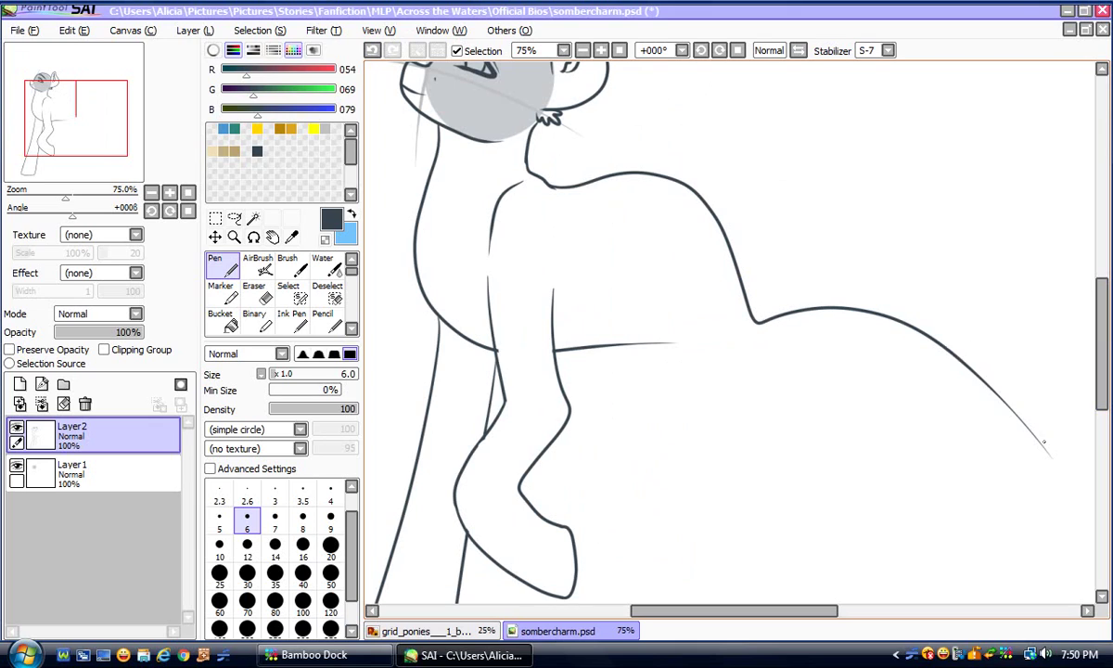
pyautogui.doubleClick(371, 51)
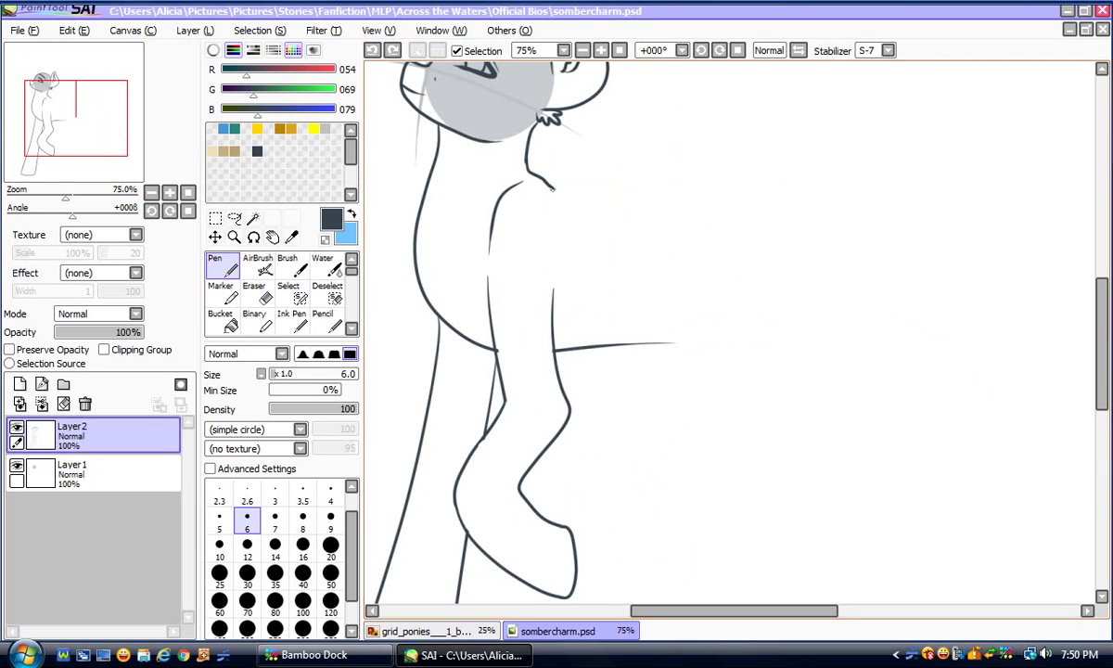
pyautogui.moveTo(551, 185); pyautogui.dragTo(632, 176)
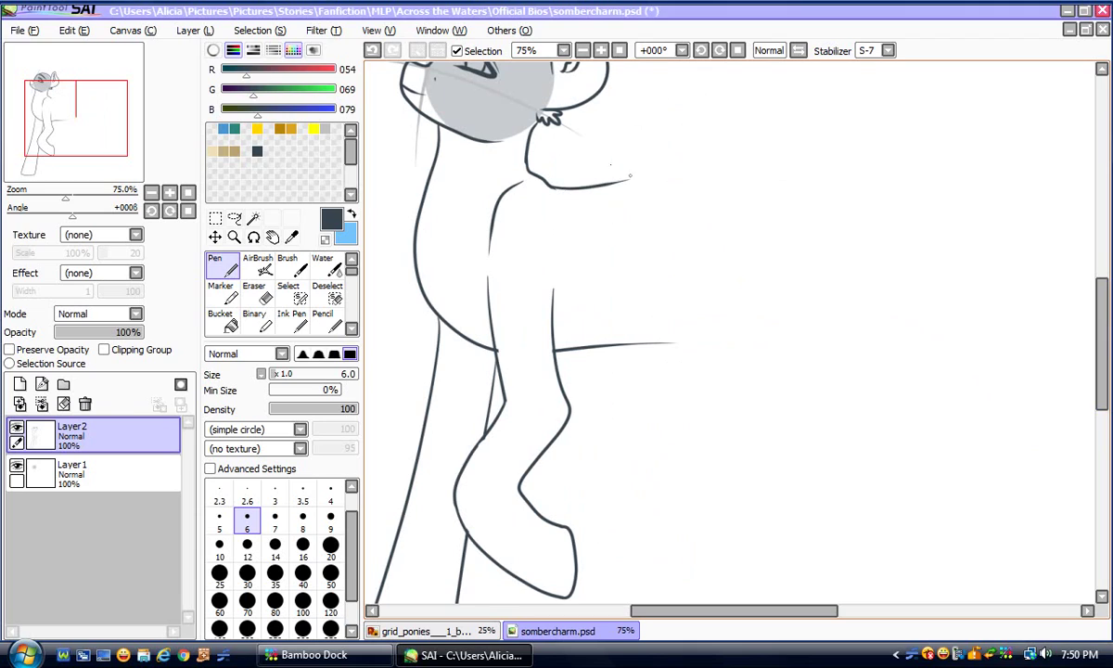
pyautogui.click(372, 51)
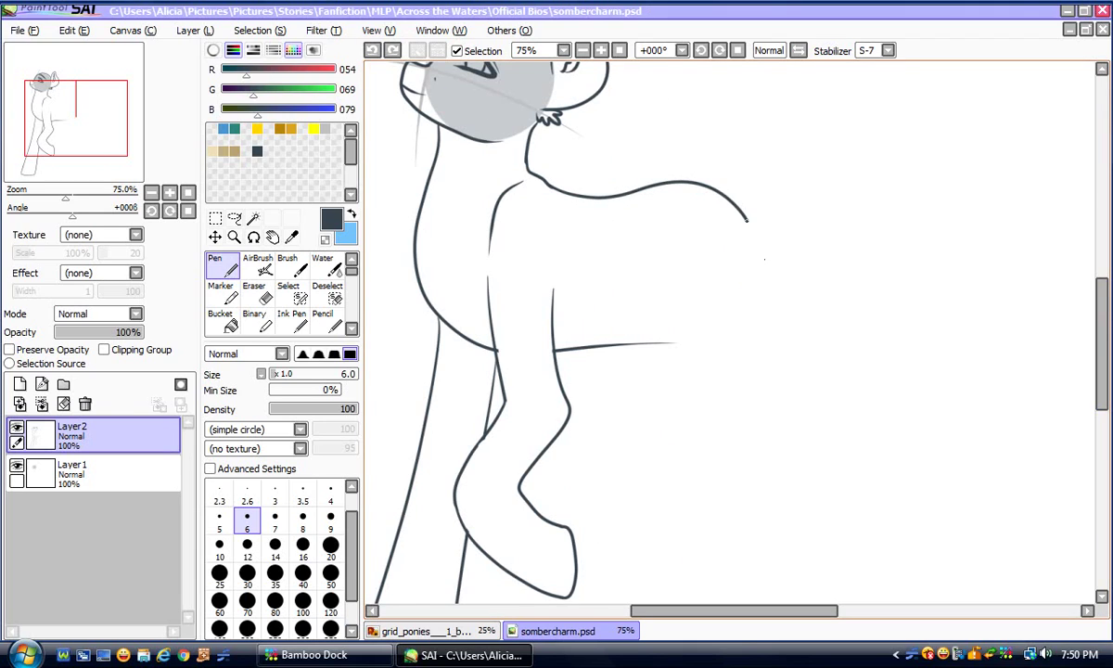
# Draw the back from the neck's base over the rump with the size 6 Pen, continuing into the hind leg's outer rear curve
pyautogui.moveTo(801, 354); pyautogui.dragTo(806, 353)
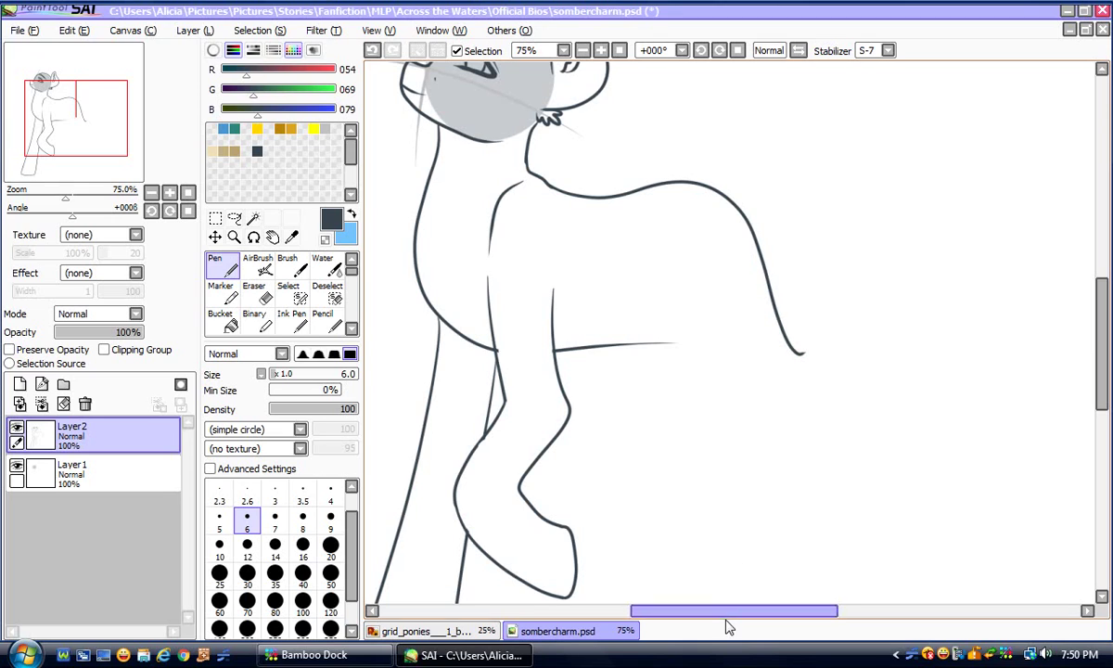
pyautogui.moveTo(738, 611); pyautogui.dragTo(766, 612)
pyautogui.moveTo(1100, 333); pyautogui.dragTo(1101, 352)
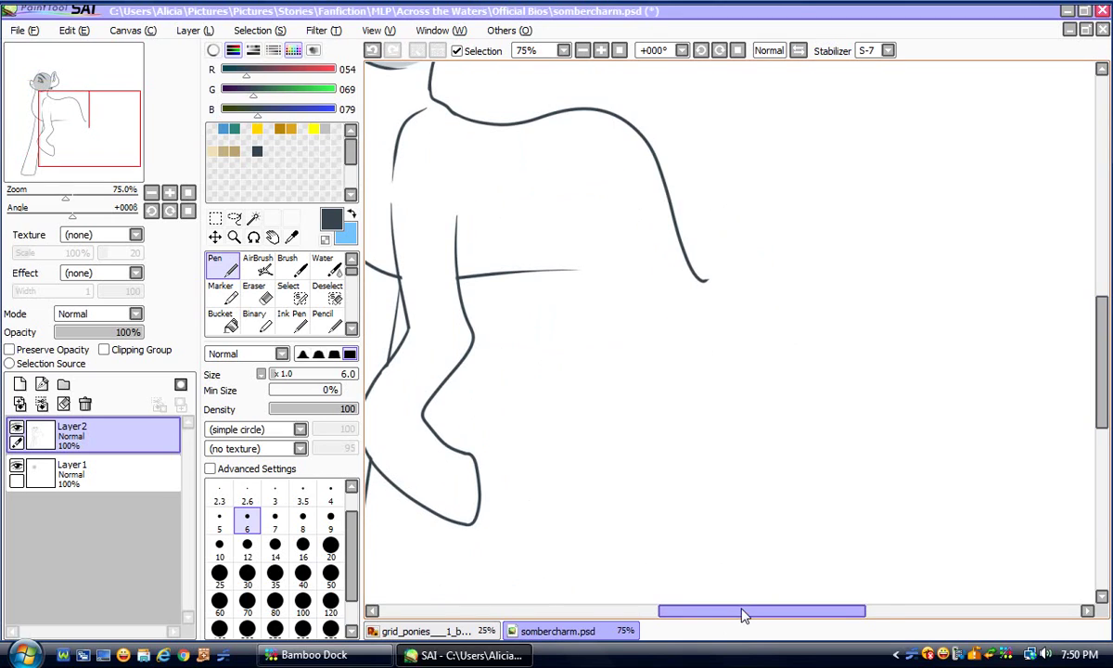
pyautogui.moveTo(744, 612); pyautogui.dragTo(767, 613)
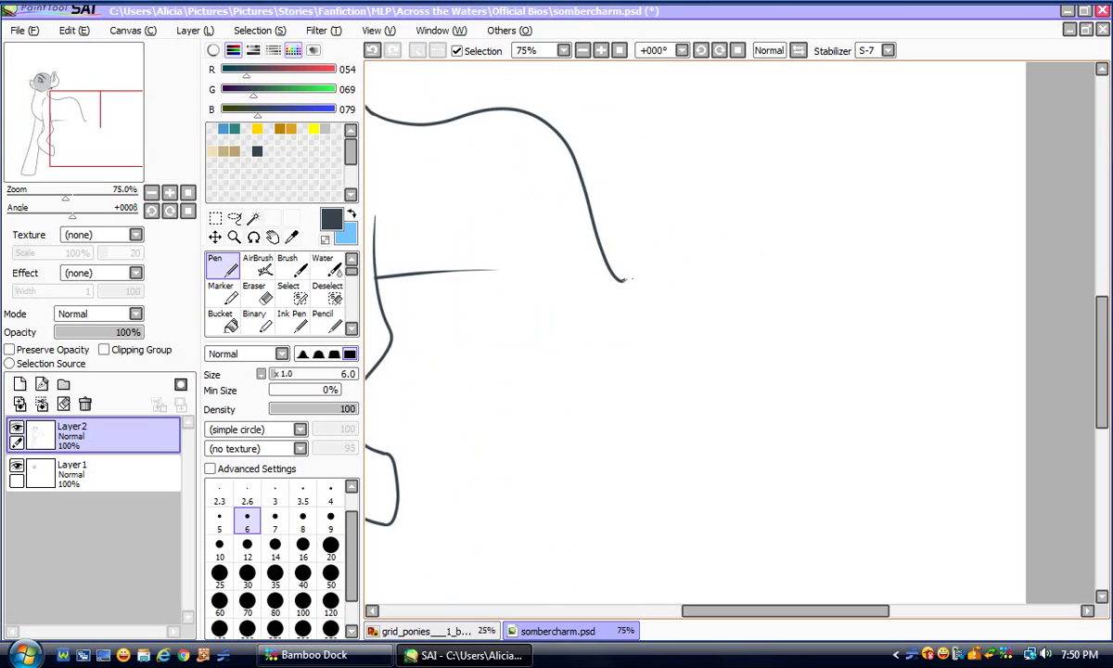
pyautogui.moveTo(733, 299); pyautogui.dragTo(854, 435)
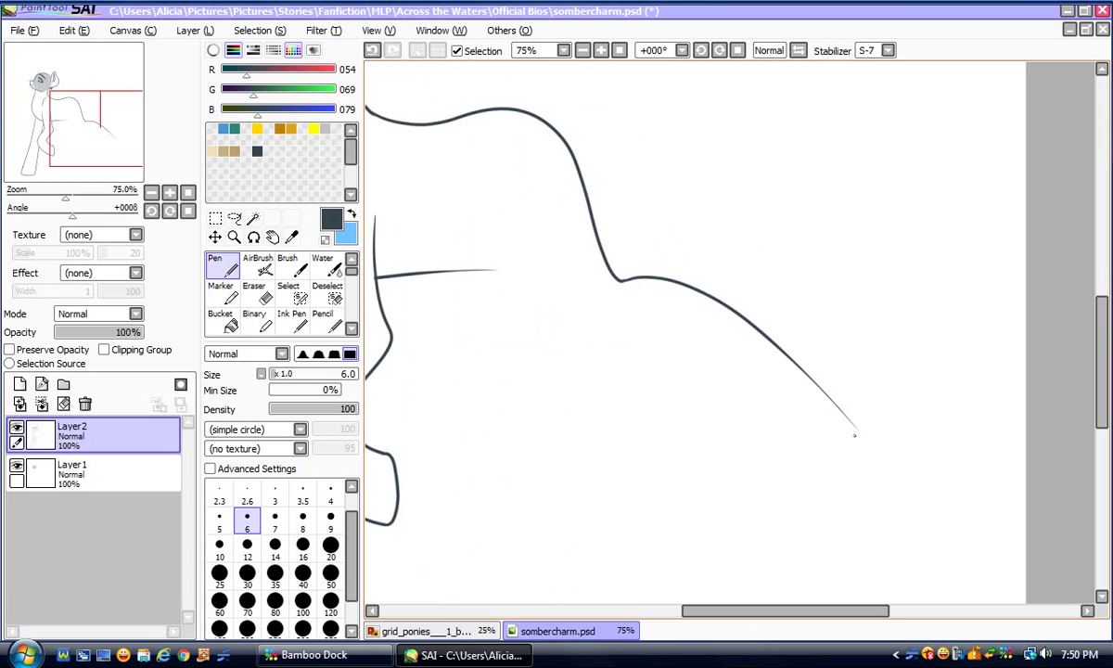
pyautogui.click(151, 192)
pyautogui.moveTo(668, 613); pyautogui.dragTo(653, 613)
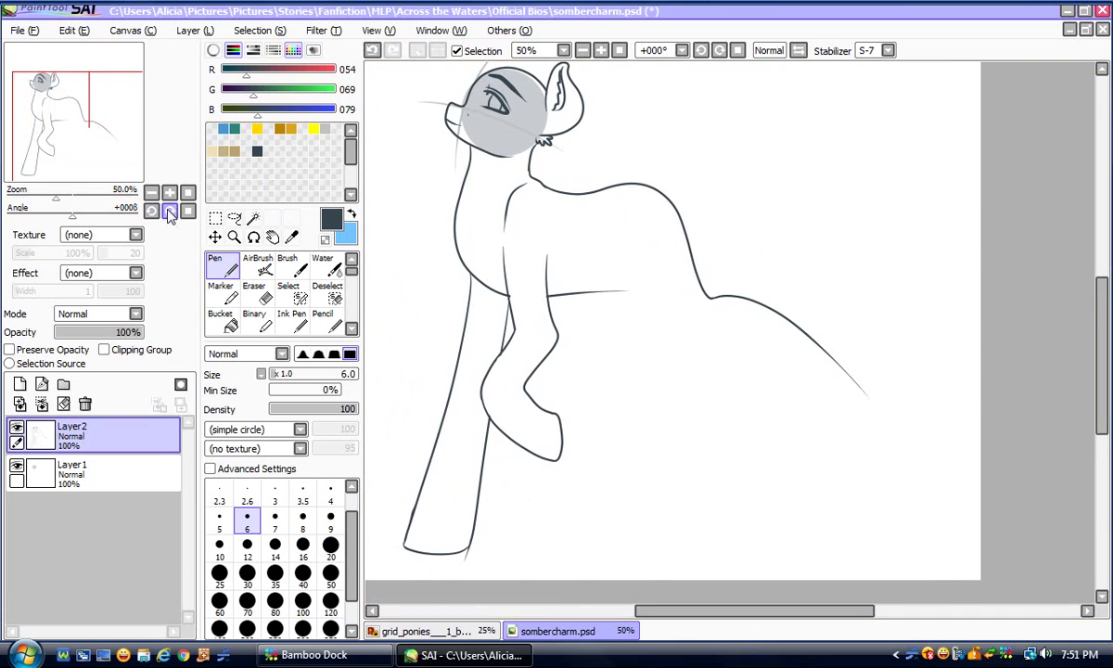
pyautogui.click(169, 211)
pyautogui.click(169, 192)
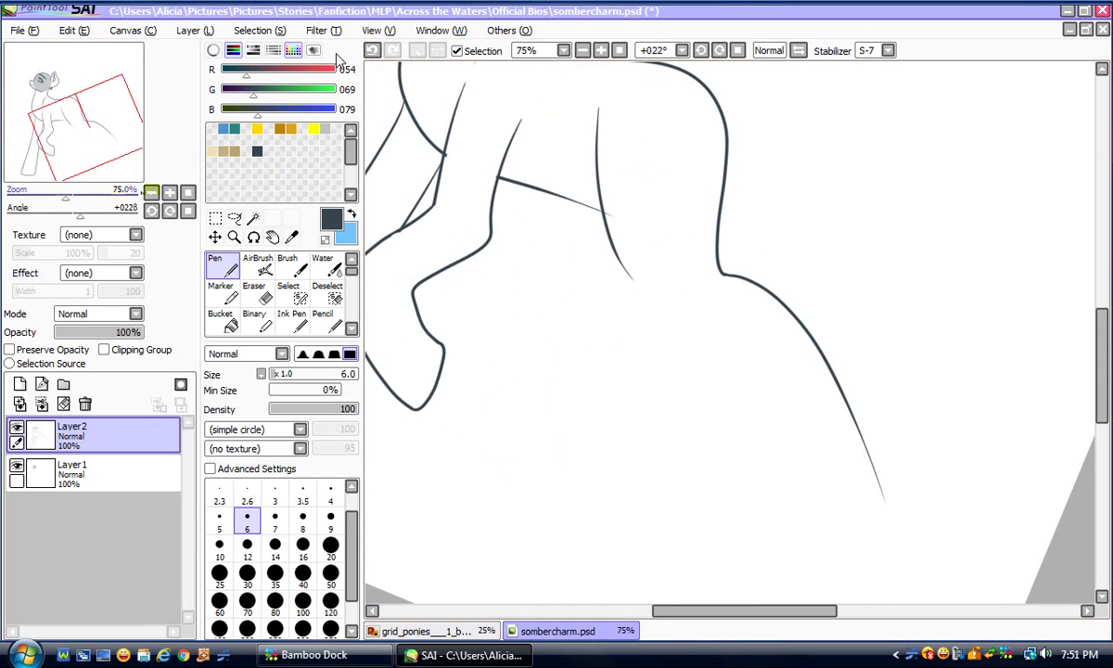
pyautogui.click(371, 50)
pyautogui.moveTo(601, 190); pyautogui.dragTo(631, 281)
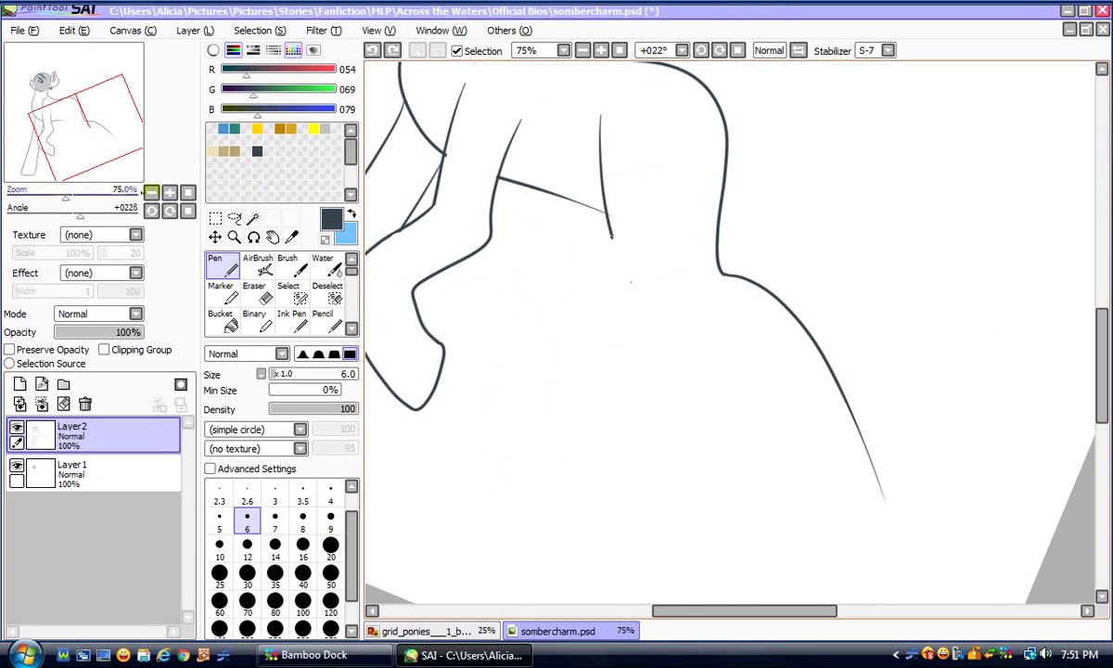
pyautogui.click(170, 210)
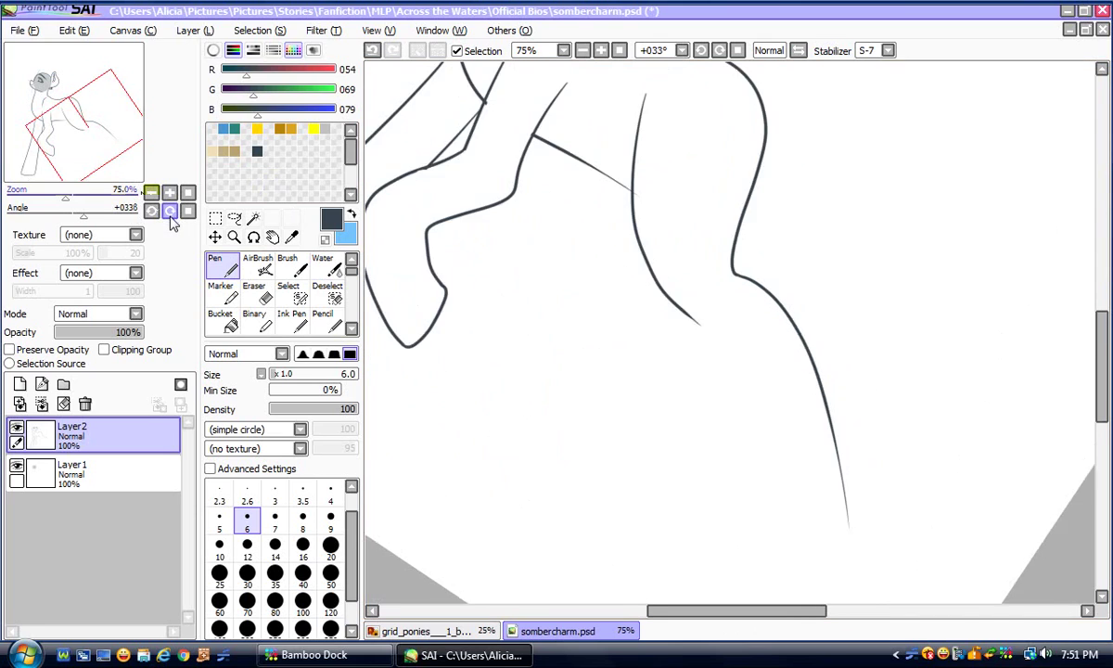
pyautogui.scroll(-3, 616, 175)
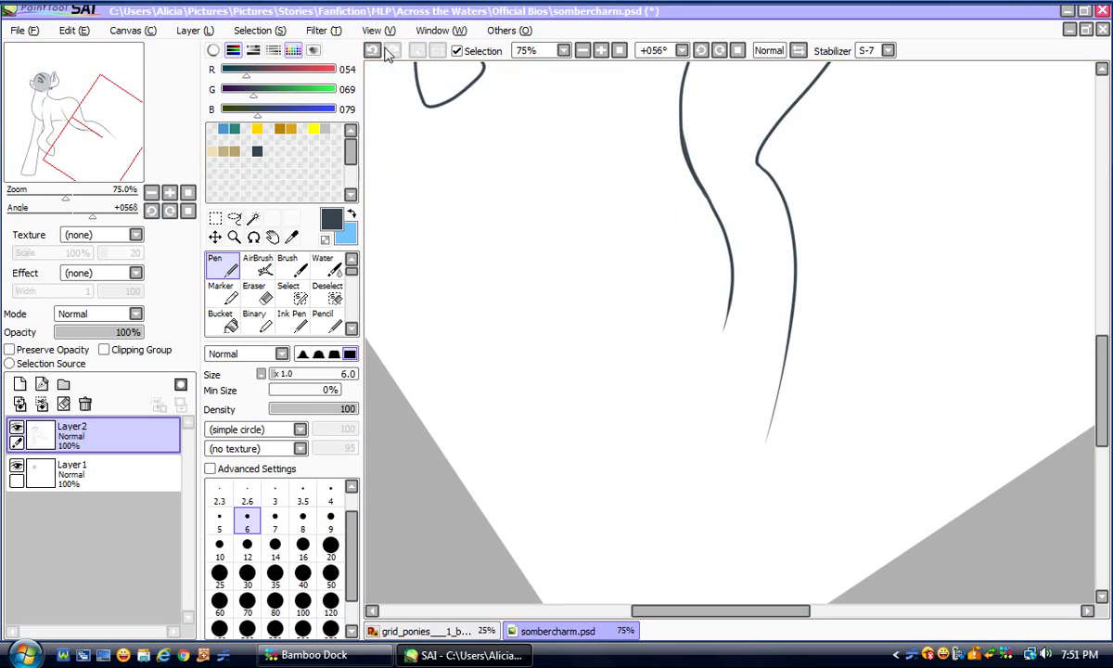
pyautogui.hotkey('ctrl', 'z')
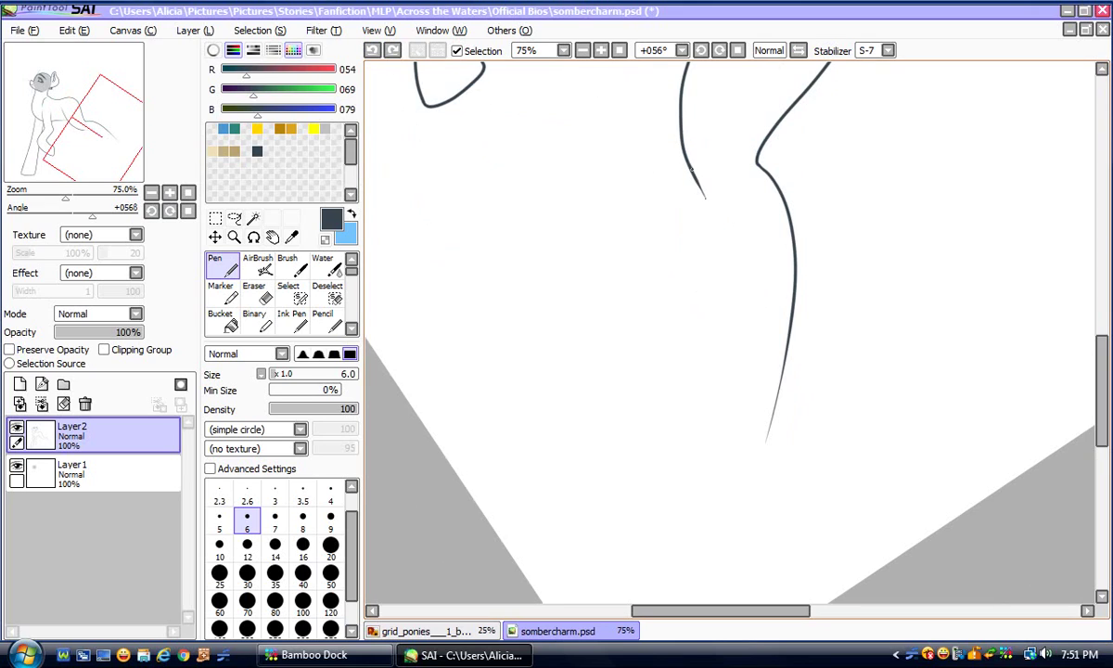
pyautogui.click(372, 50)
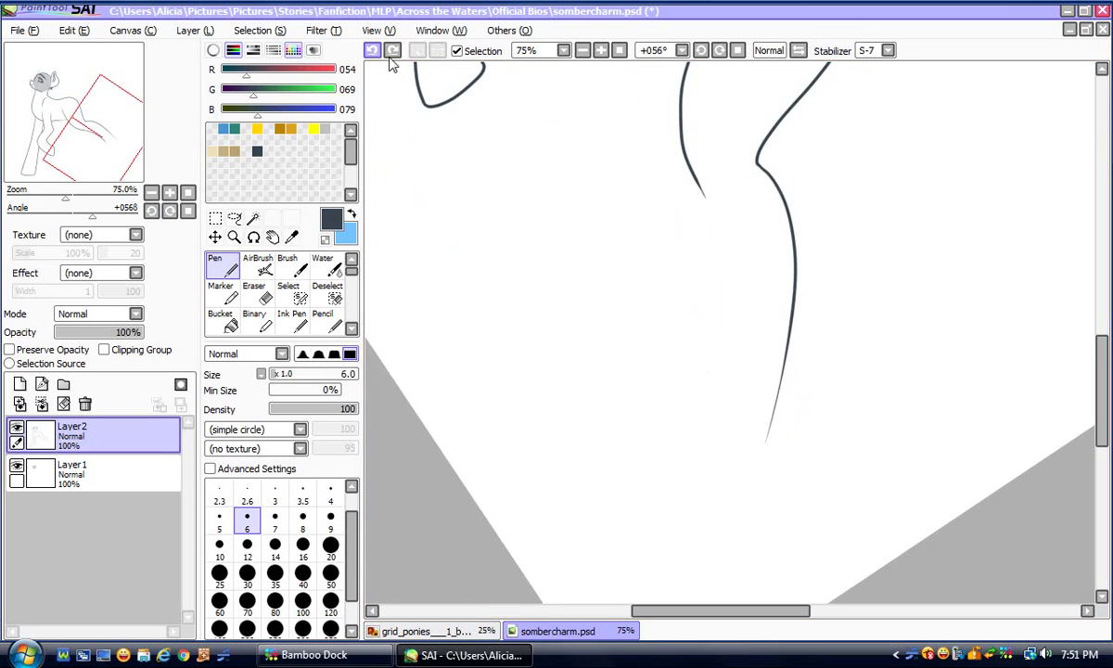
pyautogui.scroll(5, 1036, 368)
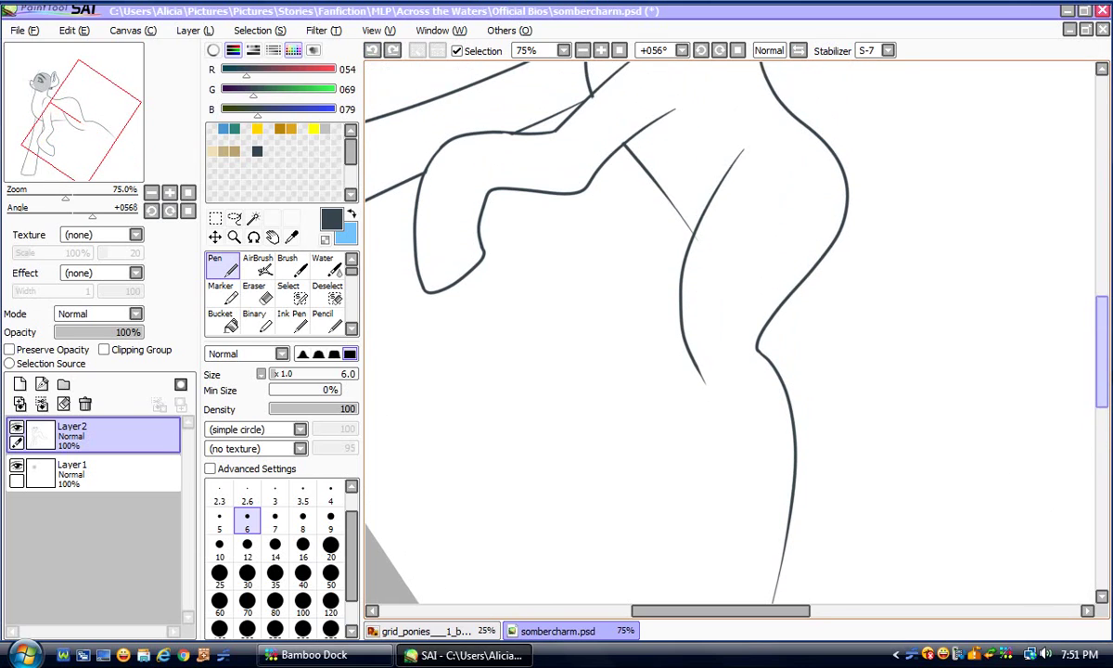
pyautogui.click(372, 50)
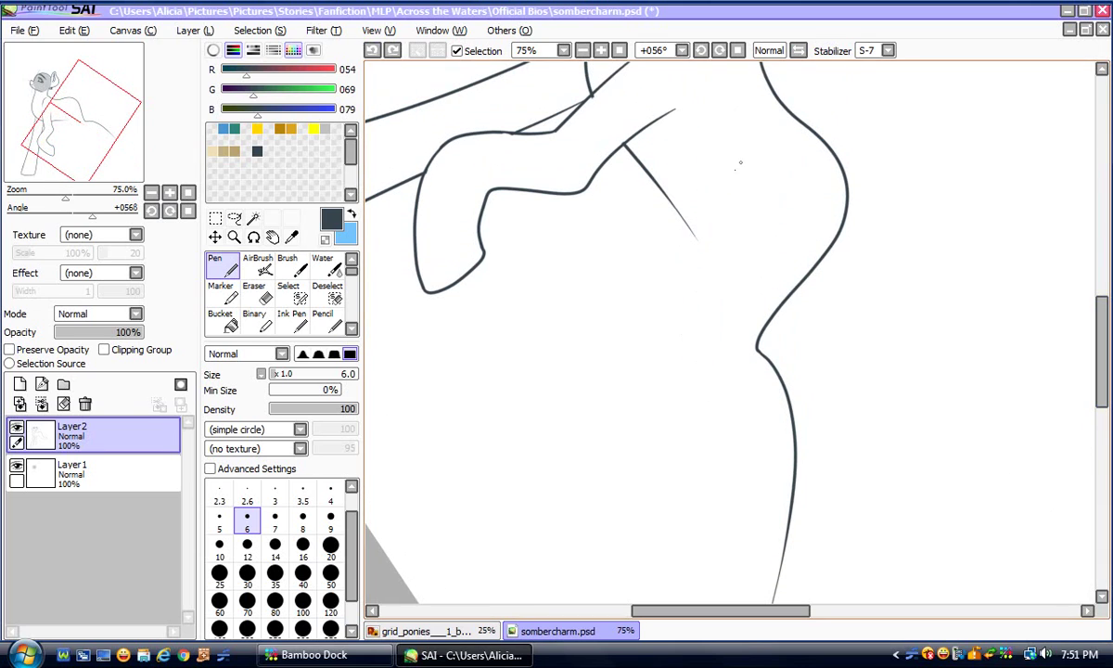
# Draw the hind leg's front edge with the size 6 Pen, from the thigh past the knee down to the hoof's front
pyautogui.moveTo(741, 164)
pyautogui.mouseDown()
pyautogui.moveTo(703, 221)
pyautogui.moveTo(682, 286)
pyautogui.moveTo(677, 325)
pyautogui.moveTo(701, 369)
pyautogui.mouseUp()
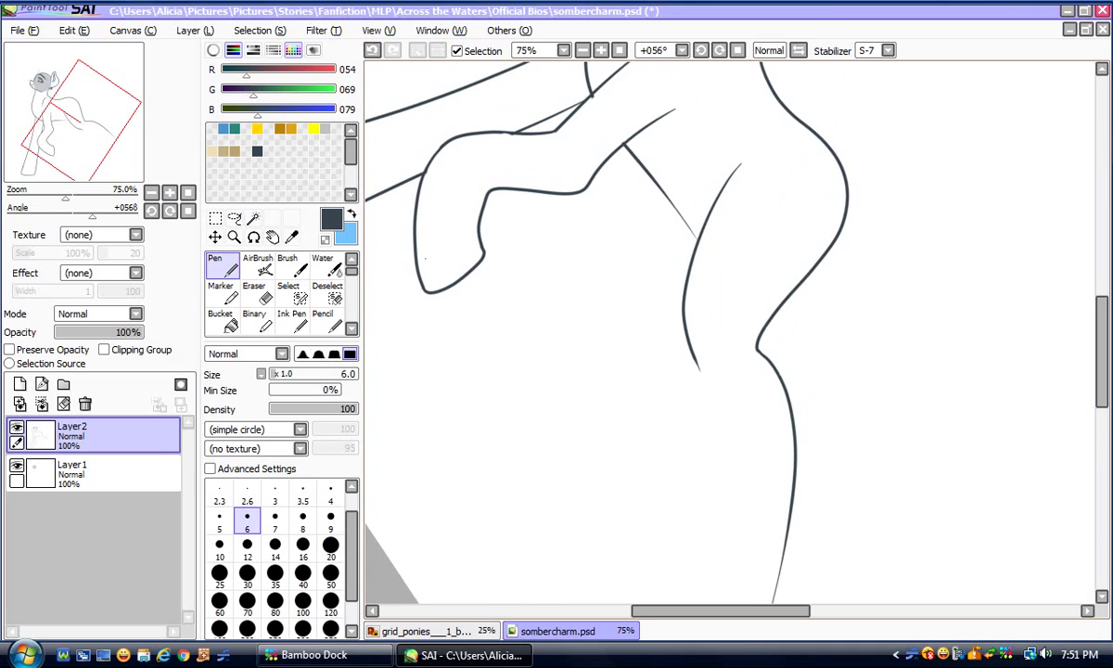
pyautogui.scroll(-4, 1060, 352)
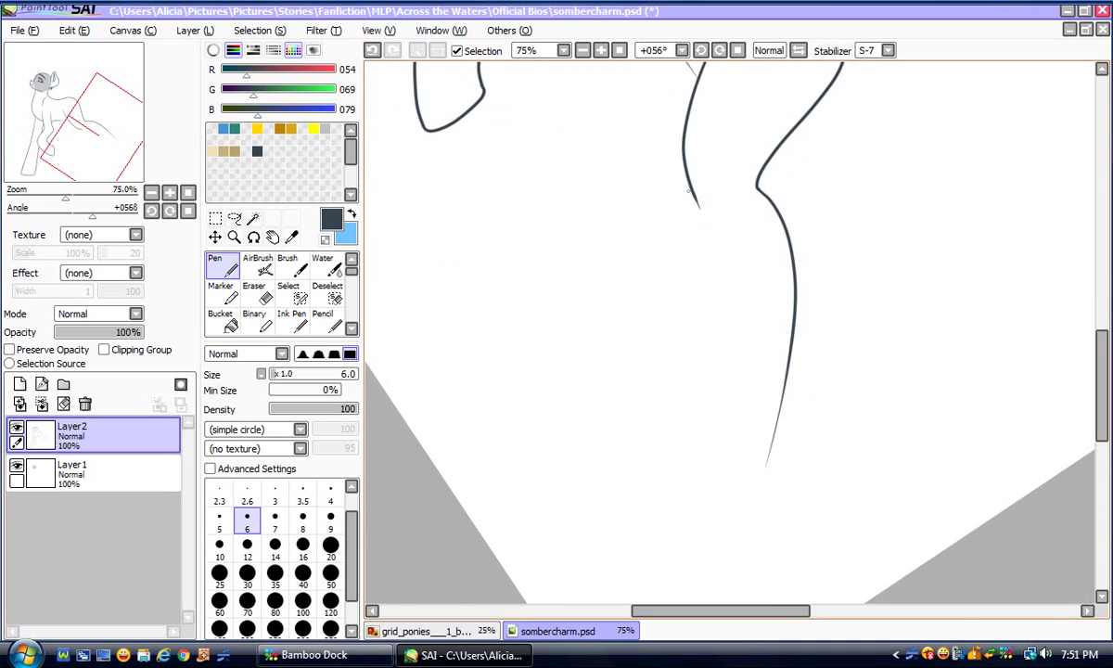
pyautogui.moveTo(698, 206)
pyautogui.mouseDown()
pyautogui.moveTo(733, 295)
pyautogui.moveTo(727, 327)
pyautogui.mouseUp()
pyautogui.click(372, 50)
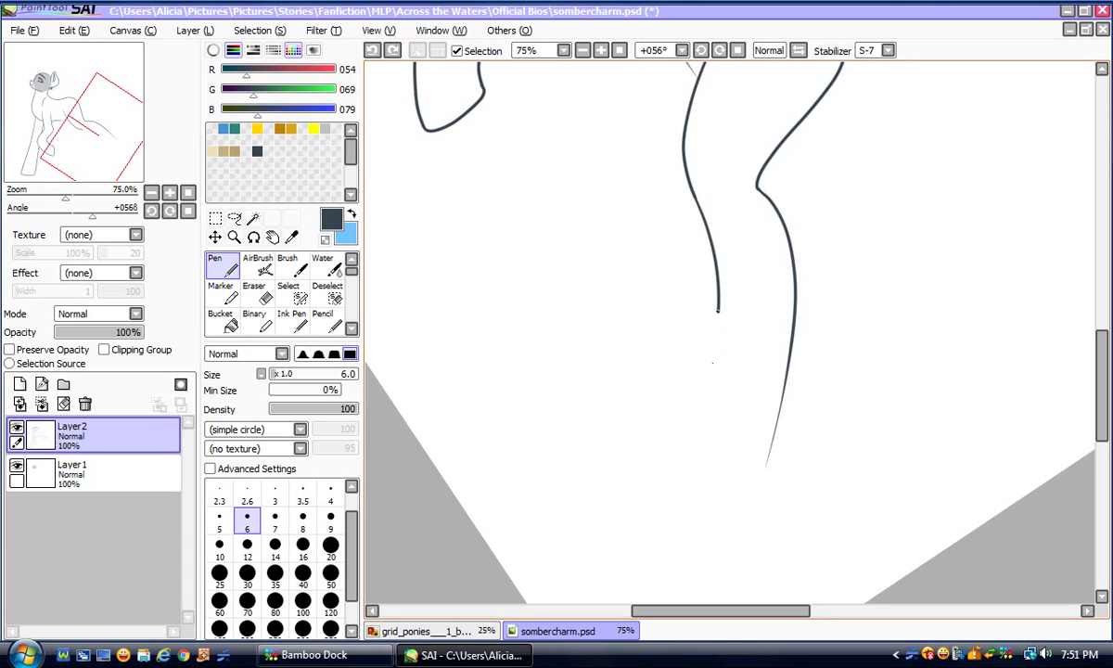
pyautogui.moveTo(718, 312); pyautogui.dragTo(664, 440)
# Continue the hind leg's rear edge down with the Pen and close the bottom of the hoof to the front edge
pyautogui.click(170, 192)
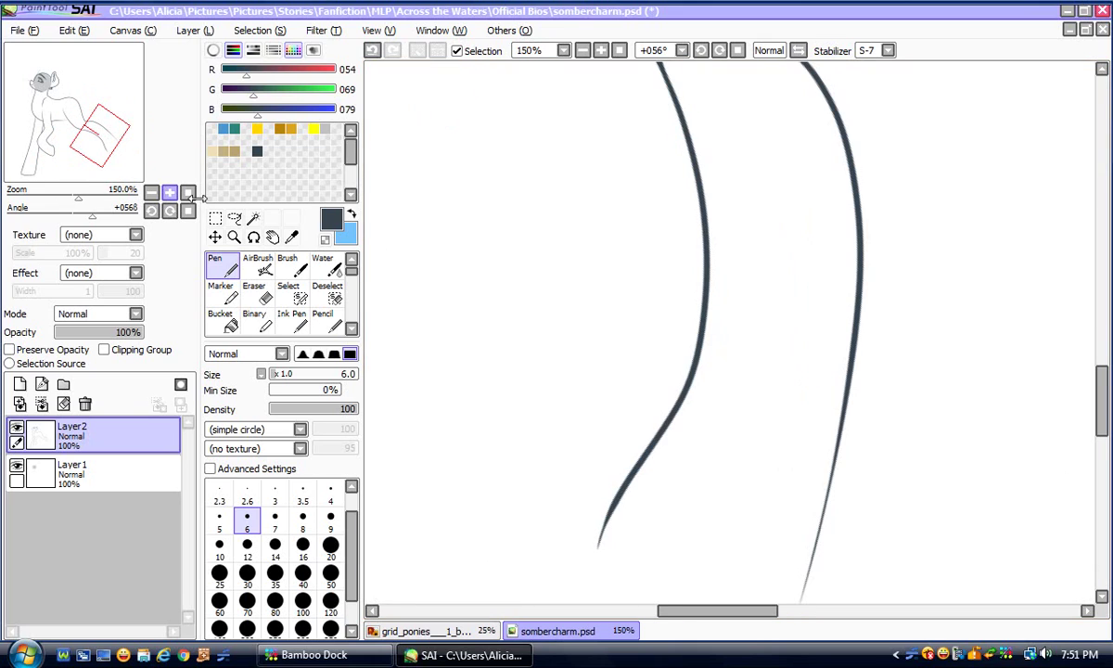
pyautogui.scroll(-3, 958, 299)
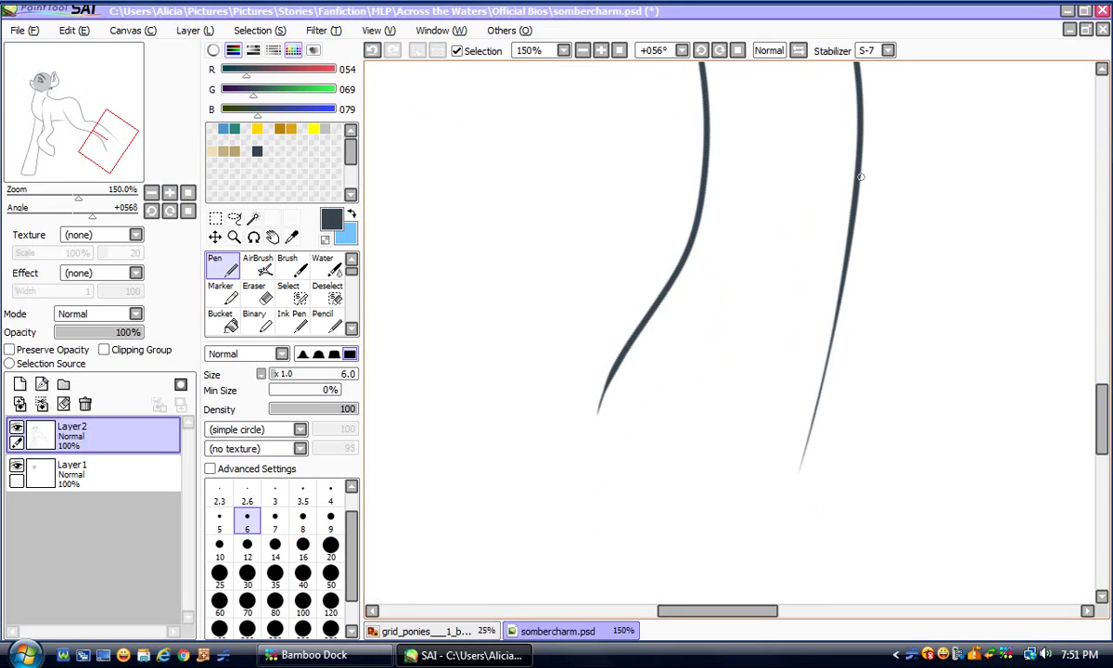
pyautogui.moveTo(855, 188)
pyautogui.mouseDown()
pyautogui.moveTo(804, 418)
pyautogui.moveTo(761, 438)
pyautogui.moveTo(696, 441)
pyautogui.moveTo(628, 424)
pyautogui.moveTo(607, 380)
pyautogui.mouseUp()
# Examine the hind leg's shape against the whole pony, both unrotated and at a rotated close view
pyautogui.click(188, 192)
pyautogui.click(152, 211)
pyautogui.click(151, 210)
pyautogui.click(151, 210)
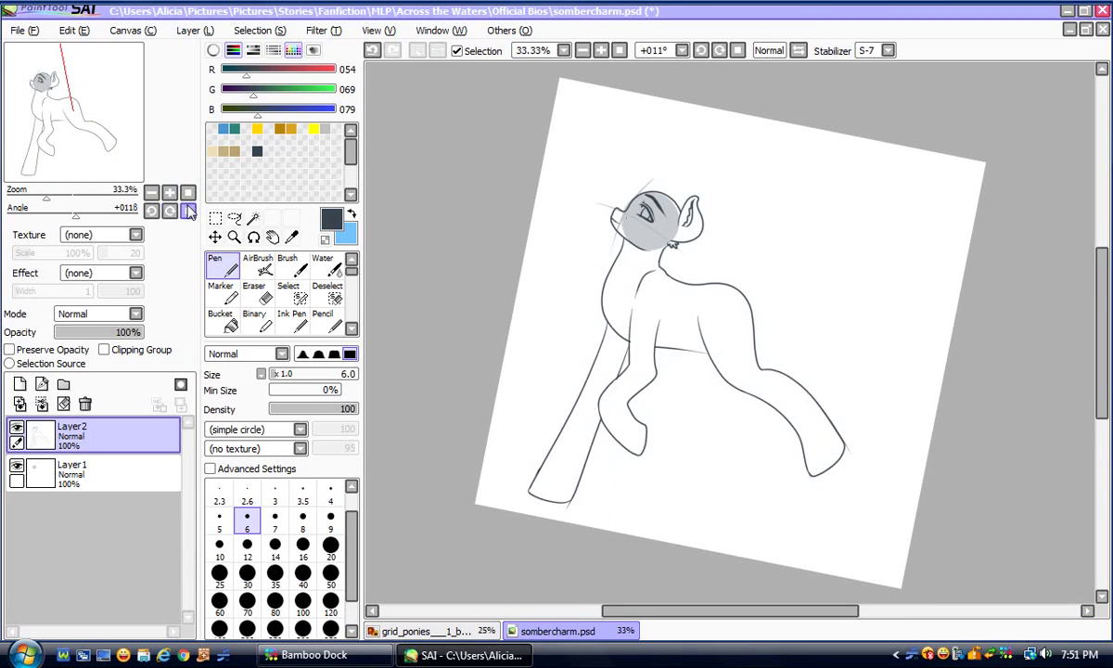
pyautogui.click(188, 211)
pyautogui.click(169, 192)
pyautogui.click(169, 192)
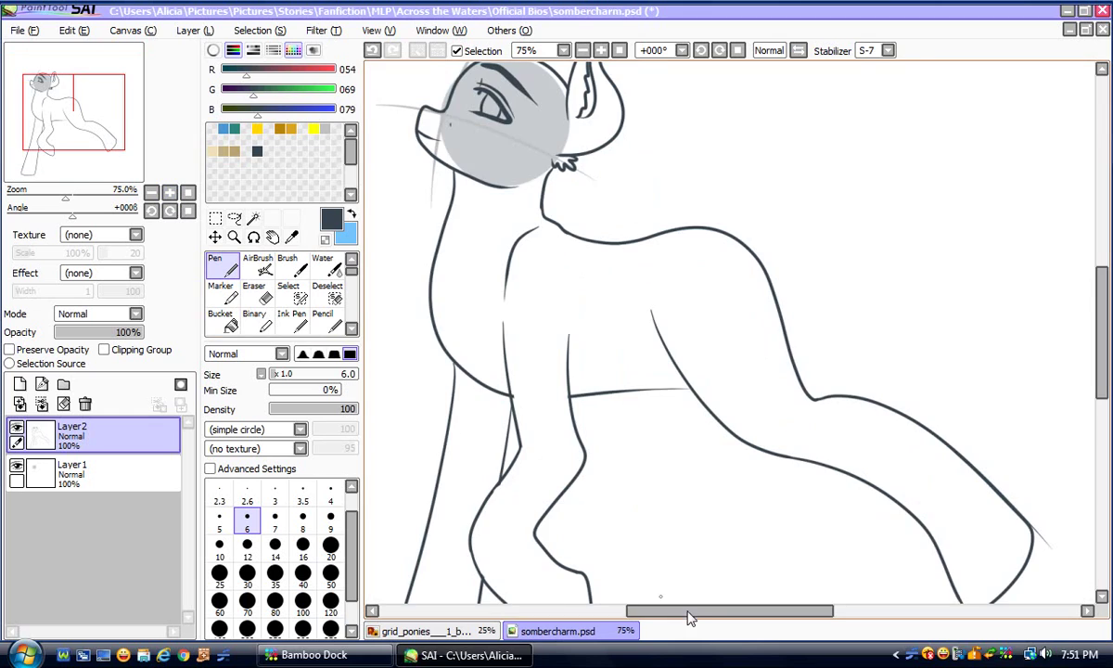
pyautogui.click(169, 211)
pyautogui.click(169, 210)
pyautogui.click(169, 211)
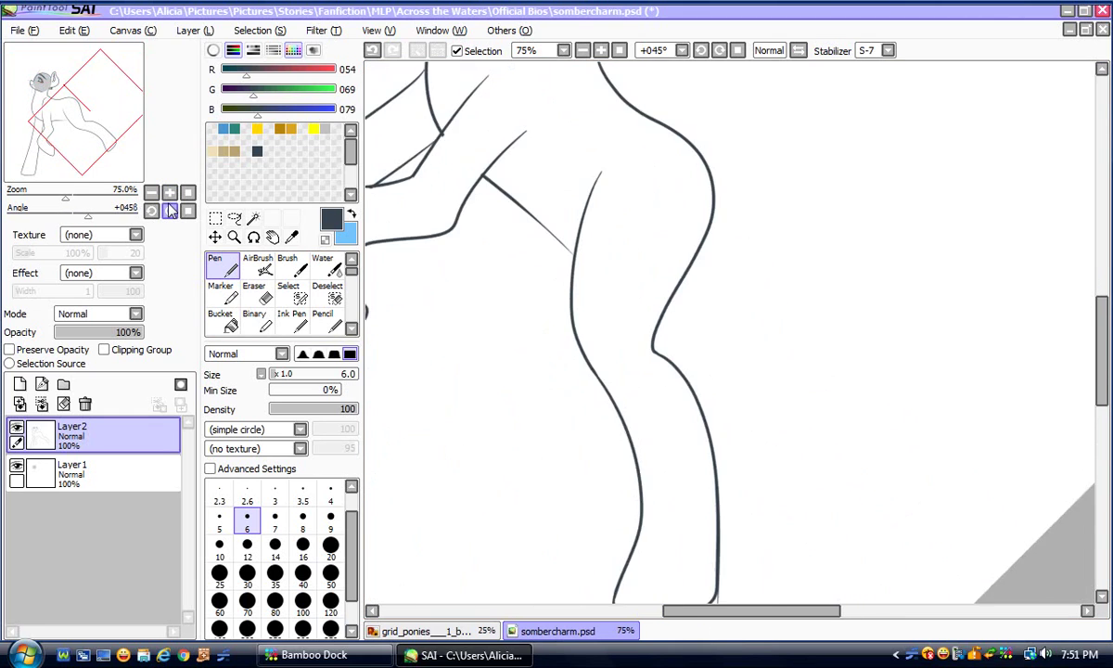
pyautogui.click(169, 211)
pyautogui.moveTo(698, 611); pyautogui.dragTo(675, 611)
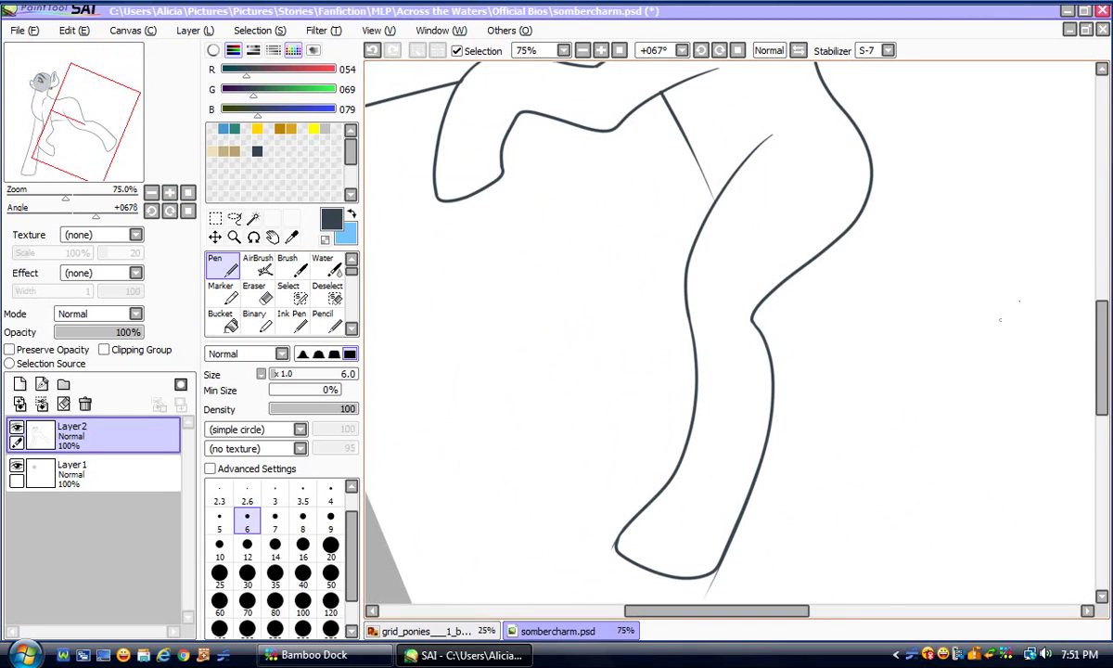
# Erase the hind leg's rear edge below the rump and the hoof bottom with the Eraser at size 20
pyautogui.scroll(-3, 1076, 323)
pyautogui.click(253, 293)
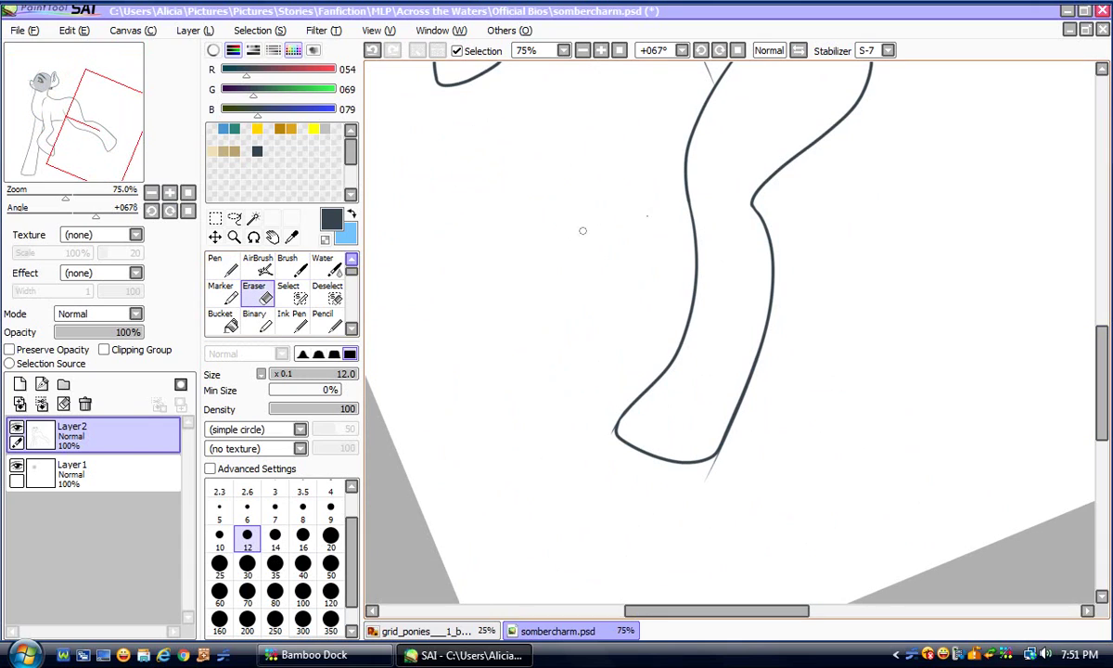
pyautogui.press(']')
pyautogui.press(']')
pyautogui.press(']')
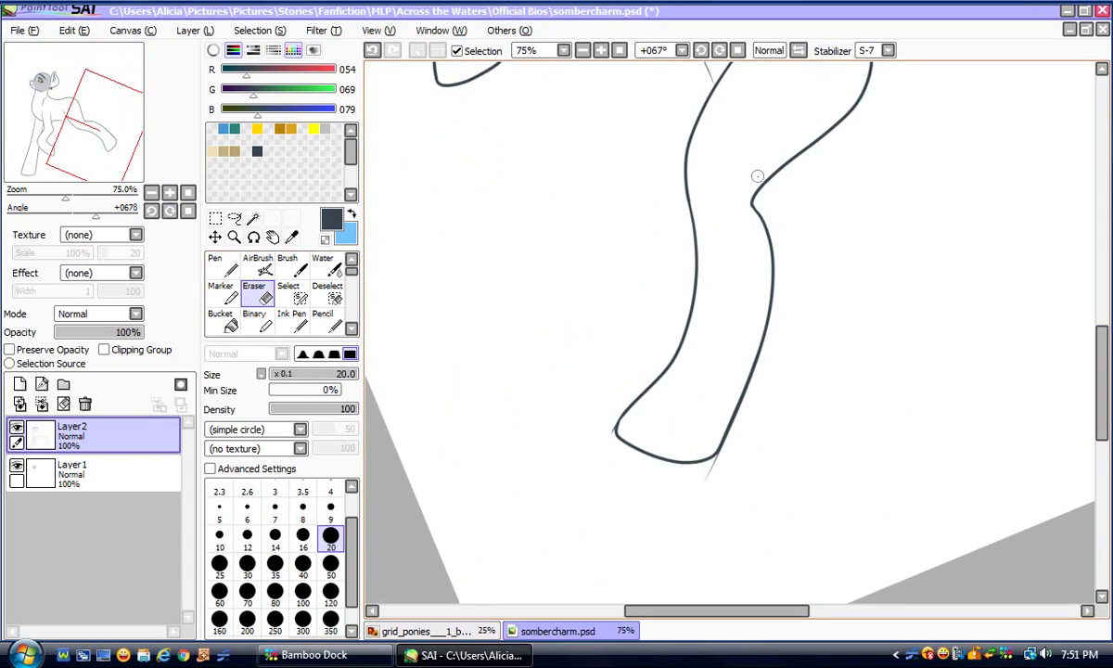
pyautogui.moveTo(766, 179)
pyautogui.mouseDown()
pyautogui.moveTo(776, 175)
pyautogui.moveTo(758, 213)
pyautogui.moveTo(772, 256)
pyautogui.moveTo(764, 357)
pyautogui.mouseUp()
pyautogui.moveTo(759, 310)
pyautogui.mouseDown()
pyautogui.moveTo(703, 480)
pyautogui.moveTo(705, 452)
pyautogui.moveTo(668, 461)
pyautogui.moveTo(614, 437)
pyautogui.mouseUp()
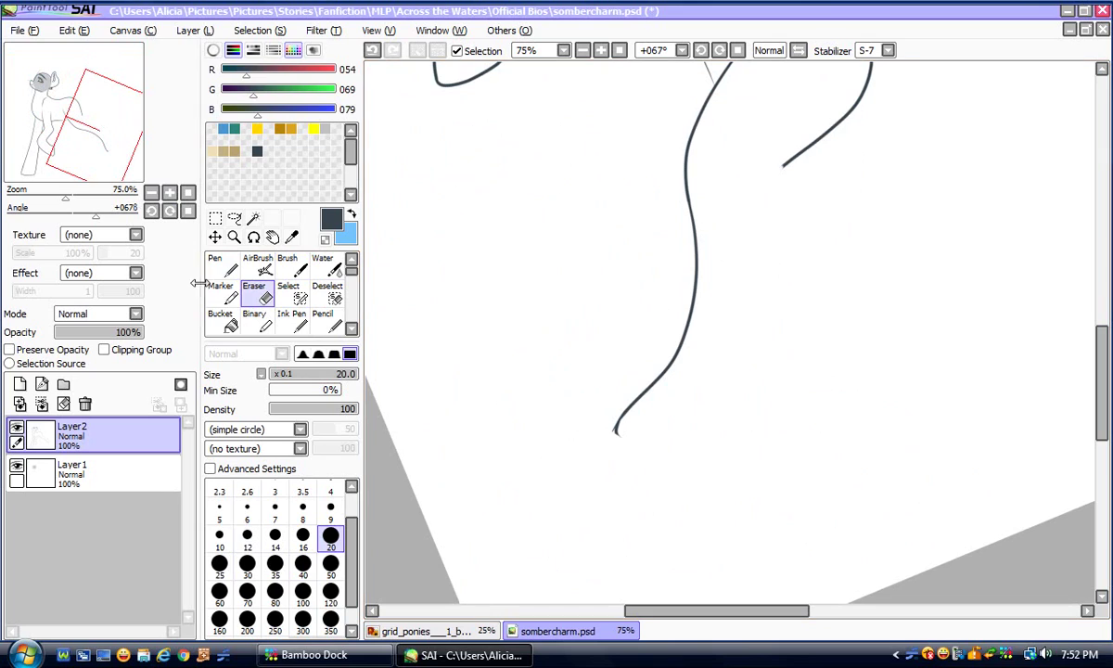
# Redraw the hind leg's rear edge with the size 6 Pen, bending sharply at the hock and curving down to the hoof
pyautogui.press('n')
pyautogui.click(169, 192)
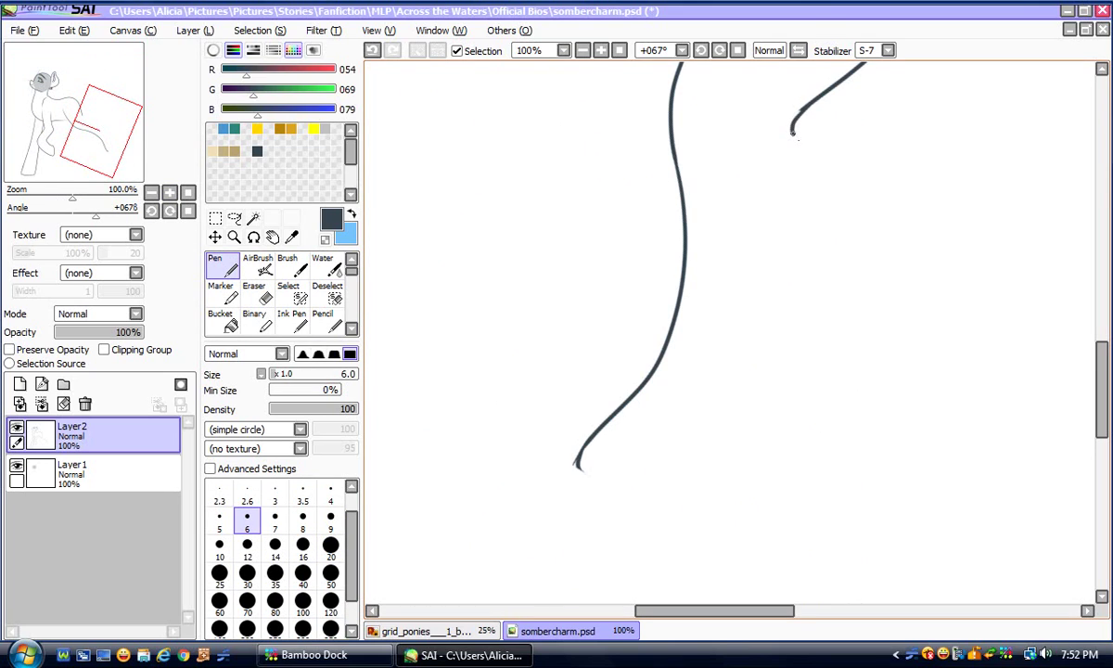
pyautogui.click(372, 50)
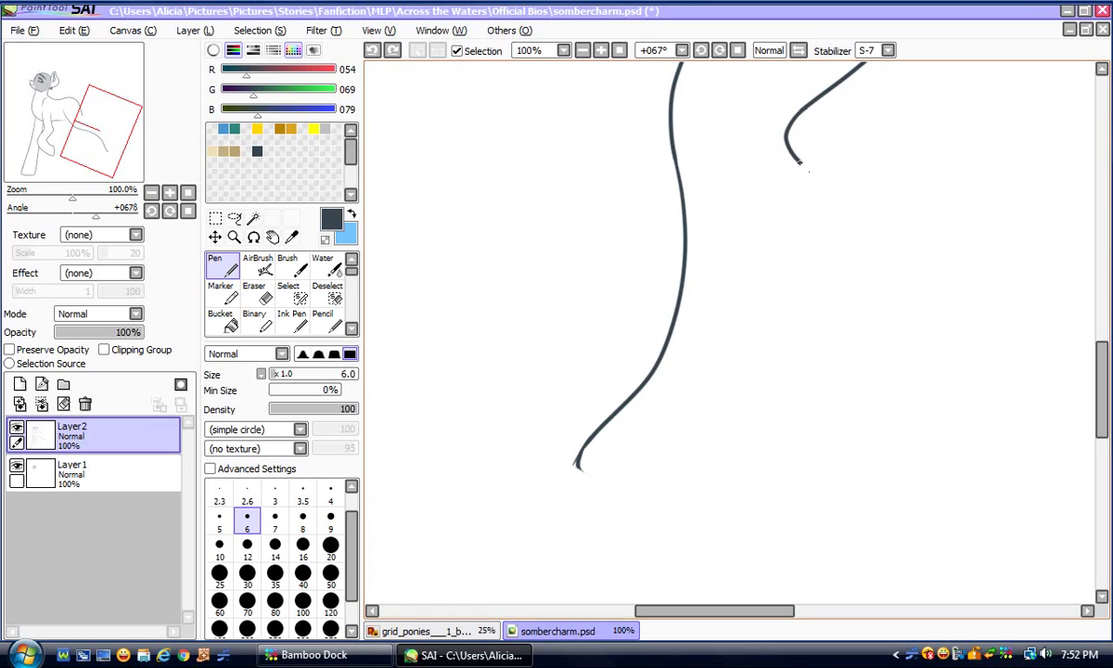
pyautogui.moveTo(810, 177)
pyautogui.mouseDown()
pyautogui.moveTo(755, 412)
pyautogui.moveTo(735, 448)
pyautogui.moveTo(715, 470)
pyautogui.mouseUp()
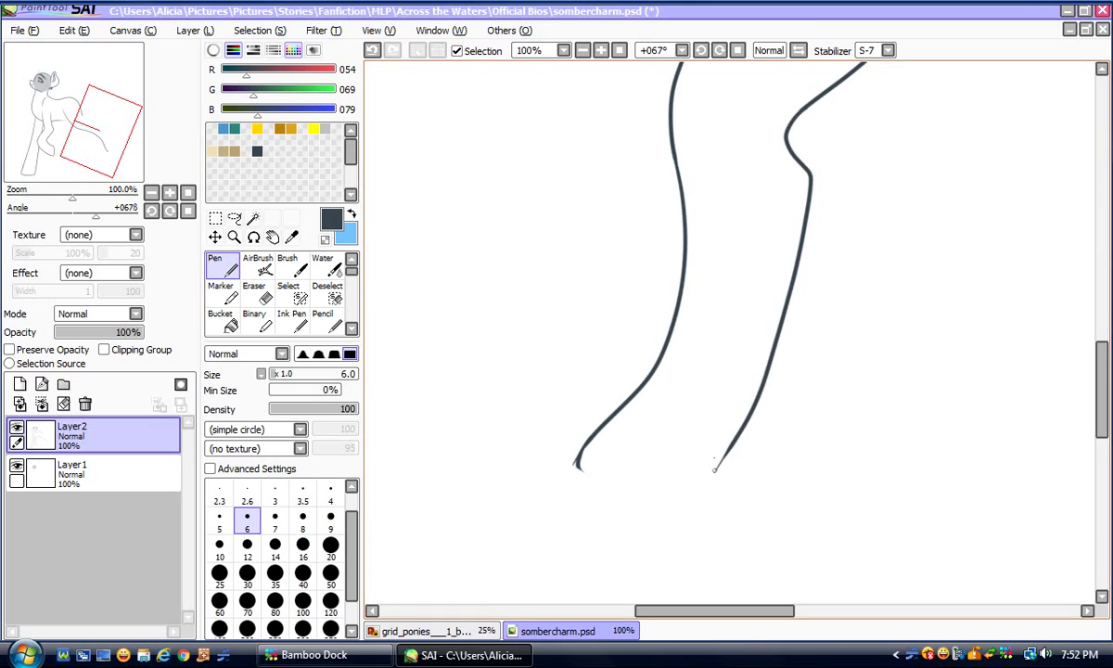
pyautogui.click(372, 50)
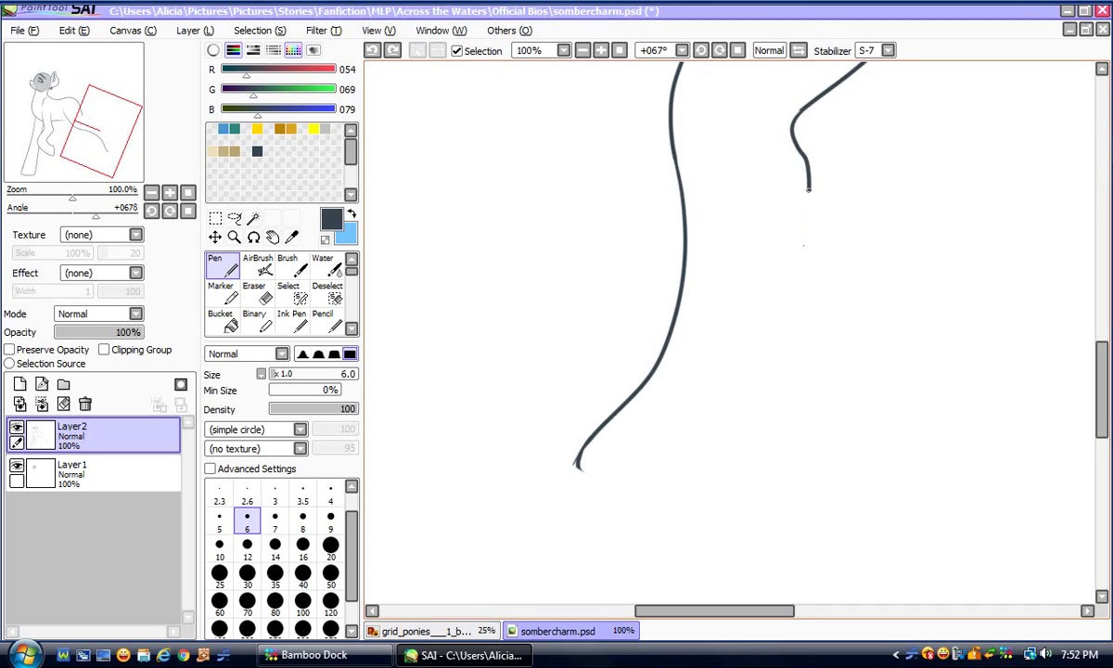
pyautogui.moveTo(808, 189)
pyautogui.mouseDown()
pyautogui.moveTo(788, 303)
pyautogui.moveTo(729, 469)
pyautogui.mouseUp()
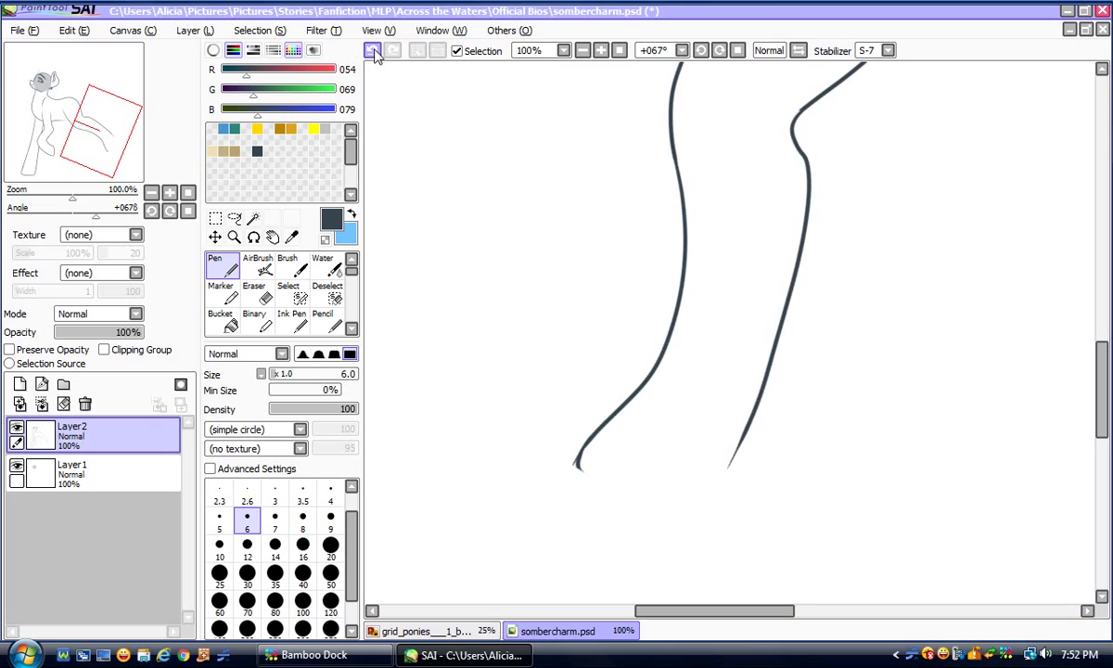
pyautogui.click(372, 50)
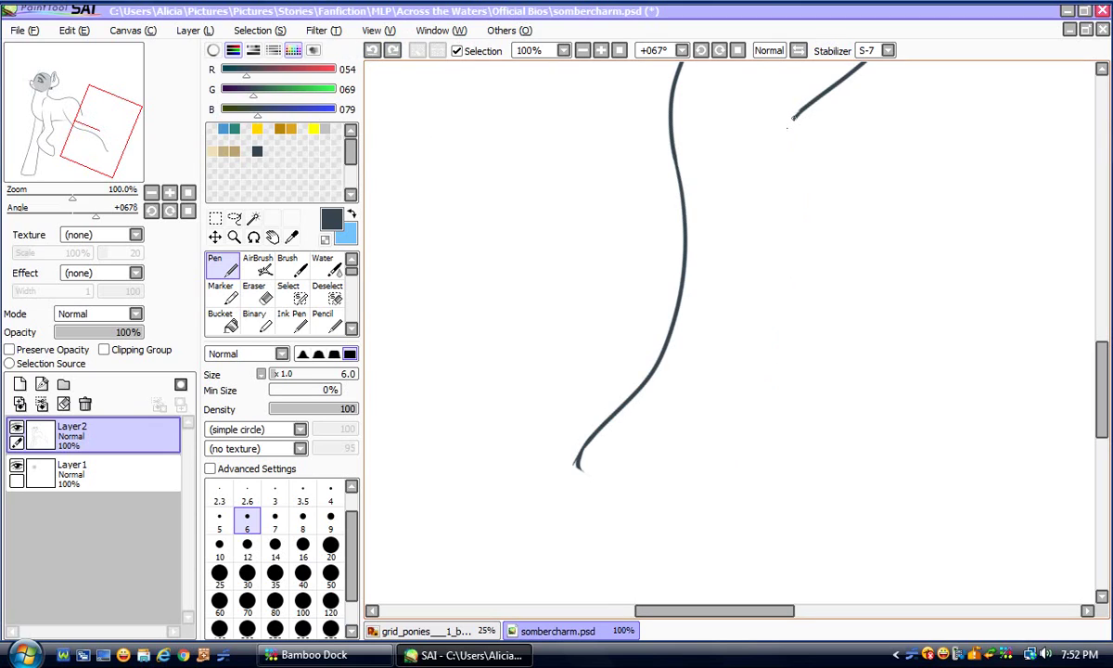
pyautogui.moveTo(809, 169)
pyautogui.mouseDown()
pyautogui.moveTo(785, 372)
pyautogui.moveTo(738, 466)
pyautogui.moveTo(671, 533)
pyautogui.mouseUp()
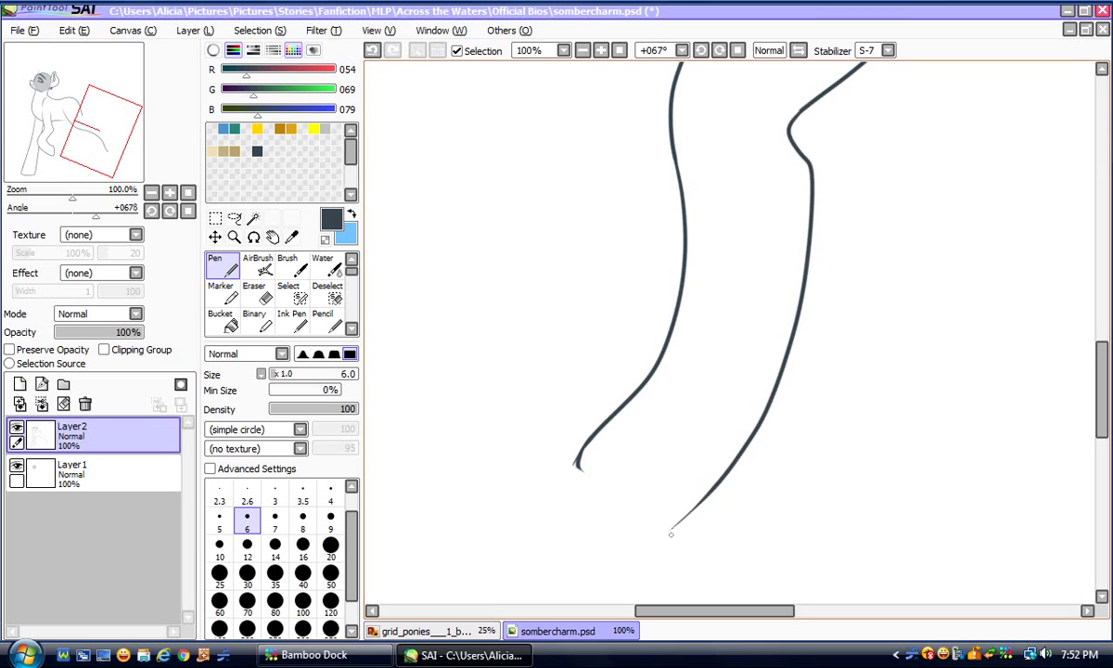
# Erase the lower part of the hind leg's front edge and redraw it with the size 6 Pen, flaring forward at the hoof
pyautogui.click(170, 193)
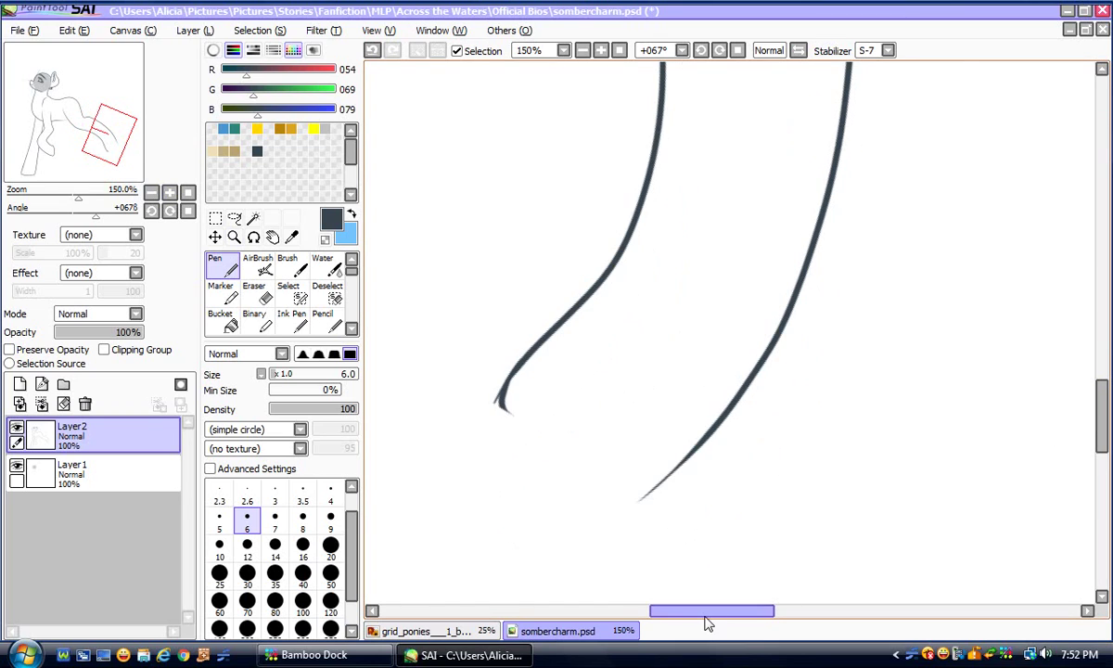
pyautogui.moveTo(706, 611); pyautogui.dragTo(675, 611)
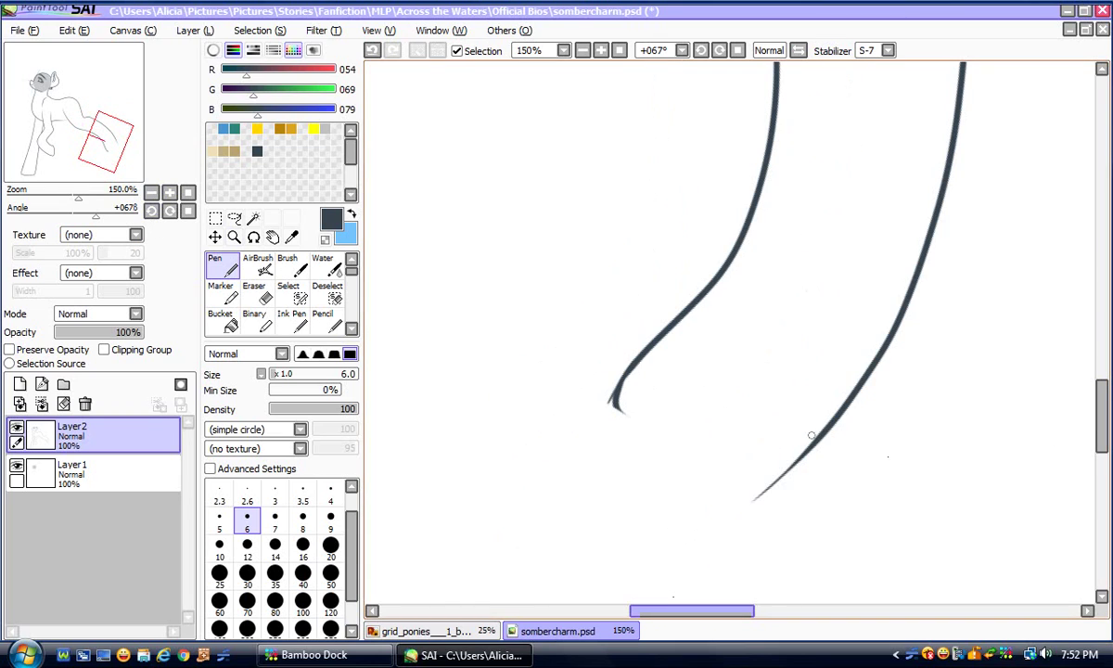
pyautogui.scroll(-2, 713, 268)
pyautogui.click(153, 213)
pyautogui.click(153, 212)
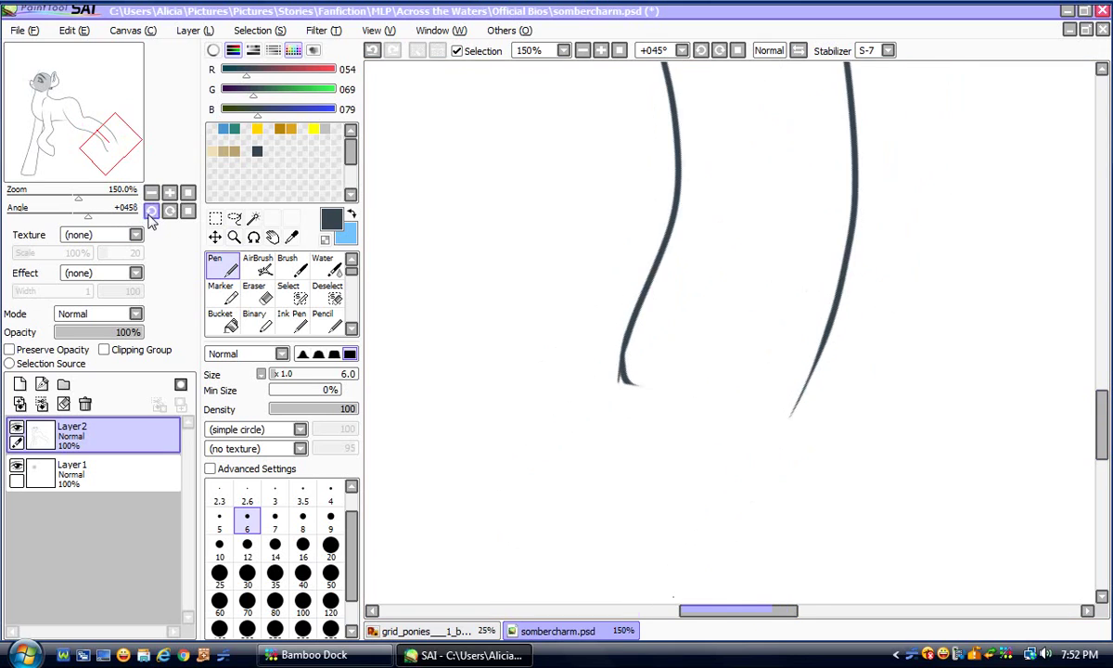
pyautogui.click(153, 213)
pyautogui.click(169, 192)
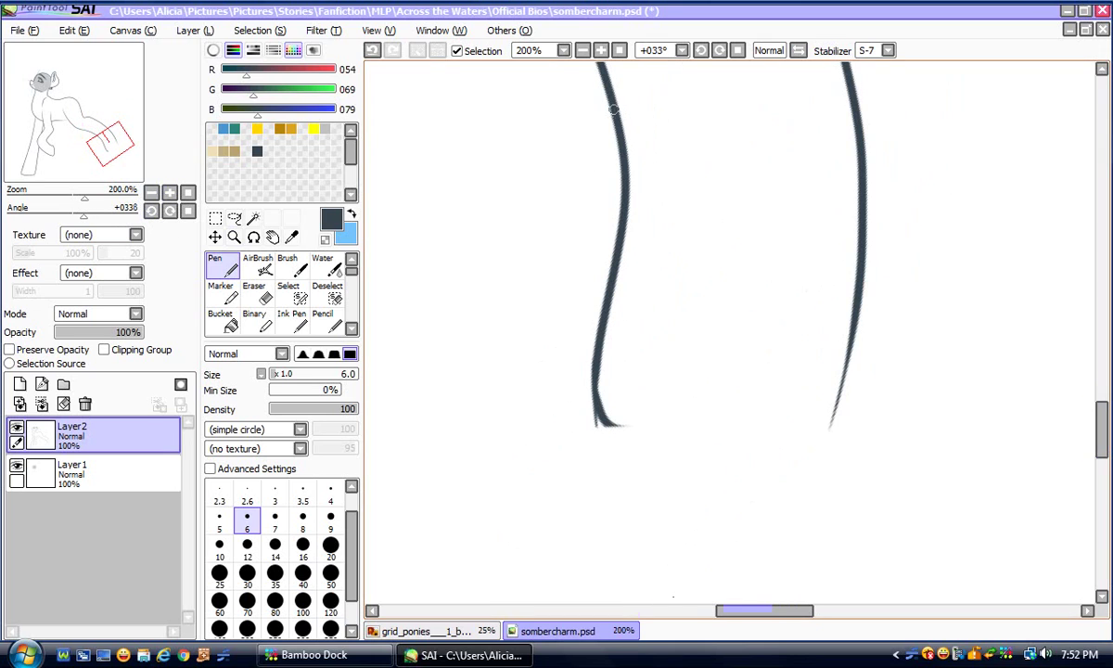
pyautogui.click(264, 295)
pyautogui.moveTo(611, 128)
pyautogui.mouseDown()
pyautogui.moveTo(617, 236)
pyautogui.moveTo(599, 356)
pyautogui.moveTo(622, 433)
pyautogui.mouseUp()
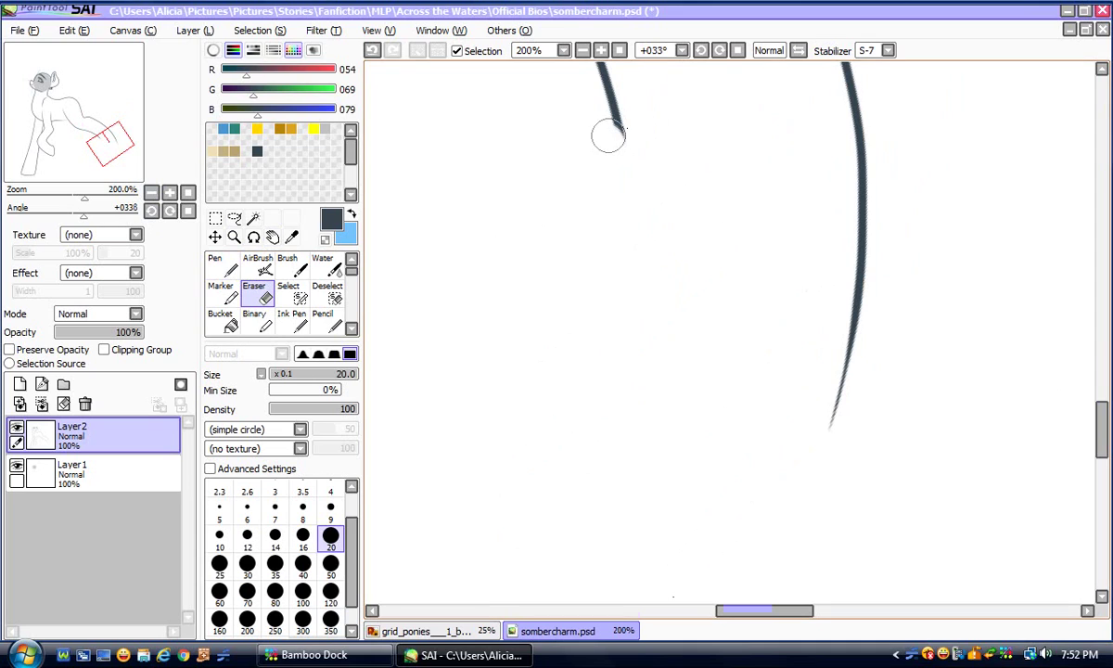
pyautogui.click(221, 263)
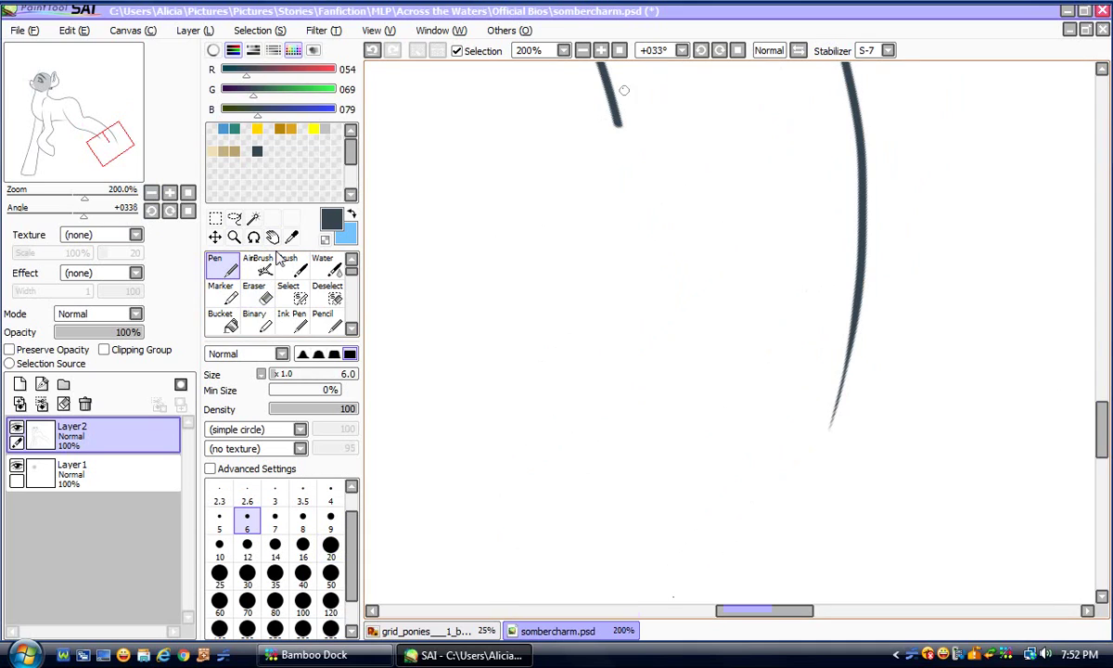
pyautogui.moveTo(606, 83)
pyautogui.mouseDown()
pyautogui.moveTo(613, 174)
pyautogui.moveTo(575, 295)
pyautogui.moveTo(557, 415)
pyautogui.mouseUp()
# Draw the hind hoof's bottom with the Pen, rounding the front corner and curving up into the leg's rear edge
pyautogui.click(170, 192)
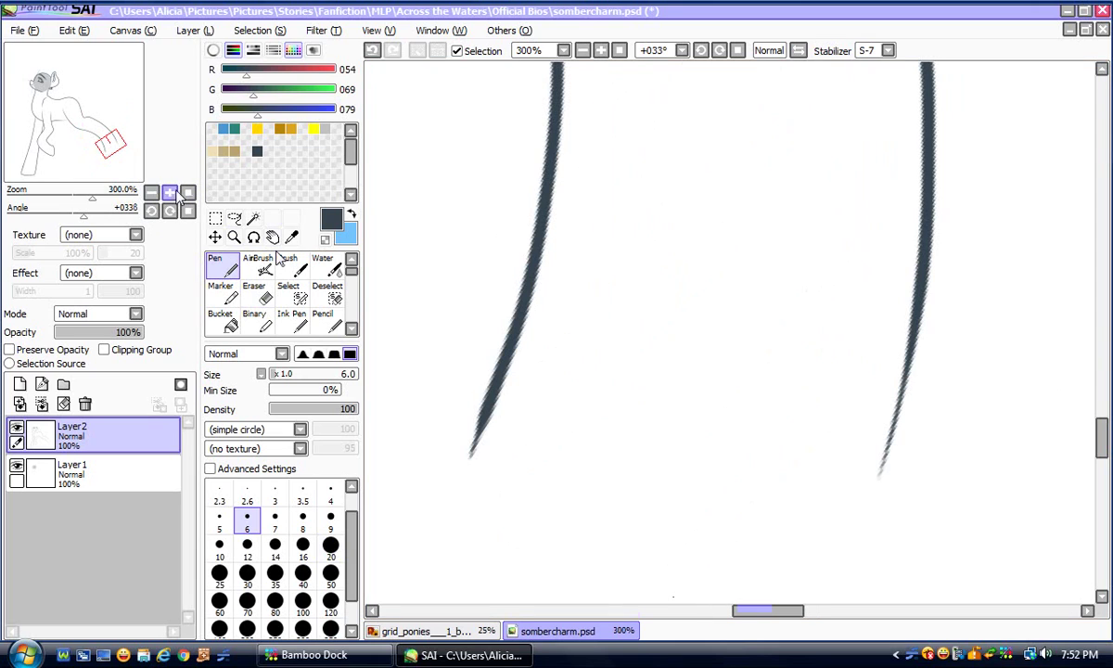
pyautogui.click(170, 212)
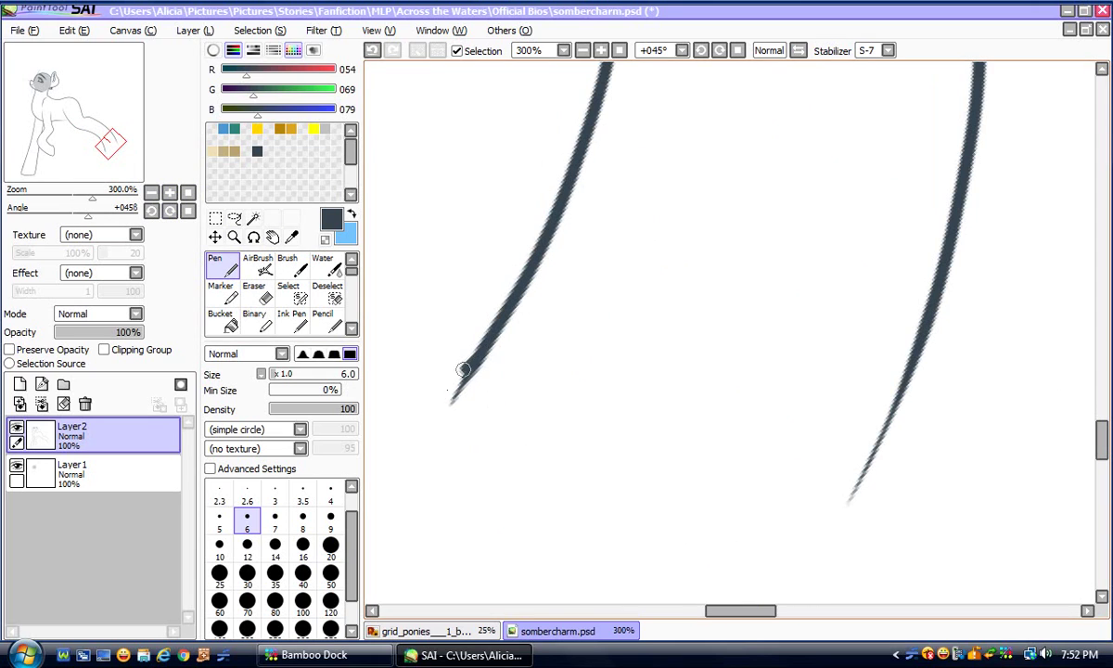
pyautogui.moveTo(446, 394)
pyautogui.mouseDown()
pyautogui.moveTo(464, 417)
pyautogui.moveTo(694, 510)
pyautogui.mouseUp()
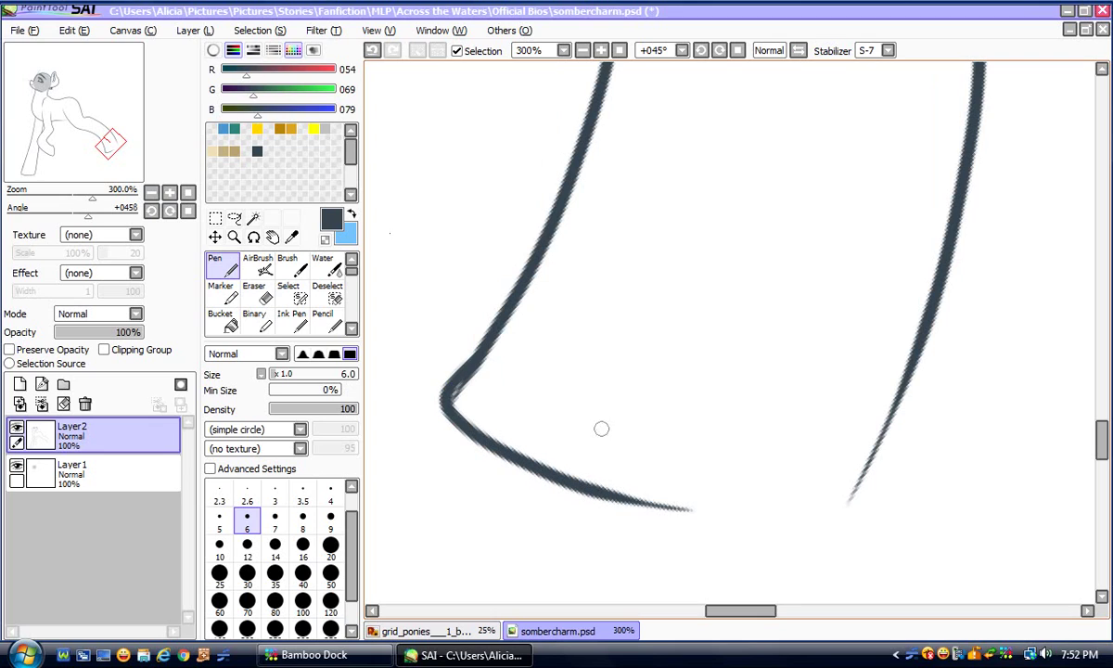
pyautogui.click(376, 54)
pyautogui.moveTo(464, 379)
pyautogui.mouseDown()
pyautogui.moveTo(497, 442)
pyautogui.moveTo(677, 492)
pyautogui.moveTo(800, 508)
pyautogui.moveTo(928, 265)
pyautogui.mouseUp()
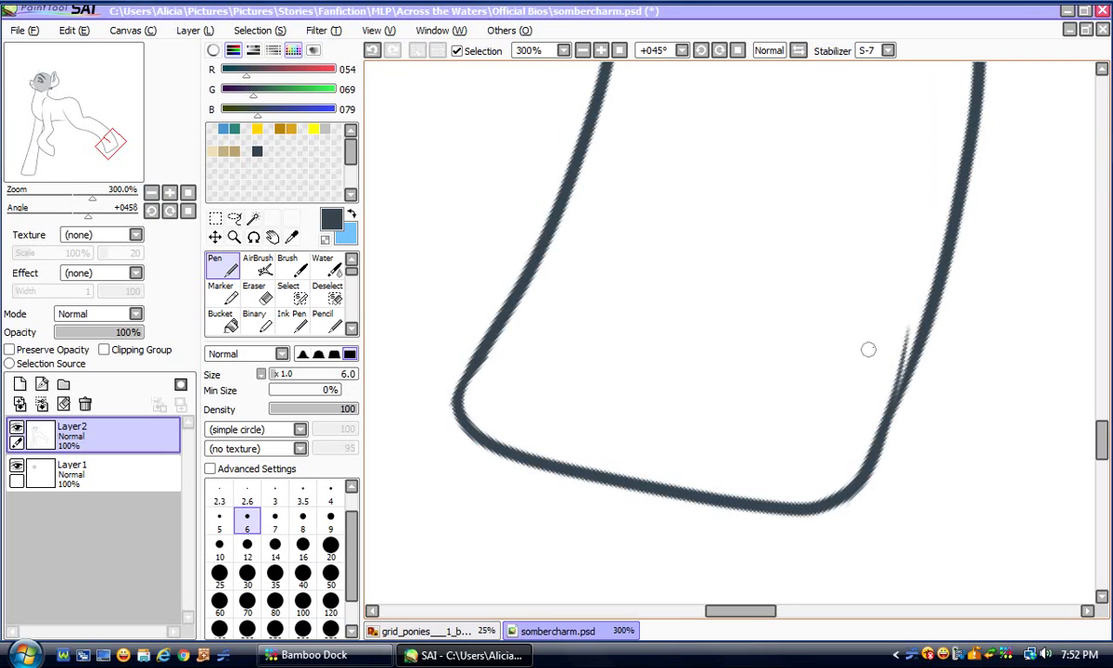
# Erase the hind leg's front edge from the thigh down to the hoof corner with the size 20 Eraser
pyautogui.press('e')
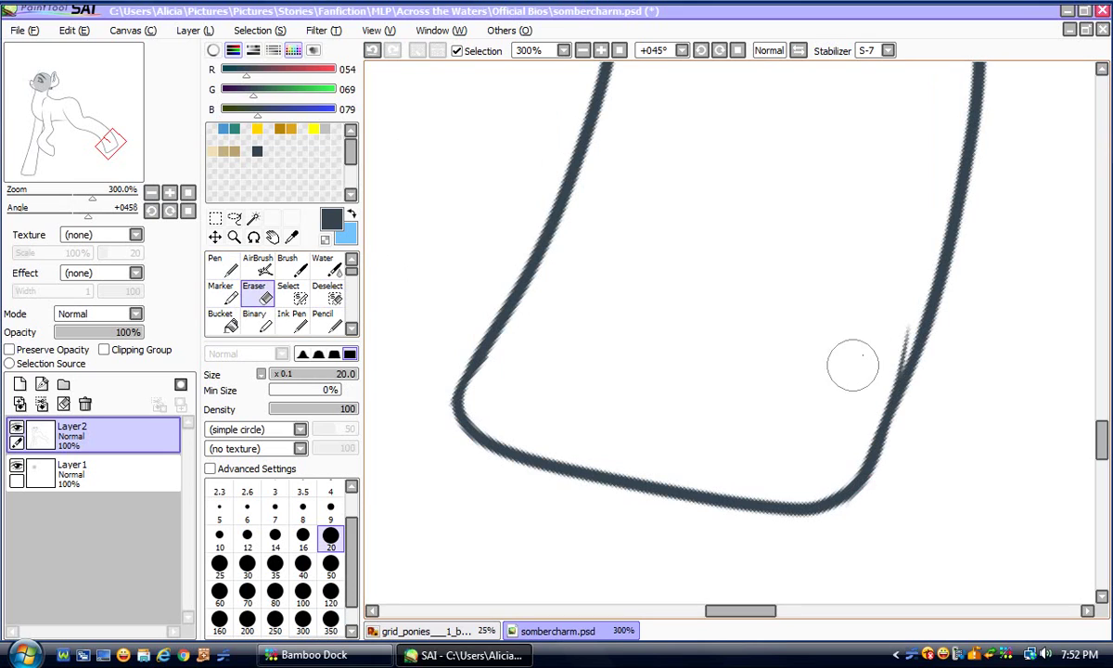
pyautogui.click(186, 194)
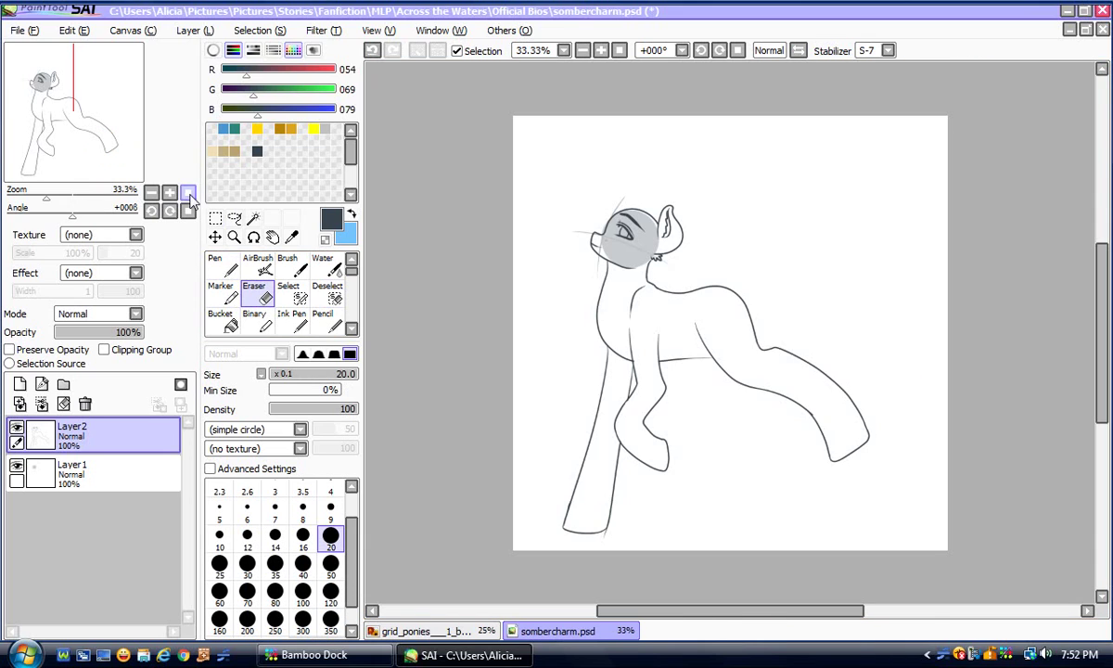
pyautogui.click(170, 193)
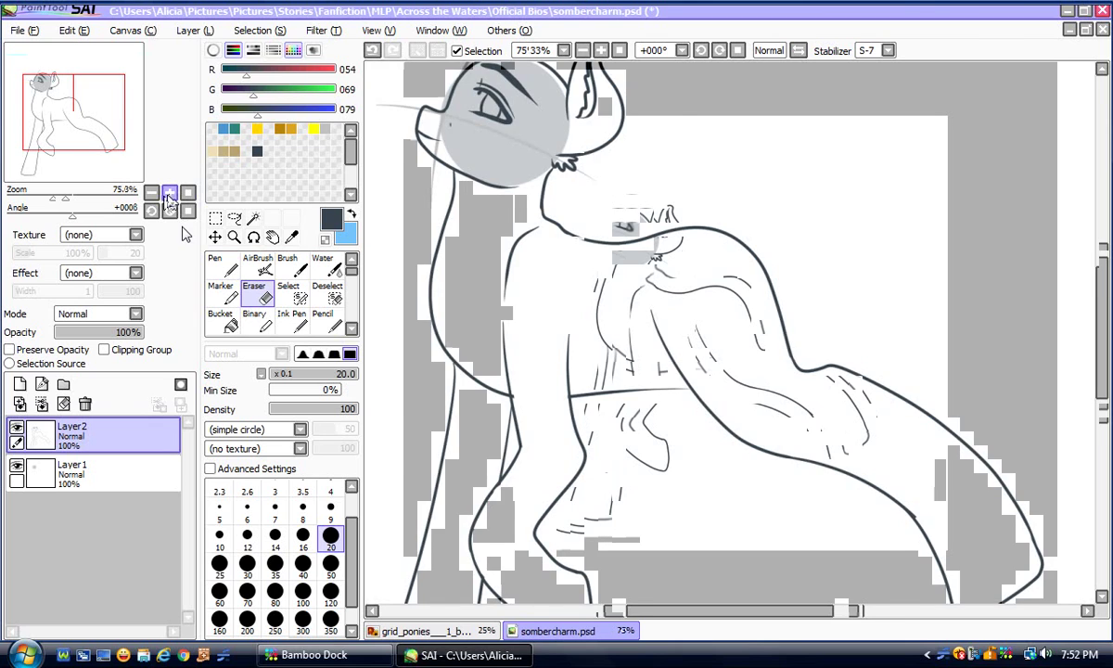
pyautogui.click(173, 211)
pyautogui.click(173, 211)
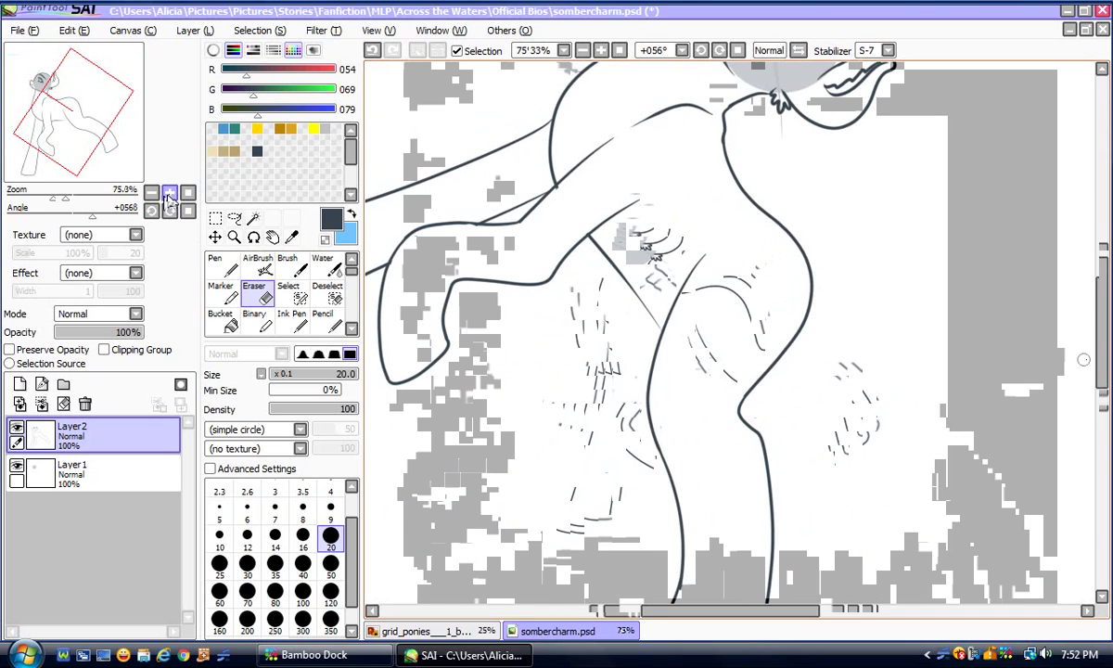
pyautogui.moveTo(1099, 365); pyautogui.dragTo(1098, 402)
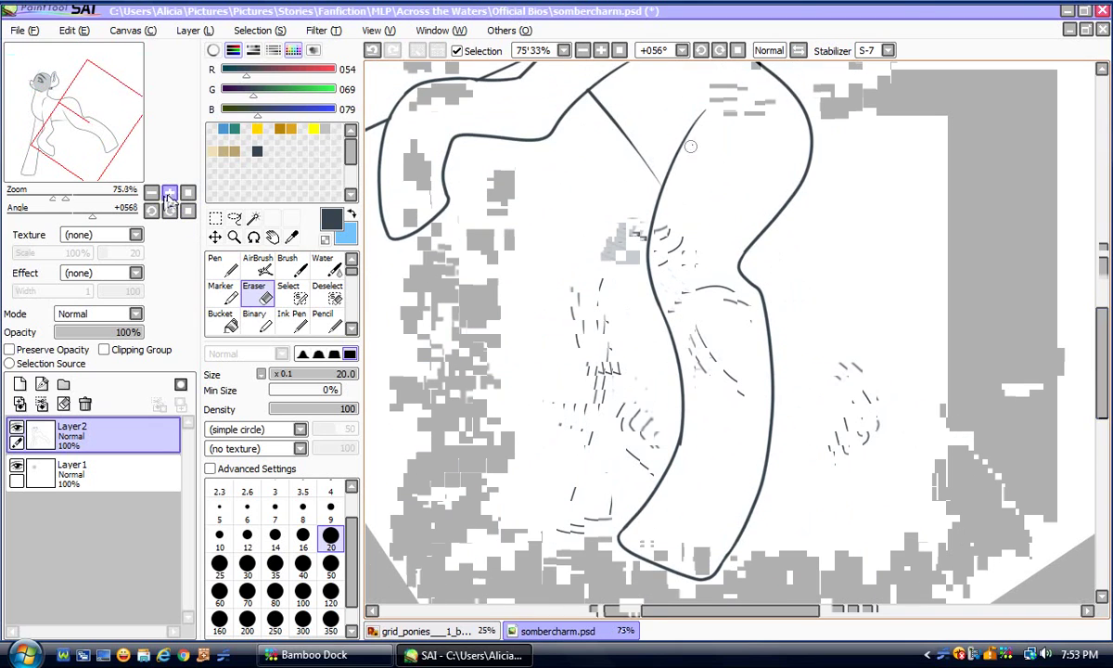
pyautogui.moveTo(659, 208); pyautogui.dragTo(650, 277)
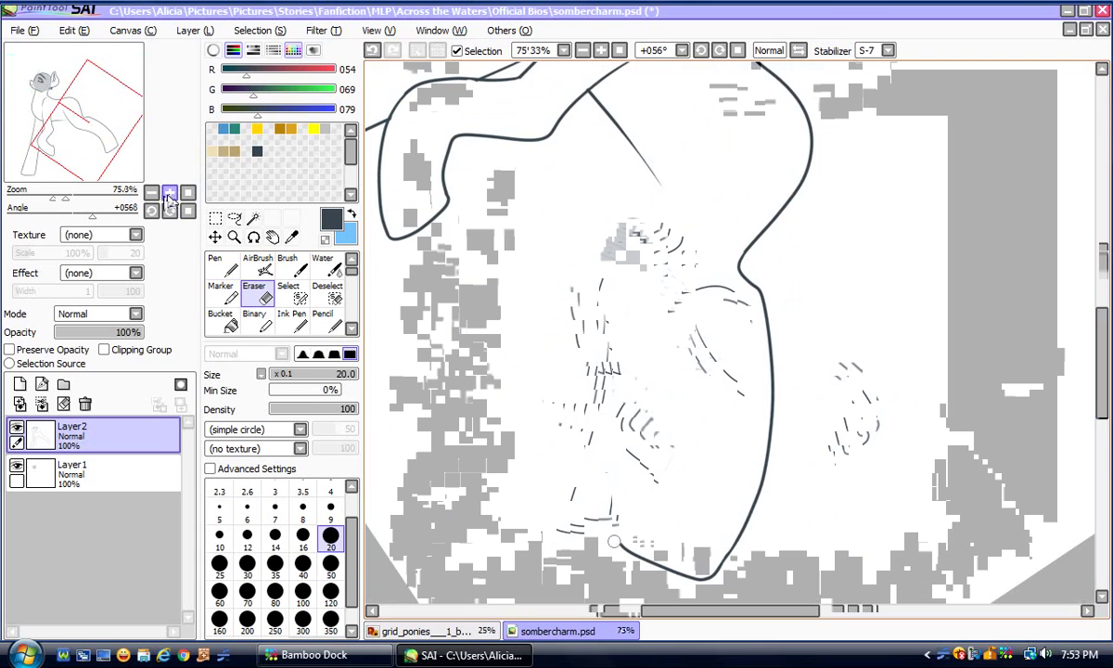
# Redraw the hind leg's front edge with the size 6 Pen from the thigh, bending at the knee and curving down to the hoof corner
pyautogui.click(219, 262)
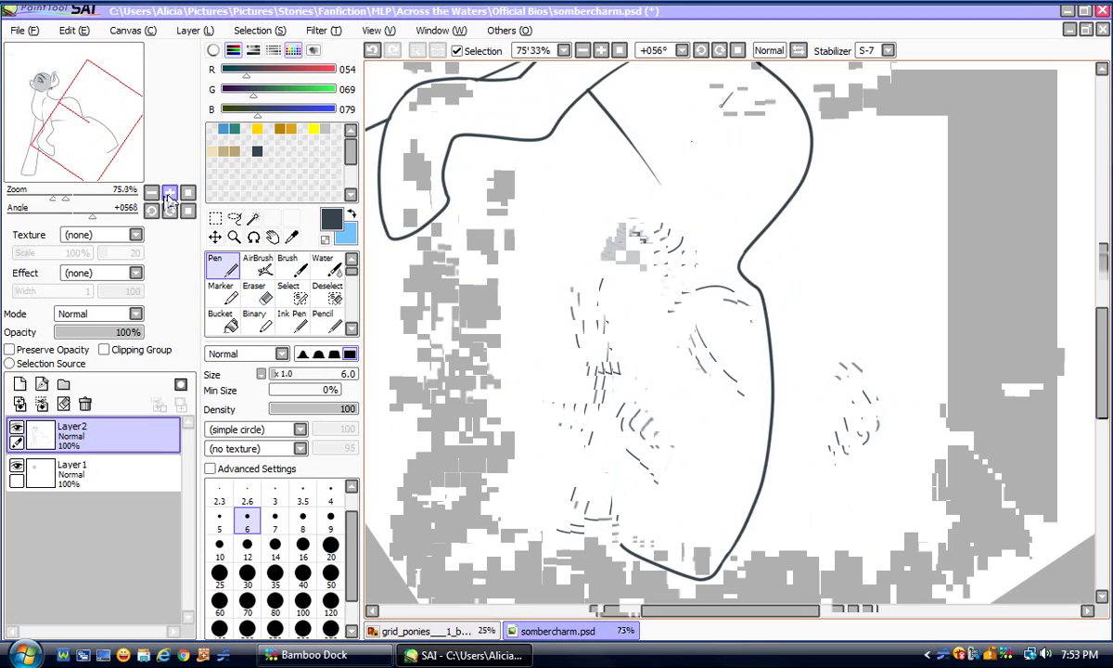
pyautogui.hotkey('ctrl', 'z')
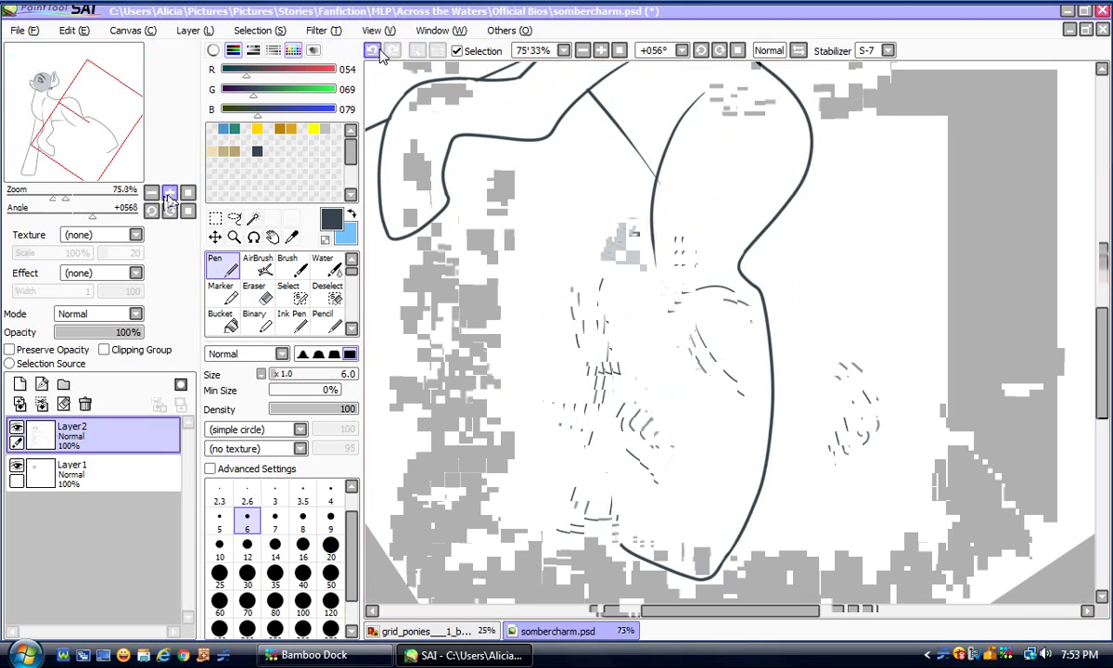
pyautogui.hotkey('ctrl', 'z')
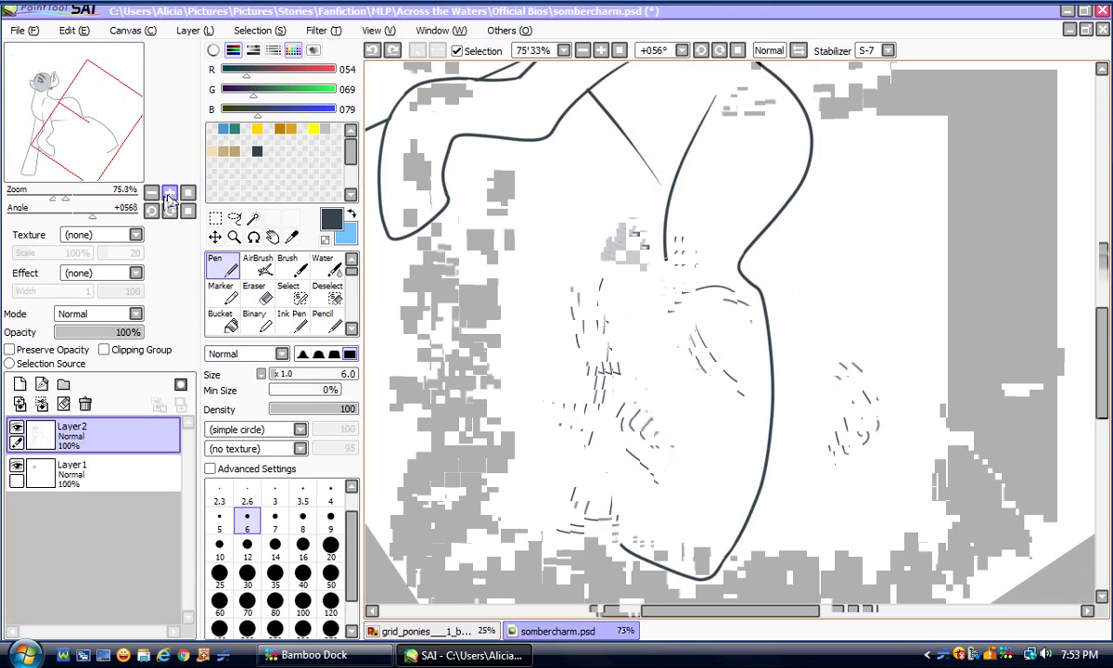
pyautogui.click(169, 195)
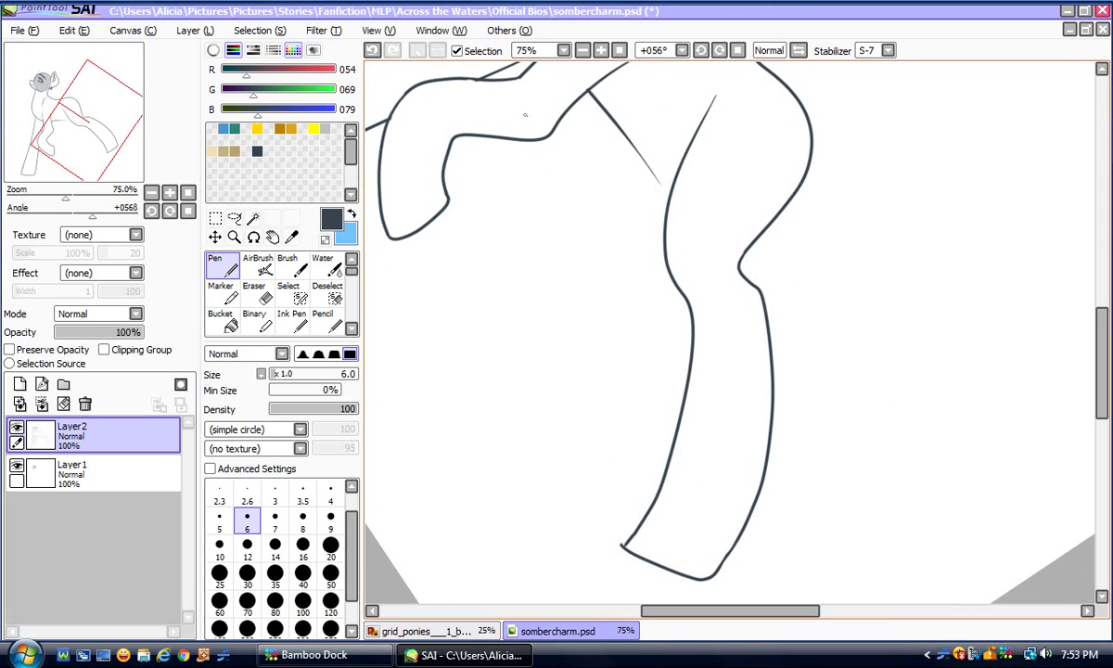
pyautogui.click(187, 192)
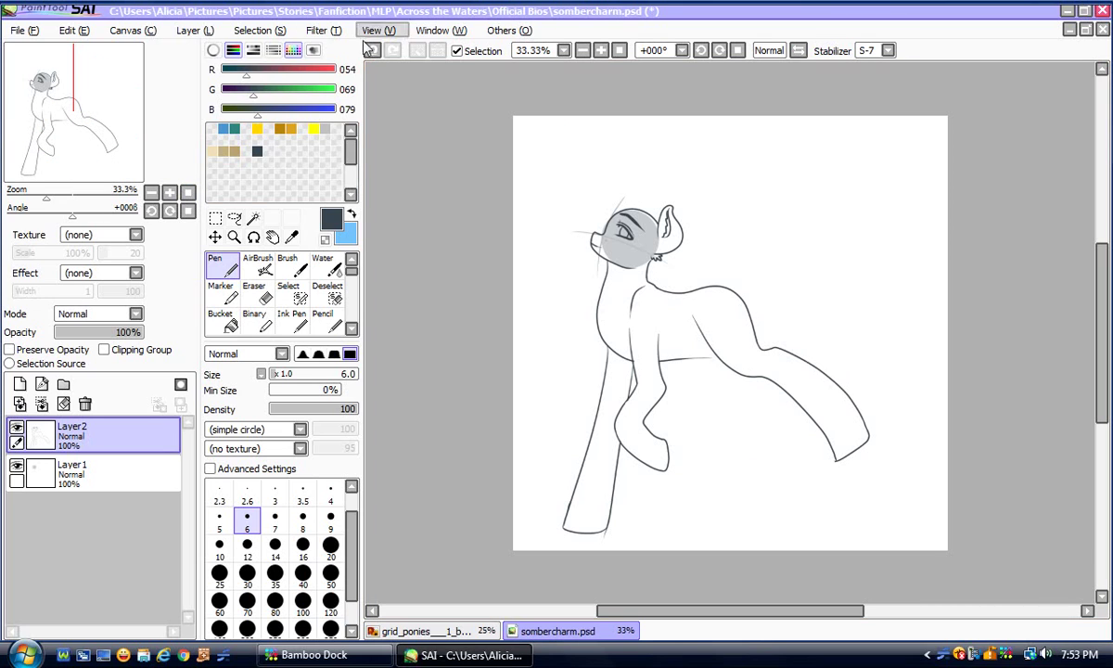
# Erase the hind hoof's bottom with the size 20 Eraser and redraw it as a deeper rounded curve with the size 6 Pen
pyautogui.click(169, 193)
pyautogui.click(170, 193)
pyautogui.moveTo(726, 612); pyautogui.dragTo(790, 611)
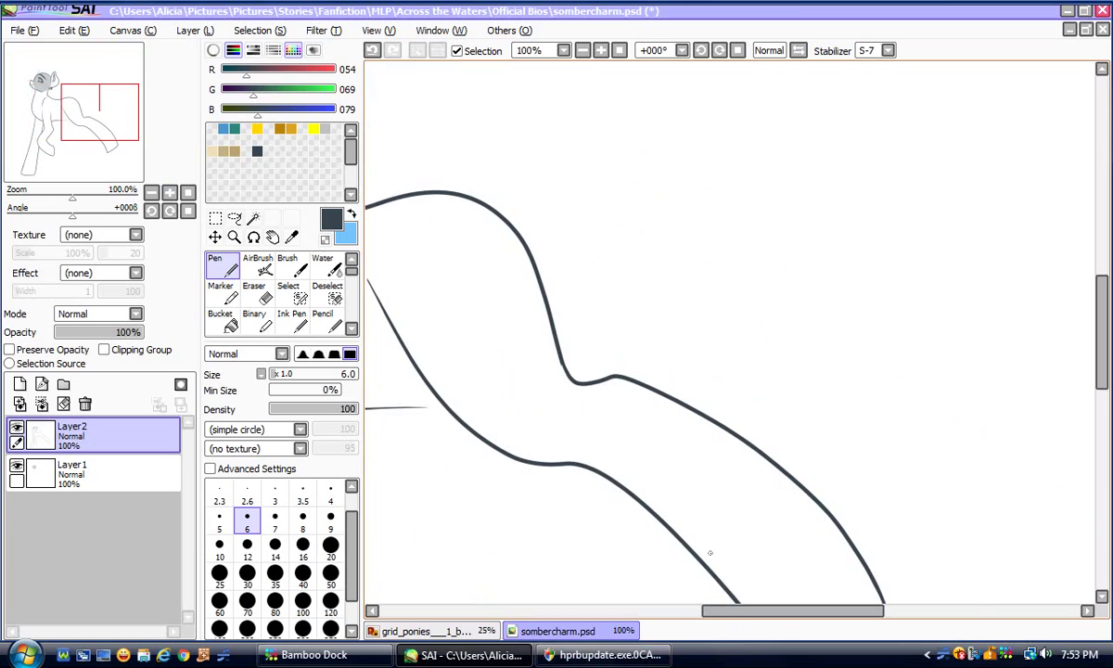
pyautogui.click(169, 211)
pyautogui.click(170, 192)
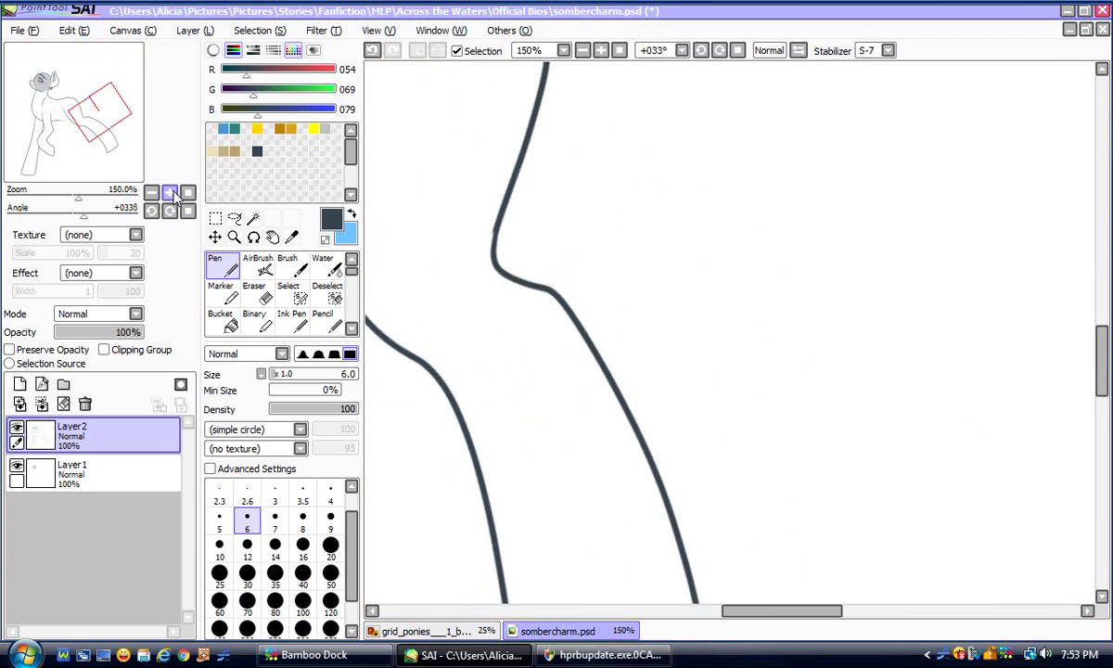
pyautogui.click(170, 192)
pyautogui.scroll(-5, 1034, 371)
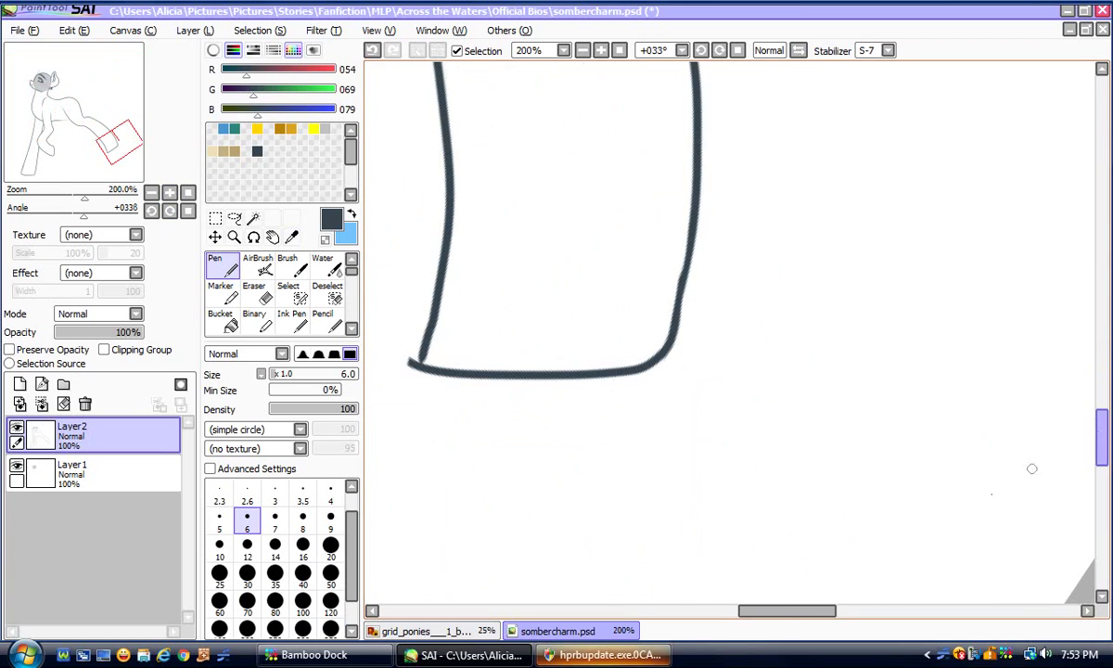
pyautogui.moveTo(779, 611); pyautogui.dragTo(757, 612)
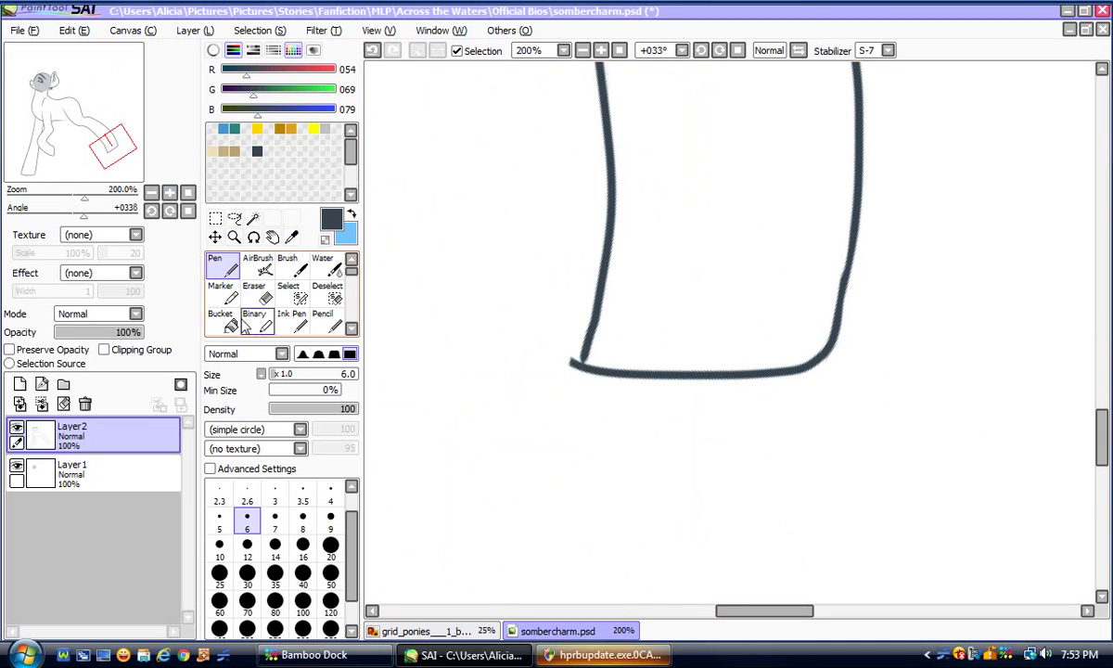
pyautogui.press('e')
pyautogui.moveTo(527, 365)
pyautogui.mouseDown()
pyautogui.moveTo(739, 372)
pyautogui.moveTo(801, 365)
pyautogui.moveTo(833, 345)
pyautogui.mouseUp()
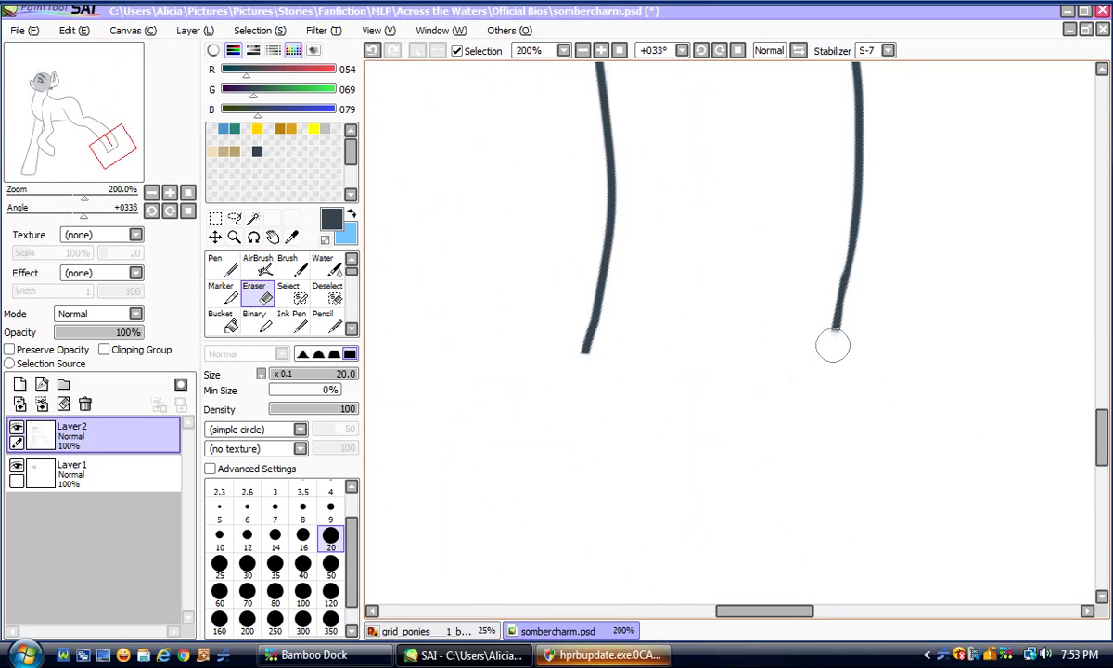
pyautogui.moveTo(633, 368); pyautogui.dragTo(566, 345)
pyautogui.click(222, 263)
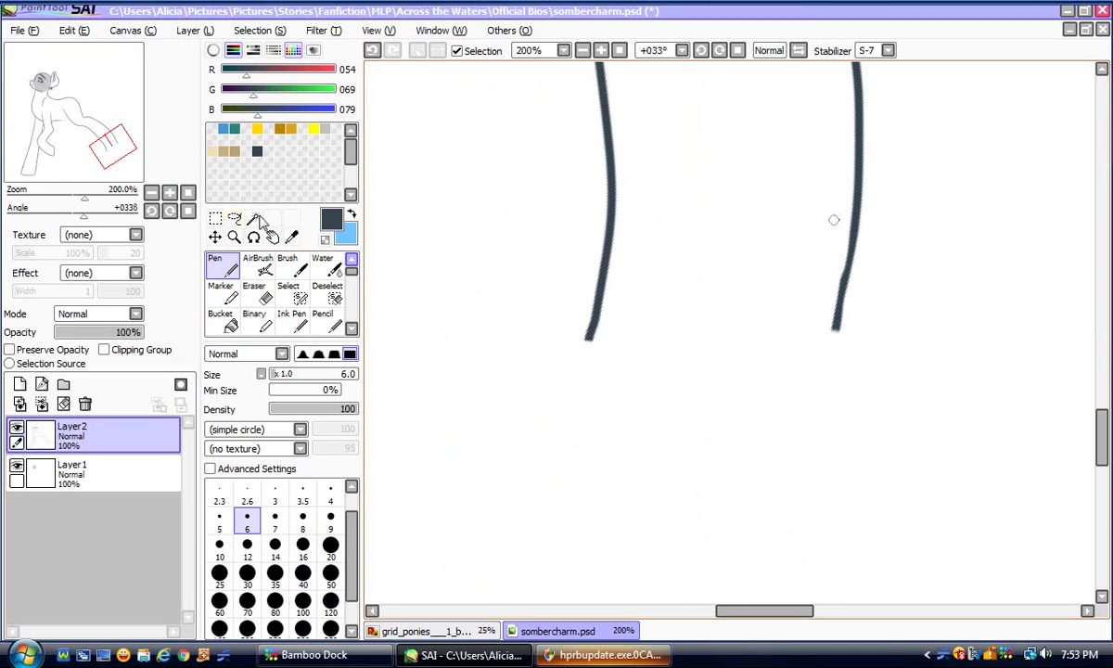
pyautogui.moveTo(851, 250)
pyautogui.mouseDown()
pyautogui.moveTo(839, 320)
pyautogui.moveTo(756, 376)
pyautogui.moveTo(631, 372)
pyautogui.moveTo(594, 295)
pyautogui.mouseUp()
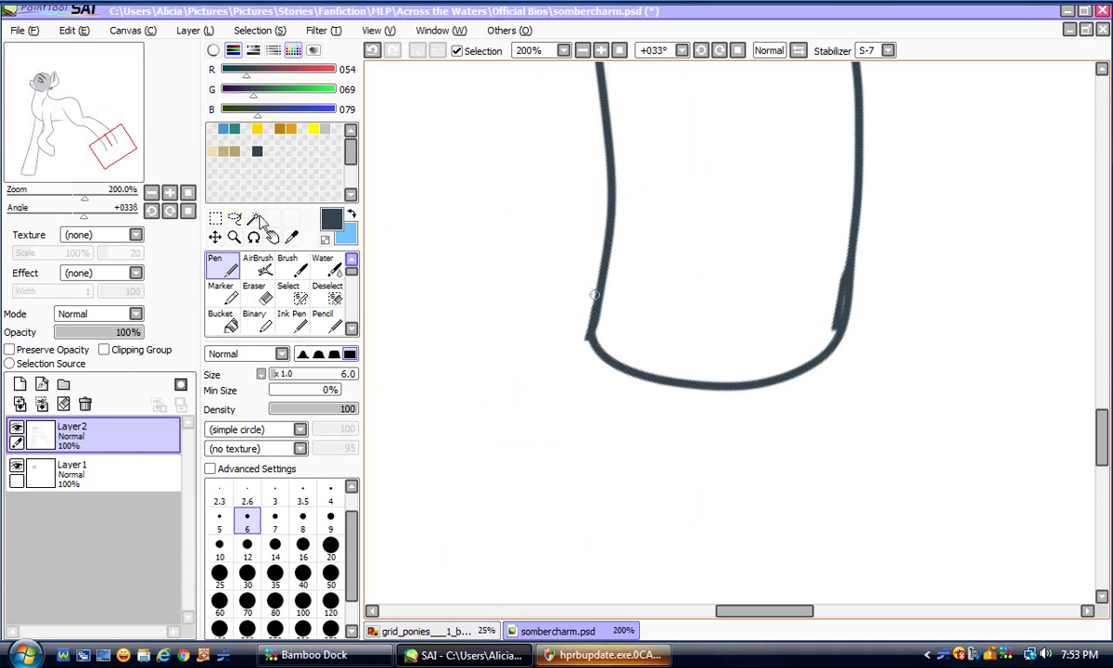
# Erase the doubled line end at the hind hoof's rear edge and save sombercharm.psd
pyautogui.click(255, 293)
pyautogui.moveTo(837, 248); pyautogui.dragTo(822, 319)
pyautogui.click(188, 192)
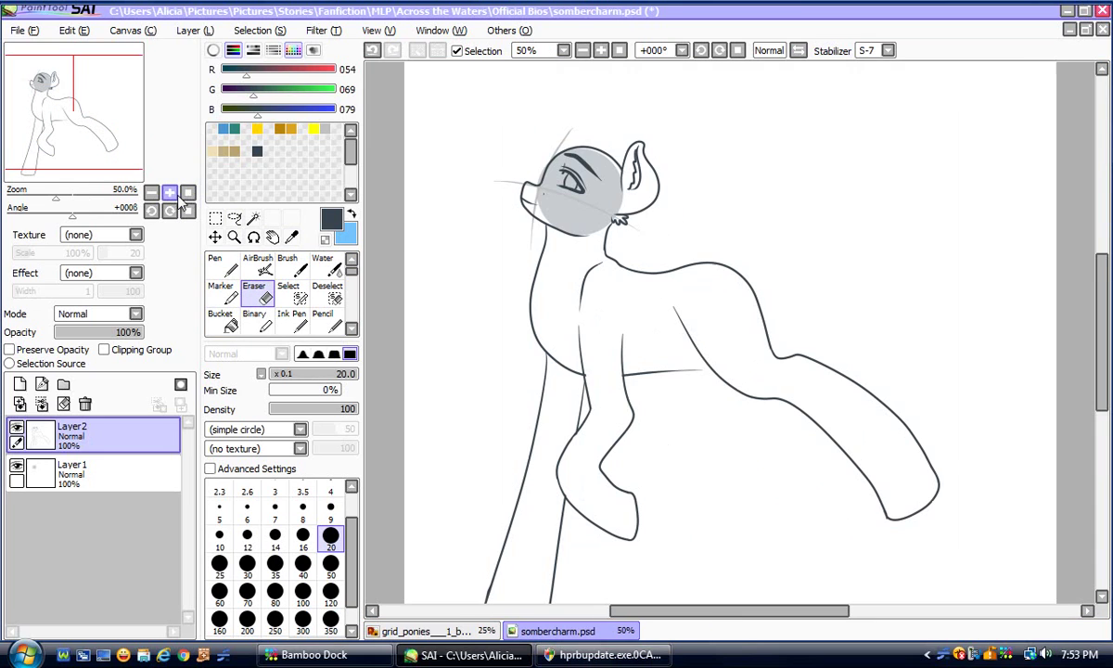
pyautogui.click(33, 32)
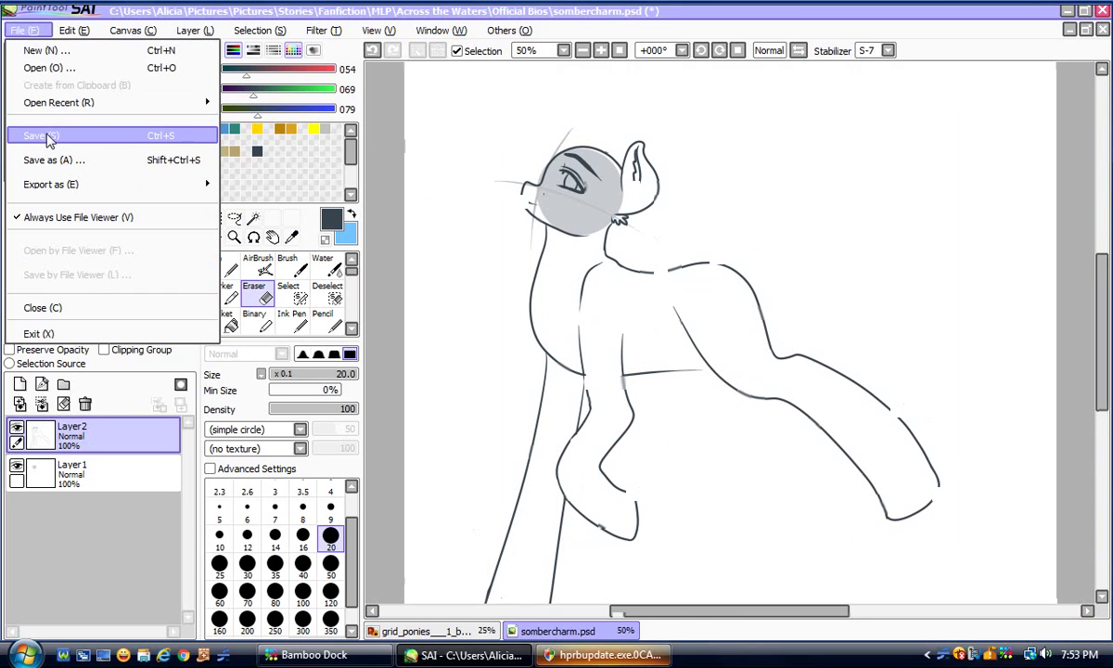
pyautogui.click(45, 139)
# Extend the belly line with the size 6 Pen so it meets the hind leg's front edge
pyautogui.click(170, 193)
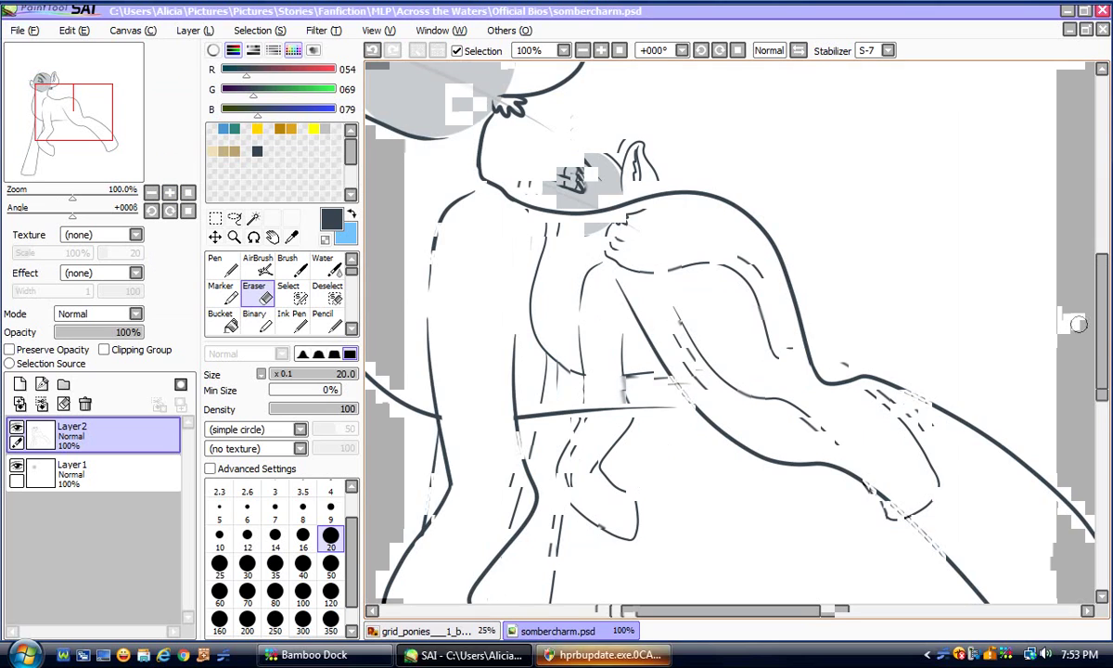
pyautogui.moveTo(714, 616); pyautogui.dragTo(682, 614)
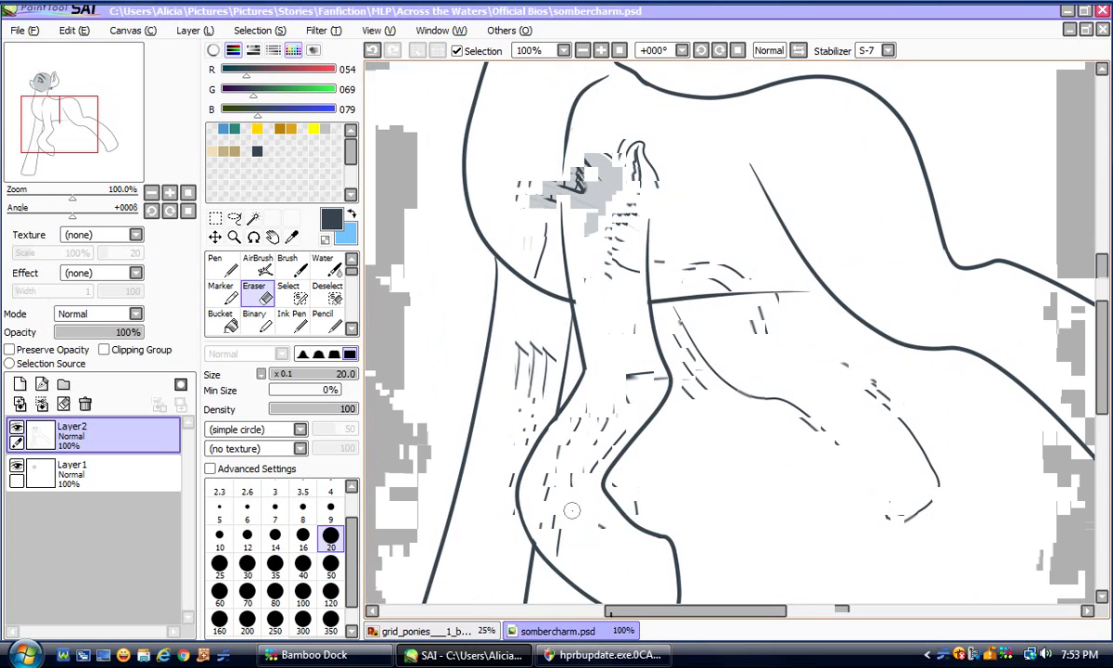
pyautogui.press('n')
pyautogui.click(171, 193)
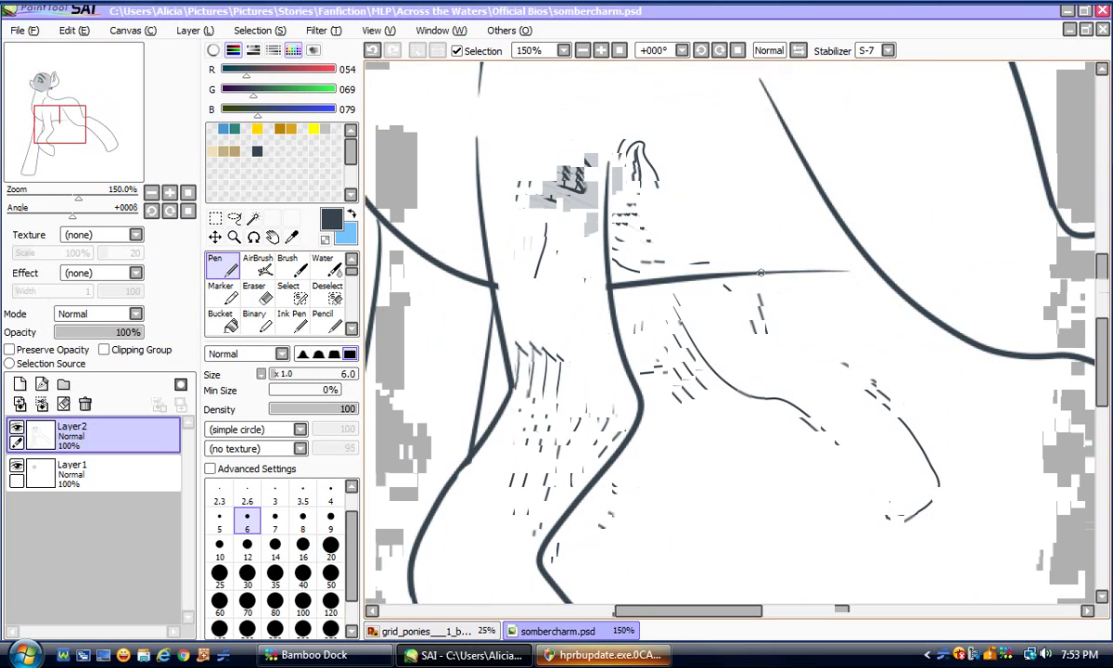
pyautogui.moveTo(707, 275); pyautogui.dragTo(861, 265)
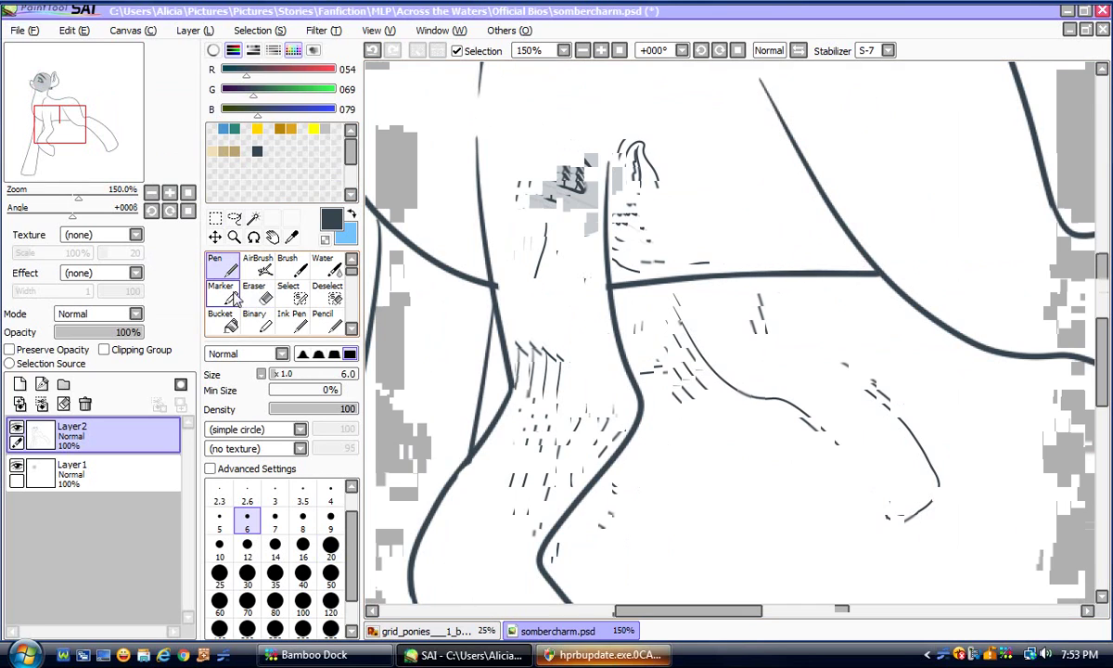
# Erase the tip of the chest line that sticks into the raised front leg with the size 20 Eraser
pyautogui.click(255, 291)
pyautogui.moveTo(503, 282)
pyautogui.mouseDown()
pyautogui.moveTo(505, 266)
pyautogui.moveTo(505, 281)
pyautogui.mouseUp()
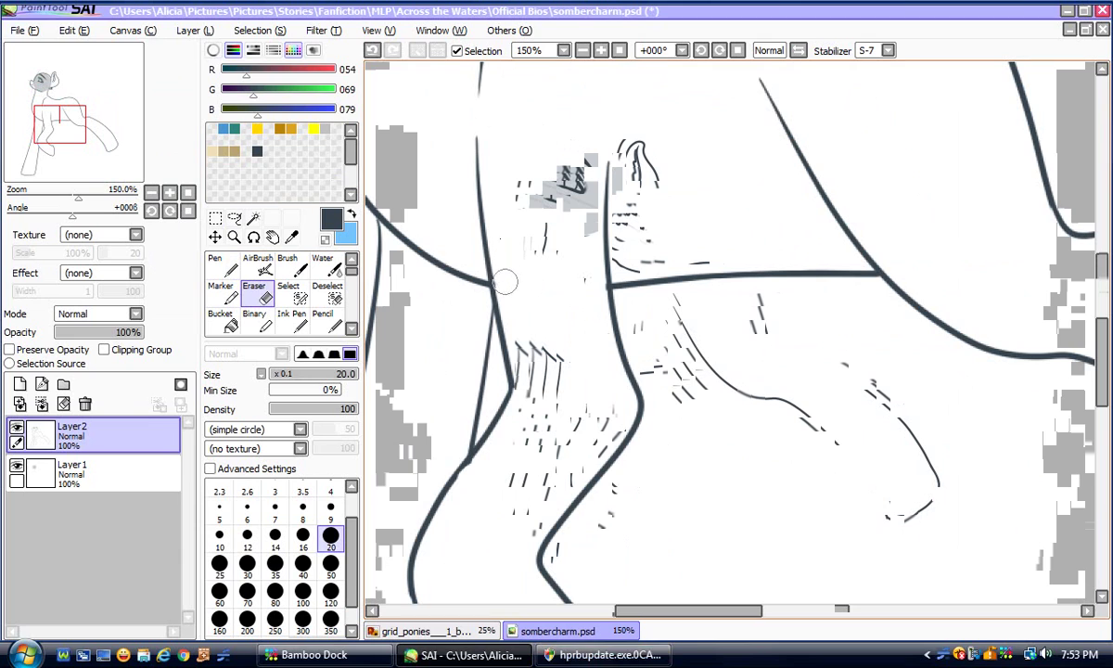
pyautogui.click(221, 269)
pyautogui.click(151, 192)
pyautogui.click(151, 192)
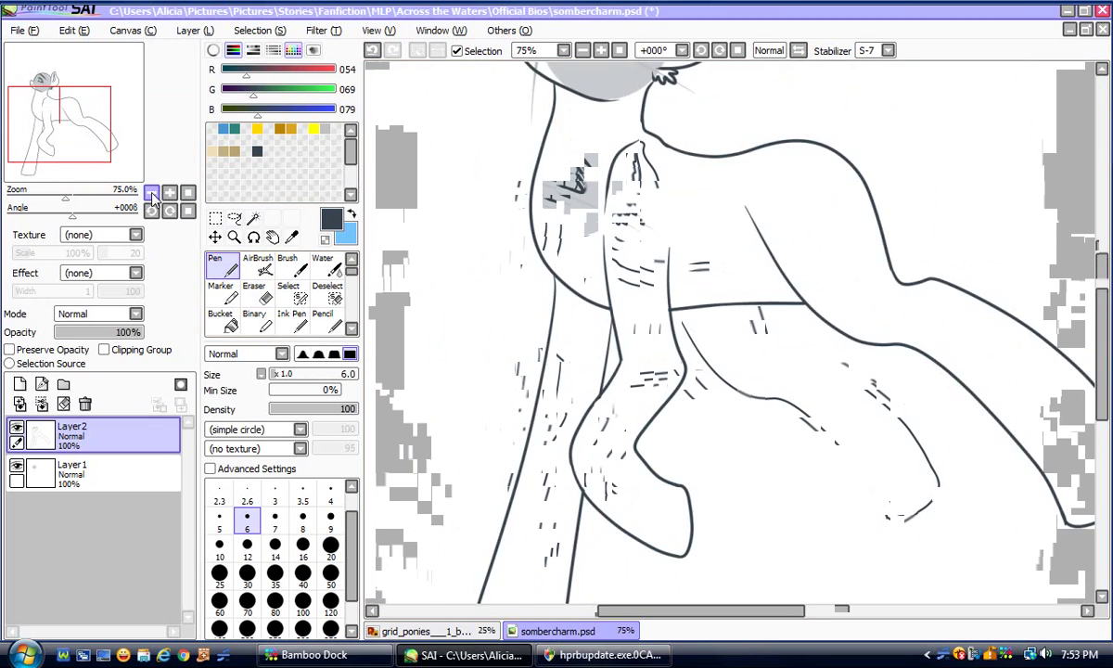
pyautogui.click(151, 192)
pyautogui.moveTo(658, 616); pyautogui.dragTo(682, 616)
pyautogui.click(594, 654)
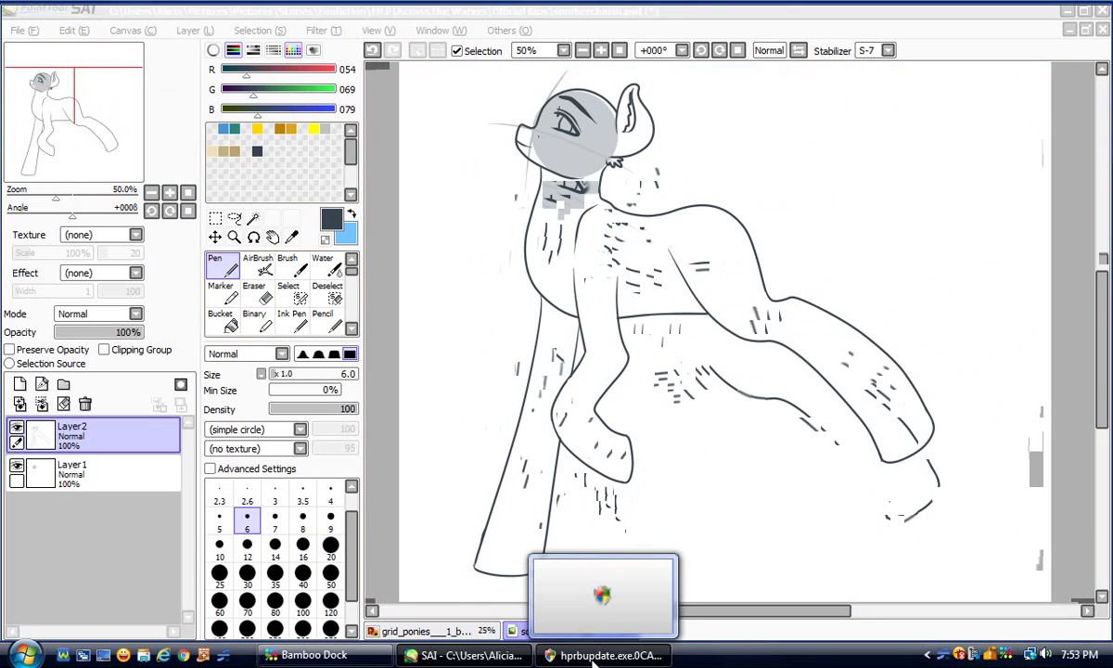
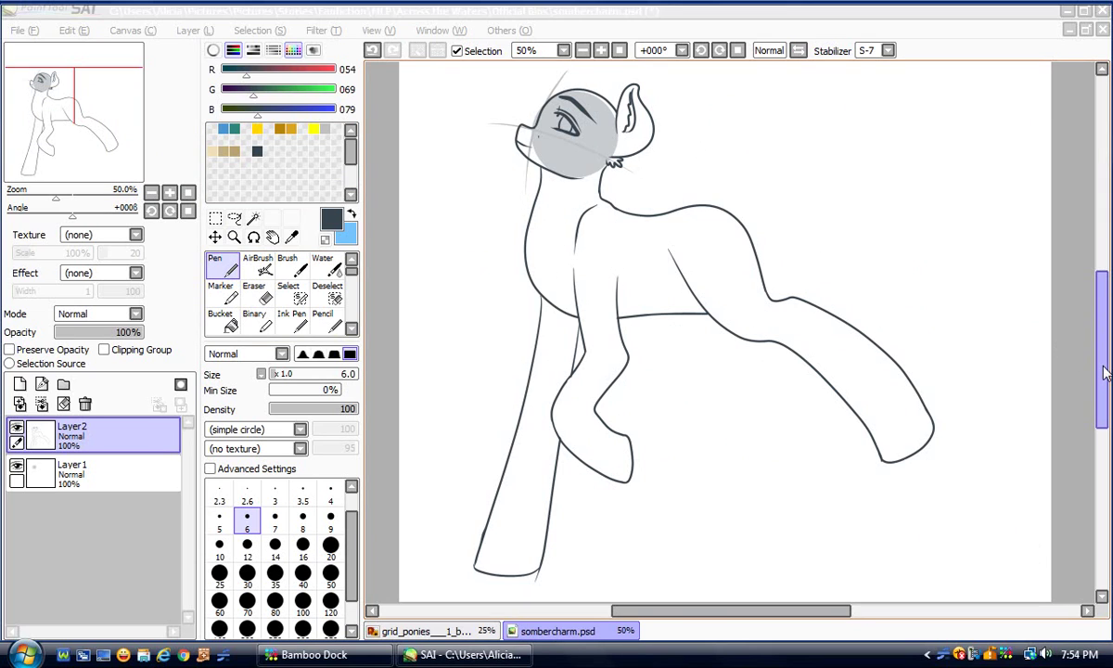
pyautogui.moveTo(1102, 374)
pyautogui.mouseDown()
pyautogui.moveTo(1102, 407)
pyautogui.moveTo(1102, 379)
pyautogui.mouseUp()
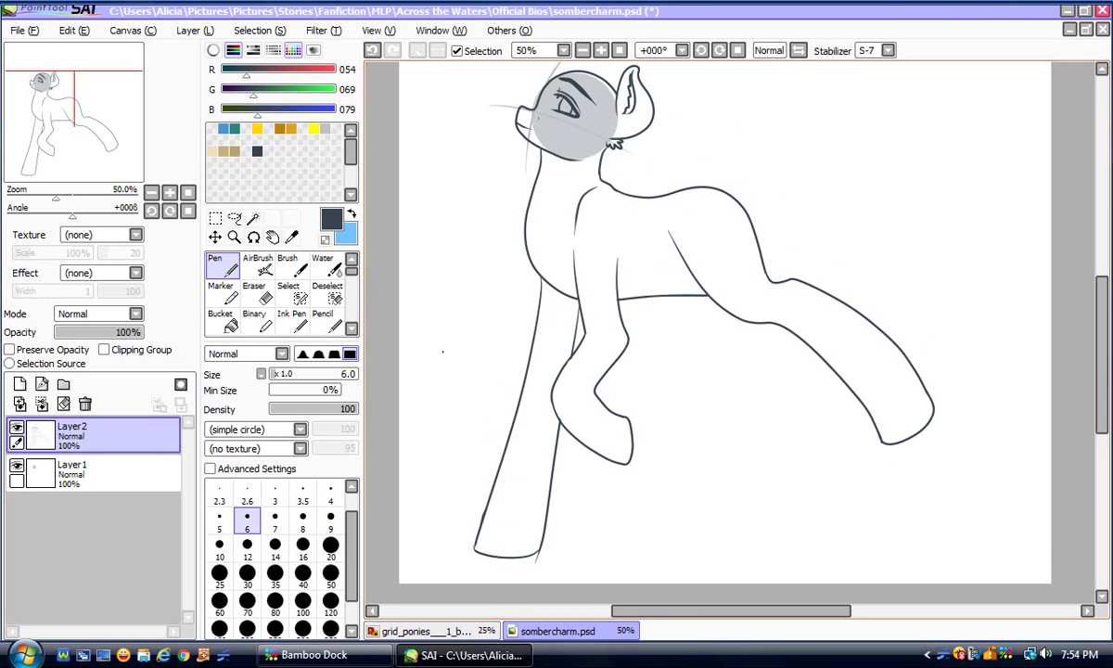
# Draw a straighter rear edge for the lower hind leg with the size 6 Pen, from the hock down past the hoof's bottom curve
pyautogui.moveTo(674, 612); pyautogui.dragTo(743, 611)
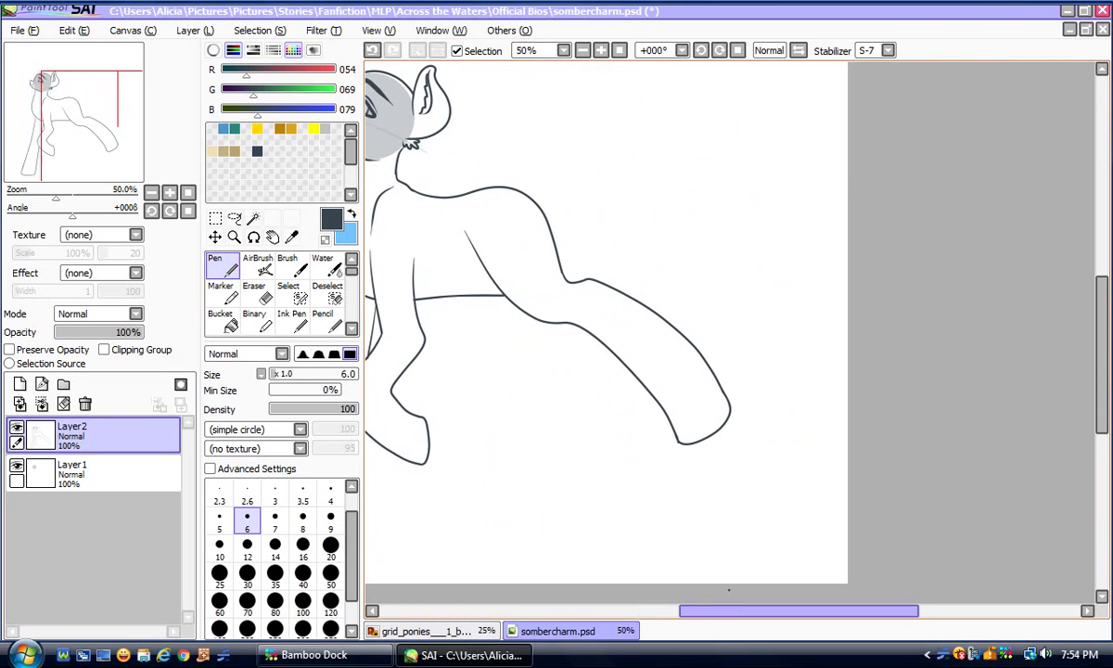
pyautogui.click(169, 211)
pyautogui.click(169, 210)
pyautogui.click(171, 192)
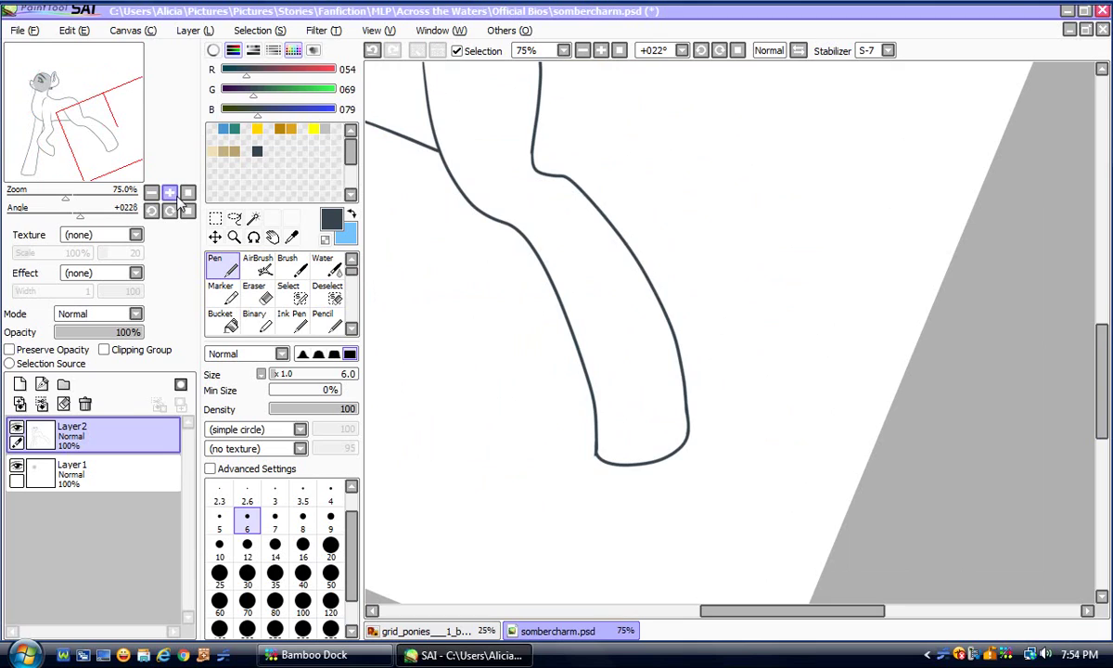
pyautogui.click(170, 193)
pyautogui.click(170, 210)
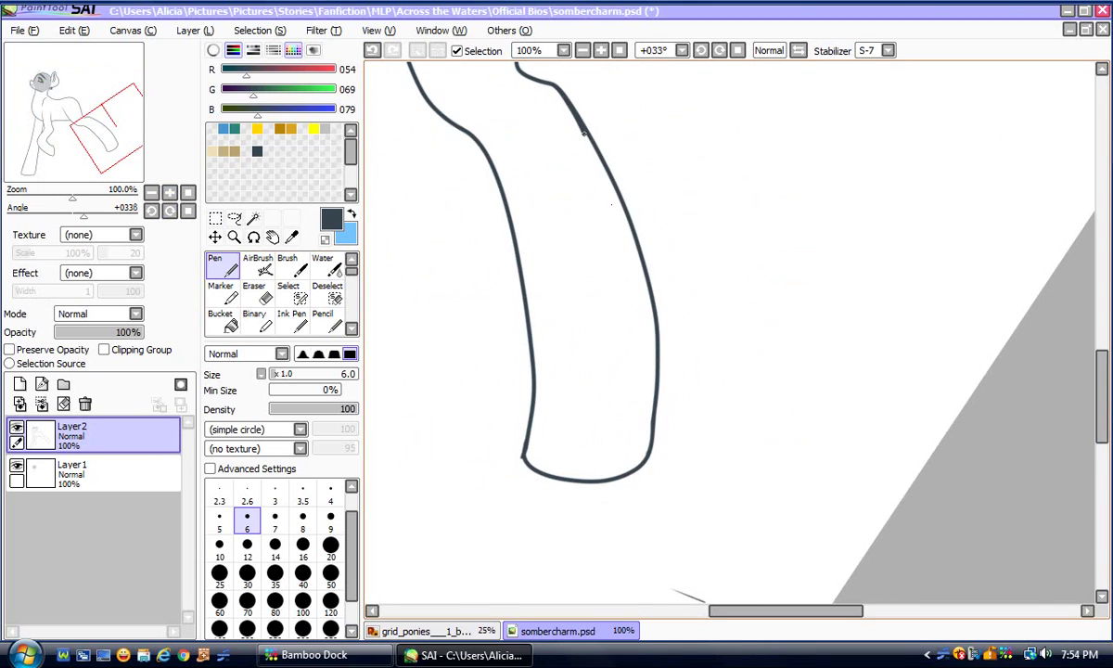
pyautogui.moveTo(647, 461); pyautogui.dragTo(633, 508)
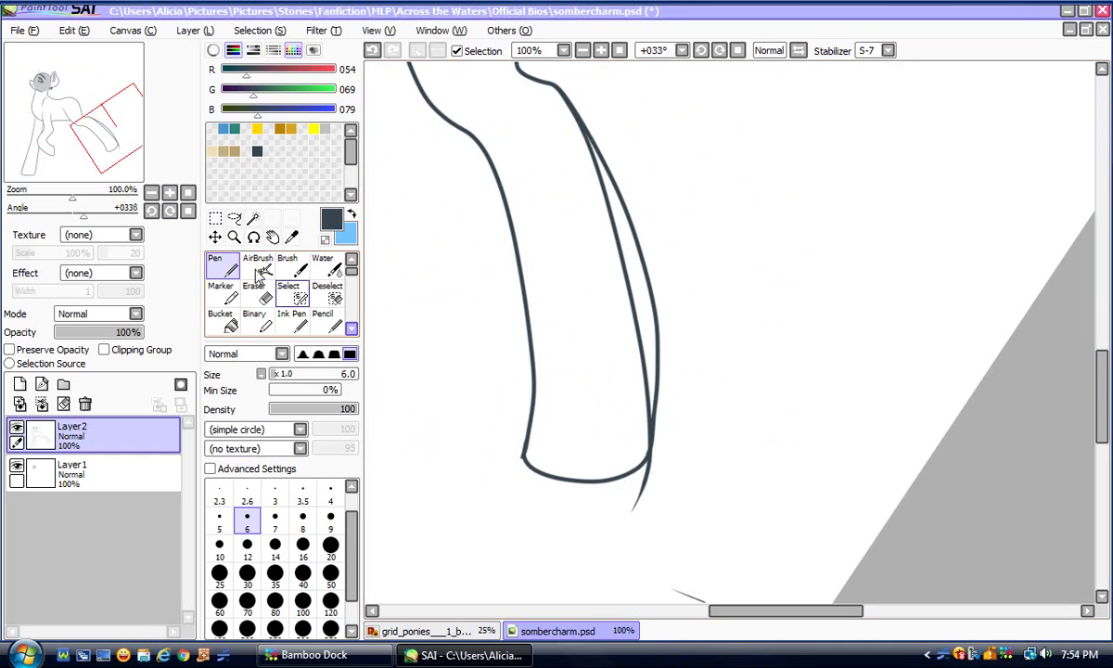
pyautogui.click(372, 50)
pyautogui.moveTo(555, 86)
pyautogui.mouseDown()
pyautogui.moveTo(568, 208)
pyautogui.moveTo(640, 426)
pyautogui.mouseUp()
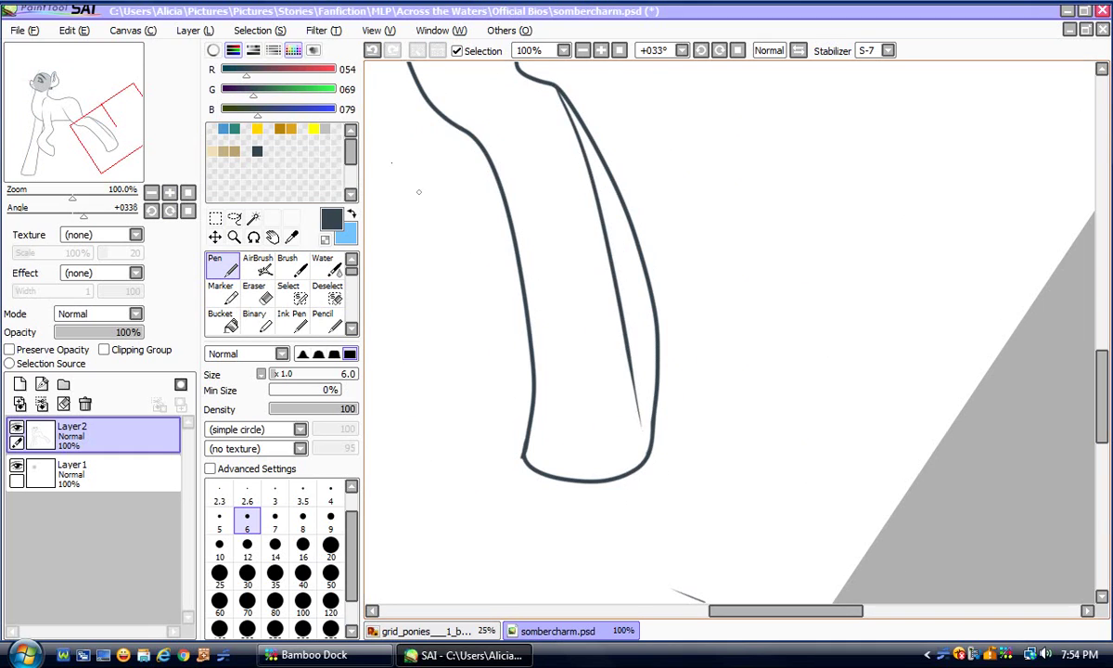
pyautogui.click(372, 50)
pyautogui.moveTo(555, 86)
pyautogui.mouseDown()
pyautogui.moveTo(602, 212)
pyautogui.moveTo(639, 378)
pyautogui.mouseUp()
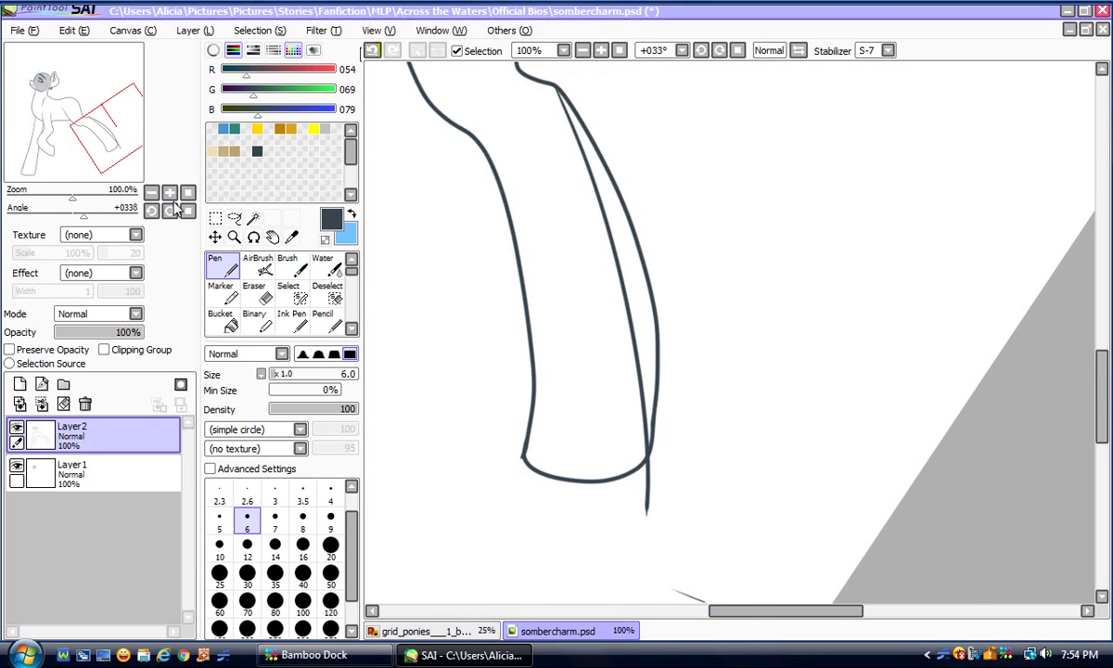
# Lengthen the hind hoof by extending its front edge downward and drawing a new rounded bottom across to the new rear edge
pyautogui.click(169, 192)
pyautogui.moveTo(1104, 409); pyautogui.dragTo(1102, 441)
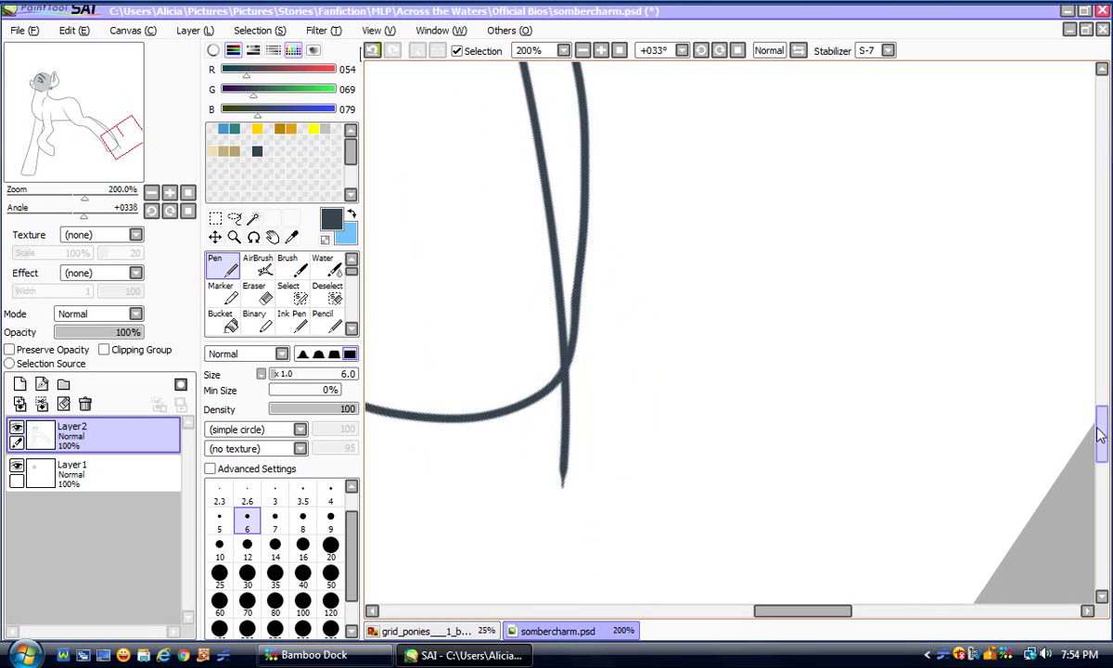
pyautogui.moveTo(781, 616); pyautogui.dragTo(761, 616)
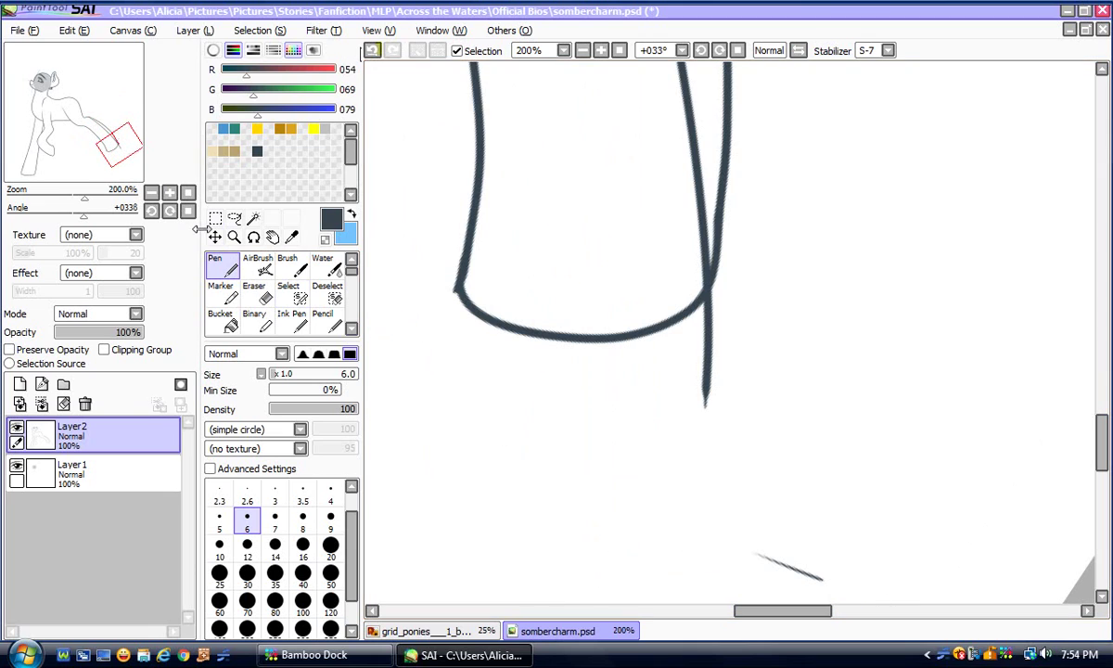
pyautogui.moveTo(468, 227); pyautogui.dragTo(447, 315)
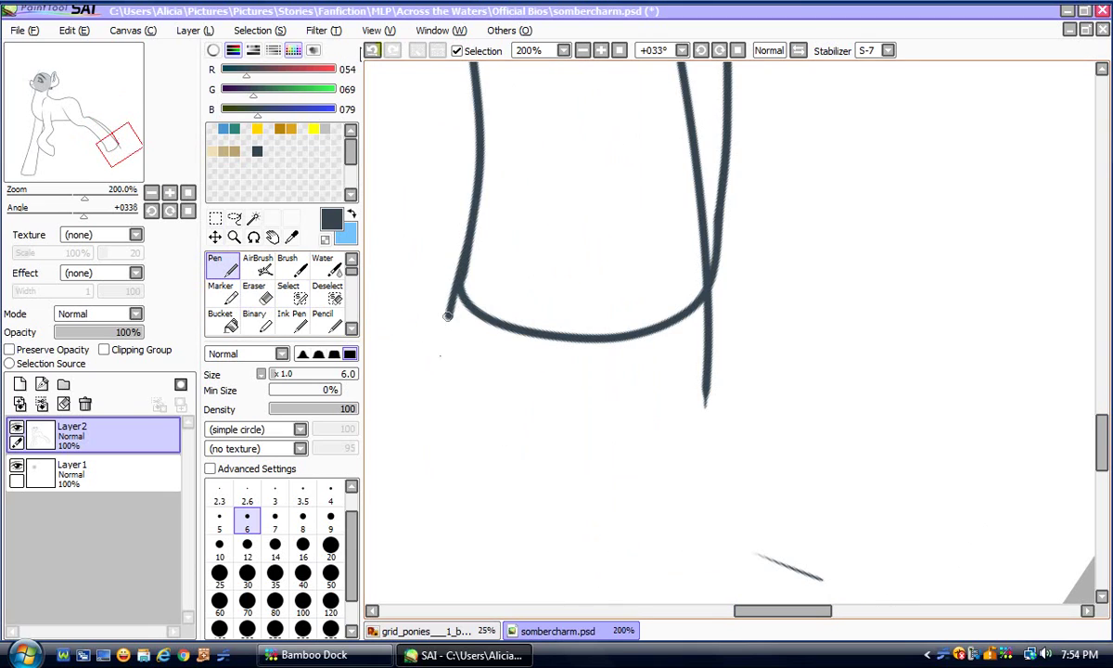
pyautogui.moveTo(454, 403)
pyautogui.mouseDown()
pyautogui.moveTo(580, 423)
pyautogui.moveTo(712, 405)
pyautogui.mouseUp()
# Erase the old hoof bottom curve inside the lengthened hind hoof with the size 20 Eraser
pyautogui.click(252, 291)
pyautogui.moveTo(686, 274)
pyautogui.mouseDown()
pyautogui.moveTo(634, 336)
pyautogui.moveTo(575, 342)
pyautogui.moveTo(518, 330)
pyautogui.moveTo(506, 340)
pyautogui.moveTo(501, 312)
pyautogui.moveTo(492, 331)
pyautogui.moveTo(495, 293)
pyautogui.moveTo(463, 297)
pyautogui.mouseUp()
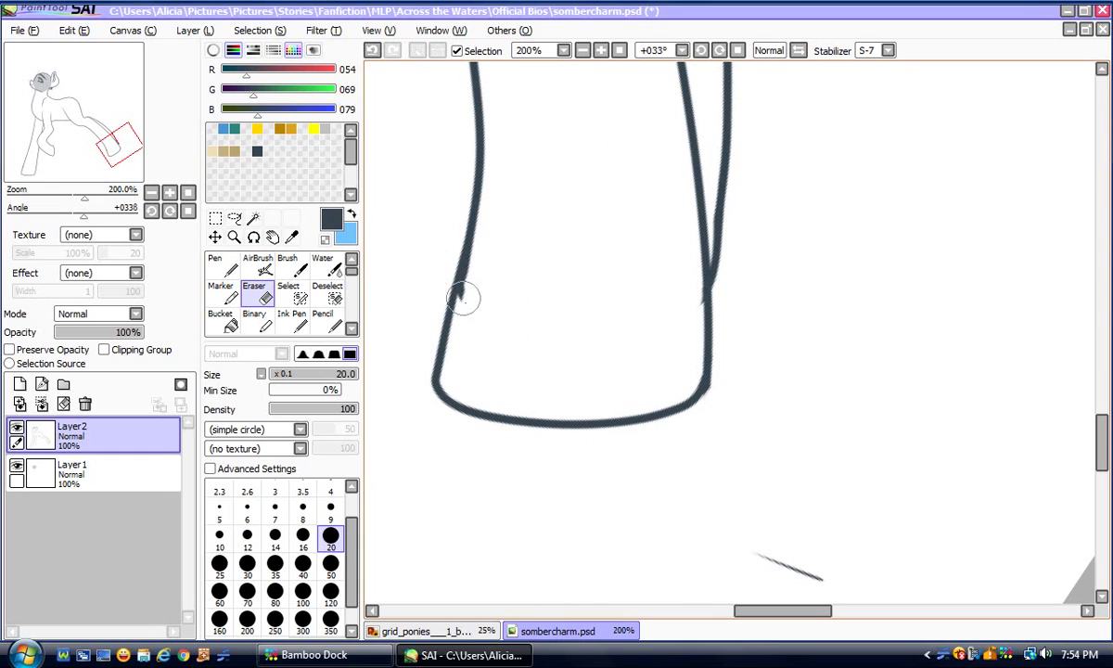
pyautogui.click(151, 192)
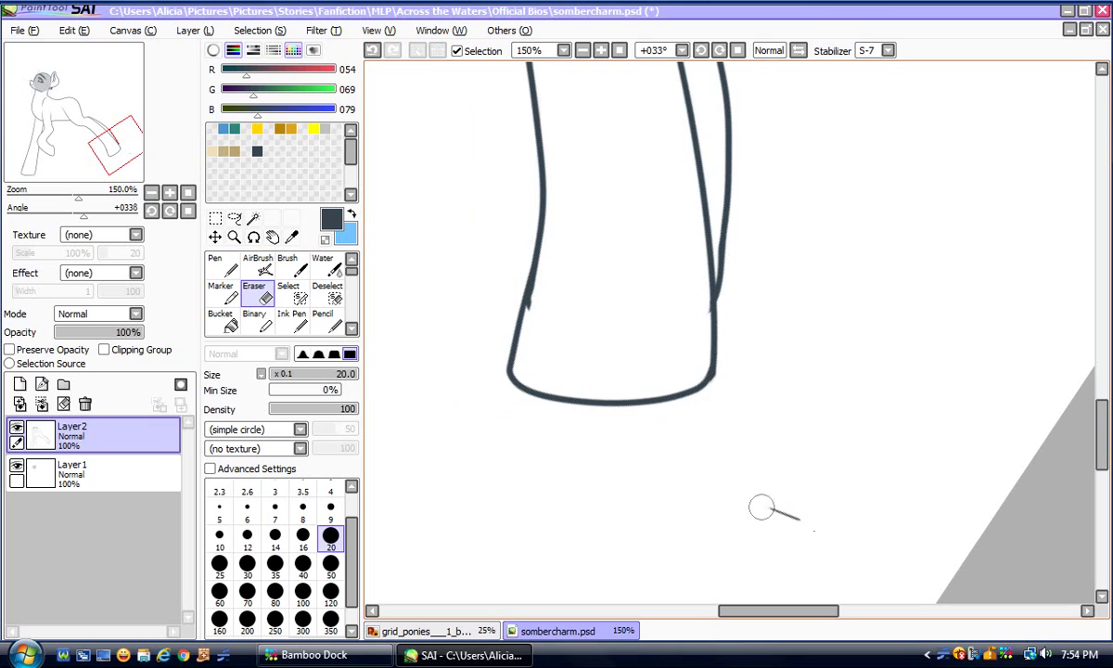
pyautogui.moveTo(1102, 437); pyautogui.dragTo(1102, 387)
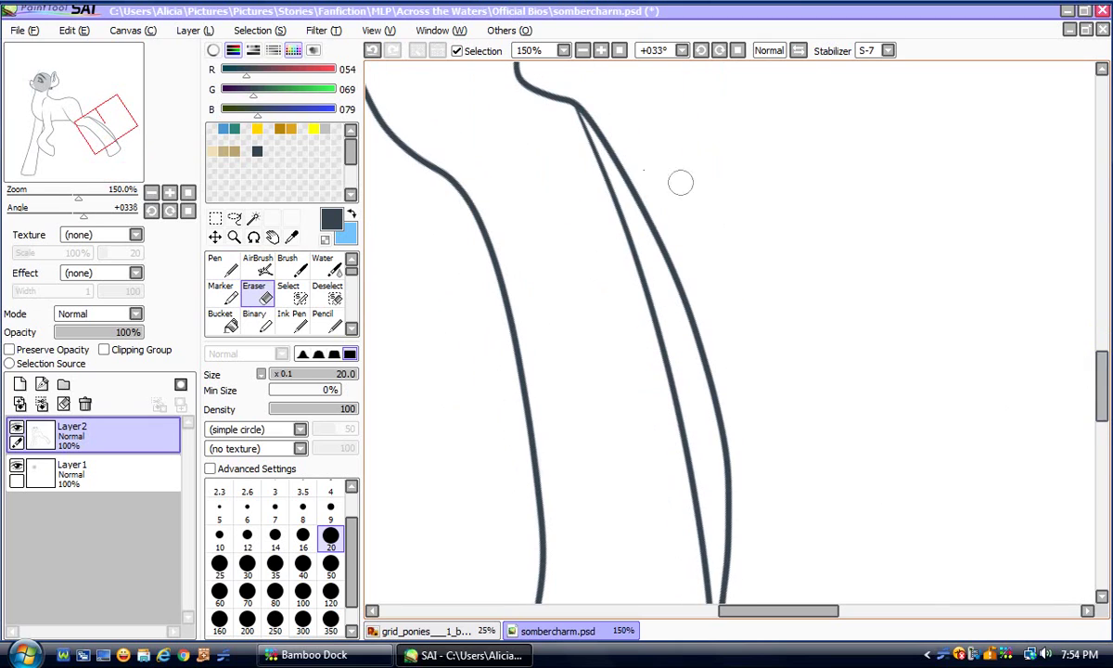
# Erase the duplicate outer line along the back of the extended hind leg, from the hock down to the hoof
pyautogui.moveTo(576, 92)
pyautogui.mouseDown()
pyautogui.moveTo(687, 313)
pyautogui.moveTo(727, 527)
pyautogui.mouseUp()
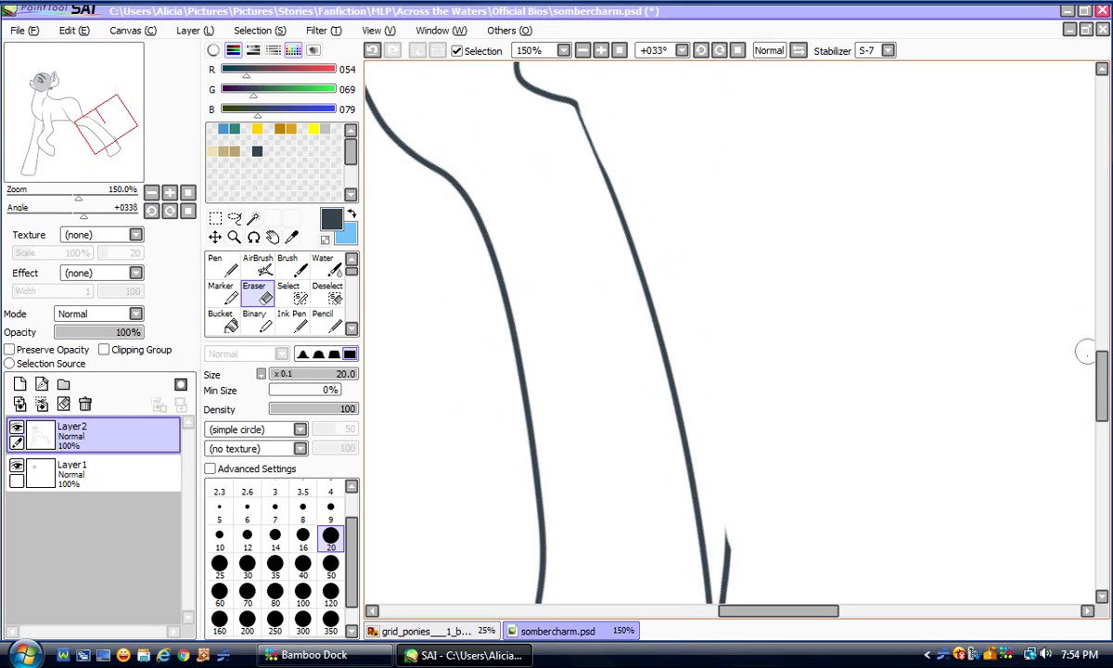
pyautogui.moveTo(1101, 372); pyautogui.dragTo(1101, 395)
pyautogui.moveTo(724, 334); pyautogui.dragTo(724, 367)
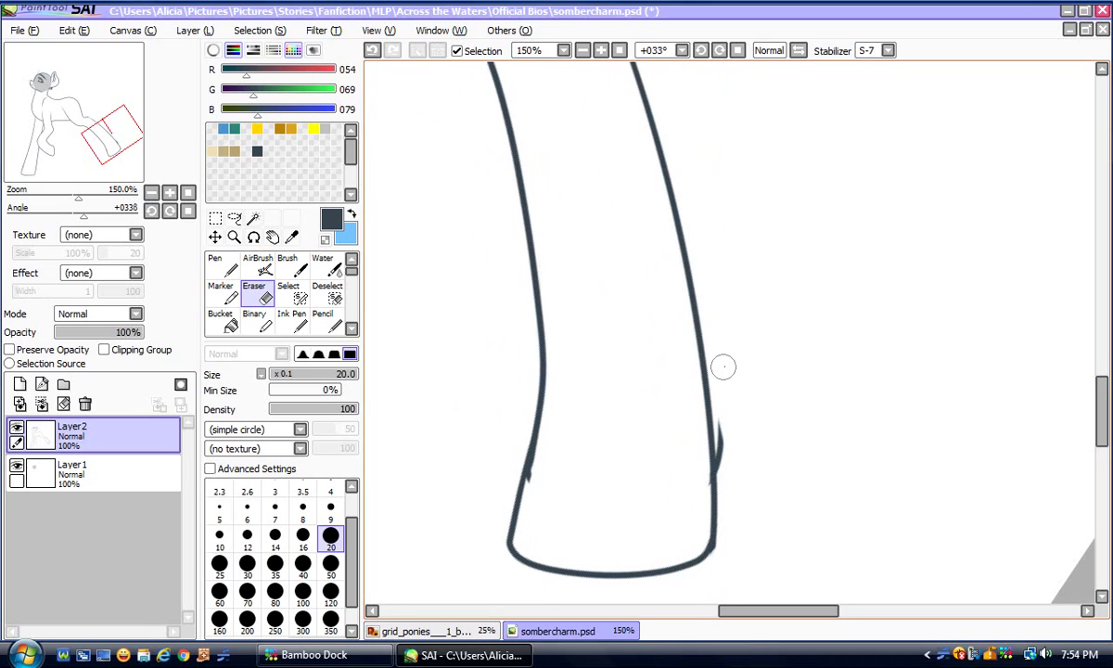
# Thicken the thin stretch of line just below the extended hind leg's hock with the Pen at size 6
pyautogui.click(219, 265)
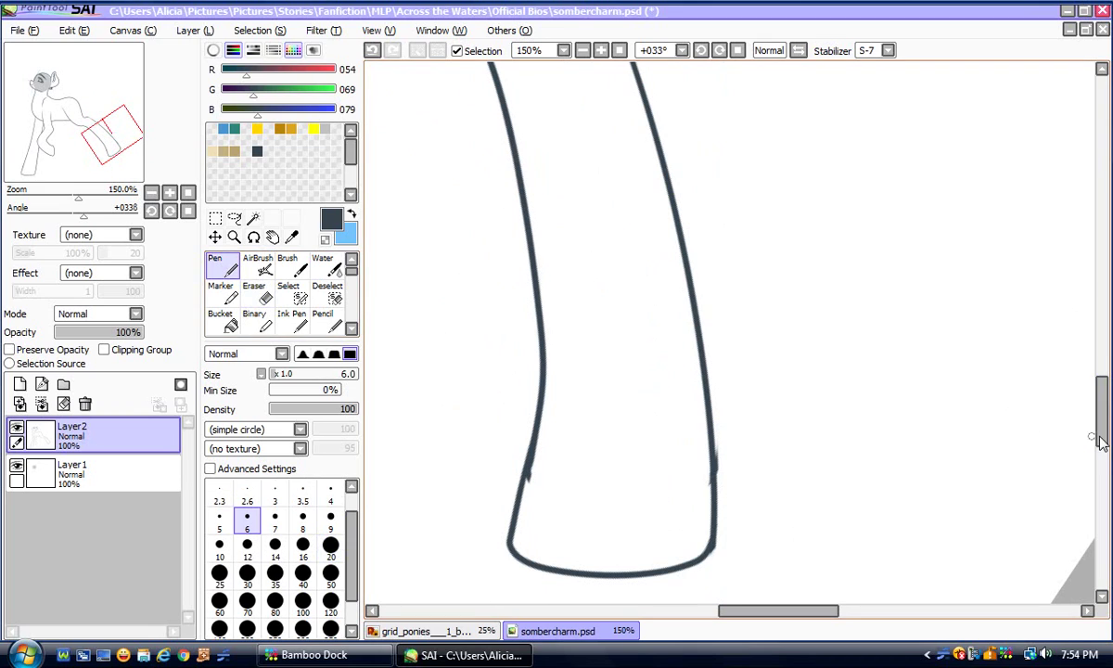
pyautogui.moveTo(1103, 429); pyautogui.dragTo(1108, 392)
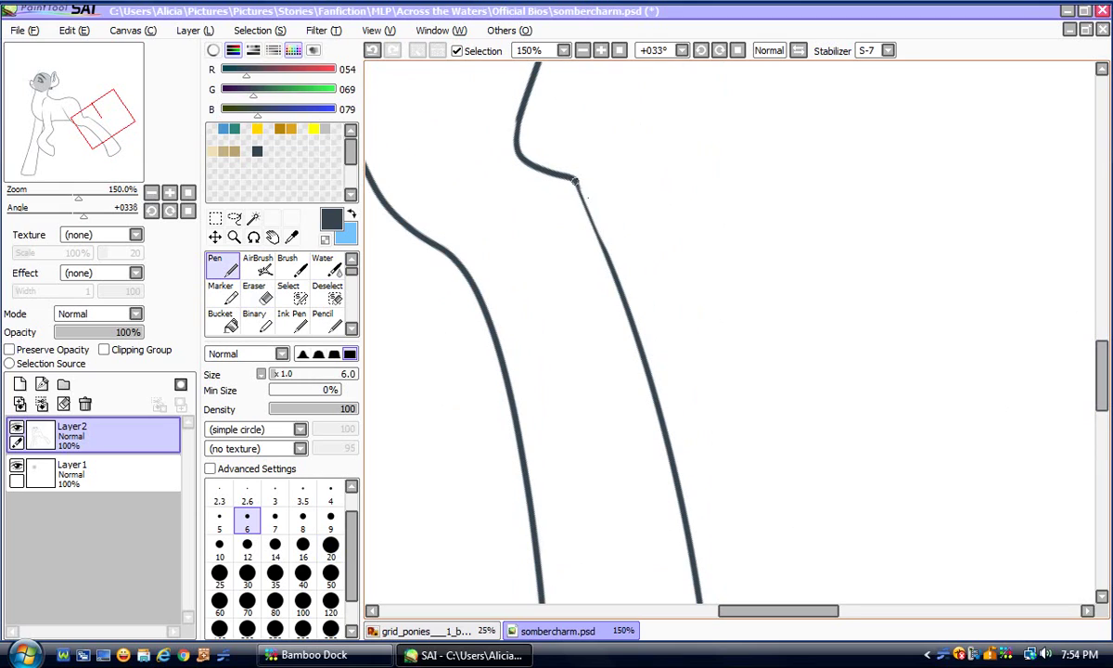
pyautogui.click(371, 50)
pyautogui.moveTo(593, 223); pyautogui.dragTo(609, 317)
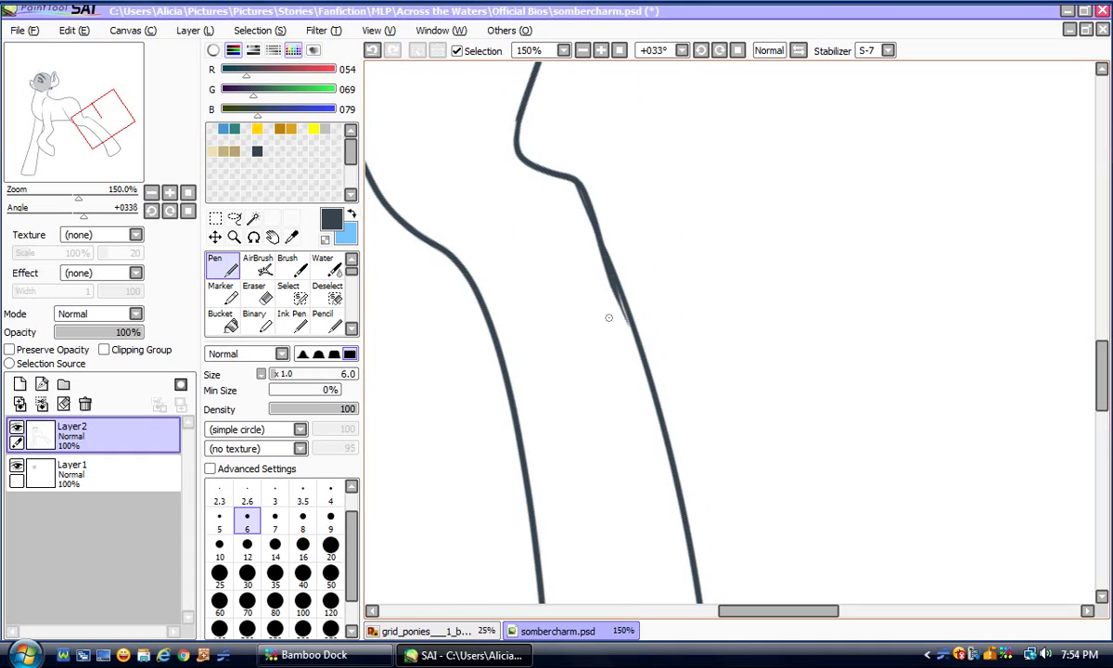
pyautogui.click(371, 50)
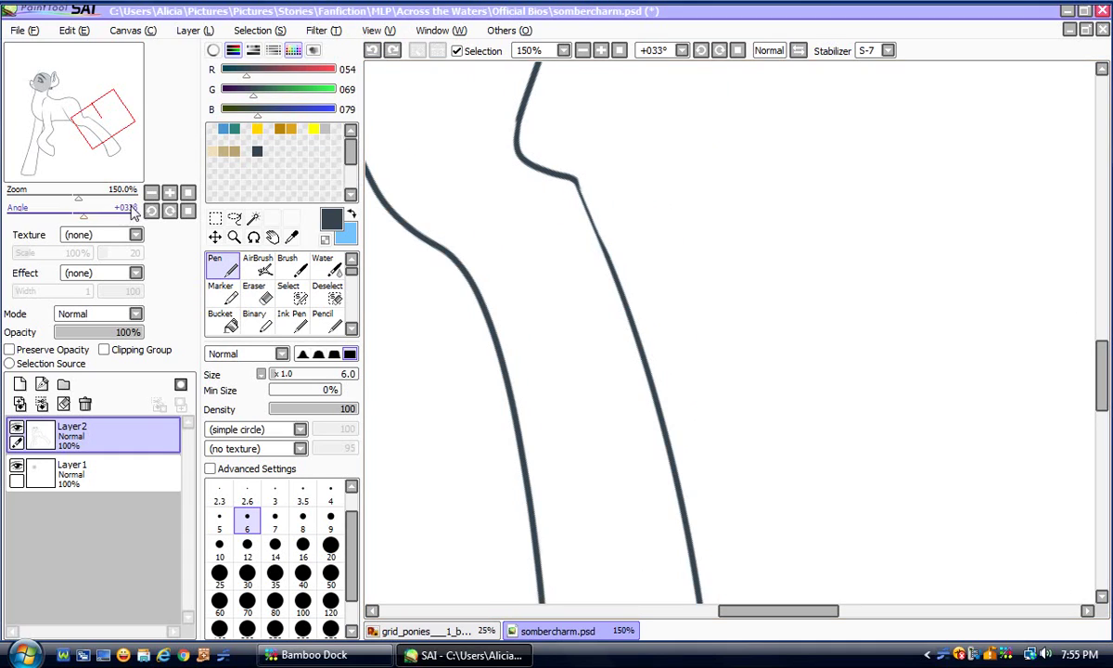
pyautogui.click(168, 192)
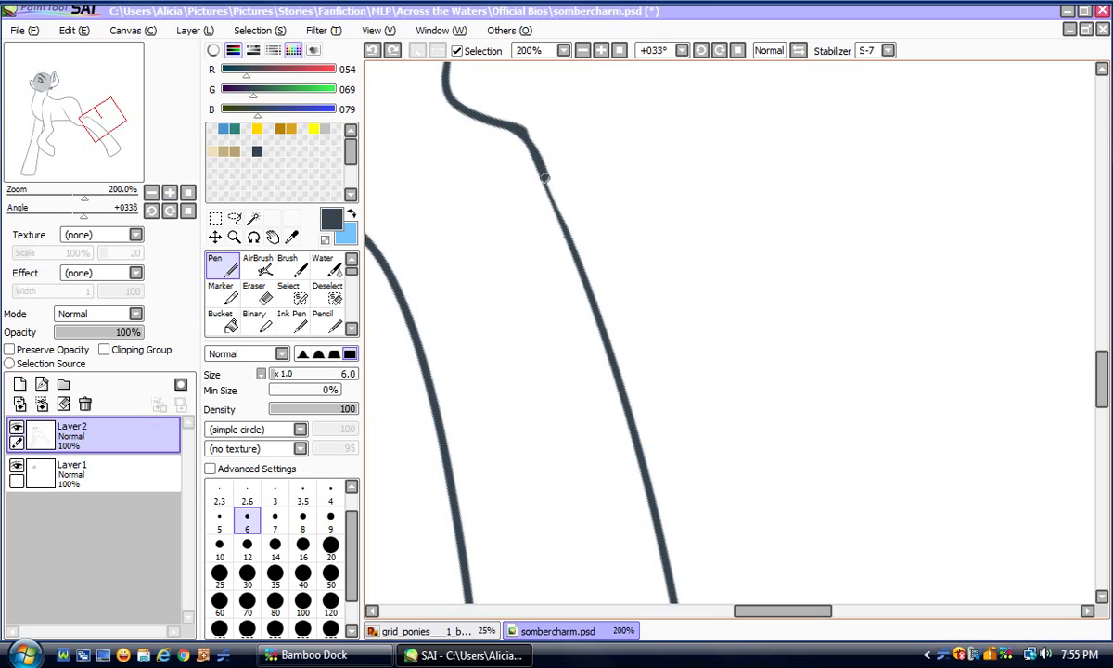
pyautogui.moveTo(545, 178); pyautogui.dragTo(601, 340)
# Save the drawing to sombercharm.psd with the extended hind leg's line corrected
pyautogui.click(188, 192)
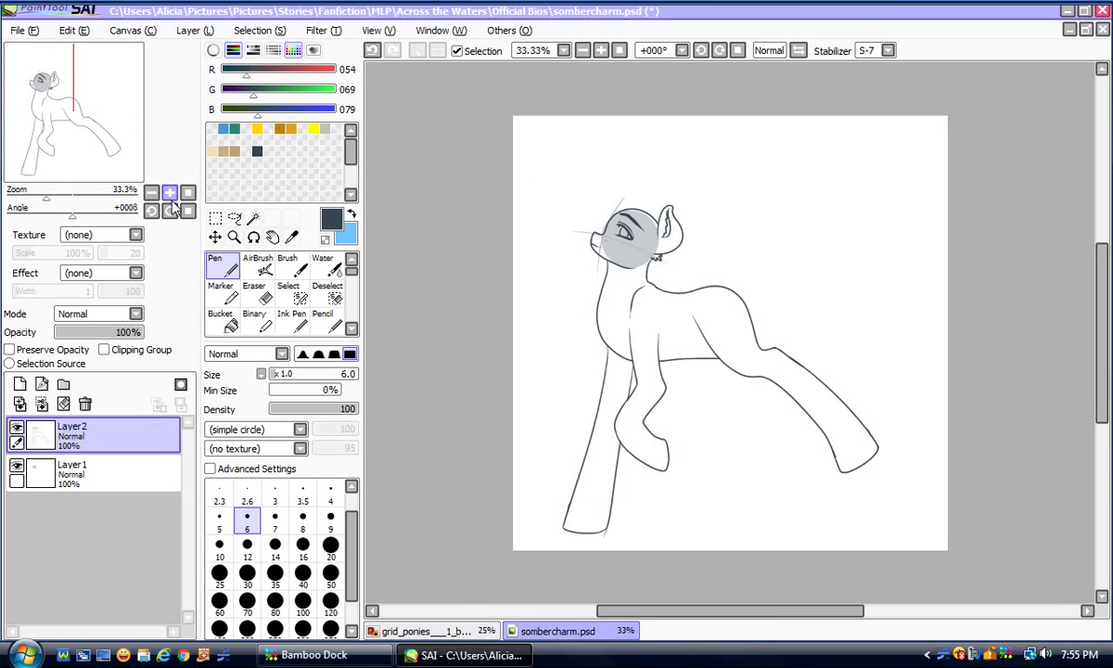
pyautogui.click(170, 196)
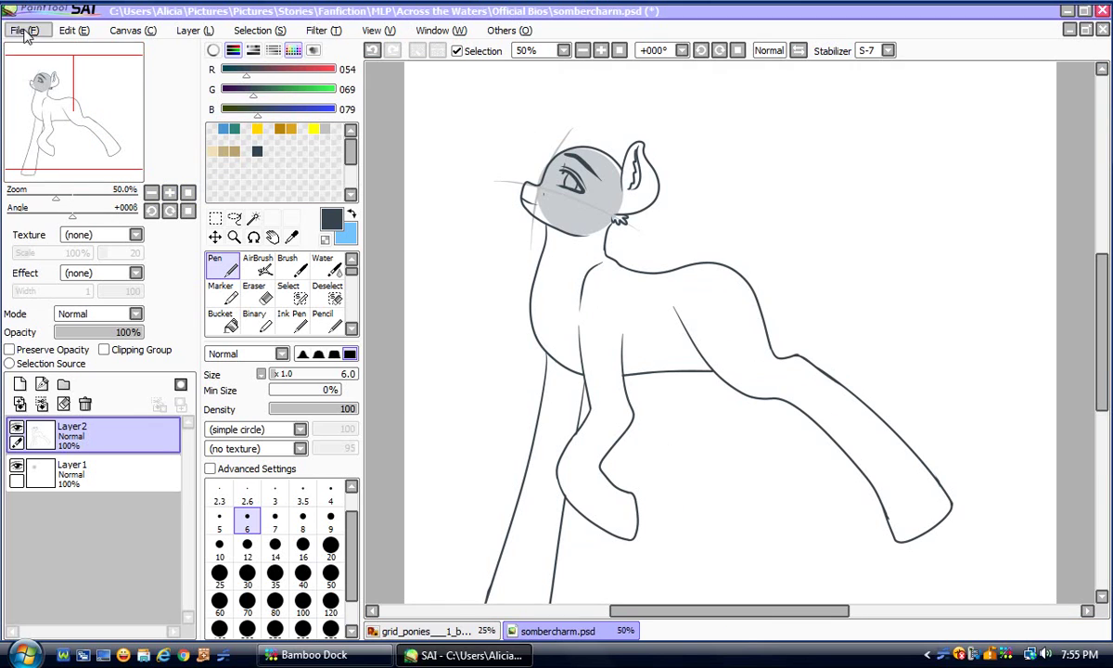
pyautogui.click(23, 31)
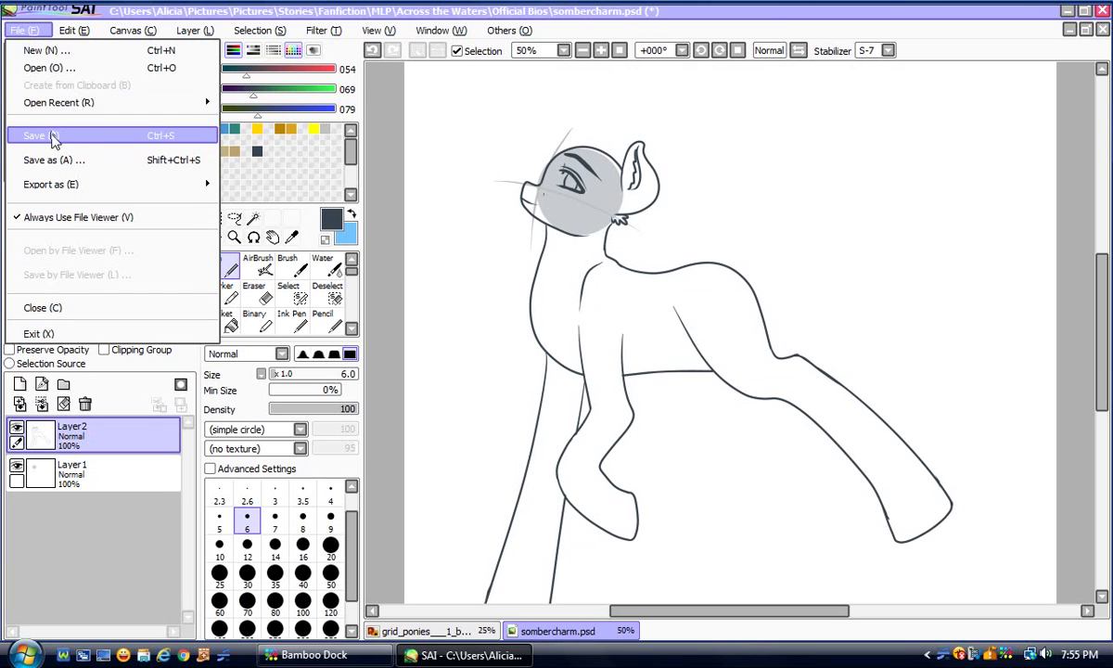
pyautogui.click(52, 136)
# Draw a shorter, rounder hoof outline with the Pen inside the existing hoof of the extended hind leg
pyautogui.click(169, 212)
pyautogui.click(169, 211)
pyautogui.click(170, 212)
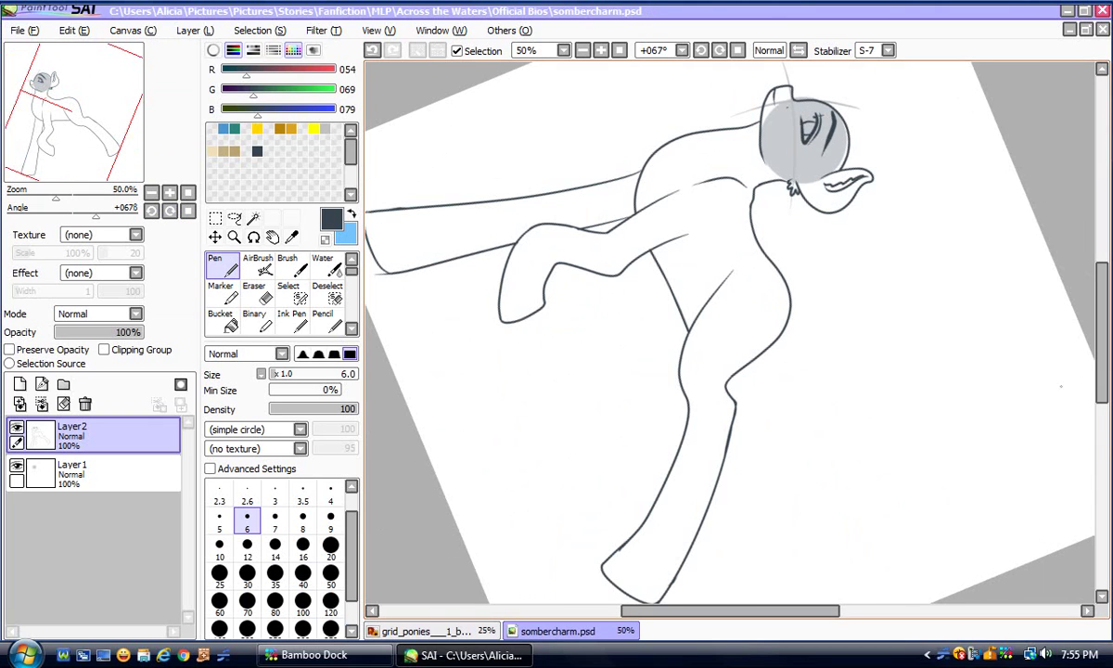
pyautogui.moveTo(1103, 388); pyautogui.dragTo(1101, 430)
pyautogui.click(171, 192)
pyautogui.click(172, 192)
pyautogui.click(172, 192)
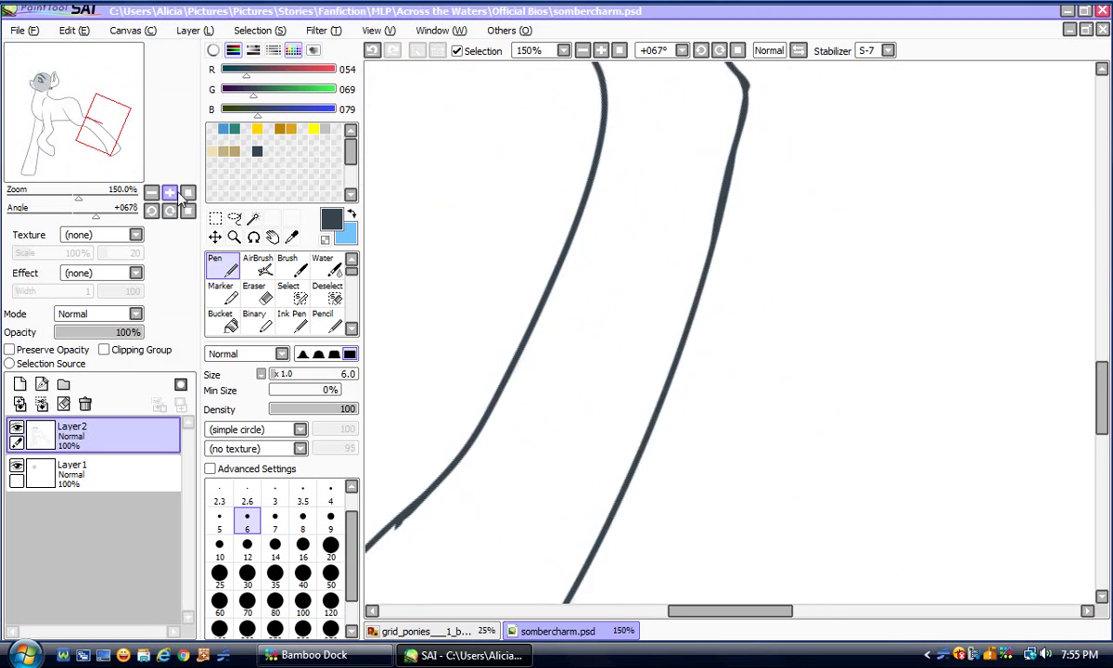
pyautogui.moveTo(1103, 380); pyautogui.dragTo(1103, 416)
pyautogui.moveTo(713, 611); pyautogui.dragTo(682, 611)
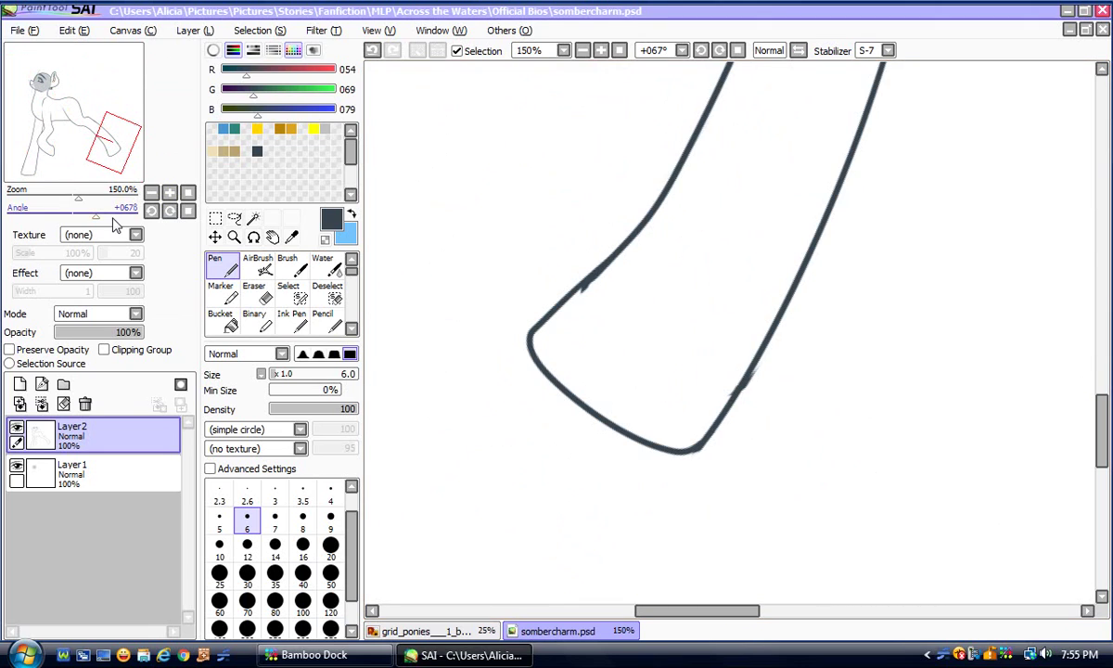
pyautogui.click(169, 211)
pyautogui.click(172, 192)
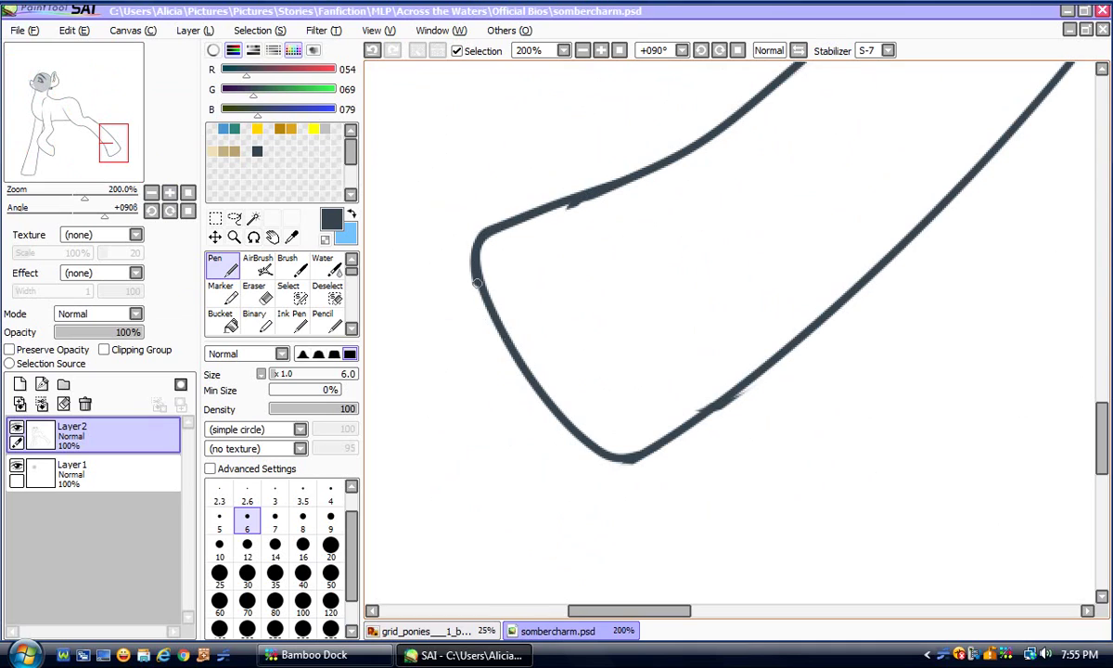
pyautogui.moveTo(476, 282)
pyautogui.mouseDown()
pyautogui.moveTo(519, 343)
pyautogui.moveTo(674, 398)
pyautogui.mouseUp()
pyautogui.click(371, 52)
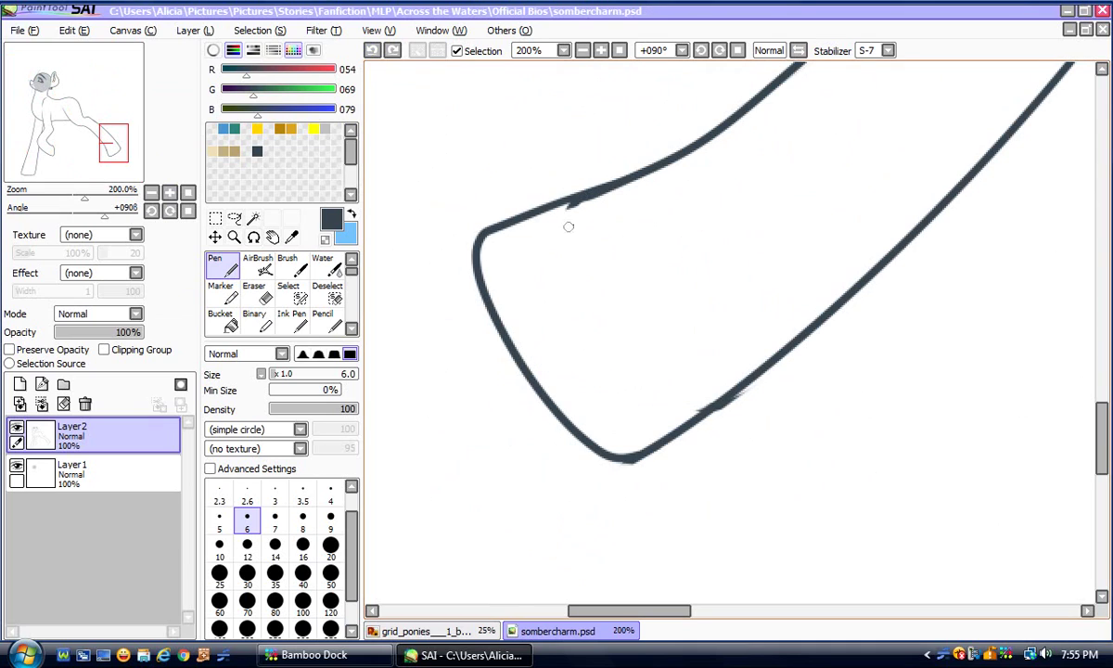
pyautogui.moveTo(542, 216); pyautogui.dragTo(493, 270)
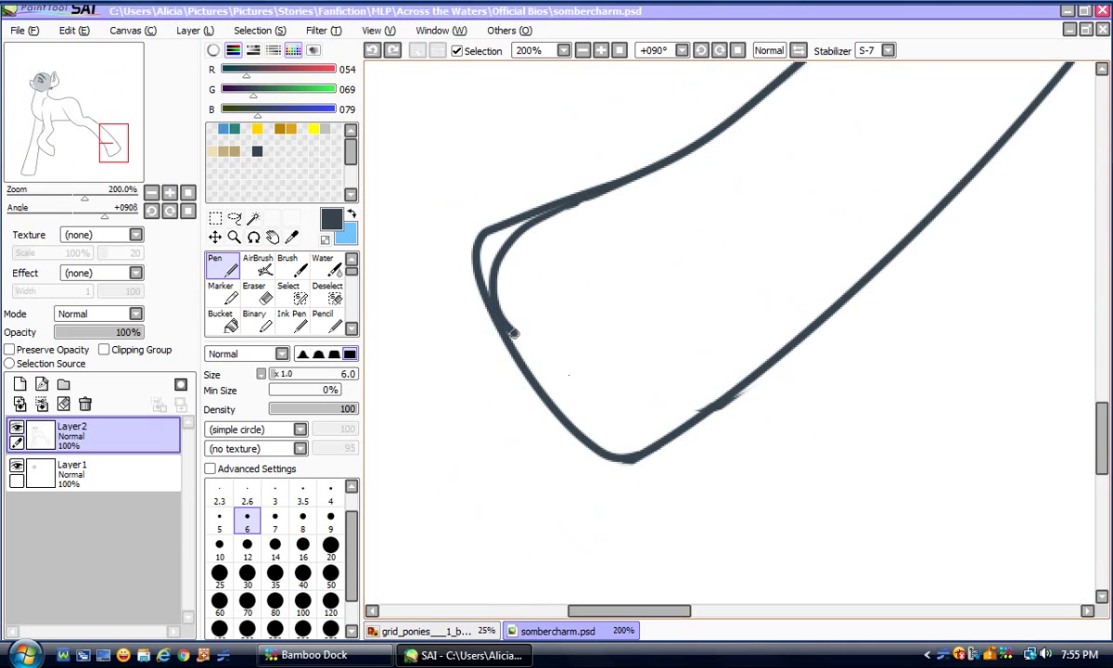
pyautogui.moveTo(514, 333); pyautogui.dragTo(625, 390)
pyautogui.moveTo(697, 399); pyautogui.dragTo(733, 396)
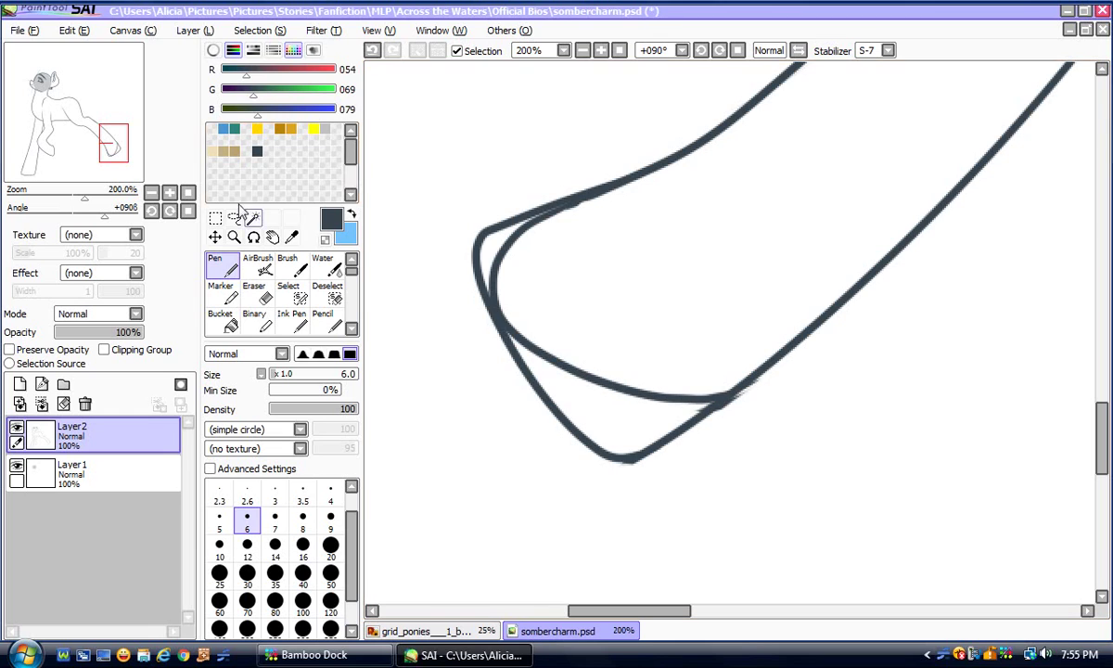
# Erase the old pointed hoof outline outside the new one and switch back to the Pen
pyautogui.click(258, 291)
pyautogui.moveTo(567, 183)
pyautogui.mouseDown()
pyautogui.moveTo(470, 250)
pyautogui.moveTo(462, 284)
pyautogui.moveTo(482, 254)
pyautogui.moveTo(483, 331)
pyautogui.moveTo(617, 451)
pyautogui.moveTo(661, 439)
pyautogui.moveTo(575, 433)
pyautogui.moveTo(628, 458)
pyautogui.moveTo(713, 426)
pyautogui.moveTo(667, 432)
pyautogui.moveTo(731, 422)
pyautogui.moveTo(721, 406)
pyautogui.moveTo(603, 377)
pyautogui.mouseUp()
pyautogui.press('n')
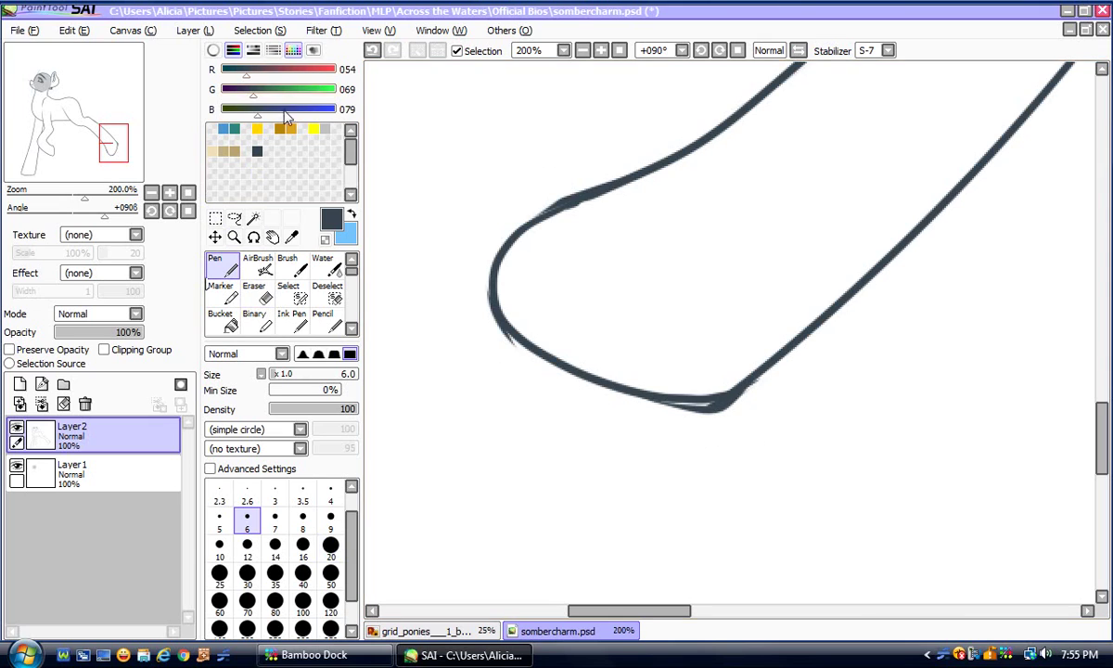
# Save the drawing with the reshaped hind hoof
pyautogui.click(188, 193)
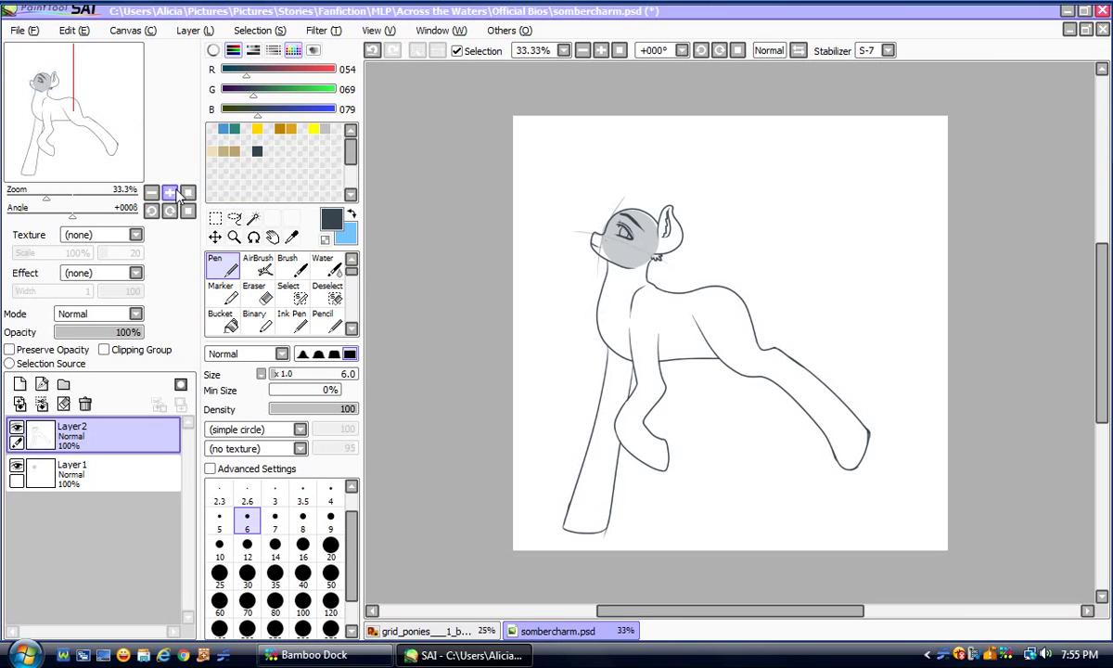
pyautogui.click(24, 30)
pyautogui.click(38, 135)
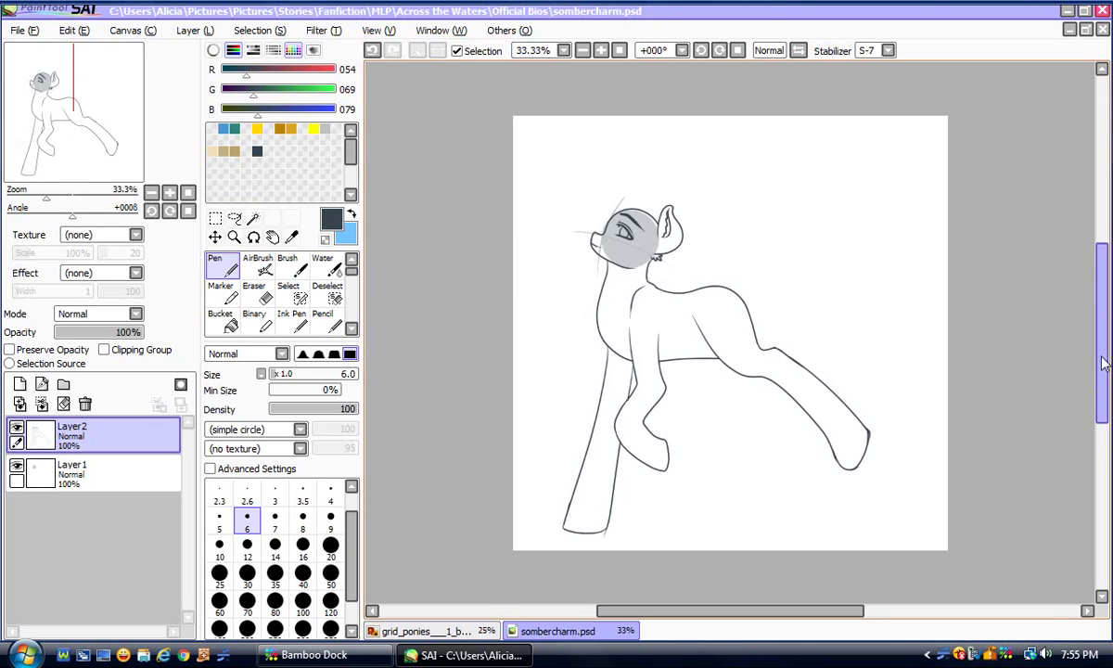
# Draw the back line of the second hind leg from the thigh through a bent hock down towards the ground
pyautogui.moveTo(1101, 361); pyautogui.dragTo(1102, 385)
pyautogui.click(170, 192)
pyautogui.click(169, 193)
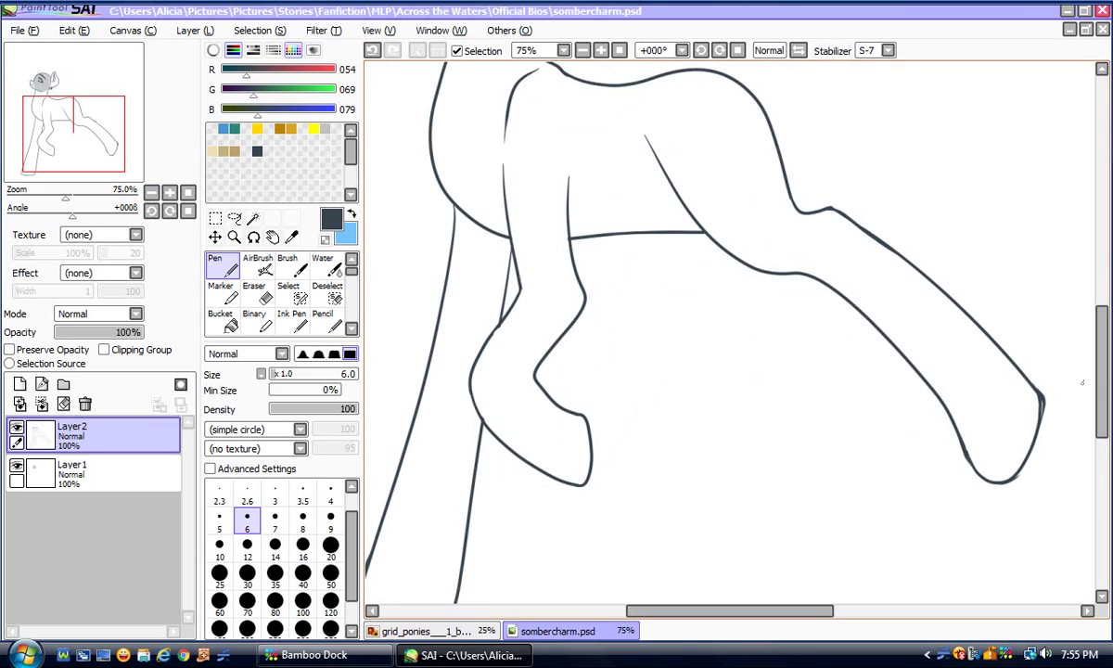
pyautogui.scroll(-2, 759, 451)
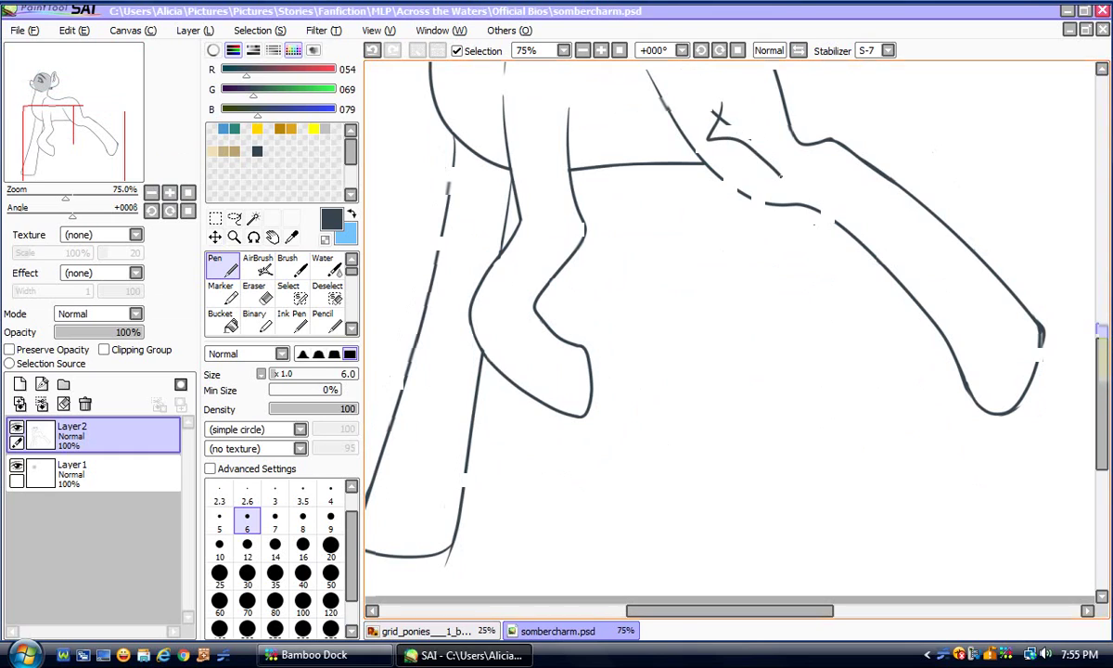
pyautogui.moveTo(714, 611); pyautogui.dragTo(741, 614)
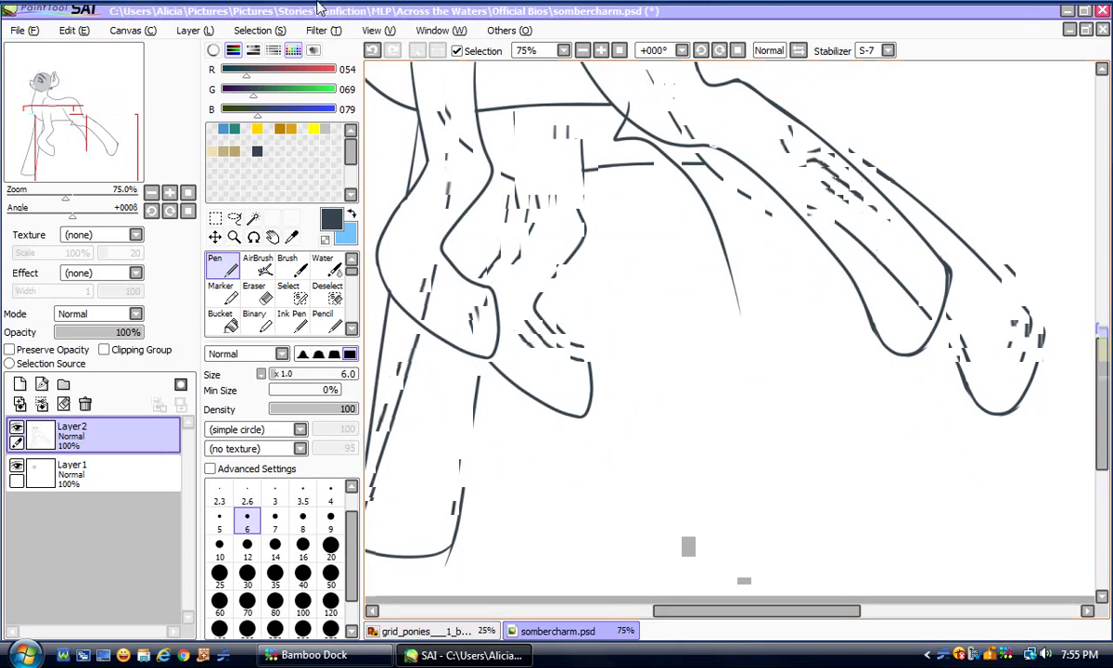
pyautogui.click(372, 50)
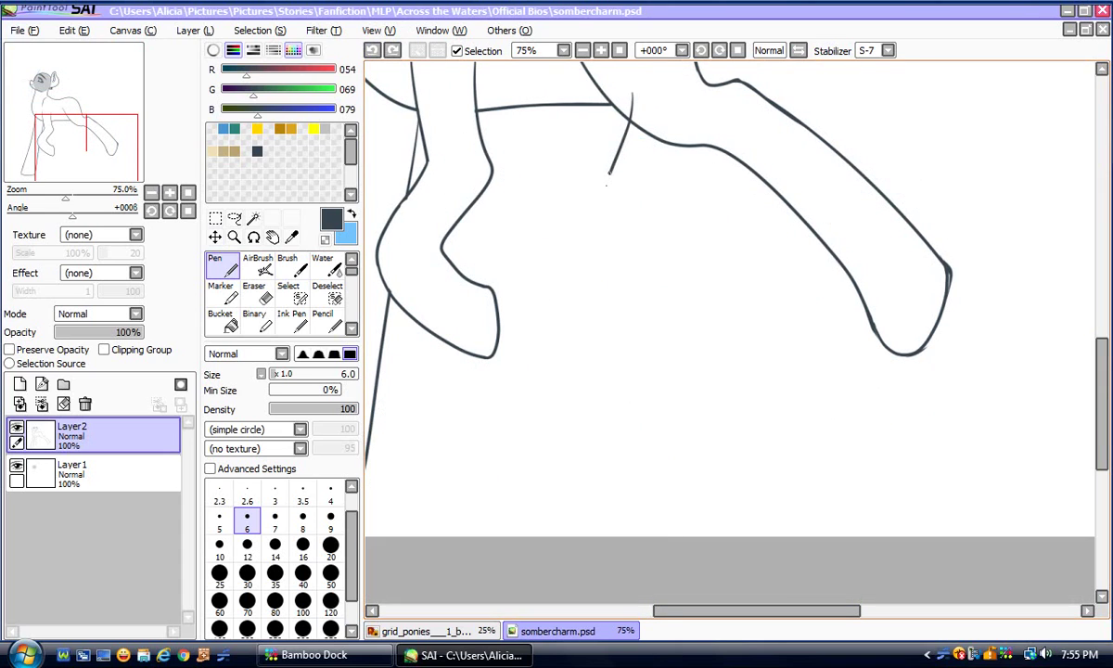
pyautogui.moveTo(614, 186)
pyautogui.mouseDown()
pyautogui.moveTo(604, 299)
pyautogui.moveTo(536, 464)
pyautogui.mouseUp()
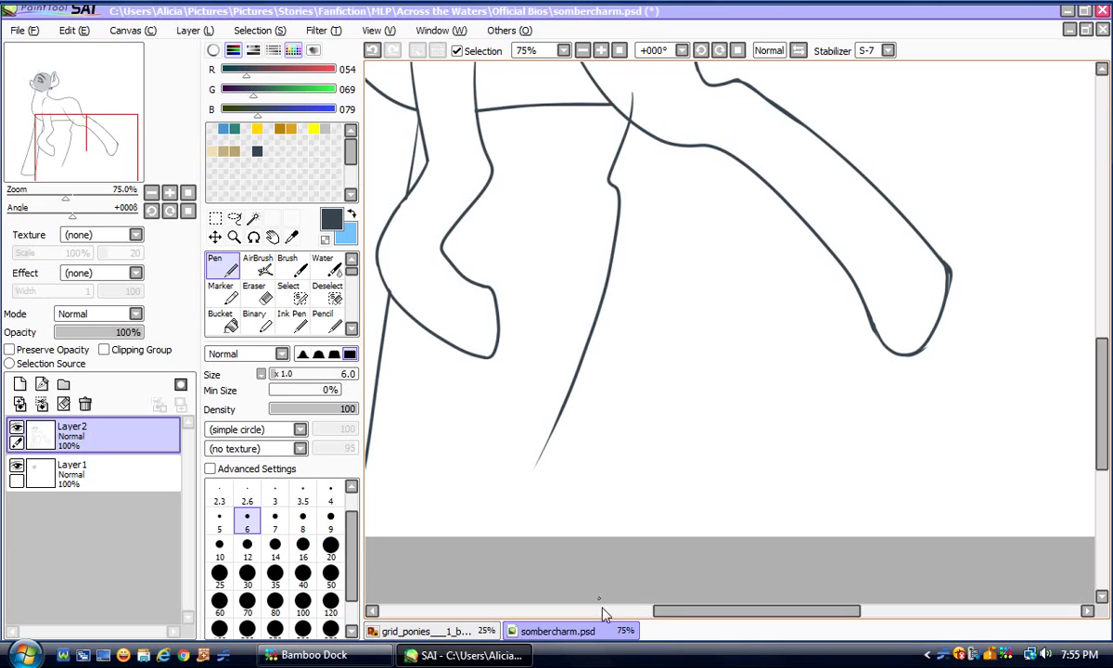
pyautogui.moveTo(685, 619); pyautogui.dragTo(647, 618)
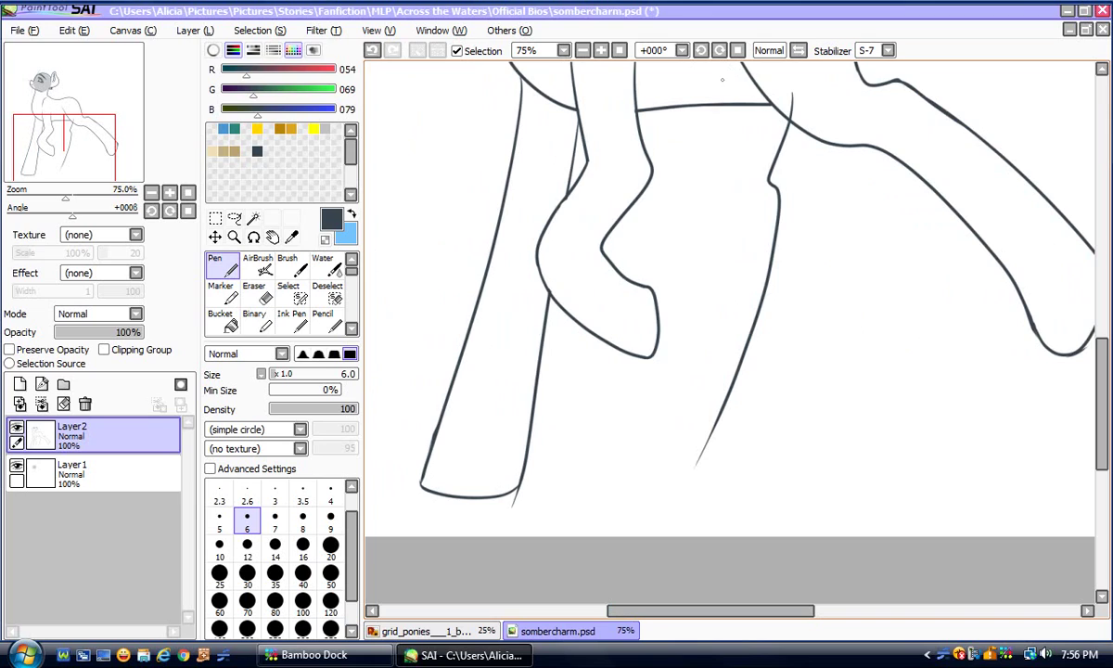
pyautogui.moveTo(711, 167); pyautogui.dragTo(712, 173)
pyautogui.click(372, 50)
pyautogui.moveTo(712, 76)
pyautogui.mouseDown()
pyautogui.moveTo(725, 185)
pyautogui.moveTo(688, 331)
pyautogui.mouseUp()
pyautogui.click(372, 50)
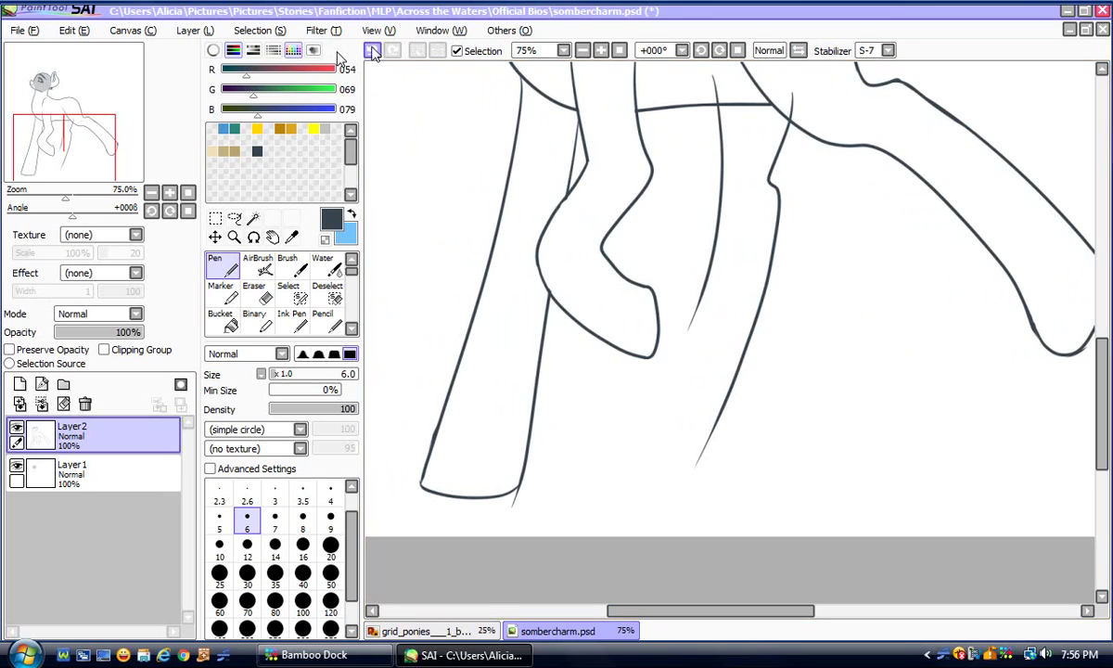
pyautogui.moveTo(718, 69)
pyautogui.mouseDown()
pyautogui.moveTo(719, 185)
pyautogui.moveTo(698, 306)
pyautogui.moveTo(660, 399)
pyautogui.mouseUp()
pyautogui.hotkey('ctrl', 'z')
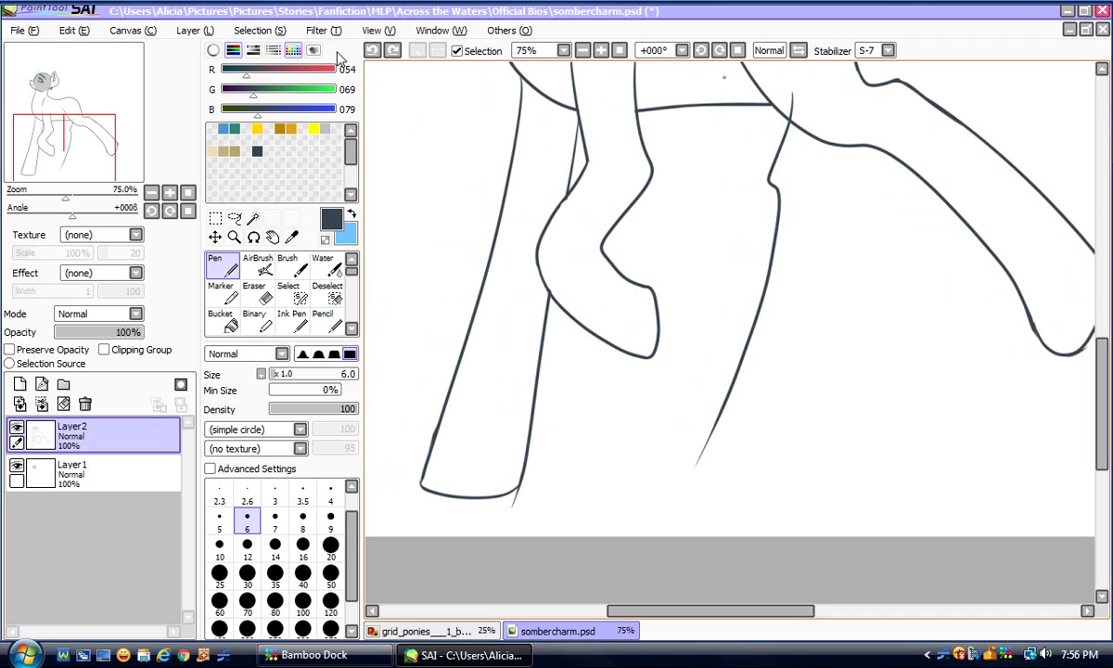
# Draw the front line of the second hind leg from the belly, curving down and forward to the hoof
pyautogui.moveTo(723, 107); pyautogui.dragTo(680, 343)
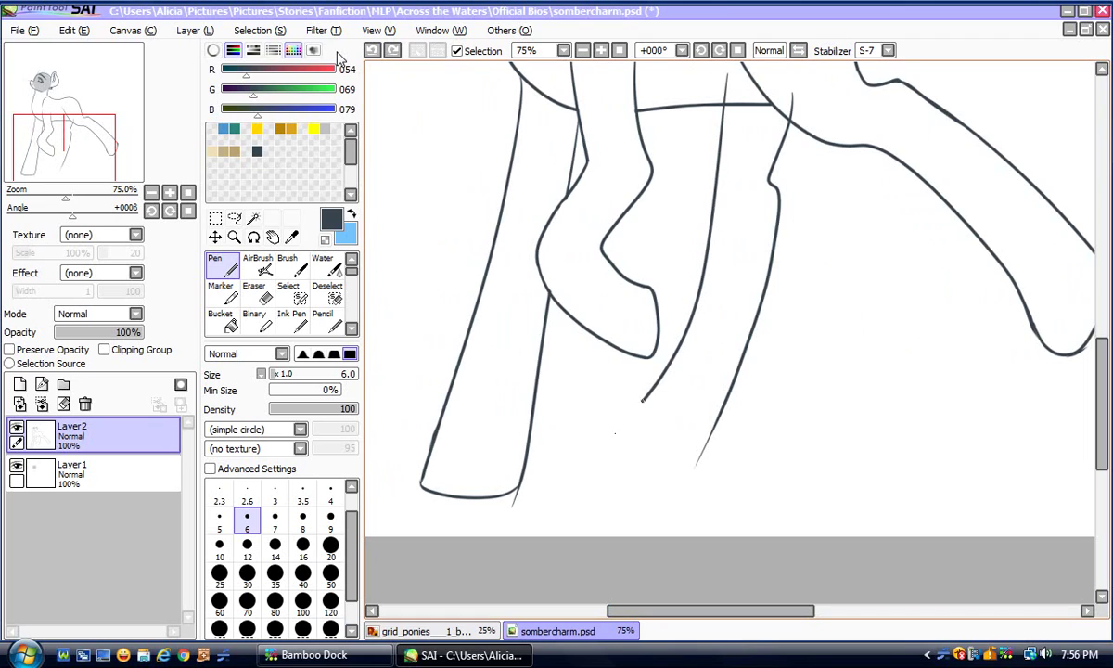
pyautogui.moveTo(642, 401); pyautogui.dragTo(599, 456)
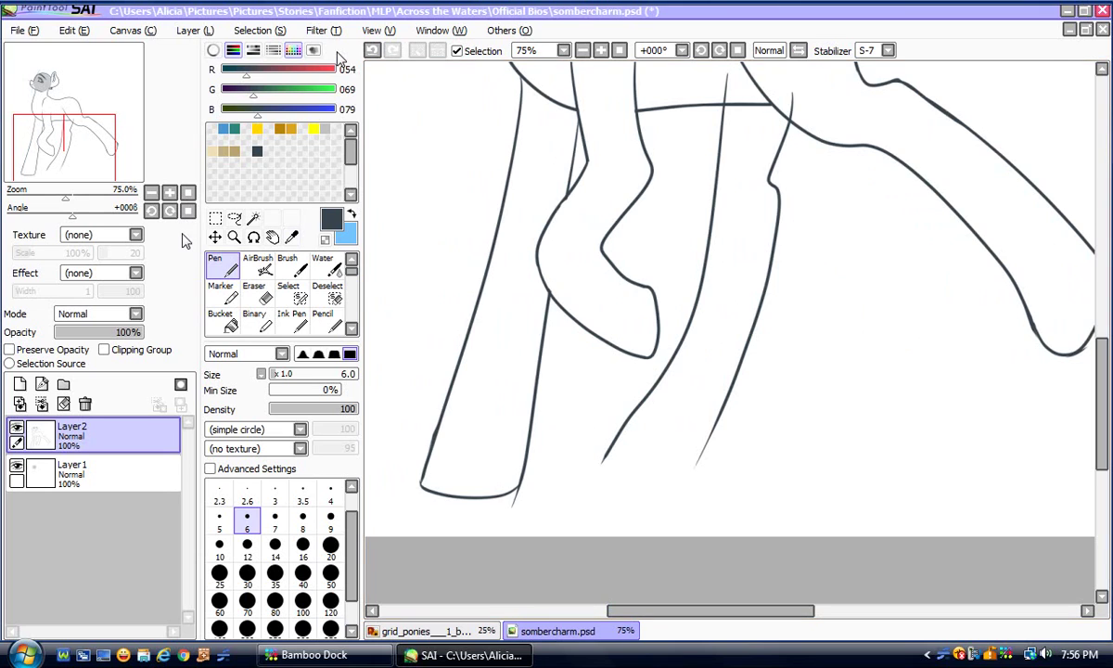
# Close the second hind leg with a rounded hoof line and erase the line end overshooting the hoof's front
pyautogui.click(170, 192)
pyautogui.click(170, 192)
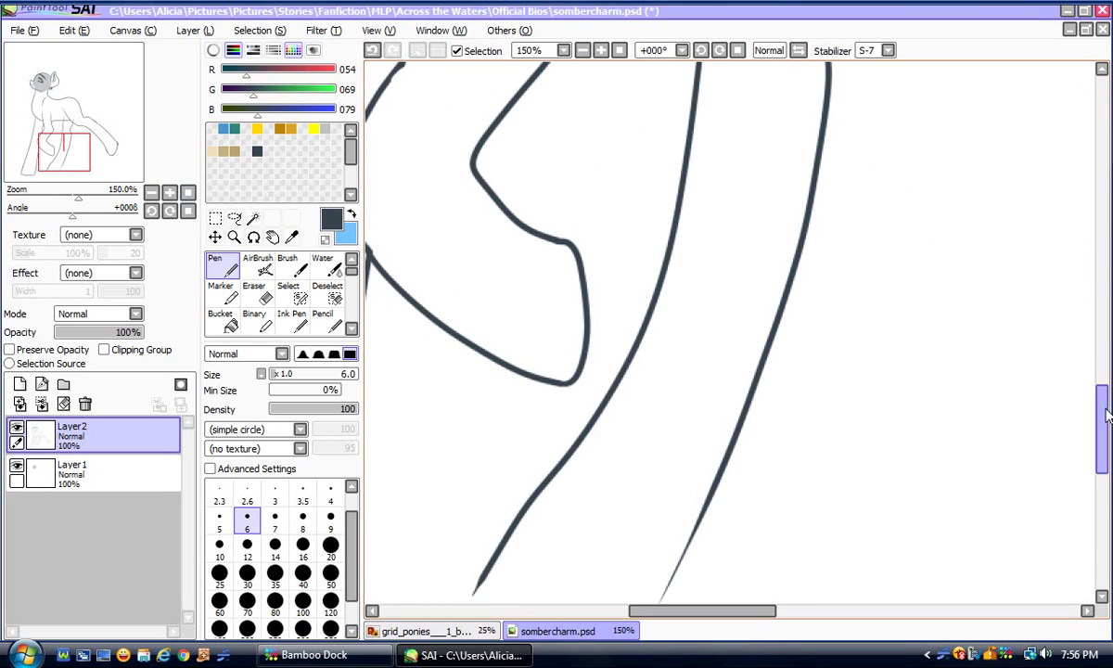
pyautogui.scroll(-3, 1075, 402)
pyautogui.moveTo(717, 269)
pyautogui.mouseDown()
pyautogui.moveTo(674, 362)
pyautogui.moveTo(637, 378)
pyautogui.moveTo(526, 378)
pyautogui.mouseUp()
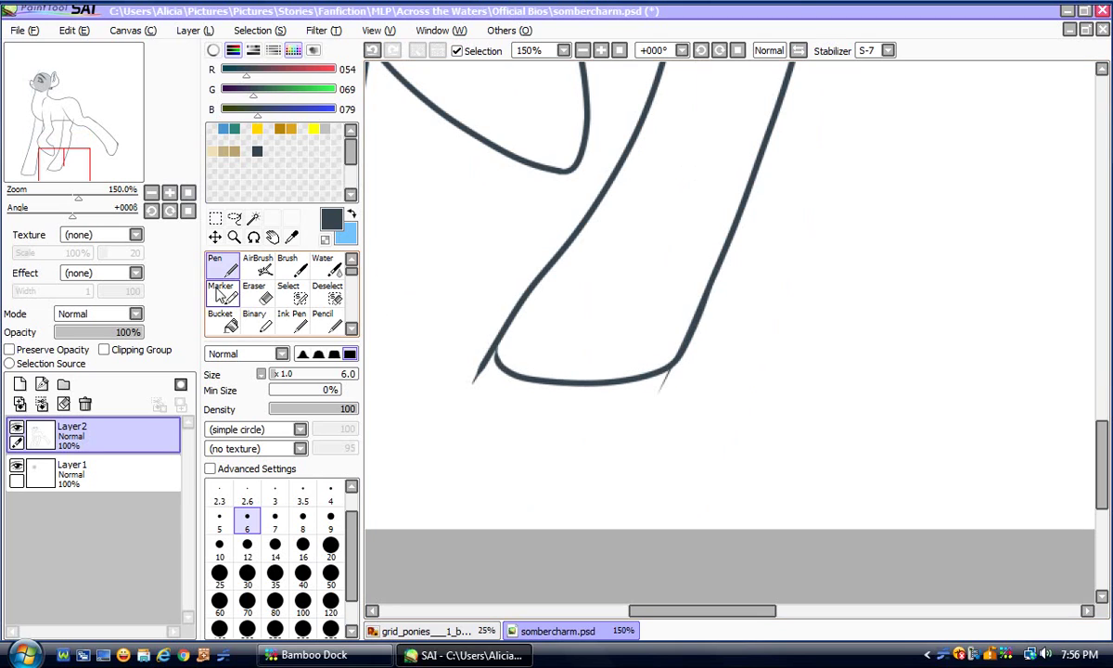
pyautogui.press('e')
pyautogui.moveTo(484, 323); pyautogui.dragTo(476, 370)
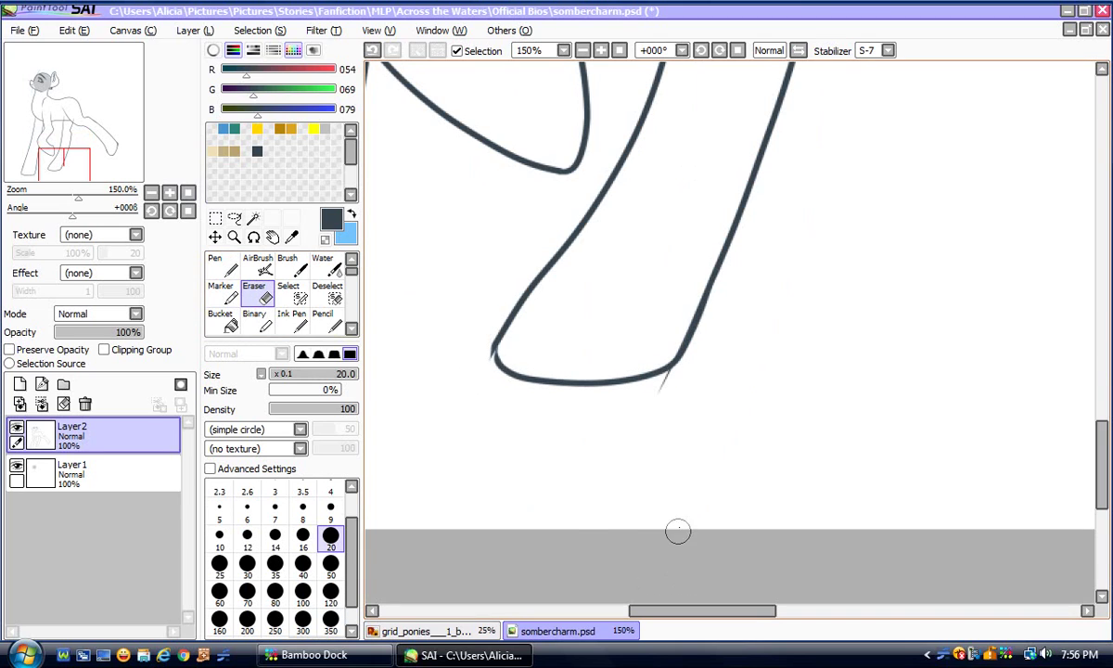
# Erase the hoof and the lowest part of the straight front leg with the size 20 Eraser
pyautogui.moveTo(698, 611); pyautogui.dragTo(644, 612)
pyautogui.moveTo(606, 358)
pyautogui.mouseDown()
pyautogui.moveTo(585, 383)
pyautogui.moveTo(536, 401)
pyautogui.moveTo(455, 399)
pyautogui.moveTo(381, 375)
pyautogui.moveTo(413, 365)
pyautogui.mouseUp()
pyautogui.moveTo(579, 383)
pyautogui.mouseDown()
pyautogui.moveTo(550, 446)
pyautogui.moveTo(573, 411)
pyautogui.moveTo(564, 457)
pyautogui.mouseUp()
pyautogui.moveTo(623, 620); pyautogui.dragTo(611, 619)
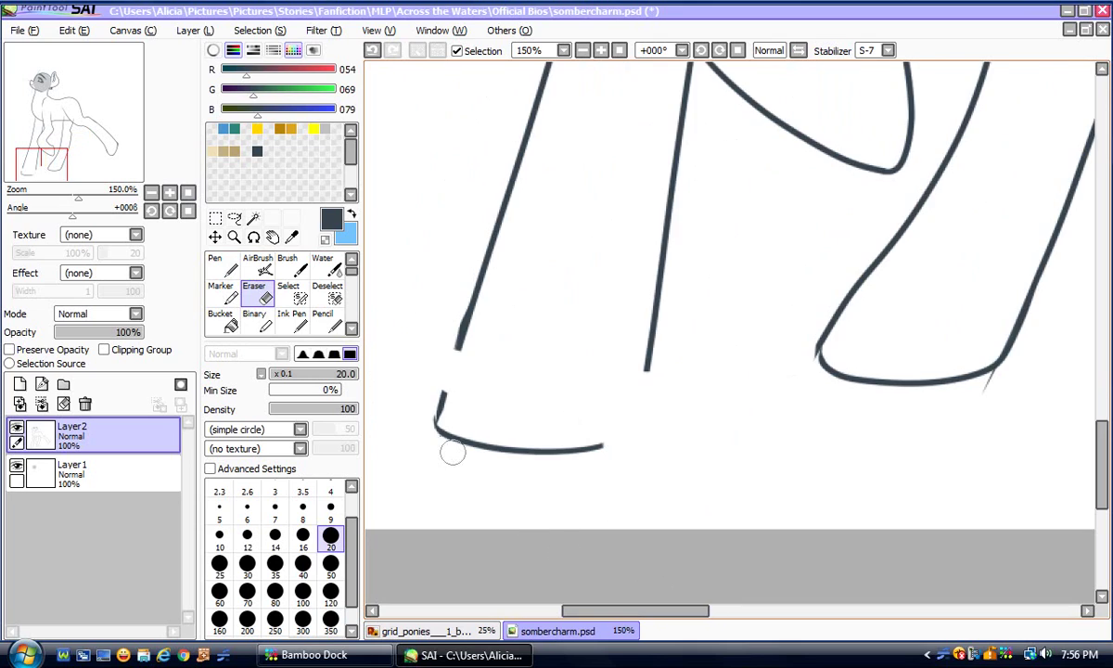
pyautogui.moveTo(457, 375)
pyautogui.mouseDown()
pyautogui.moveTo(437, 410)
pyautogui.moveTo(473, 444)
pyautogui.moveTo(589, 447)
pyautogui.mouseUp()
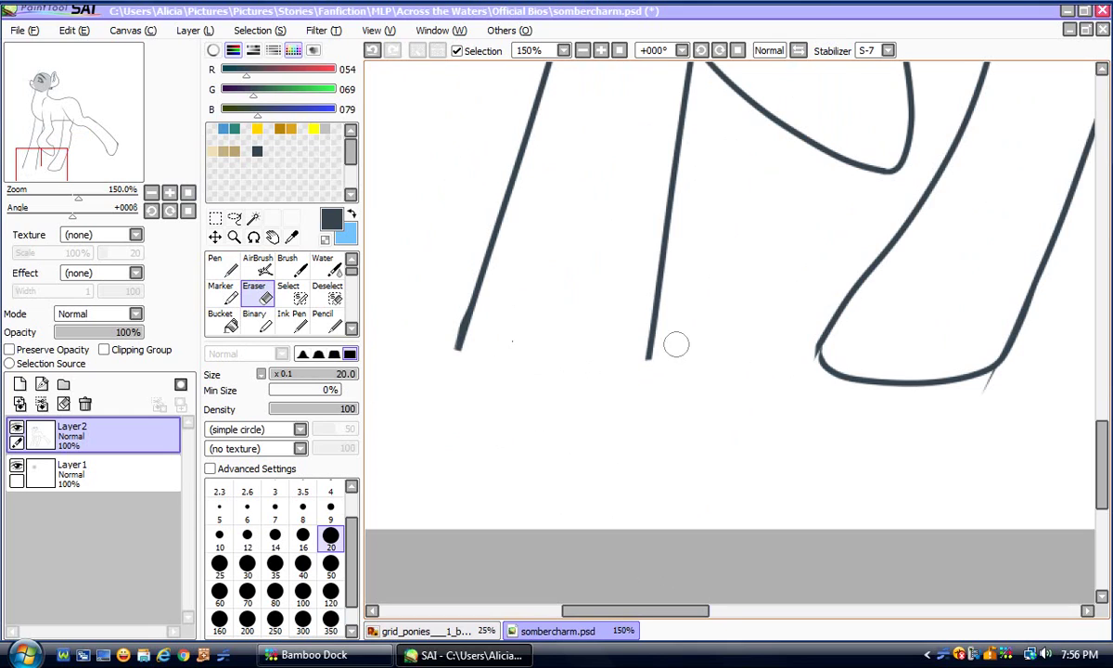
# Close the straight front leg with a rounded size 6 Pen hoof line and erase the line ends protruding at both hoof corners
pyautogui.click(223, 267)
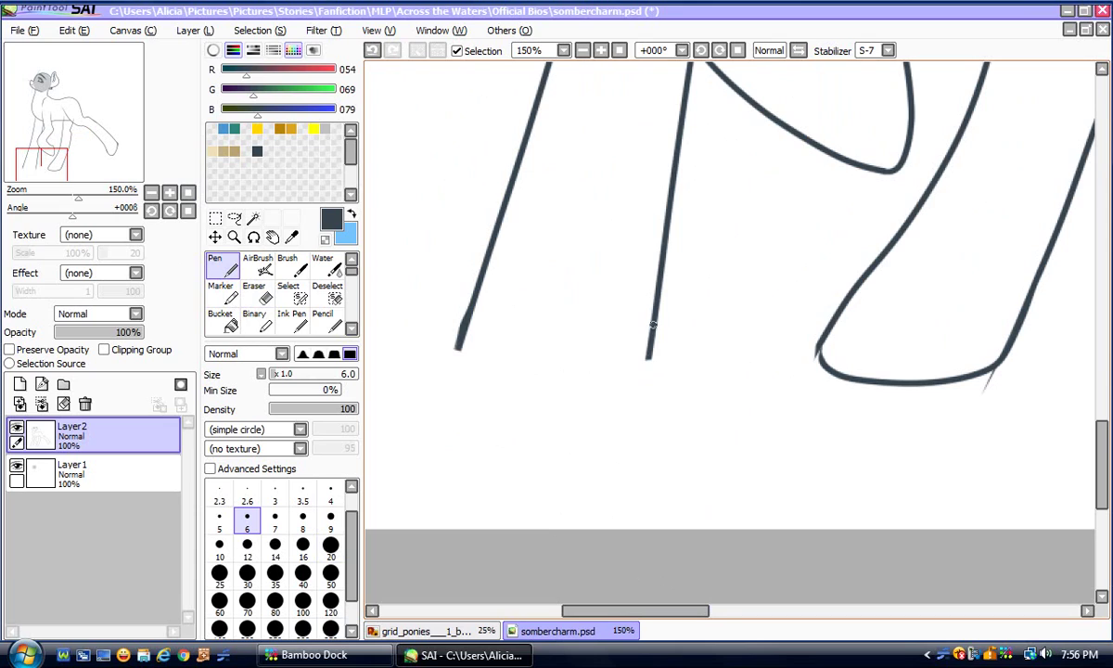
pyautogui.moveTo(633, 358)
pyautogui.mouseDown()
pyautogui.moveTo(427, 345)
pyautogui.moveTo(429, 294)
pyautogui.mouseUp()
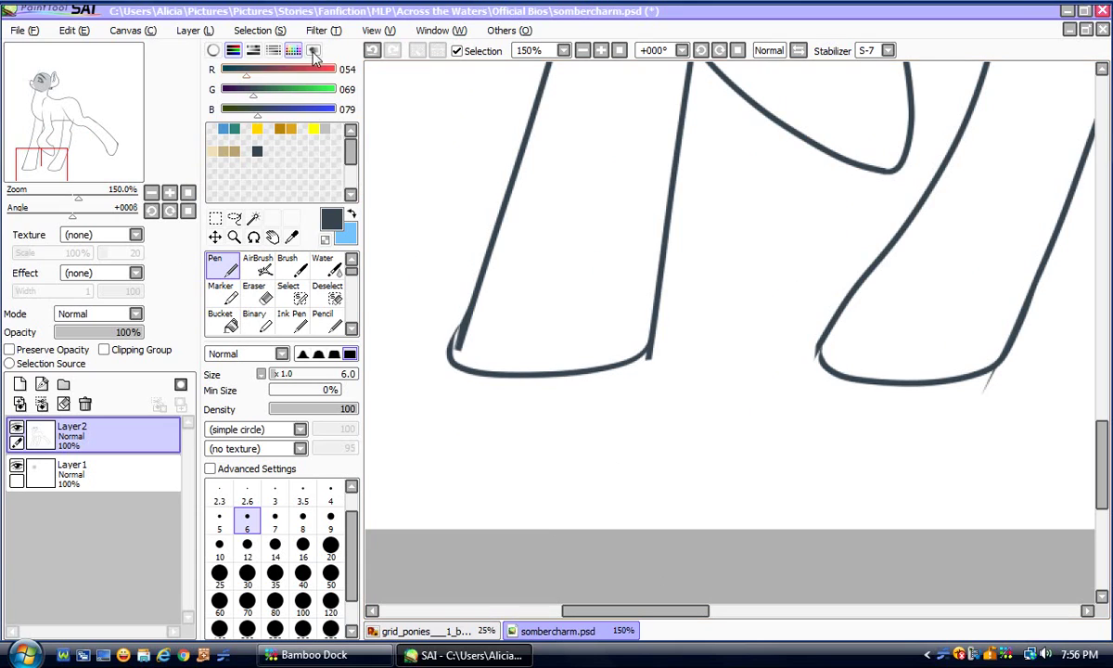
pyautogui.click(371, 50)
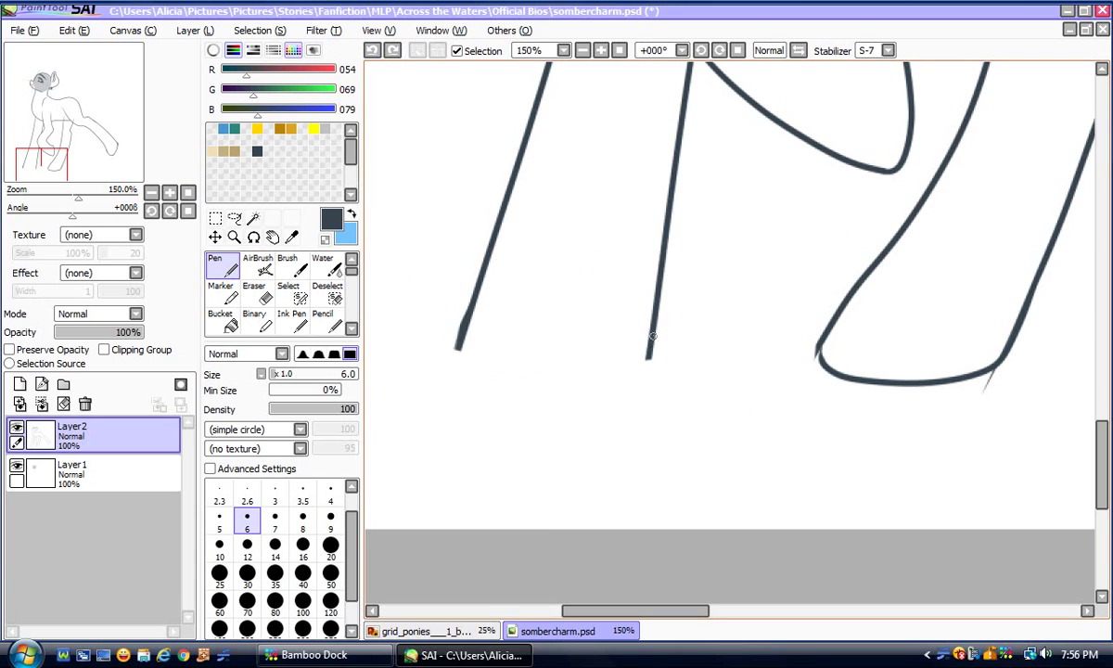
pyautogui.moveTo(649, 348)
pyautogui.mouseDown()
pyautogui.moveTo(556, 366)
pyautogui.moveTo(468, 351)
pyautogui.moveTo(459, 326)
pyautogui.mouseUp()
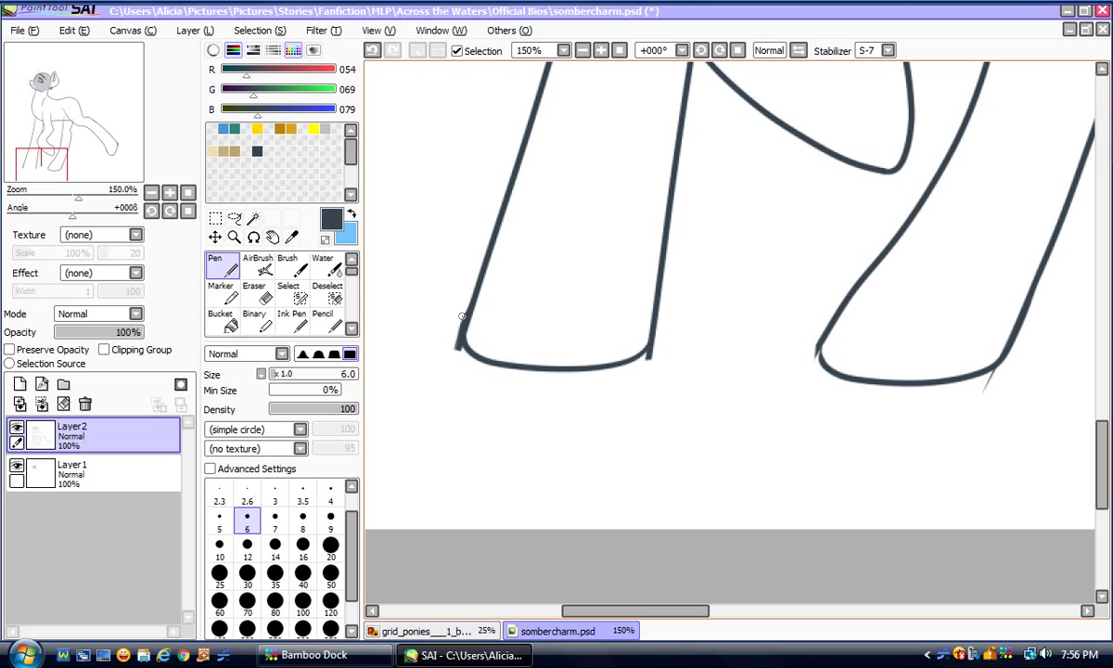
pyautogui.click(259, 295)
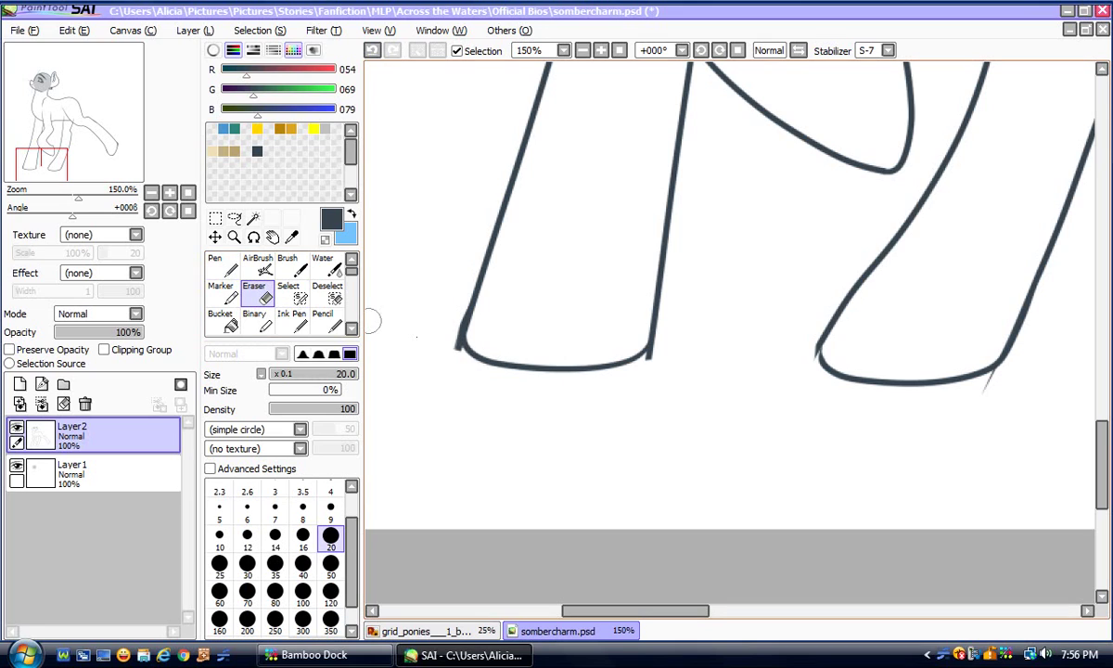
pyautogui.moveTo(665, 354); pyautogui.dragTo(655, 358)
pyautogui.click(223, 265)
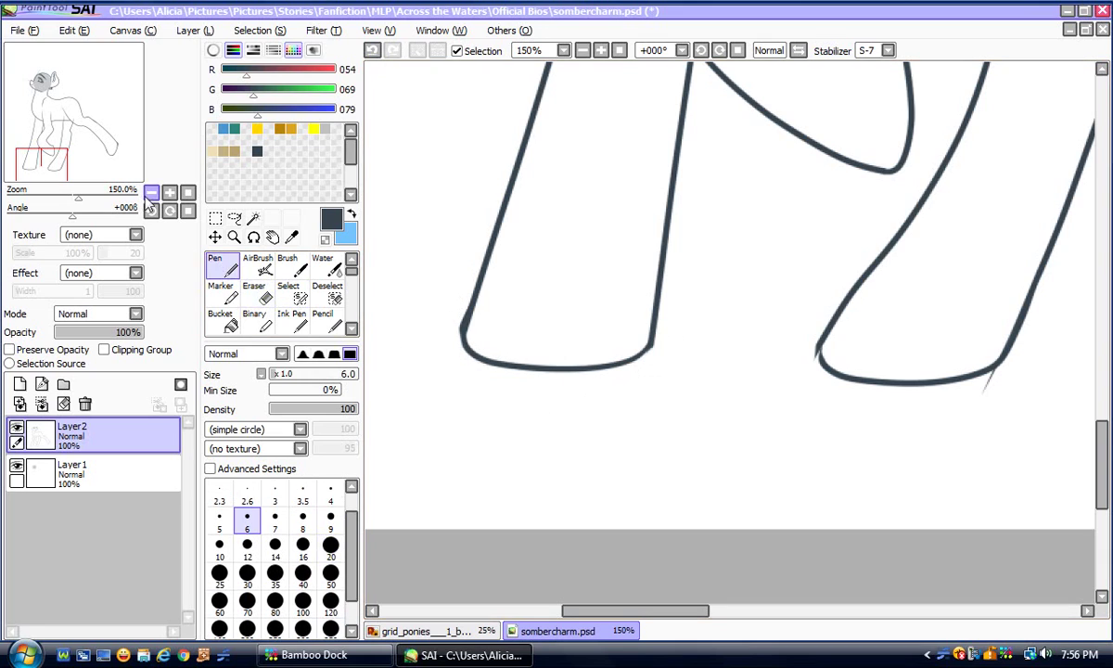
# Erase the front line of the second hind leg from the belly down to the hoof with the size 20 Eraser
pyautogui.click(151, 193)
pyautogui.click(151, 193)
pyautogui.moveTo(676, 610); pyautogui.dragTo(706, 611)
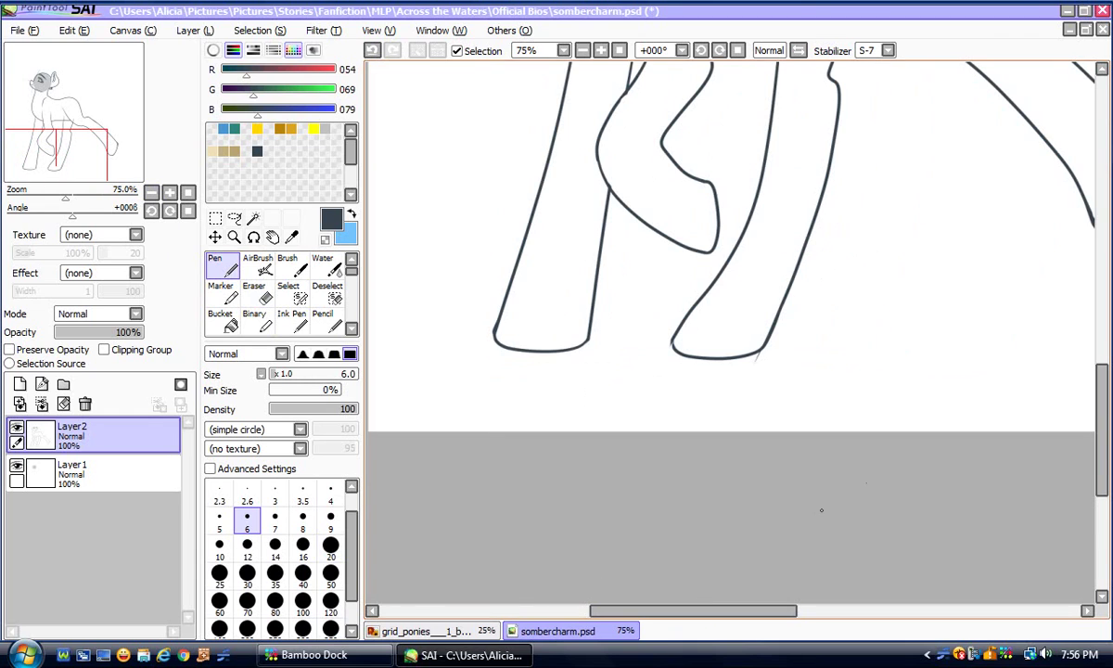
pyautogui.scroll(3, 1036, 408)
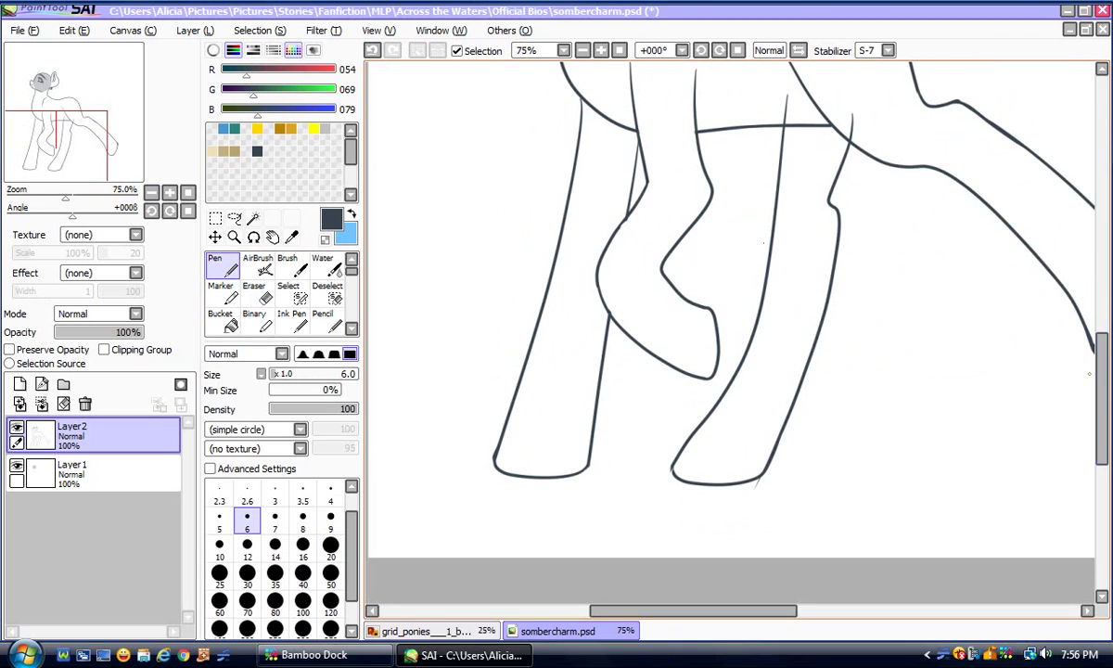
pyautogui.click(256, 291)
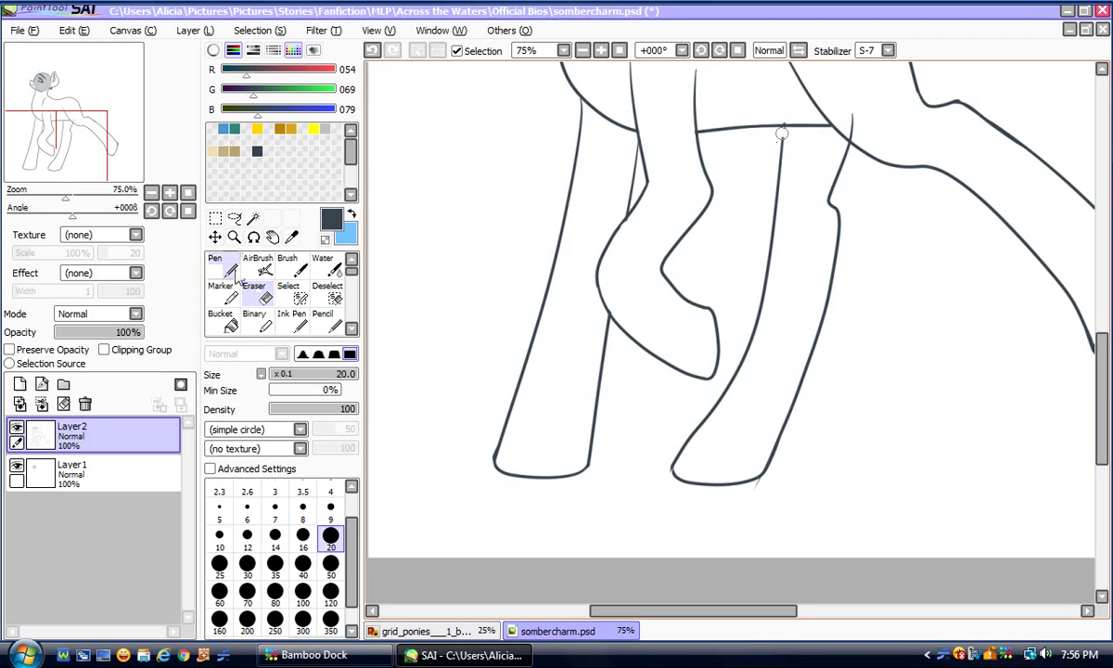
pyautogui.moveTo(782, 135)
pyautogui.mouseDown()
pyautogui.moveTo(755, 332)
pyautogui.moveTo(656, 502)
pyautogui.mouseUp()
# Redraw the front line of the second hind leg with the Pen, running from above the belly in a gentle curve to the hoof's front
pyautogui.press('n')
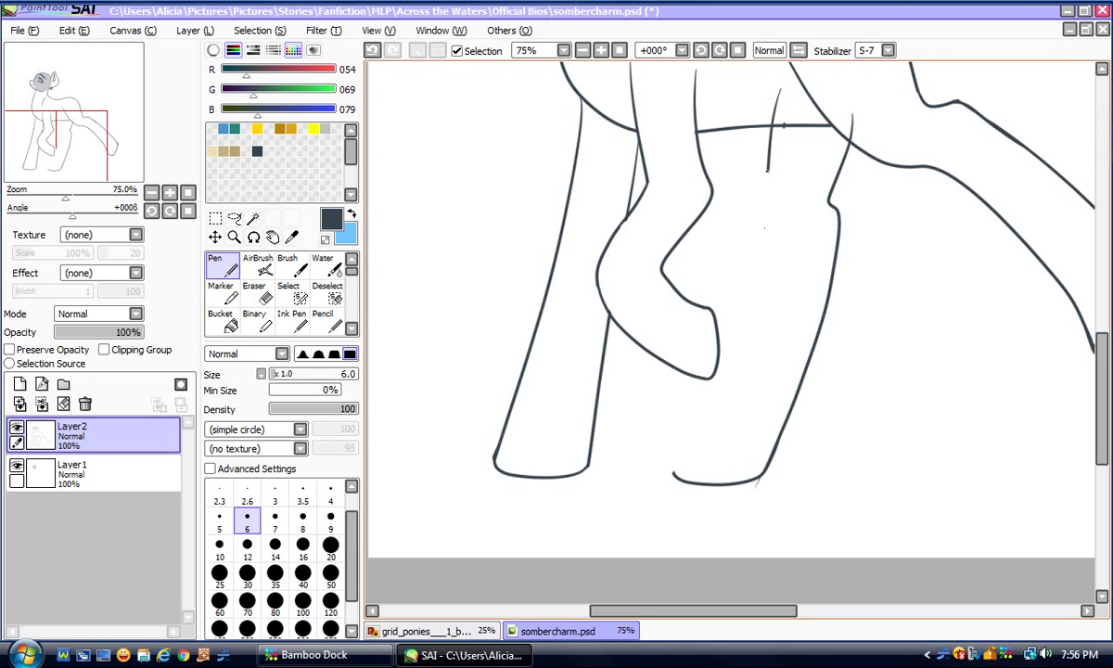
pyautogui.moveTo(759, 271); pyautogui.dragTo(729, 371)
pyautogui.moveTo(691, 445); pyautogui.dragTo(683, 464)
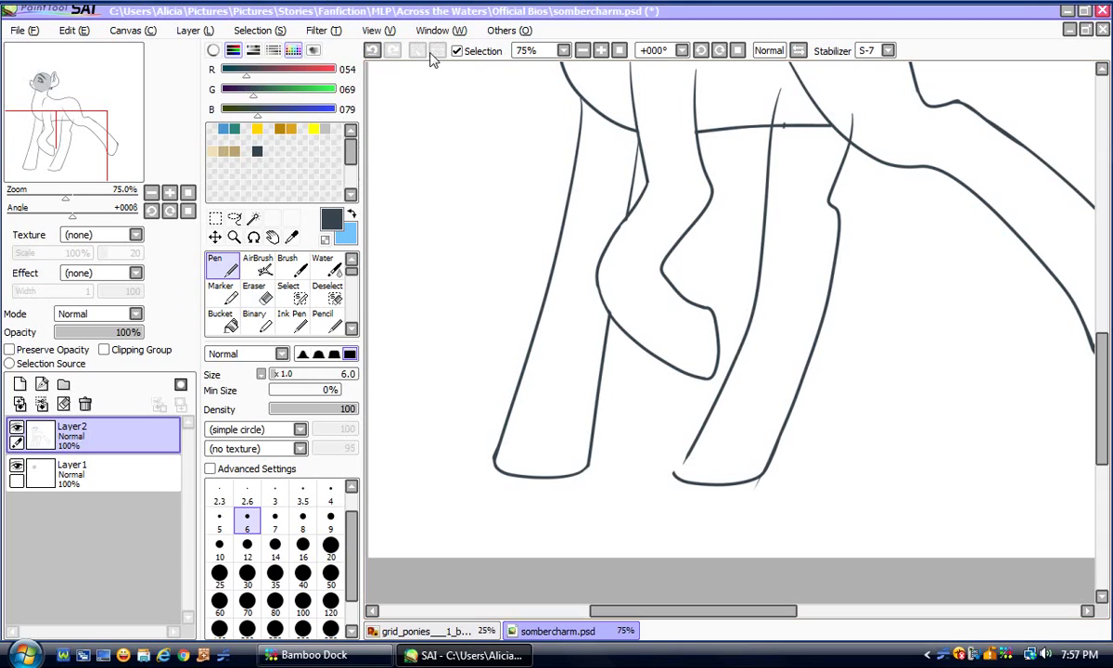
pyautogui.click(372, 50)
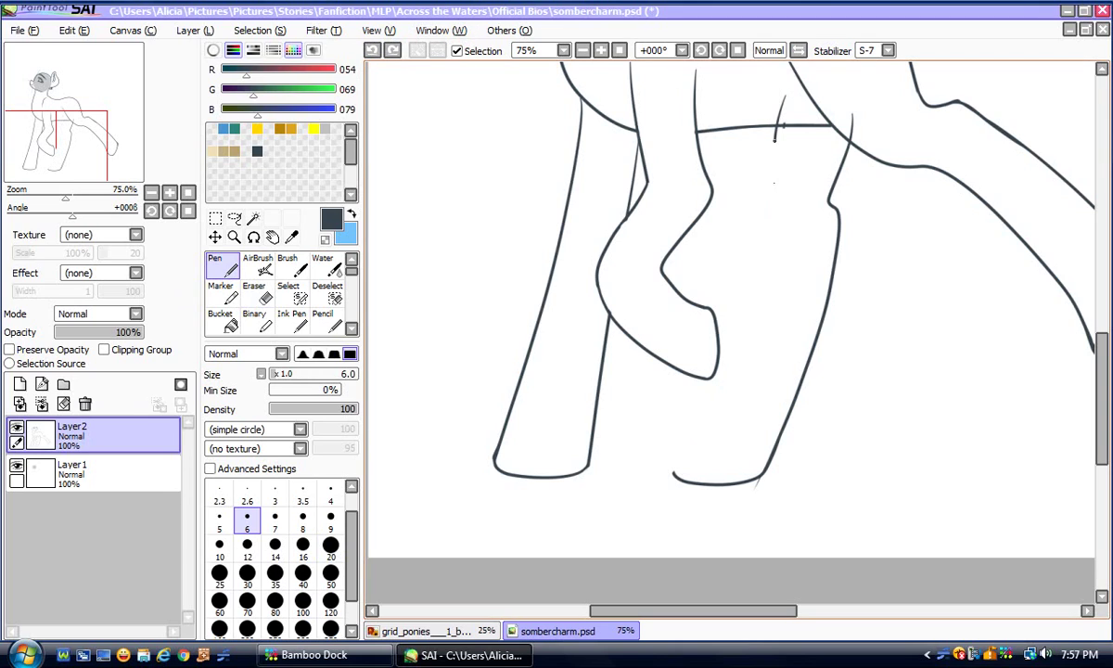
pyautogui.moveTo(764, 267)
pyautogui.mouseDown()
pyautogui.moveTo(728, 374)
pyautogui.moveTo(673, 475)
pyautogui.mouseUp()
pyautogui.moveTo(659, 616); pyautogui.dragTo(668, 619)
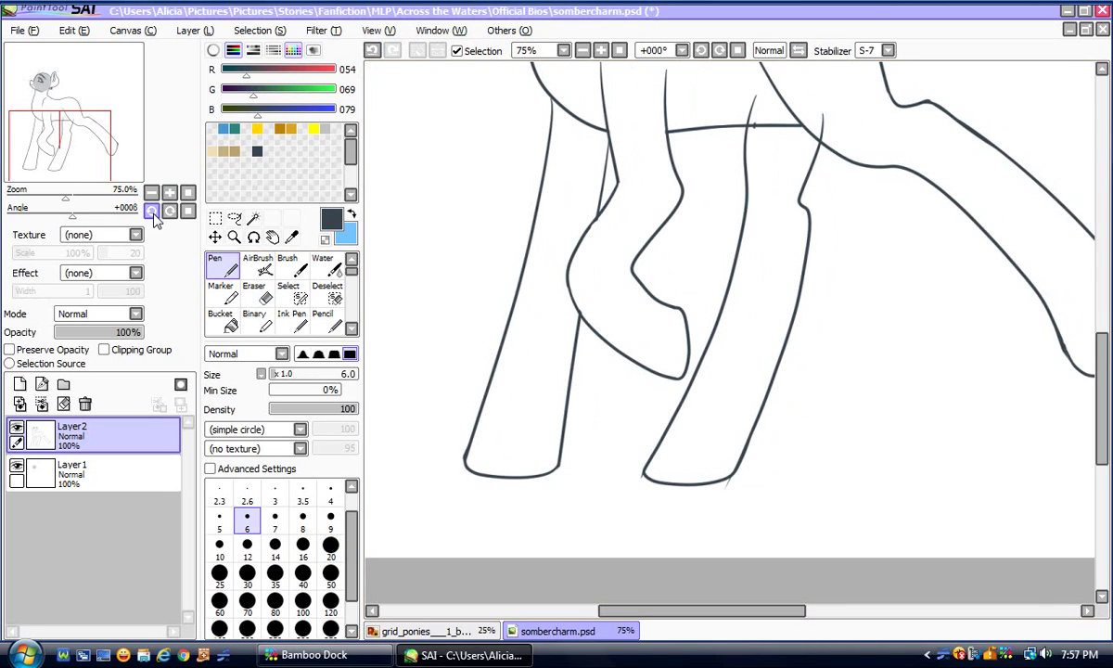
# Erase the second hind leg's line ends overshooting the thigh and belly, and clean the stub off the belly line with a size 12 Eraser
pyautogui.click(169, 192)
pyautogui.click(169, 192)
pyautogui.moveTo(1104, 408)
pyautogui.mouseDown()
pyautogui.moveTo(1109, 346)
pyautogui.moveTo(1101, 381)
pyautogui.mouseUp()
pyautogui.press('e')
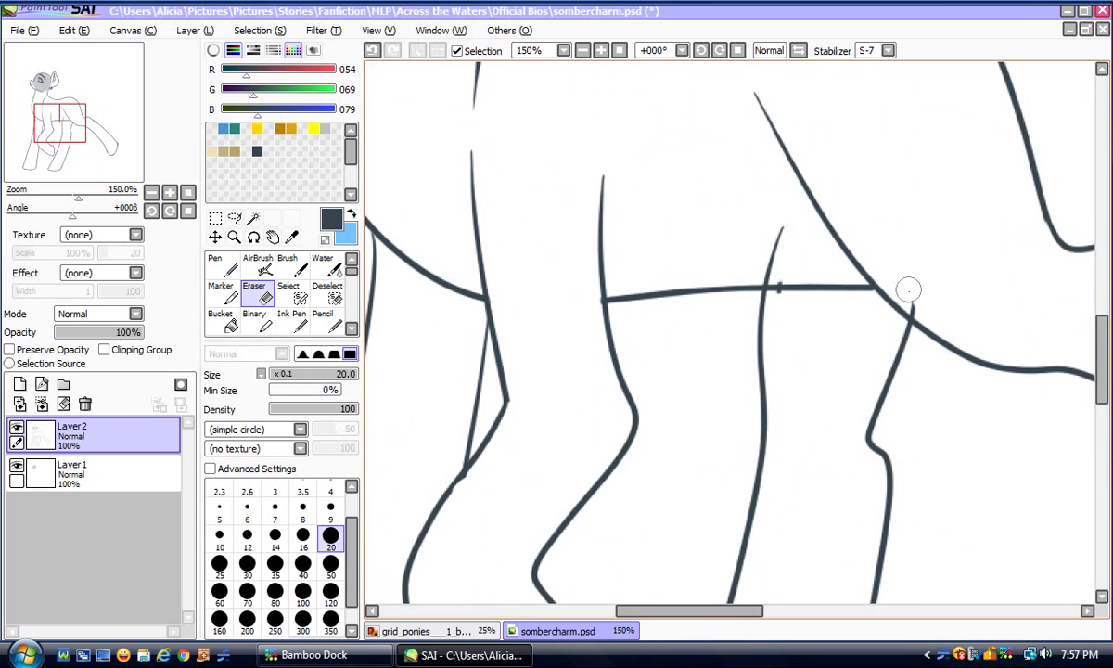
pyautogui.moveTo(786, 226); pyautogui.dragTo(756, 271)
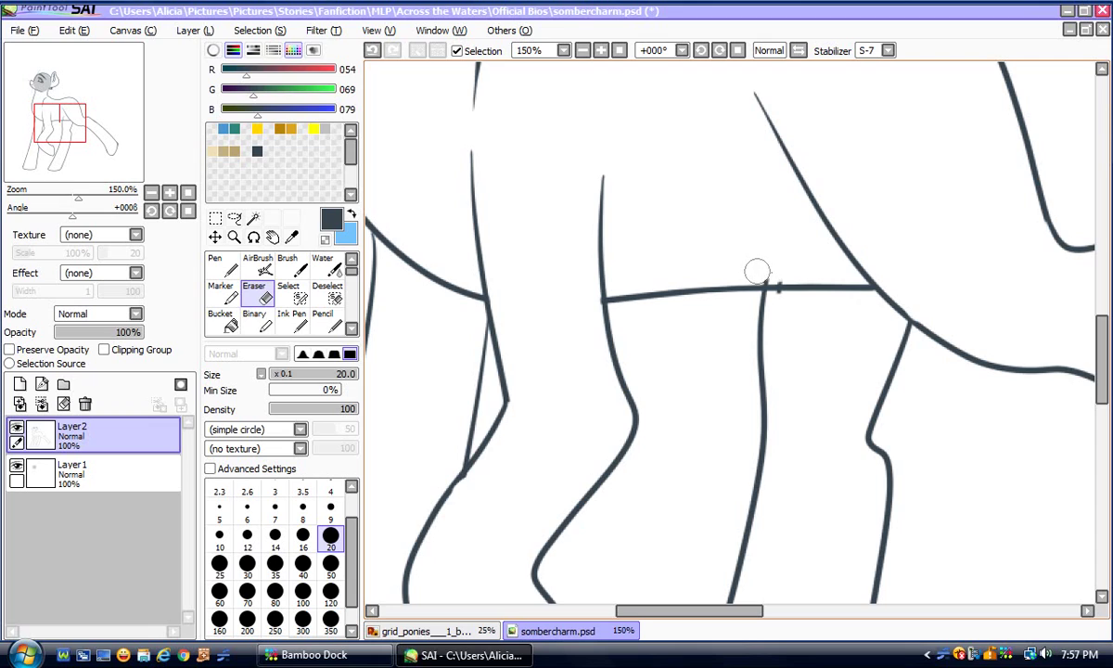
pyautogui.click(172, 193)
pyautogui.press('[')
pyautogui.press('[')
pyautogui.press('[')
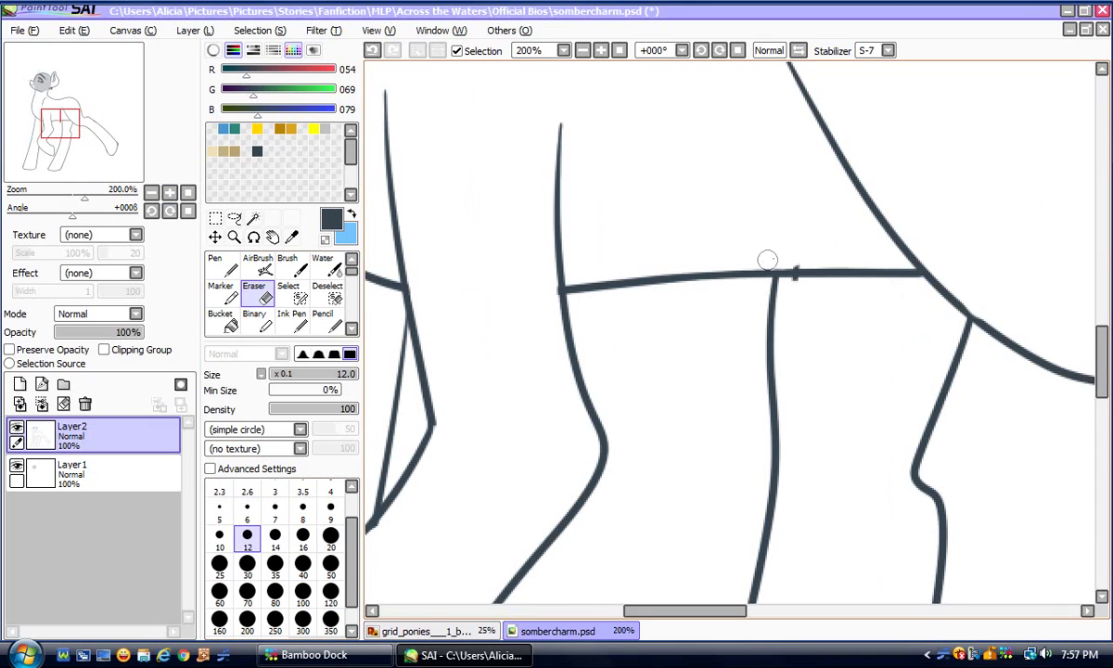
pyautogui.moveTo(771, 260)
pyautogui.mouseDown()
pyautogui.moveTo(835, 259)
pyautogui.moveTo(800, 281)
pyautogui.mouseUp()
pyautogui.click(219, 263)
# Save the drawing to sombercharm.psd
pyautogui.click(151, 193)
pyautogui.click(151, 193)
pyautogui.click(151, 193)
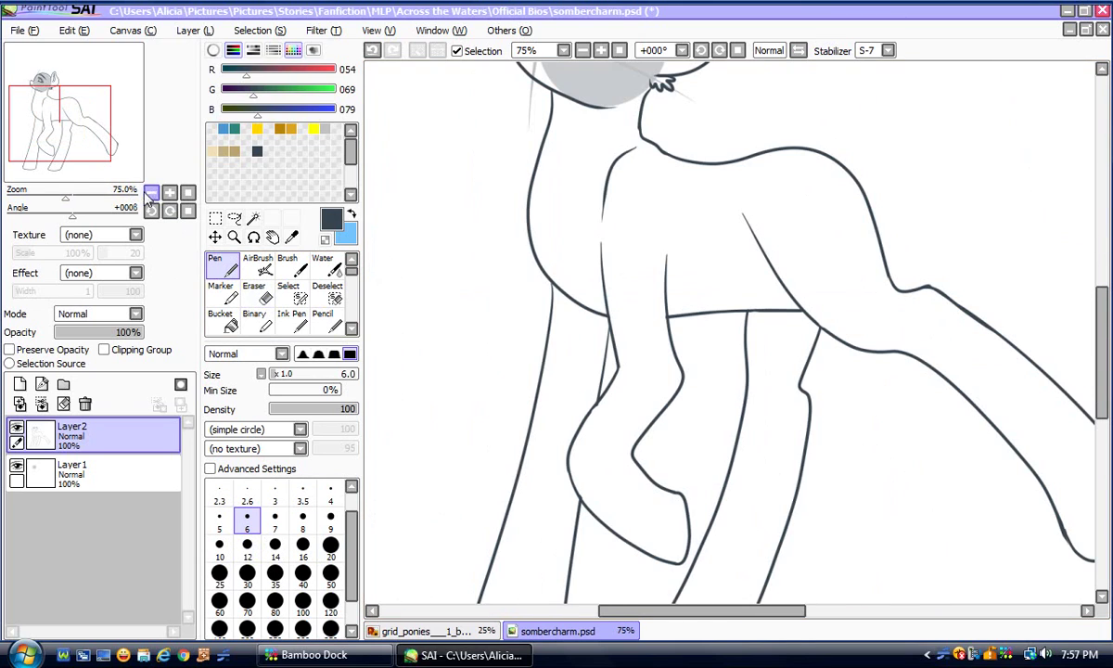
pyautogui.click(20, 30)
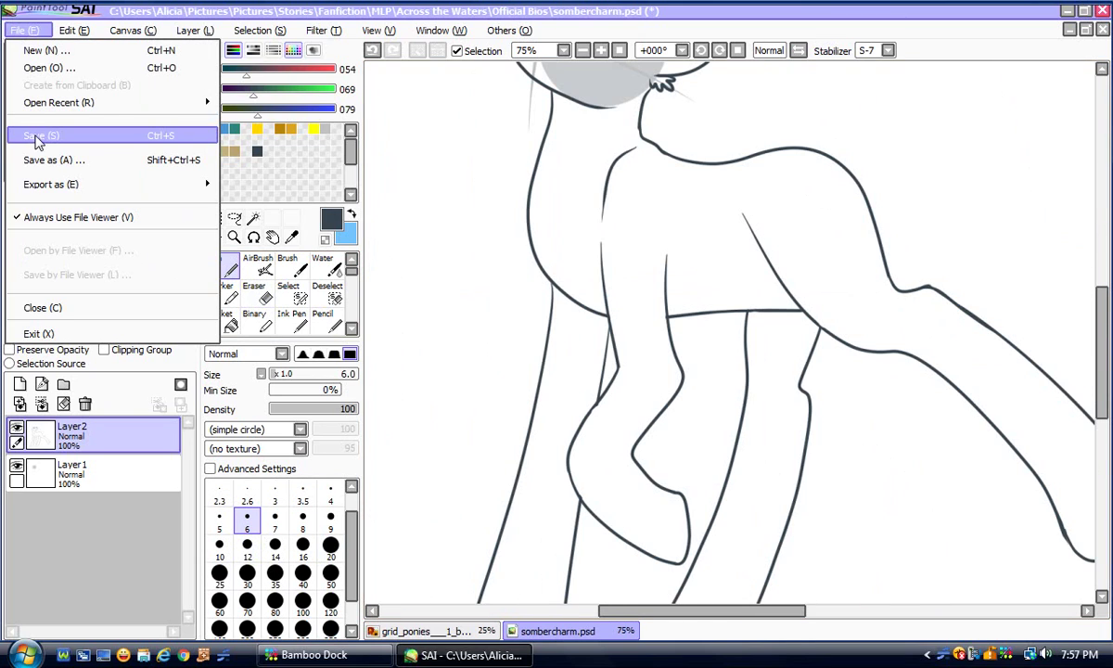
pyautogui.click(37, 139)
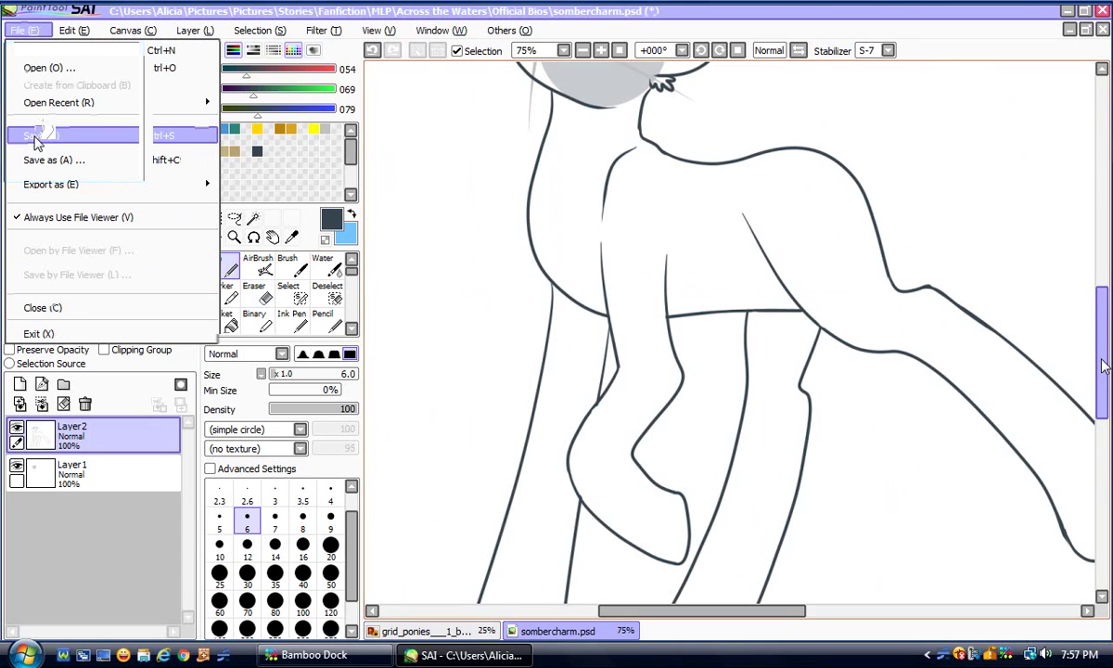
# With the canvas rotated 90°, redraw the raised front leg's inner line from the bend to the hoof, extending the hoof's rear corner towards the bend
pyautogui.moveTo(1102, 362); pyautogui.dragTo(1104, 436)
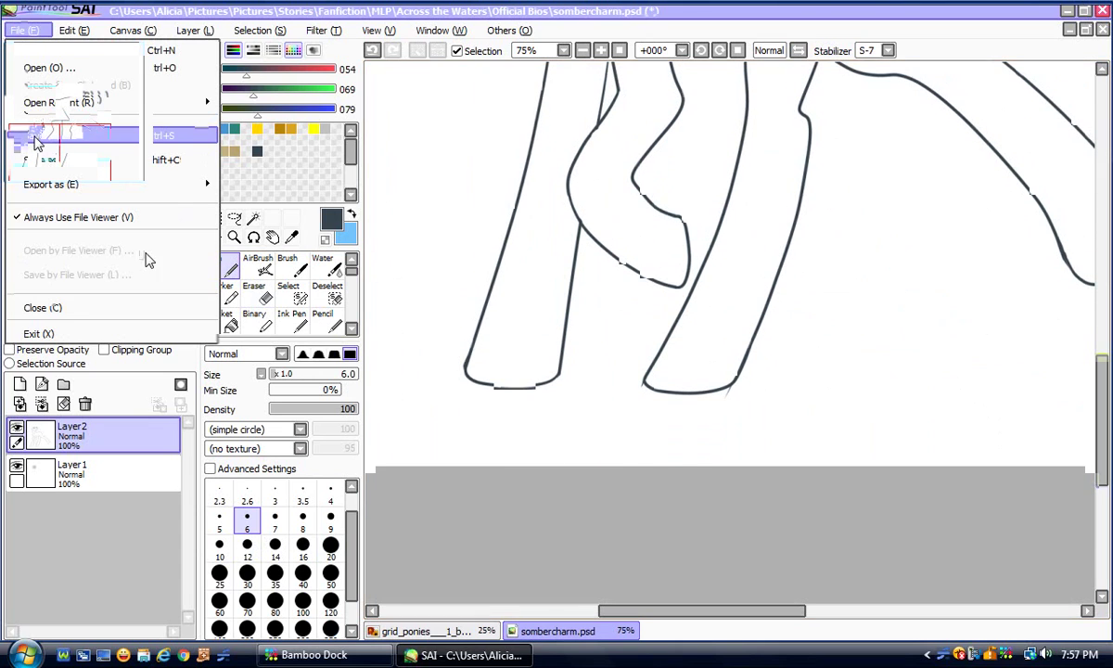
pyautogui.click(172, 215)
pyautogui.click(172, 214)
pyautogui.click(172, 214)
pyautogui.click(172, 214)
pyautogui.click(172, 213)
pyautogui.click(172, 214)
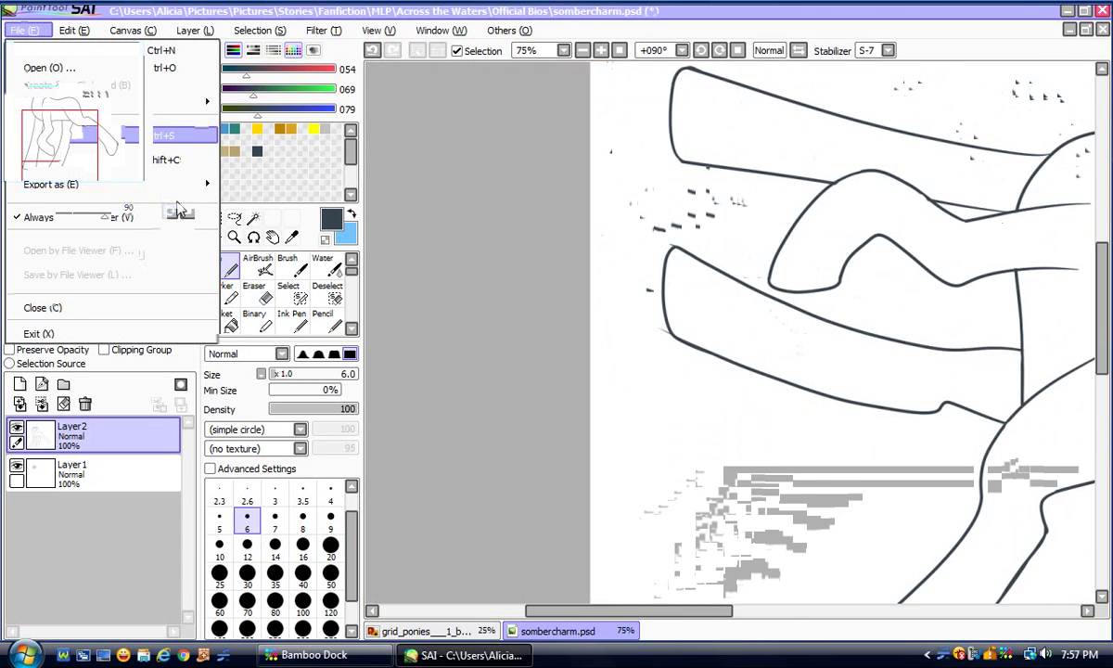
pyautogui.click(170, 193)
pyautogui.click(170, 193)
pyautogui.click(170, 192)
pyautogui.moveTo(607, 612); pyautogui.dragTo(650, 612)
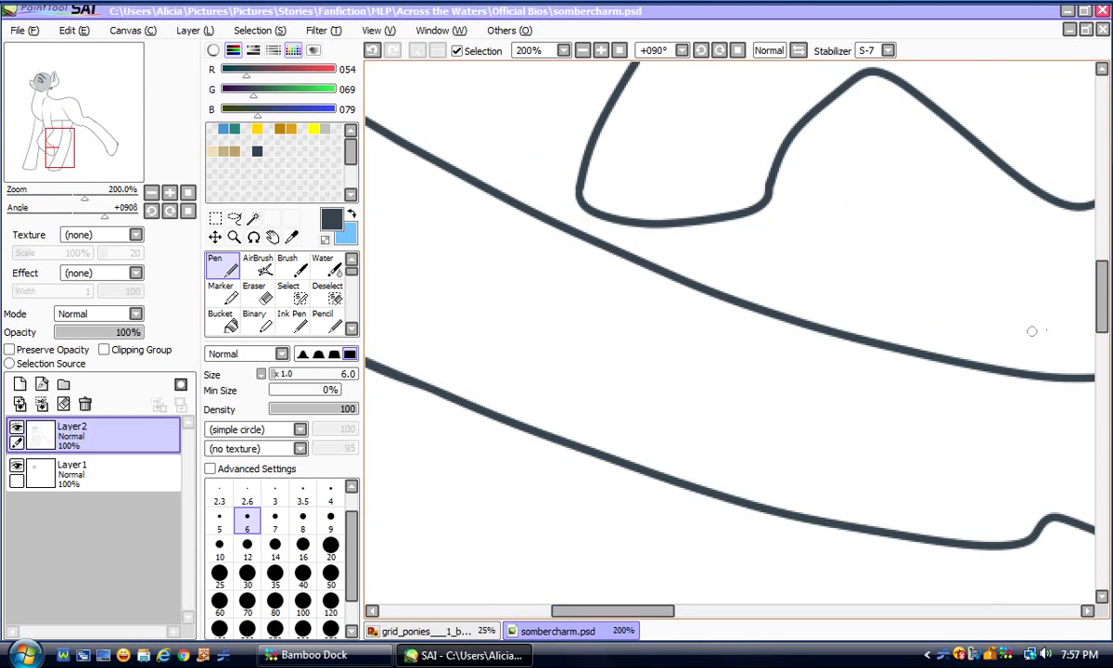
pyautogui.scroll(3, 1085, 293)
pyautogui.scroll(1, 654, 263)
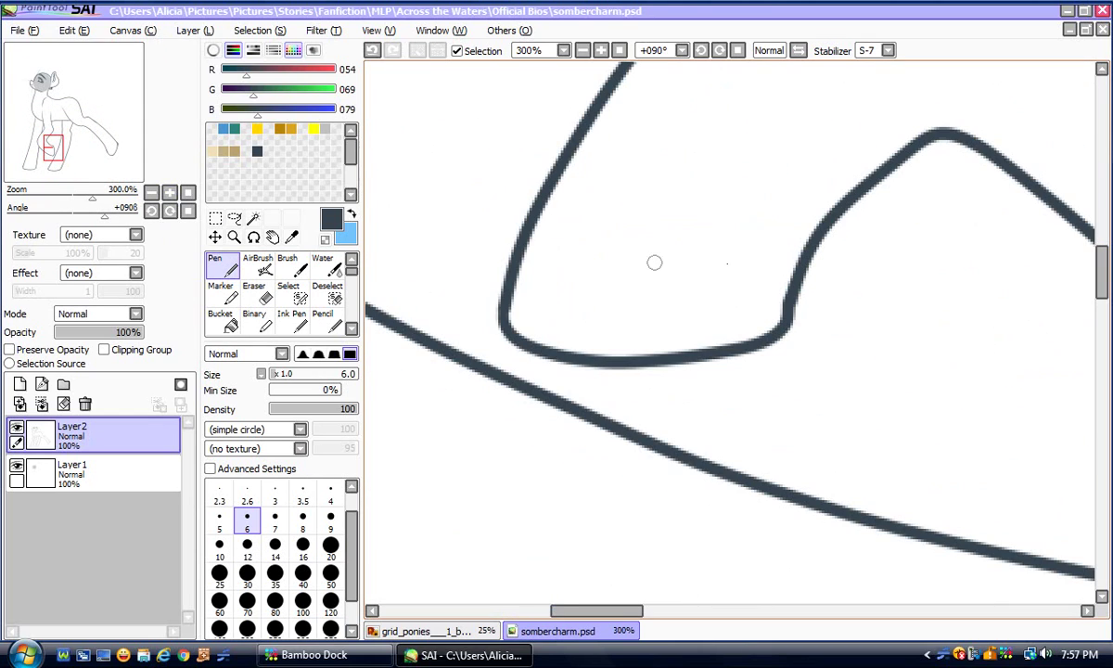
pyautogui.moveTo(950, 135)
pyautogui.mouseDown()
pyautogui.moveTo(885, 157)
pyautogui.moveTo(848, 205)
pyautogui.moveTo(843, 295)
pyautogui.moveTo(789, 330)
pyautogui.mouseUp()
pyautogui.click(372, 50)
pyautogui.moveTo(945, 132)
pyautogui.mouseDown()
pyautogui.moveTo(878, 169)
pyautogui.moveTo(853, 199)
pyautogui.moveTo(820, 308)
pyautogui.moveTo(784, 326)
pyautogui.mouseUp()
# Erase the old inner line beside the raised front hoof with the size 12 Eraser and save the straightened drawing
pyautogui.click(253, 295)
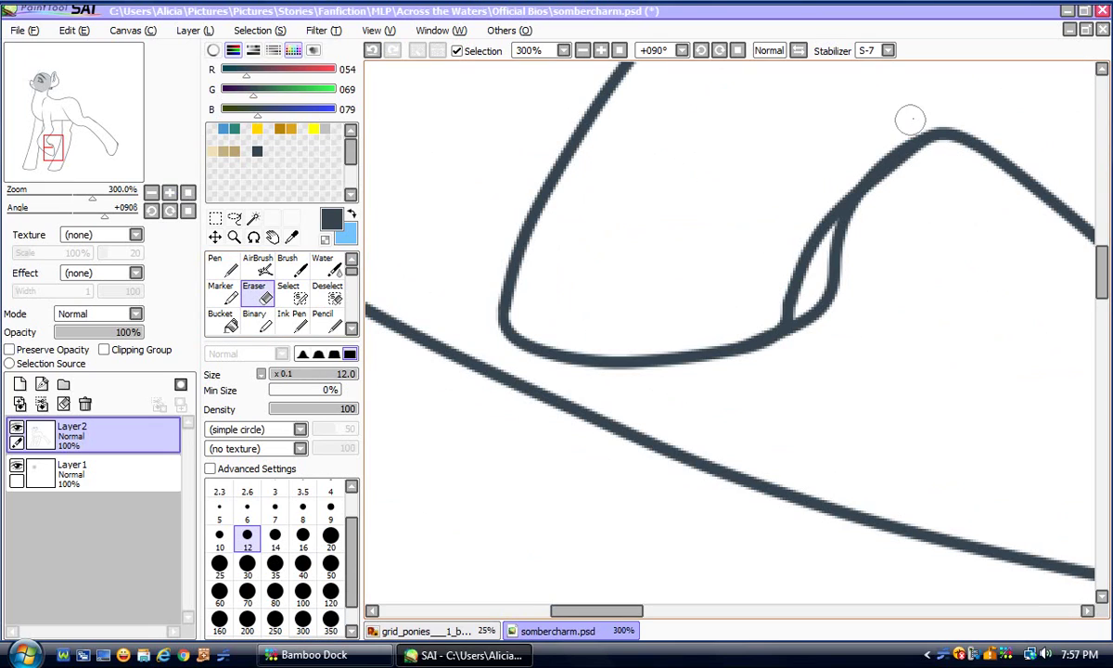
pyautogui.moveTo(852, 168); pyautogui.dragTo(784, 305)
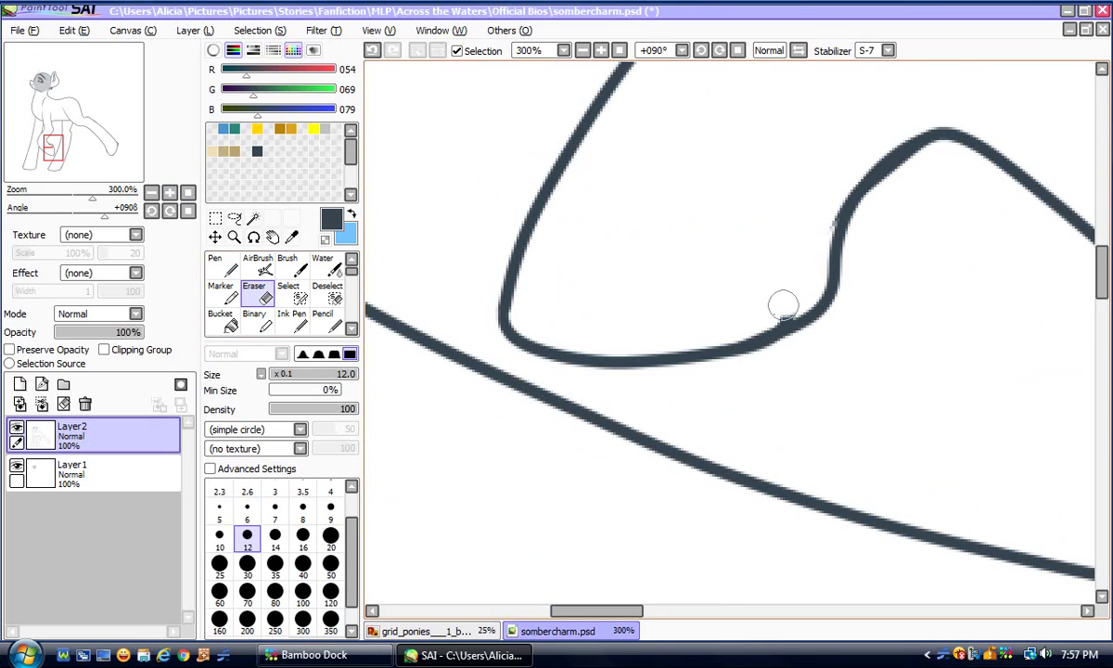
pyautogui.click(186, 192)
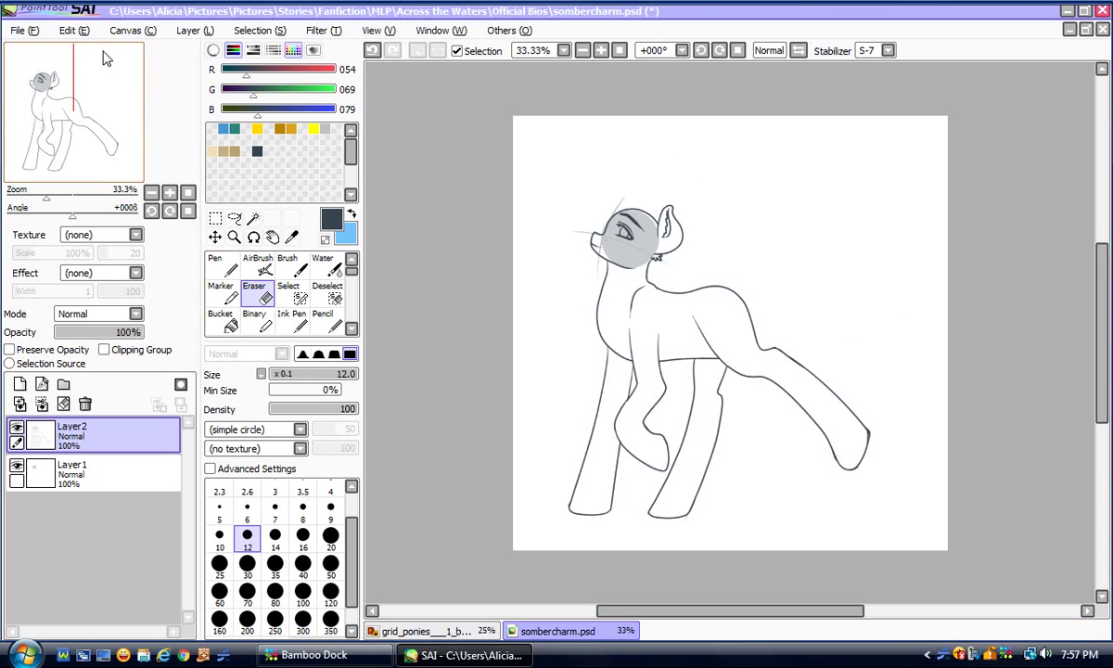
pyautogui.click(33, 32)
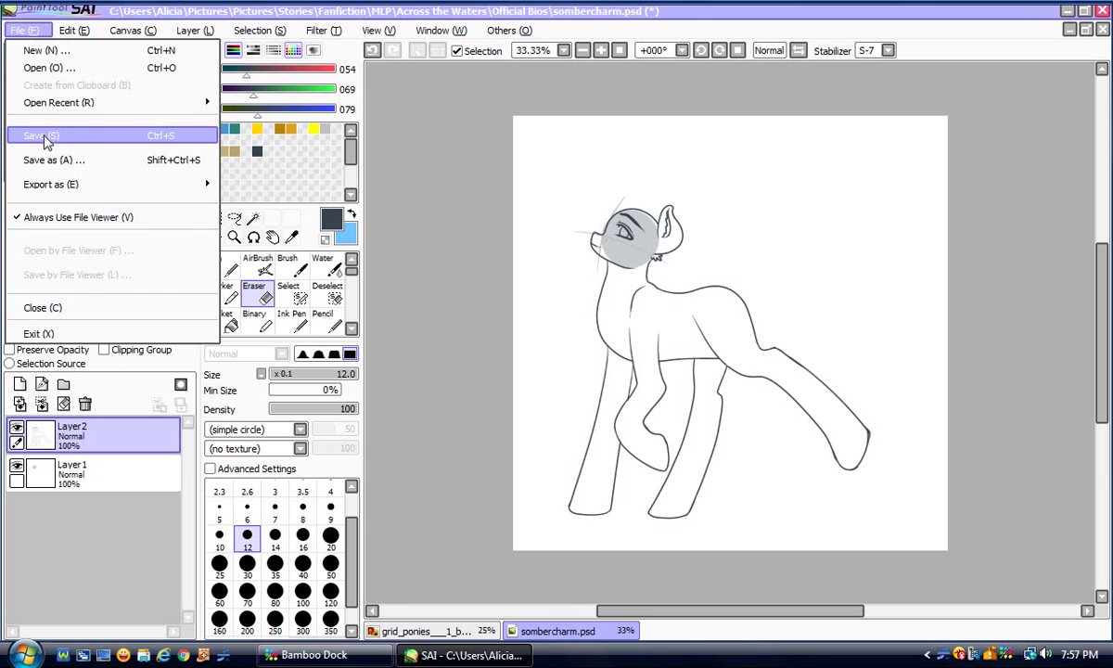
pyautogui.click(43, 130)
# Consult the grid_ponies reference picture and add a new layer above Layer2 in sombercharm.psd
pyautogui.click(428, 630)
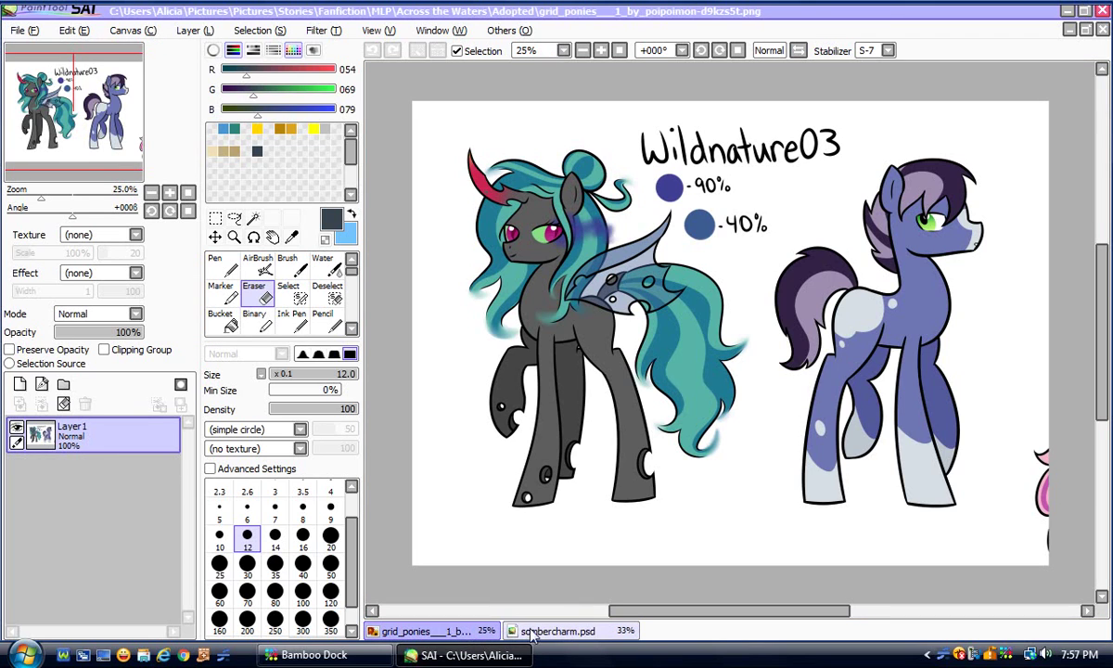
pyautogui.click(584, 633)
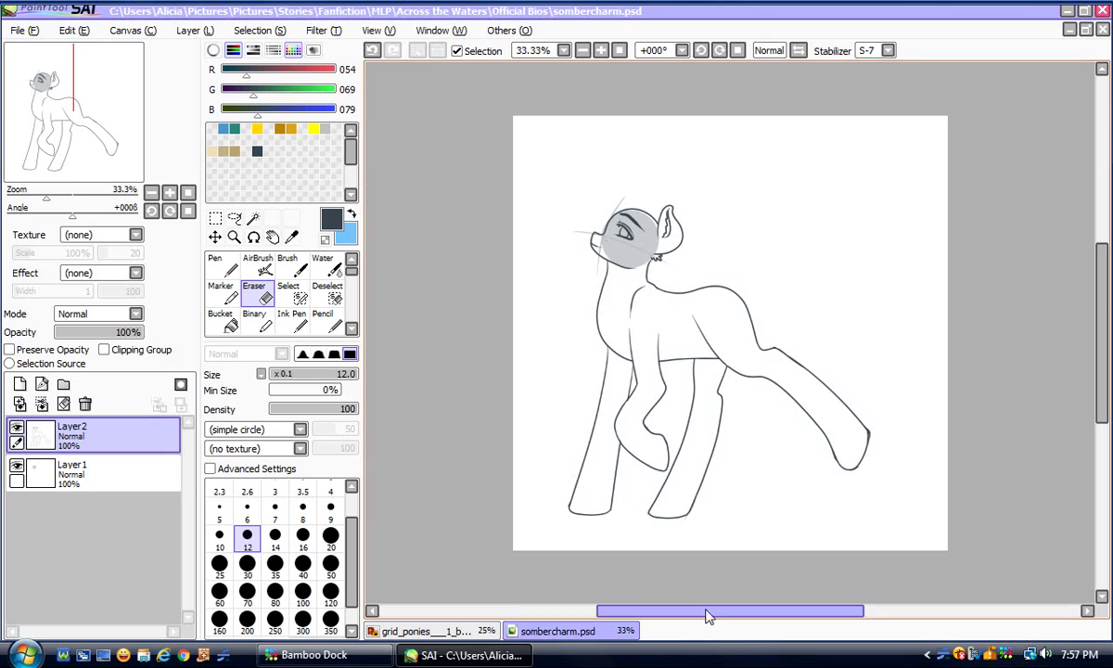
pyautogui.moveTo(690, 615); pyautogui.dragTo(732, 620)
pyautogui.click(170, 193)
pyautogui.click(19, 384)
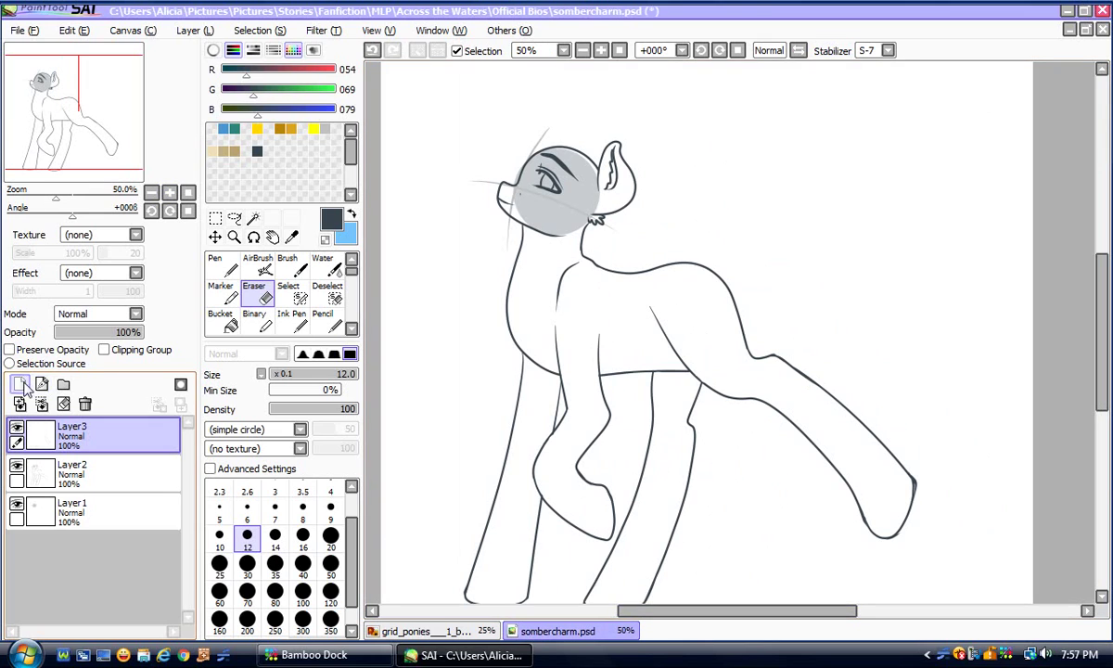
# With the size 6 Pen on Layer3, draw the tail's upper outline from the rump through two pointed hair tips, consulting the grid_ponies picture
pyautogui.click(440, 631)
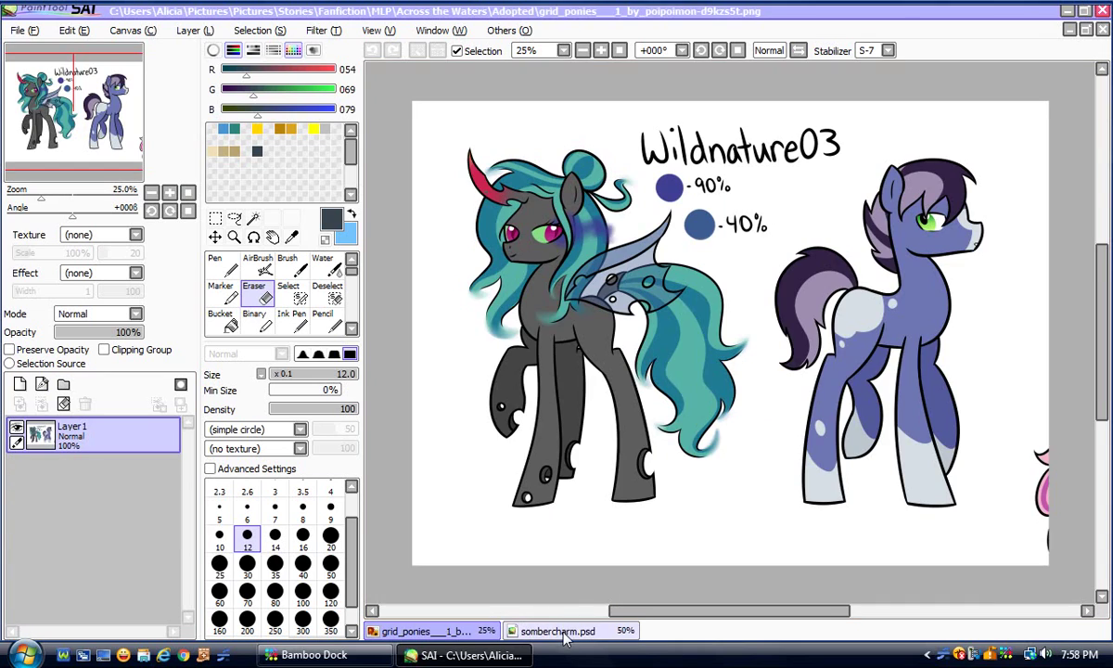
pyautogui.click(557, 631)
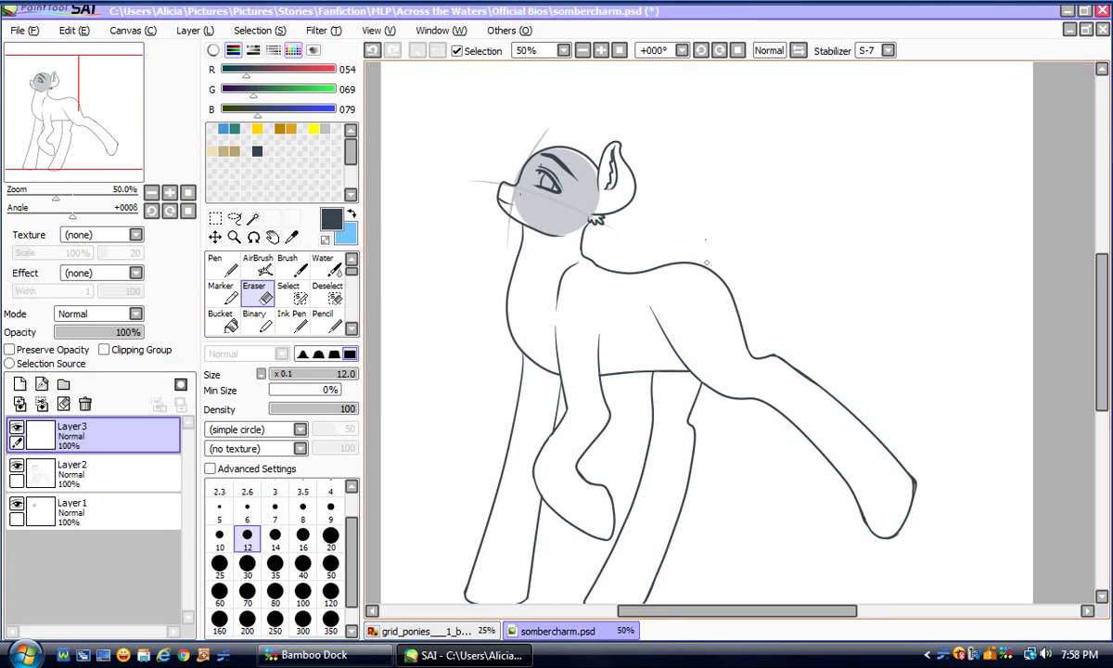
pyautogui.click(223, 265)
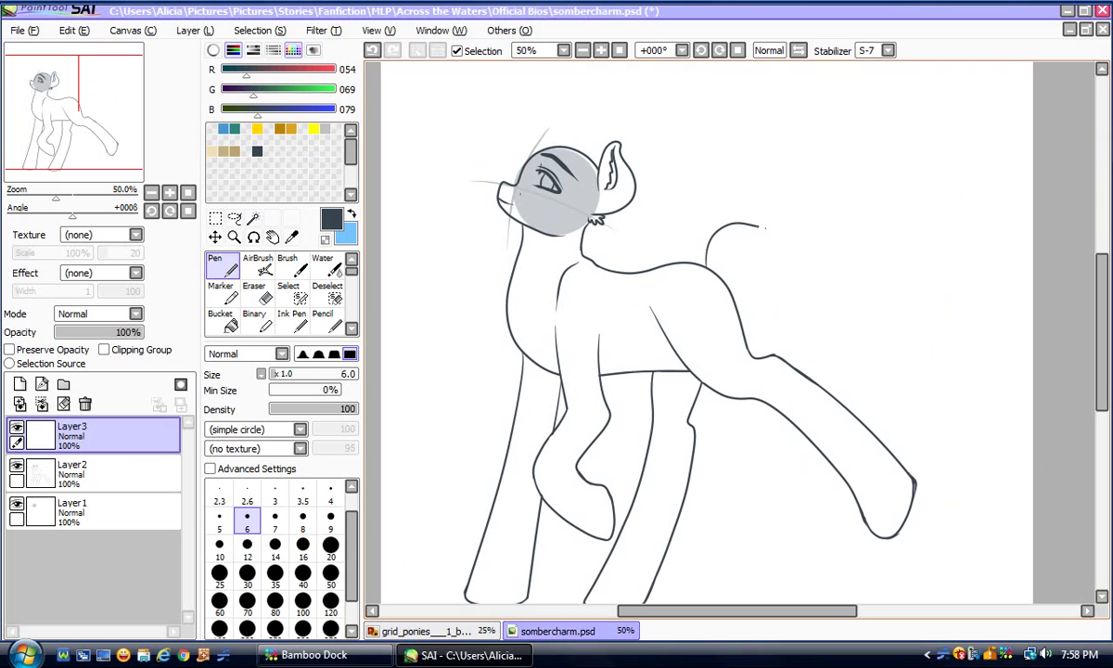
pyautogui.click(436, 631)
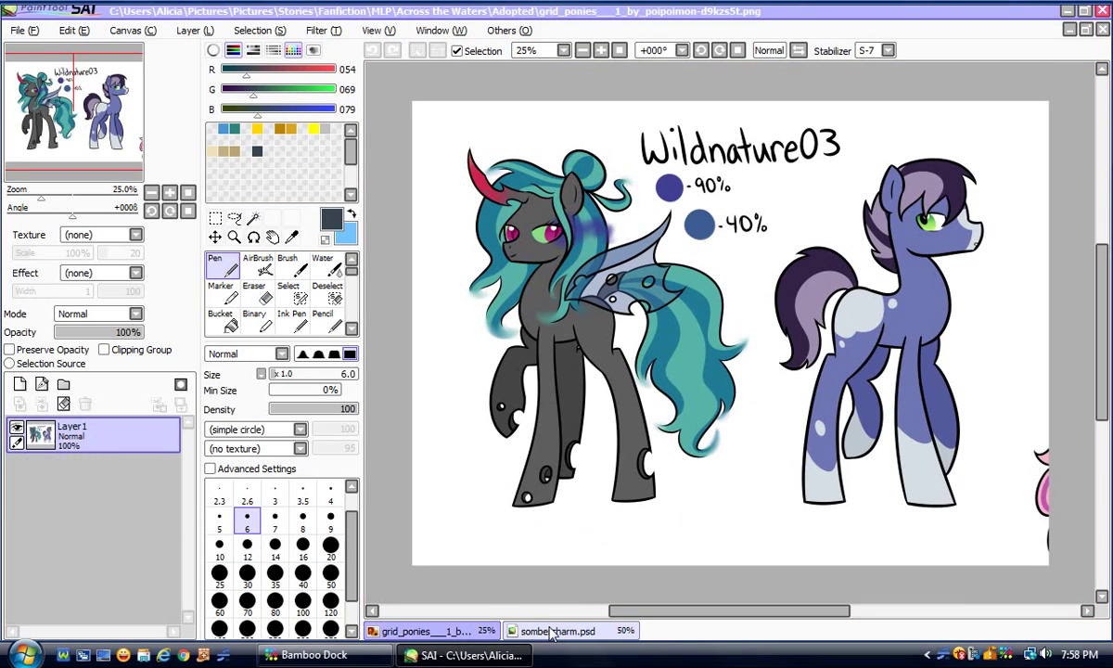
pyautogui.click(553, 633)
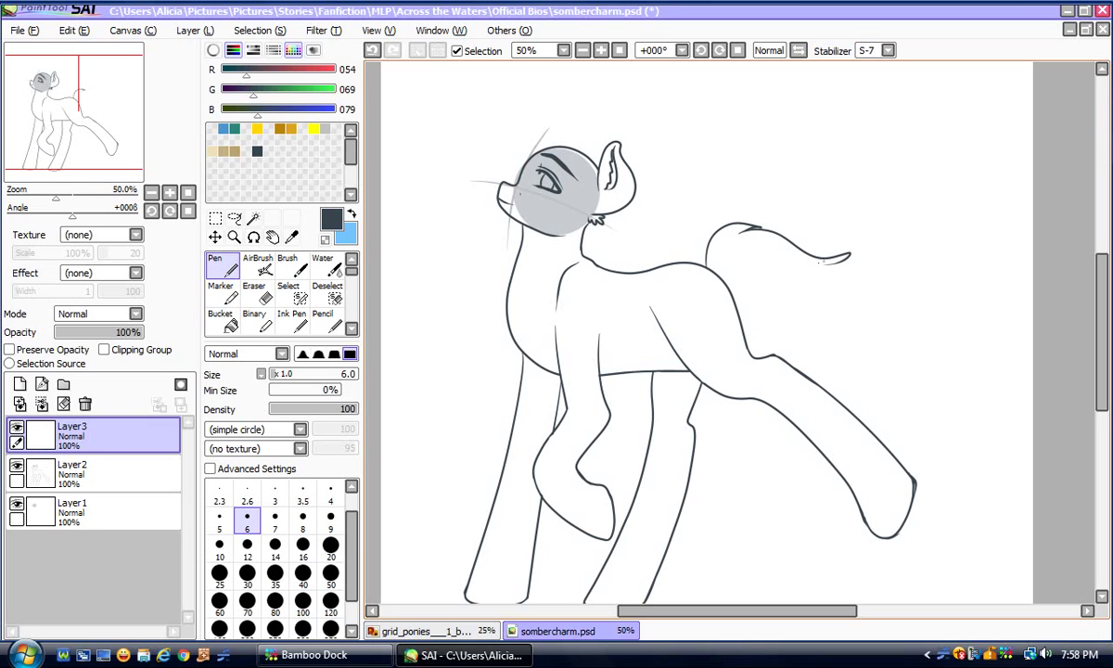
pyautogui.click(441, 634)
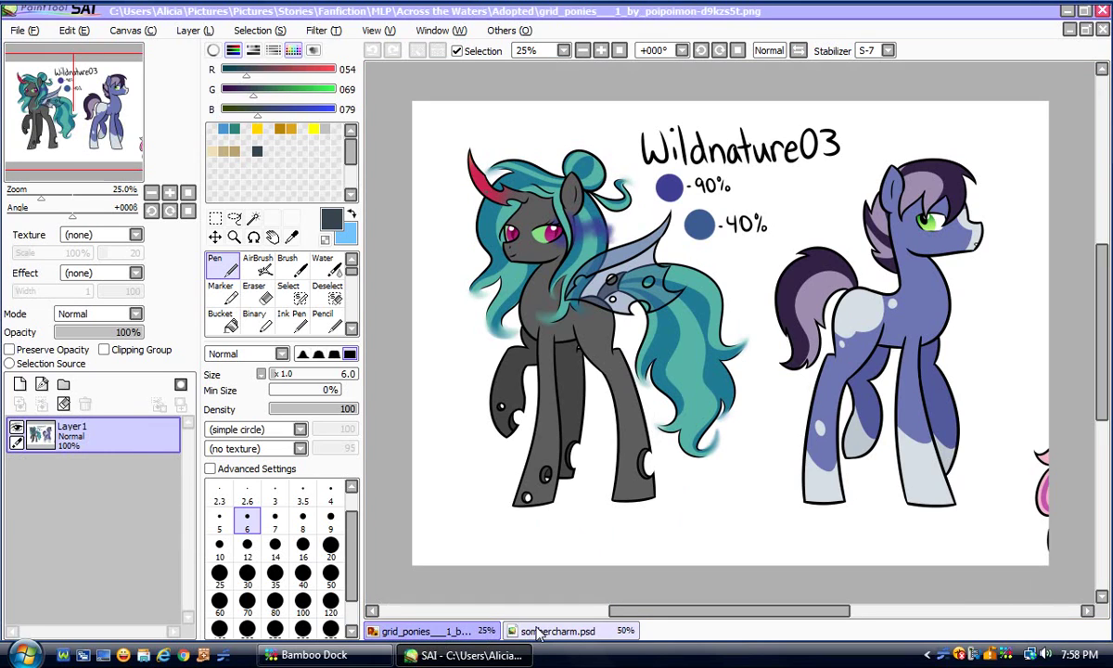
pyautogui.click(547, 632)
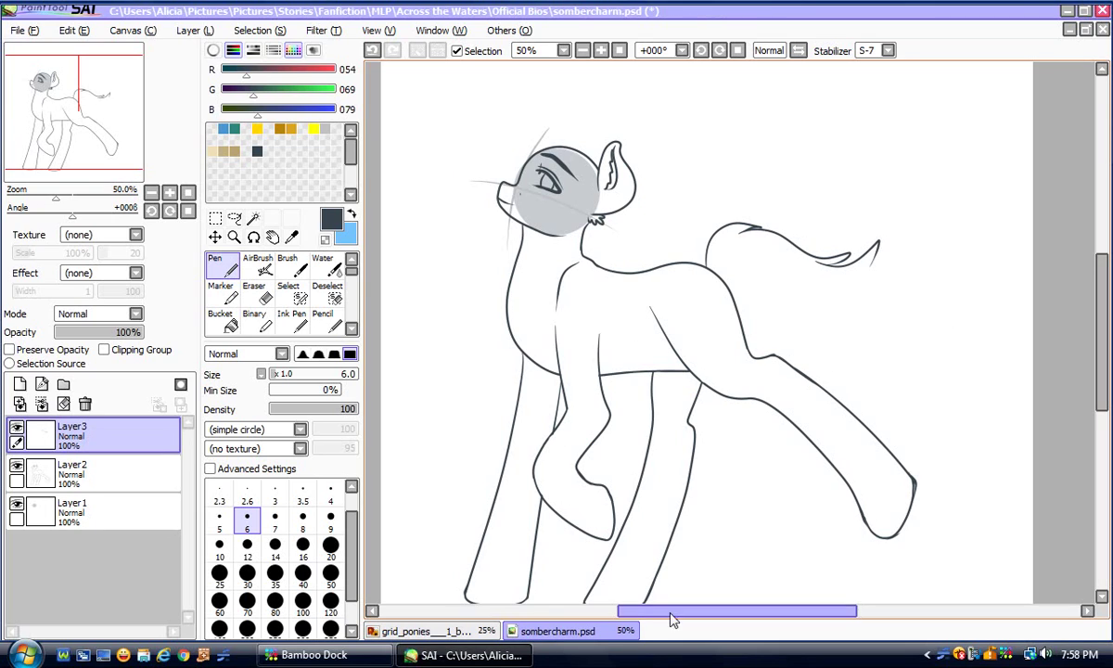
# Draw the tail's lower outline from the rump with a pointed notch and a long curve below it, consulting the grid_ponies picture
pyautogui.click(436, 632)
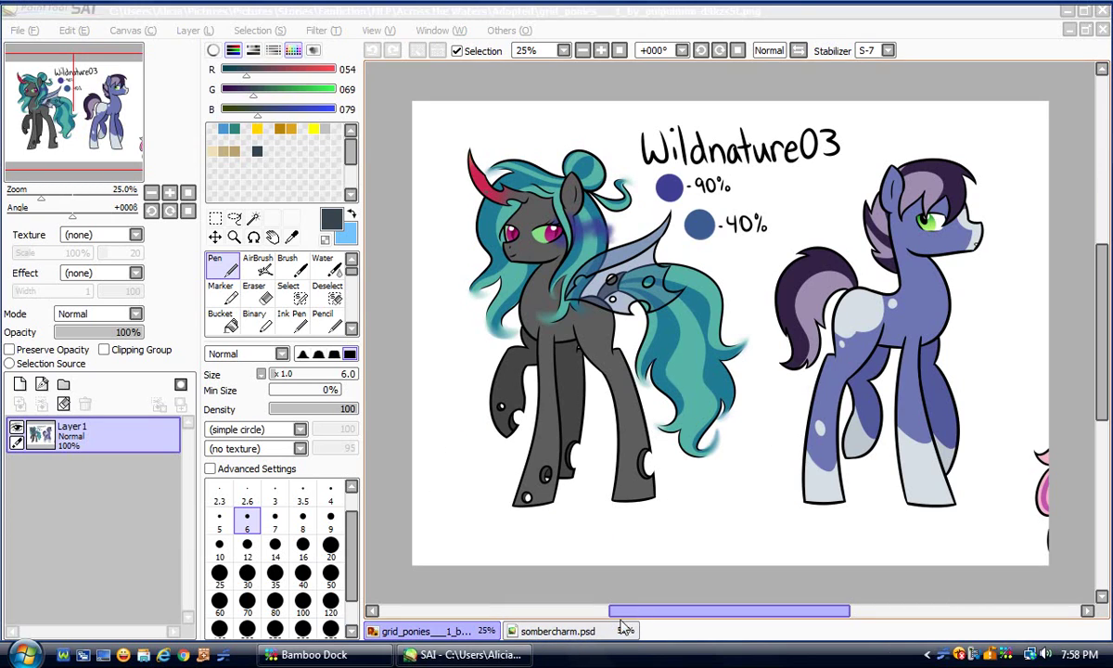
pyautogui.click(557, 632)
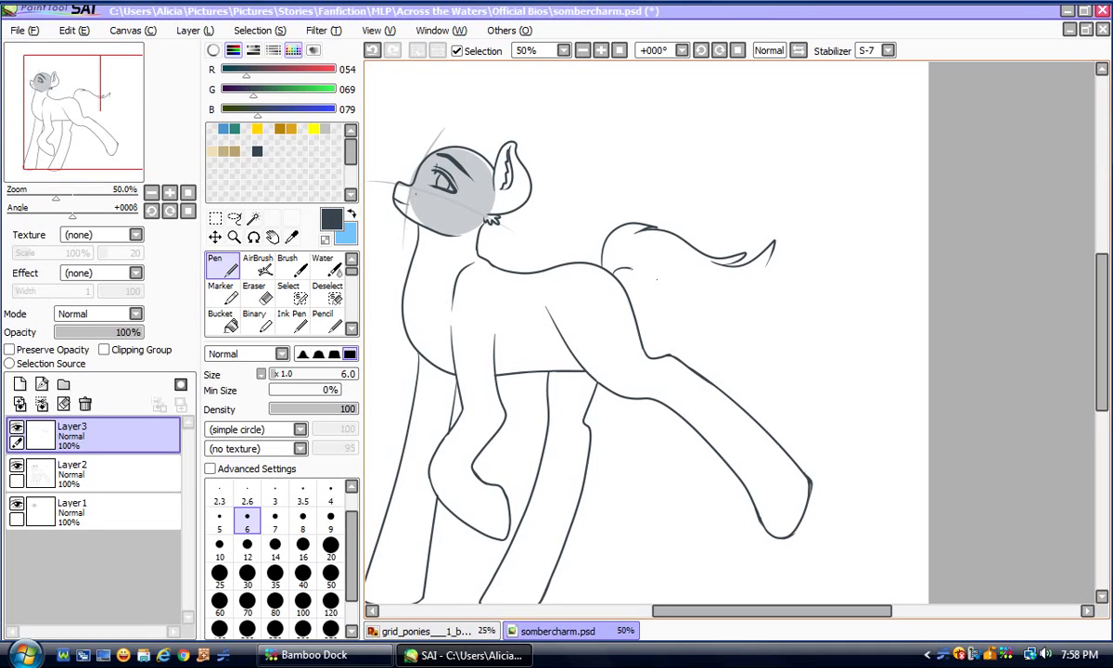
pyautogui.click(401, 631)
pyautogui.click(577, 634)
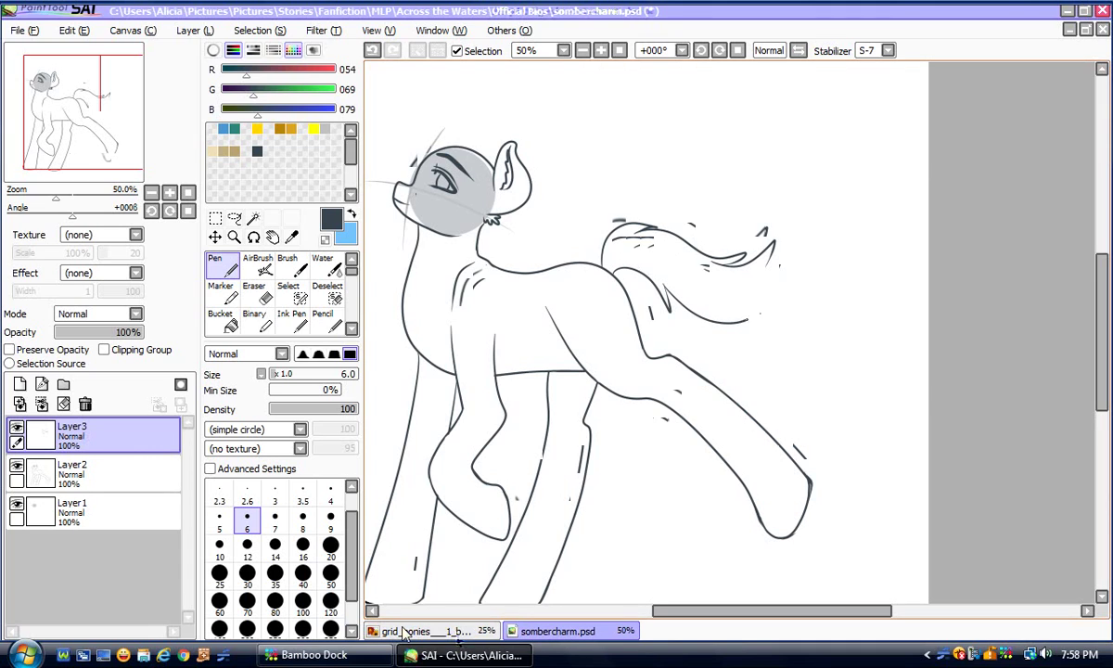
pyautogui.click(169, 193)
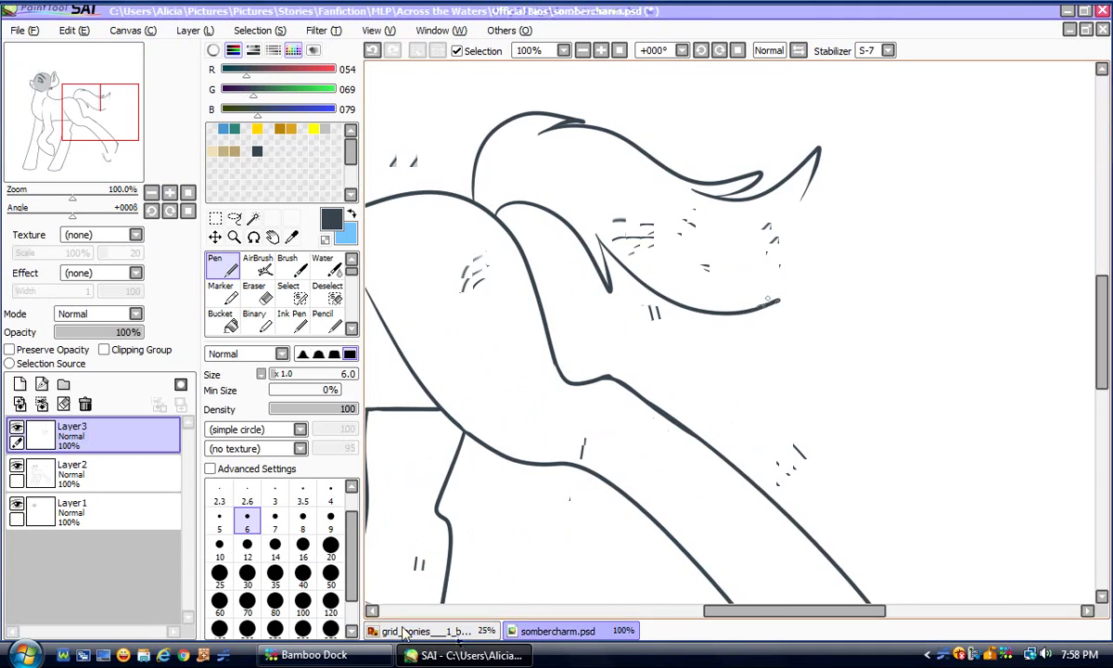
pyautogui.moveTo(726, 611); pyautogui.dragTo(759, 611)
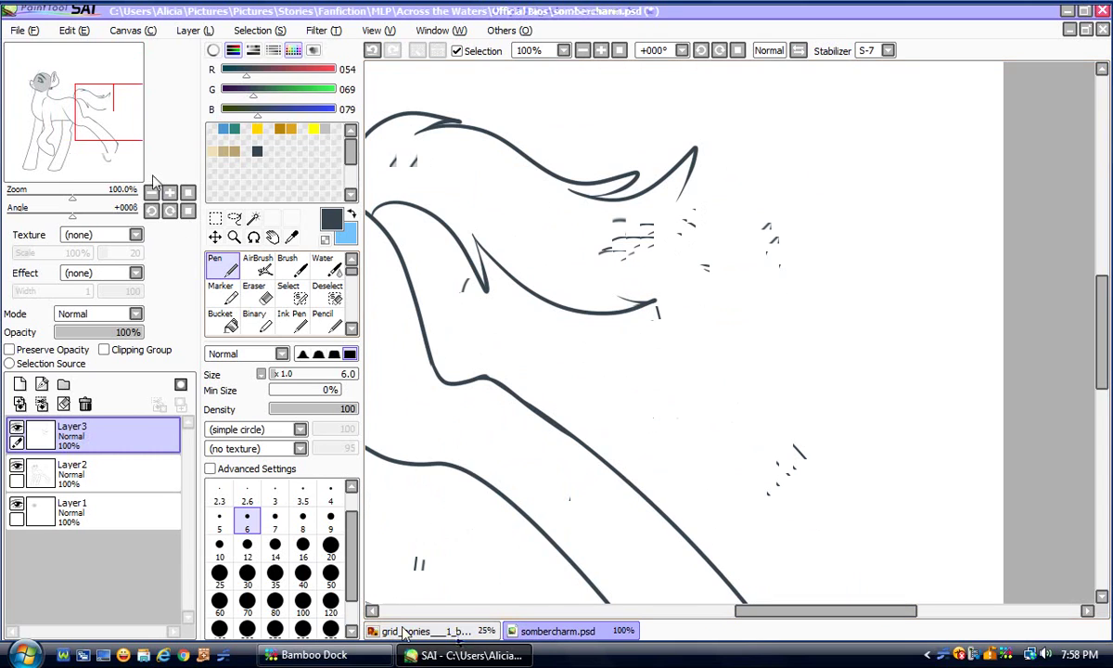
# With the canvas rotated 67°, draw the tail's end as one long pointed lock closing the upper and lower outlines
pyautogui.click(169, 210)
pyautogui.click(169, 210)
pyautogui.click(170, 210)
pyautogui.click(170, 211)
pyautogui.click(170, 210)
pyautogui.click(170, 210)
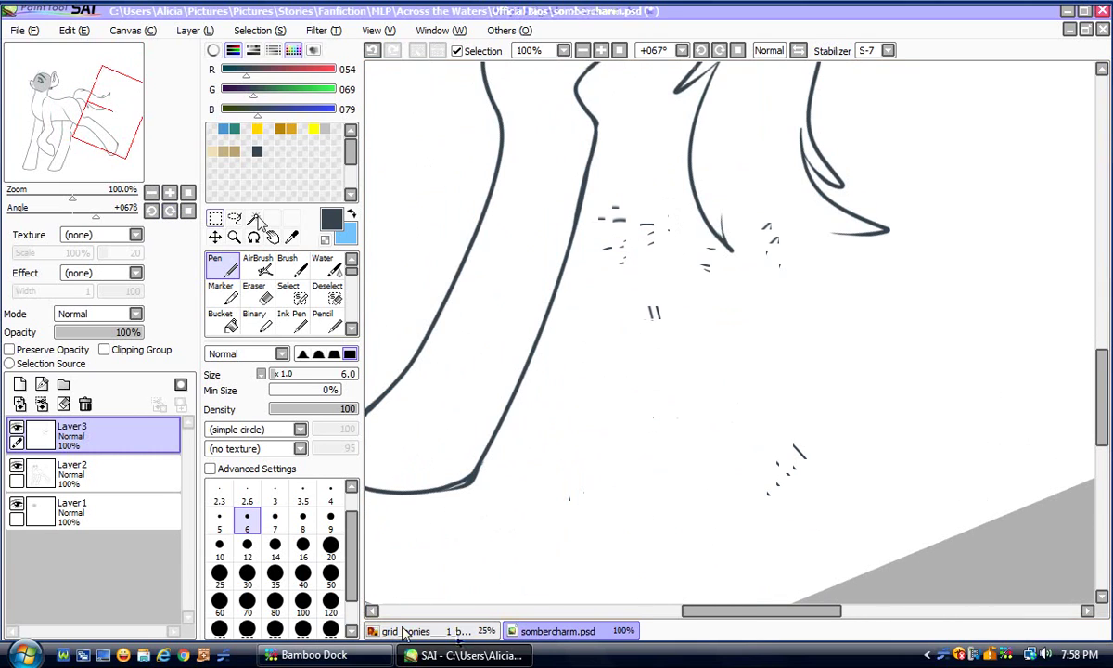
pyautogui.moveTo(725, 225)
pyautogui.mouseDown()
pyautogui.moveTo(788, 289)
pyautogui.moveTo(932, 304)
pyautogui.mouseUp()
pyautogui.moveTo(821, 225); pyautogui.dragTo(897, 289)
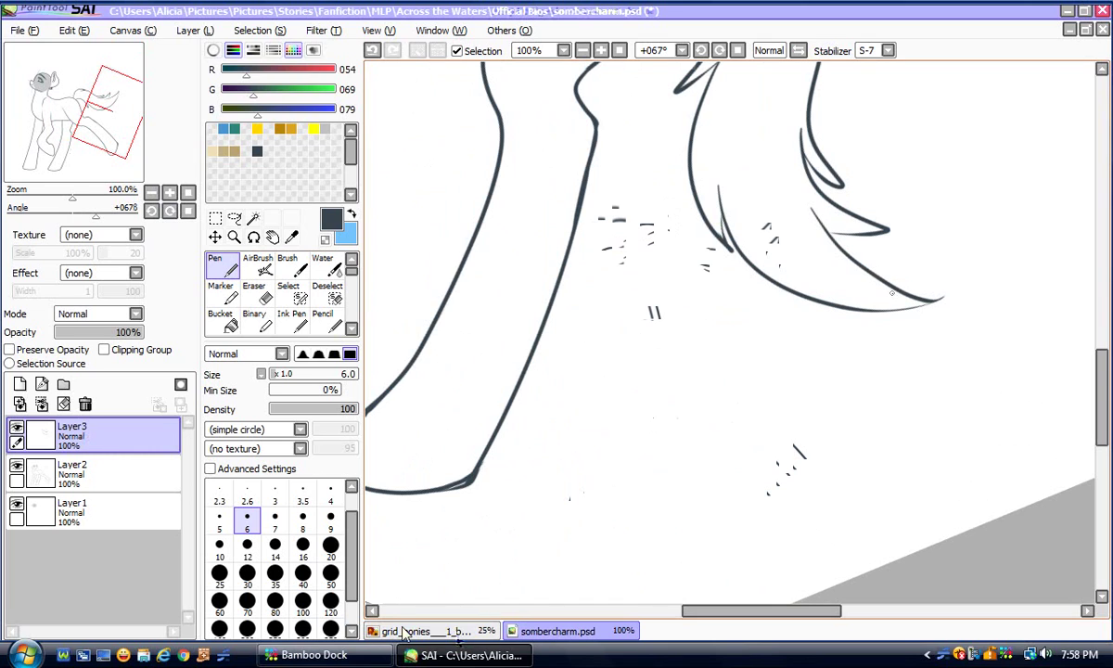
# Reset the canvas rotation, view the whole tail at 75%, and save sombercharm.psd
pyautogui.click(189, 192)
pyautogui.click(170, 192)
pyautogui.click(170, 192)
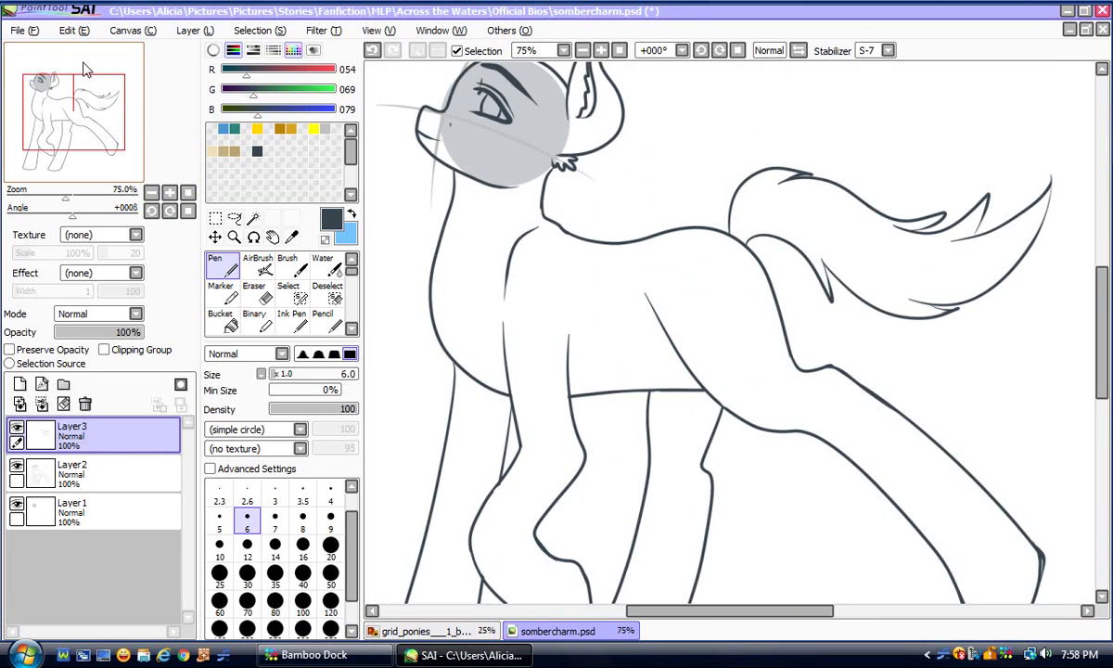
pyautogui.click(21, 30)
pyautogui.click(32, 139)
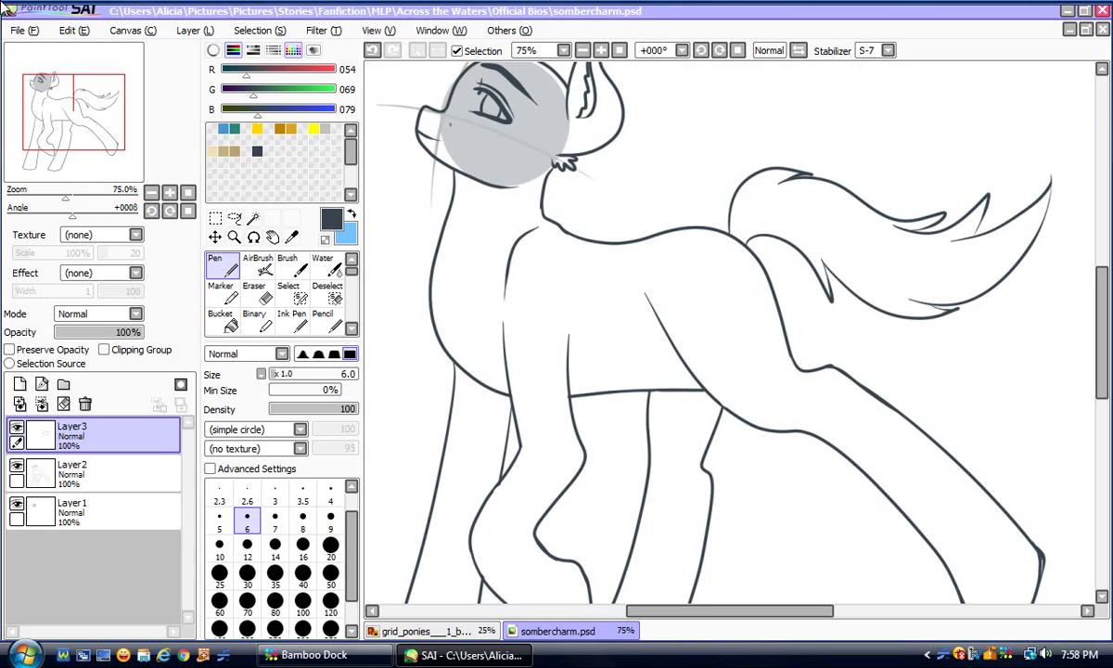
# Examine the manes in the grid_ponies reference picture and tilt the sombercharm.psd canvas to -11° at 100% zoom
pyautogui.click(422, 631)
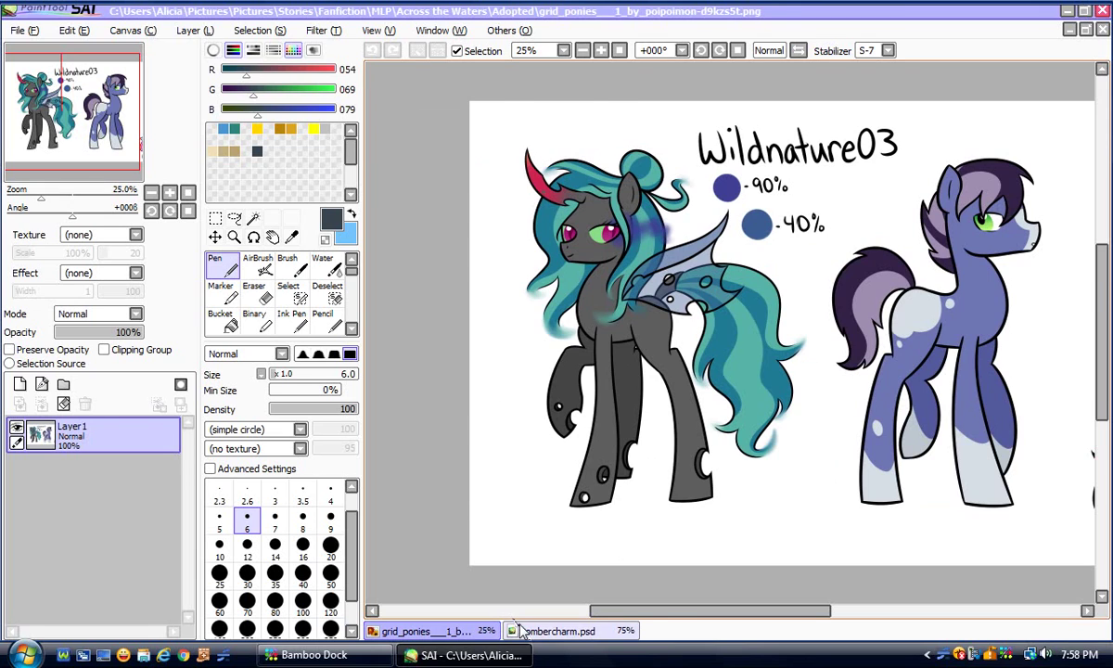
pyautogui.click(552, 631)
pyautogui.moveTo(1102, 330); pyautogui.dragTo(1102, 308)
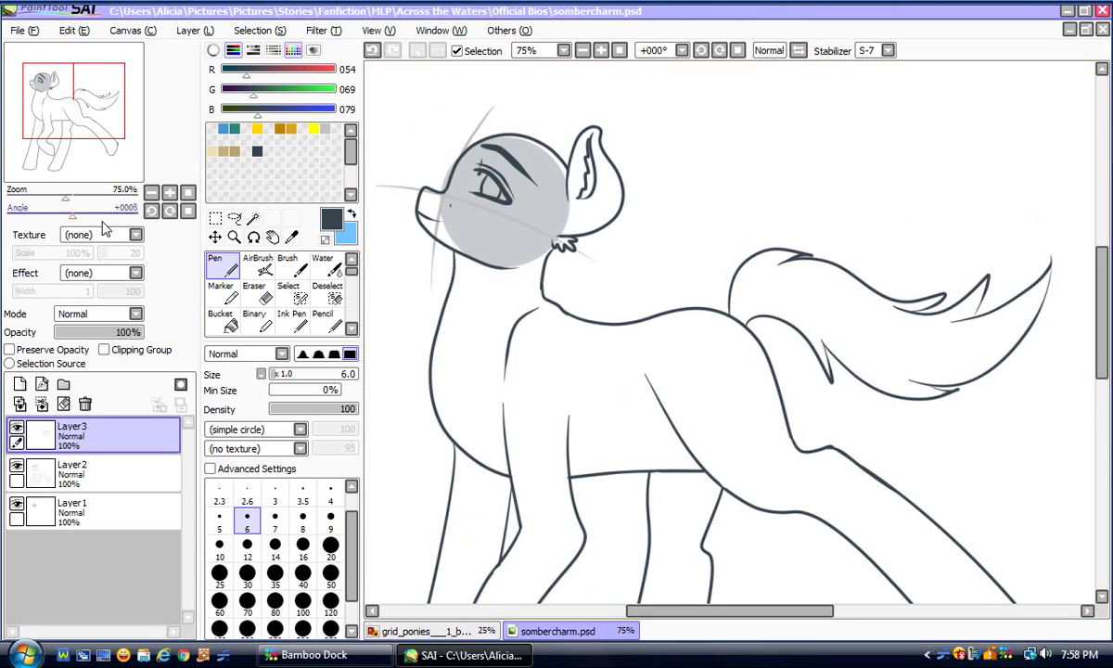
pyautogui.click(152, 211)
pyautogui.click(170, 192)
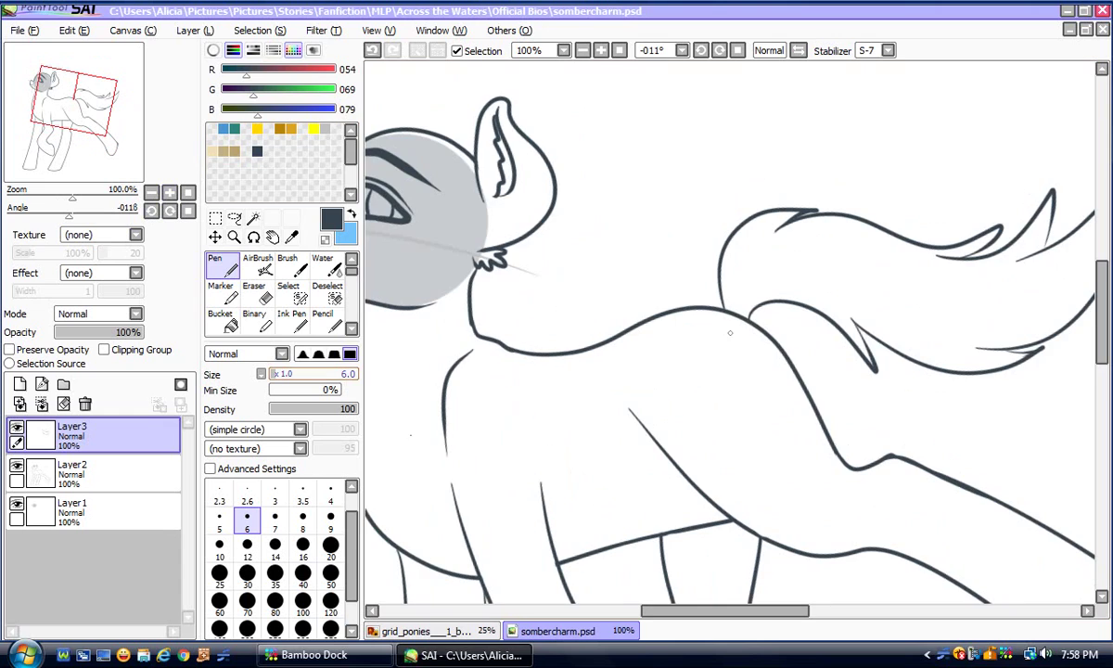
pyautogui.click(468, 632)
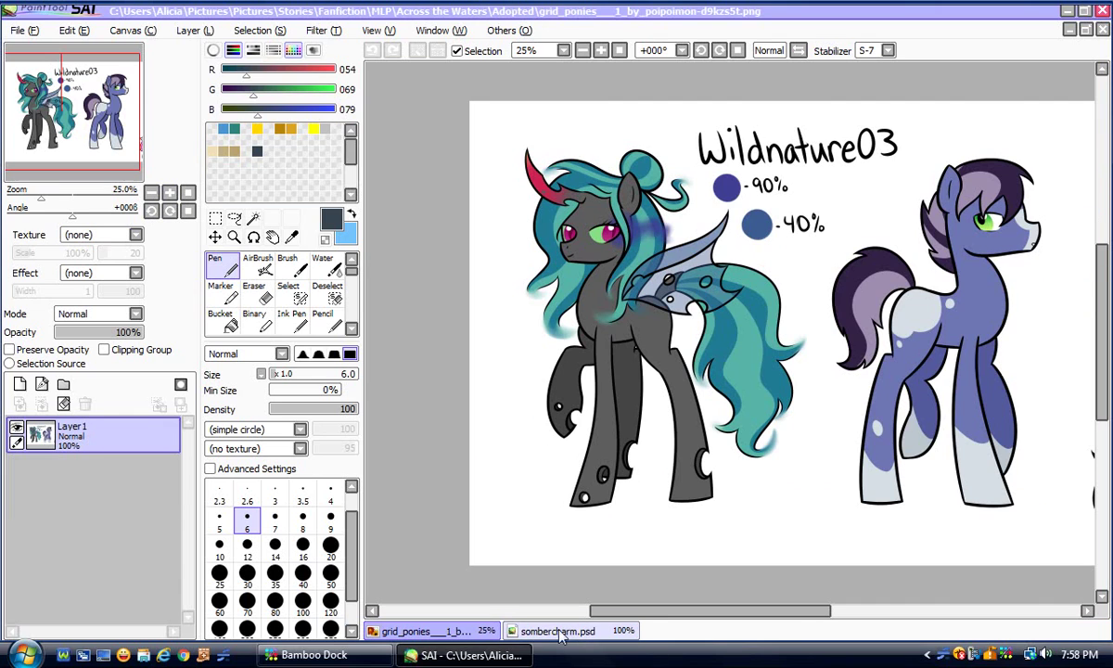
pyautogui.click(400, 637)
pyautogui.click(548, 631)
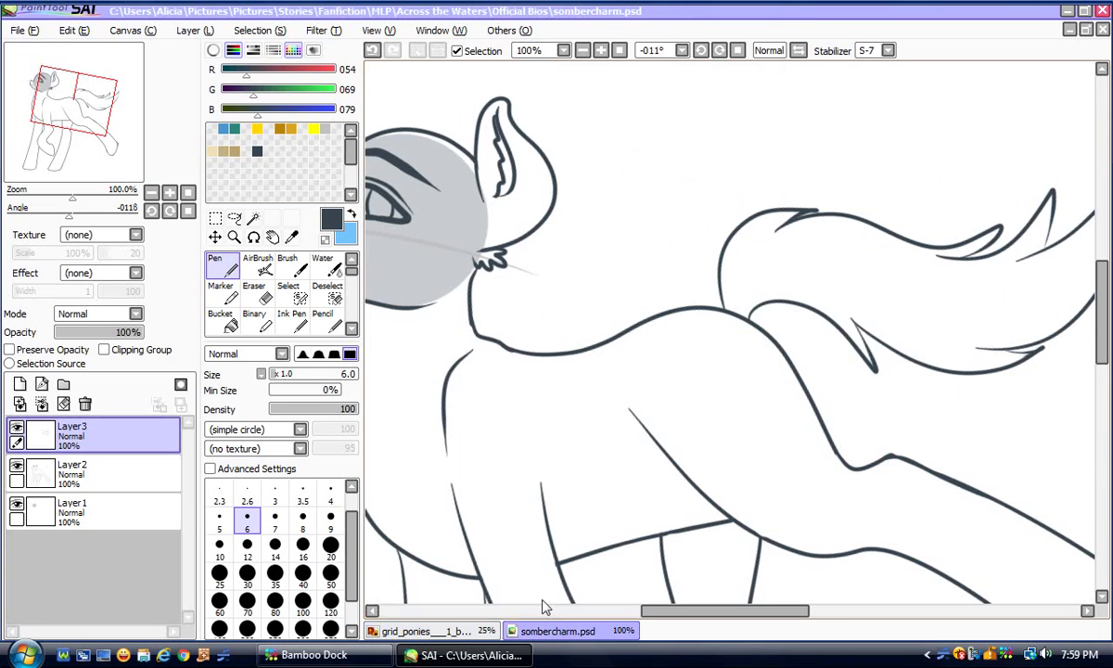
# Try to draw the mane's back edge from the base of the neck in jagged locks up to the ear, consulting the reference
pyautogui.scroll(3, 1037, 297)
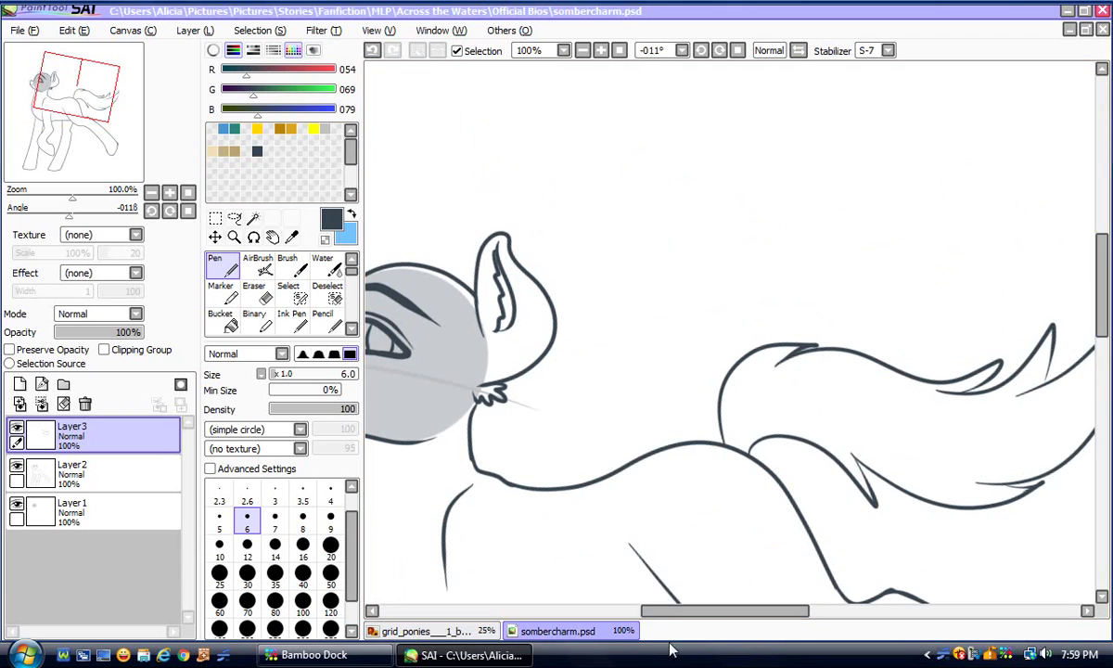
pyautogui.moveTo(677, 616); pyautogui.dragTo(653, 609)
pyautogui.click(457, 633)
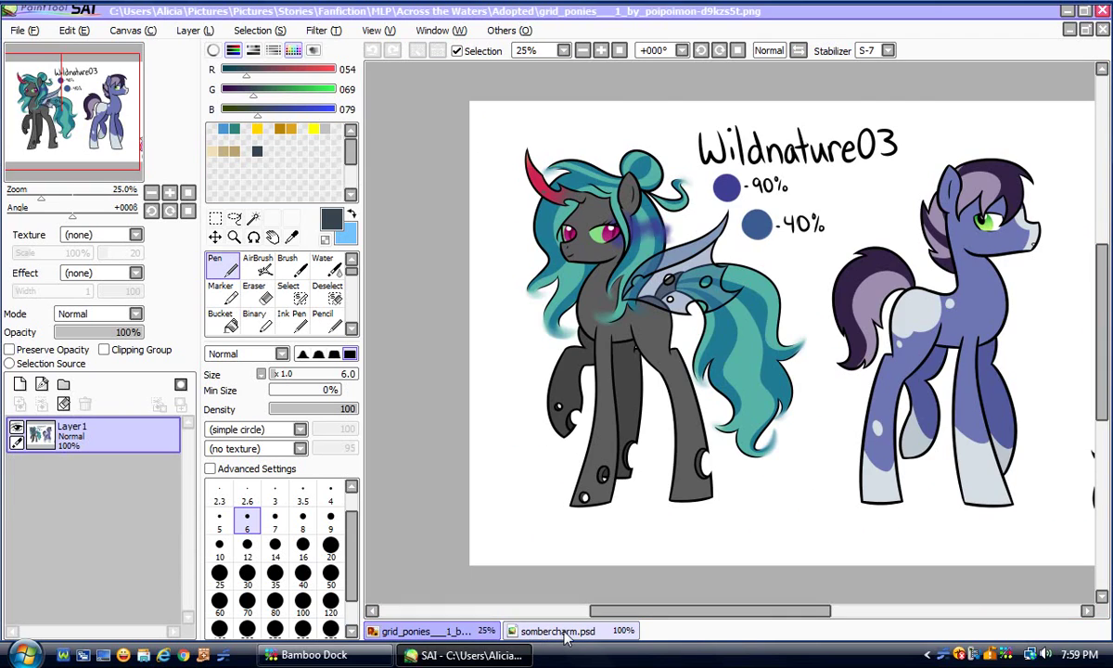
pyautogui.click(554, 631)
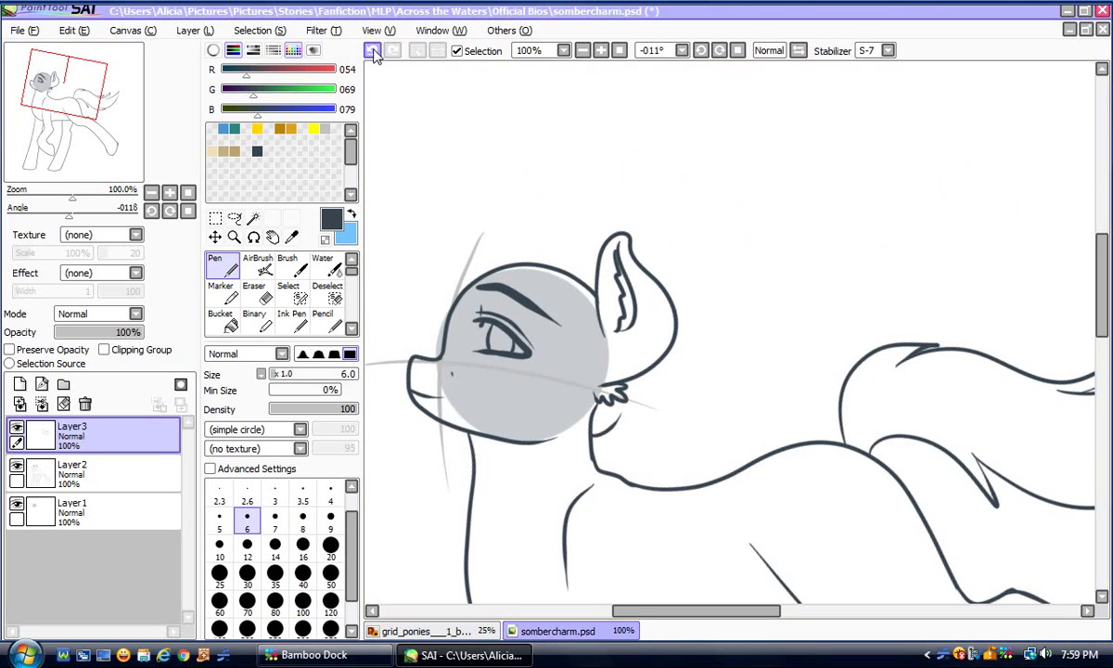
pyautogui.click(427, 631)
pyautogui.click(555, 631)
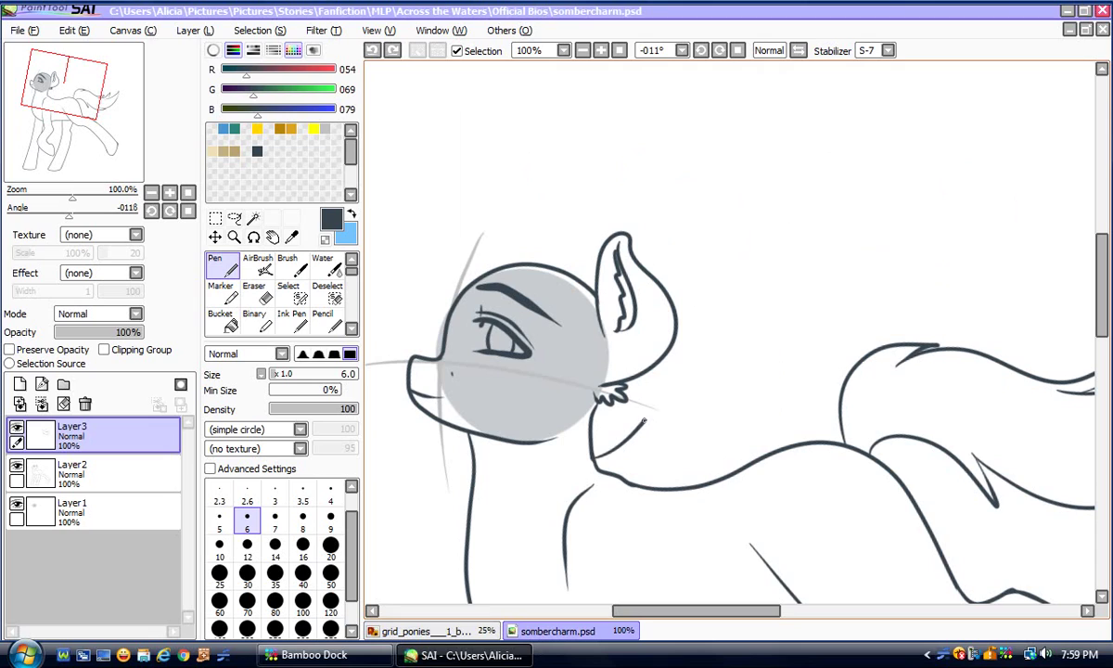
pyautogui.moveTo(643, 422); pyautogui.dragTo(627, 431)
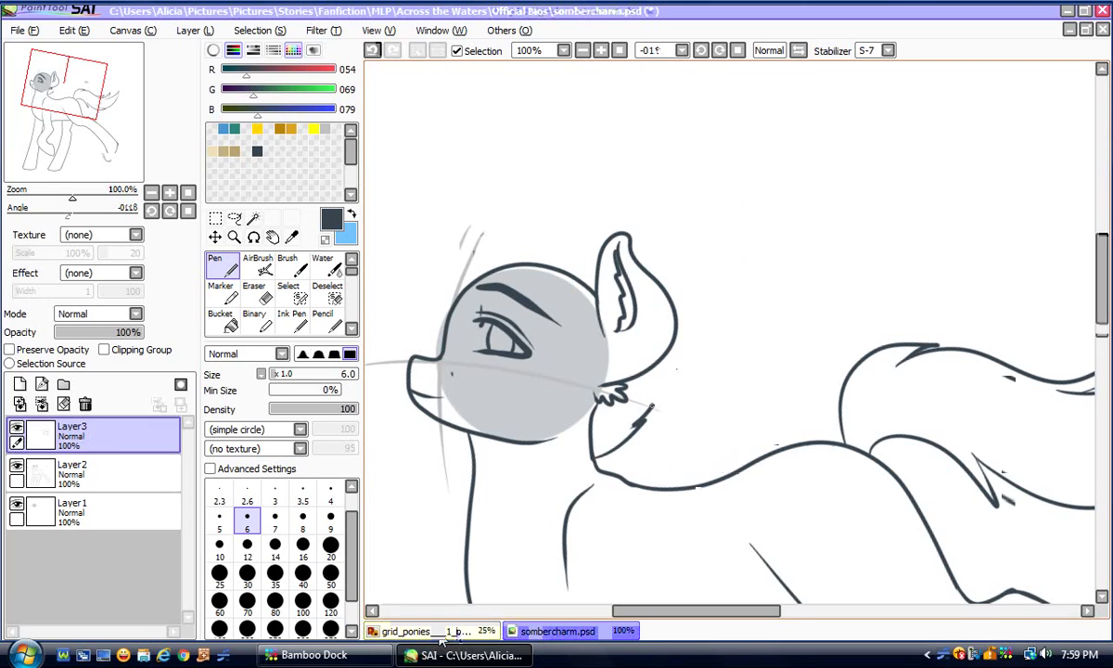
pyautogui.moveTo(678, 362); pyautogui.dragTo(674, 299)
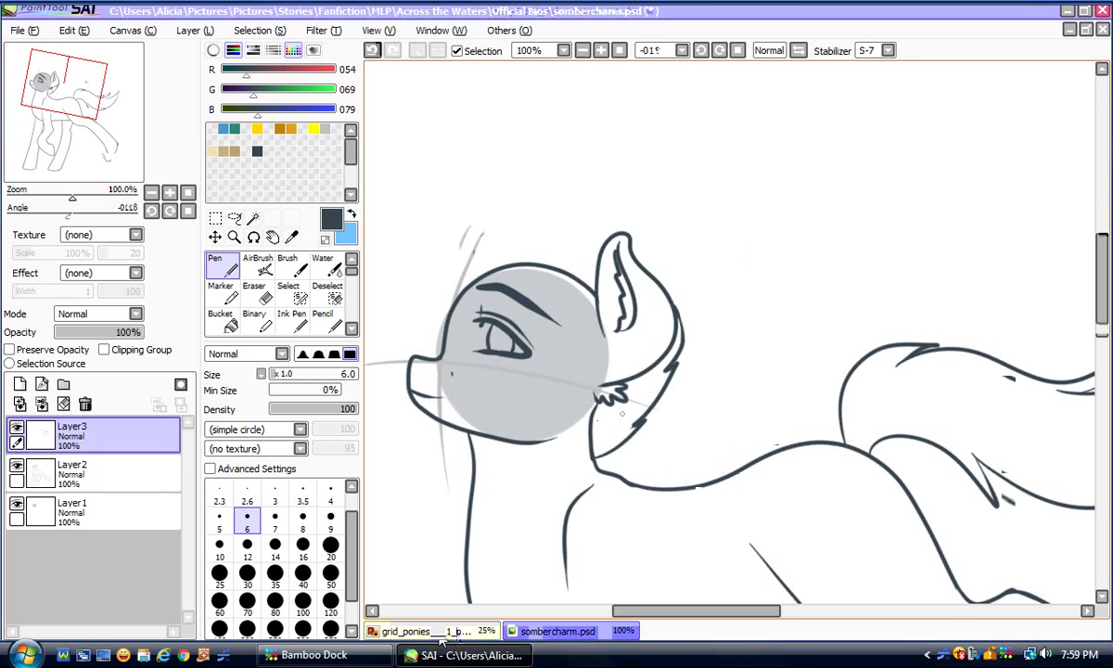
pyautogui.click(436, 632)
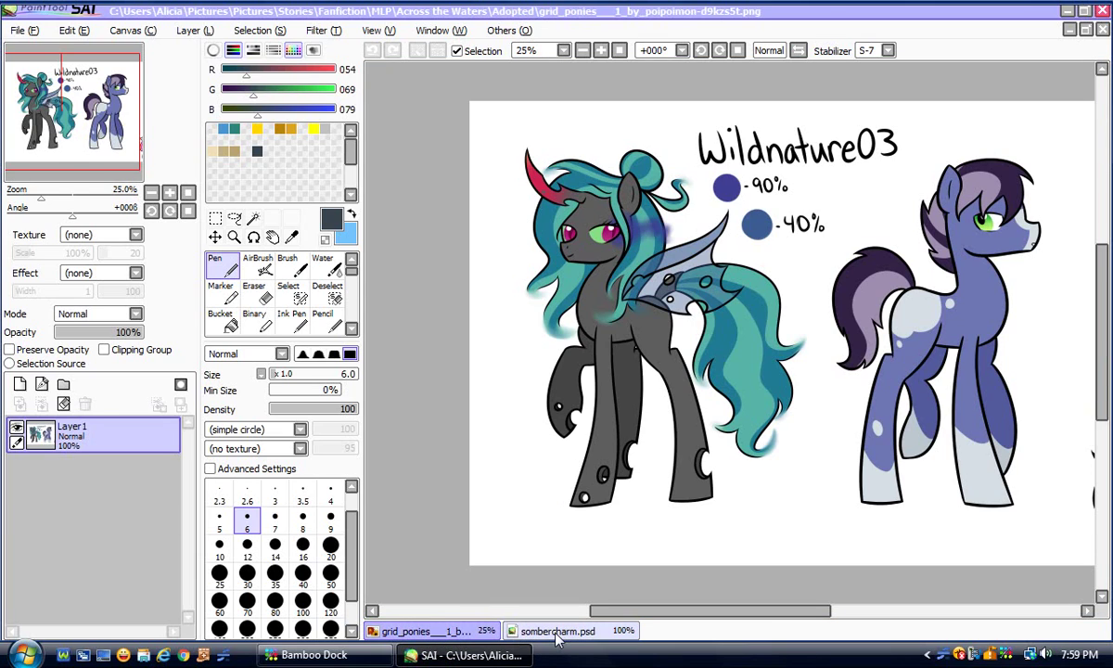
pyautogui.click(557, 631)
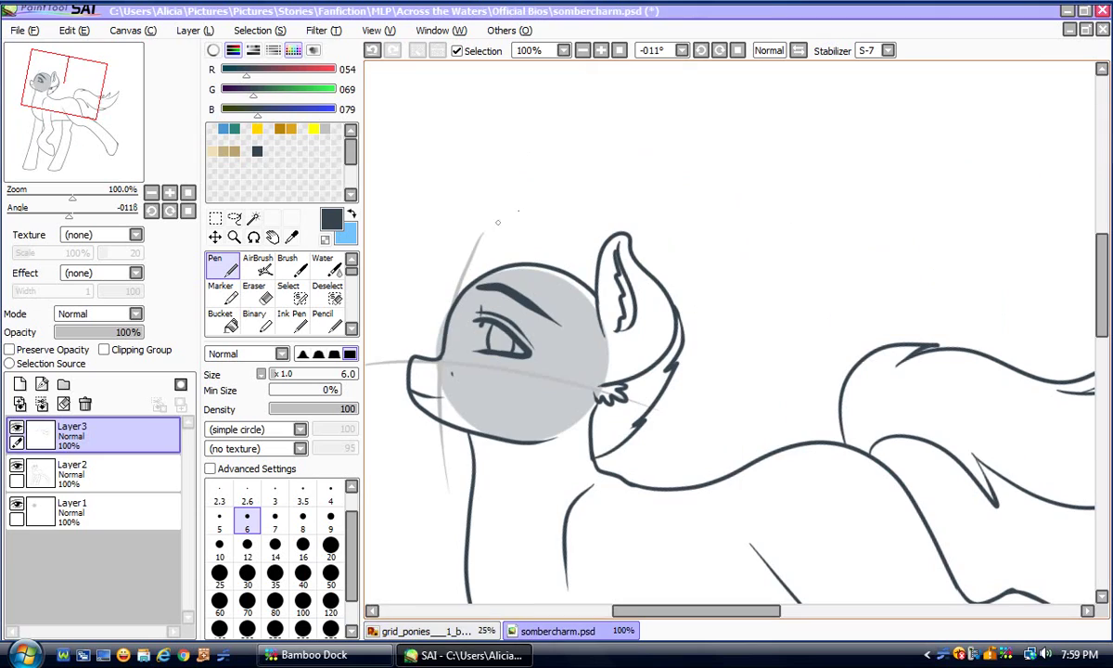
# Undo all the mane strokes between the neck and the ear
pyautogui.click(372, 52)
pyautogui.click(372, 51)
pyautogui.click(372, 52)
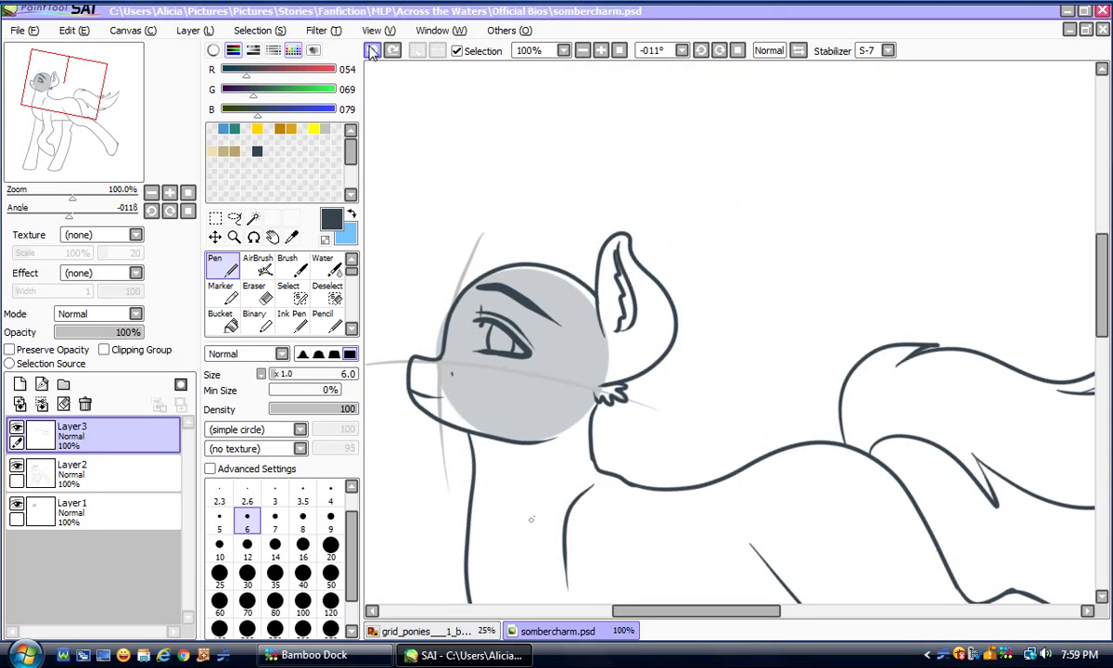
# At 150% zoom, draw a narrower jagged mane section from the base of the neck up to the ear's lower edge, and save the drawing
pyautogui.click(173, 192)
pyautogui.moveTo(649, 612); pyautogui.dragTo(630, 612)
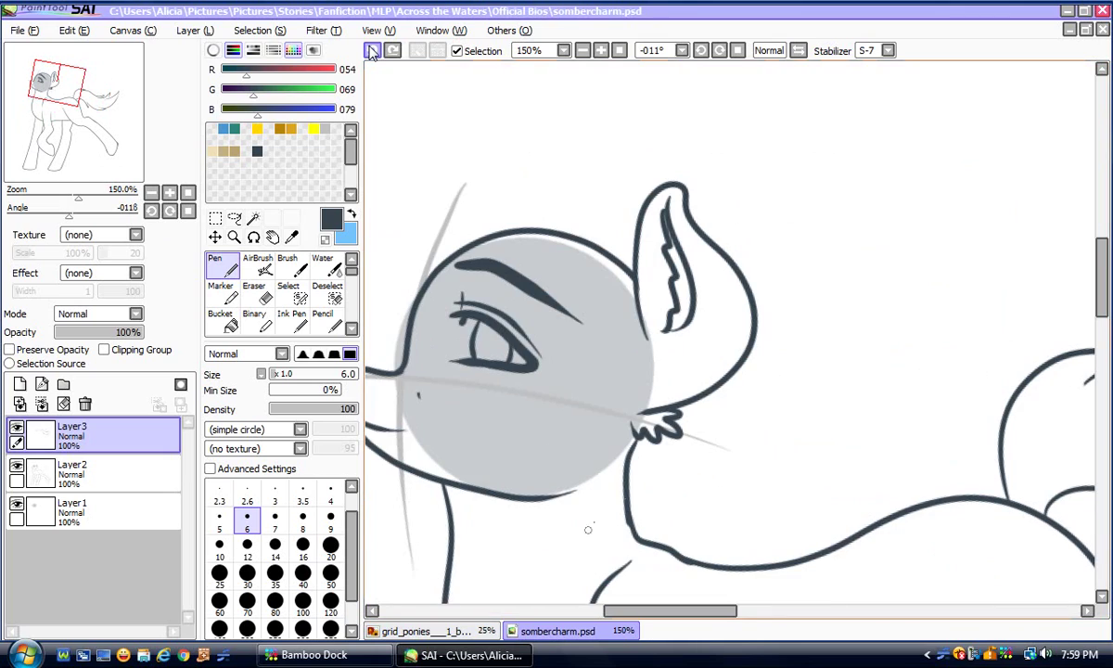
pyautogui.moveTo(633, 525)
pyautogui.mouseDown()
pyautogui.moveTo(686, 490)
pyautogui.moveTo(709, 398)
pyautogui.mouseUp()
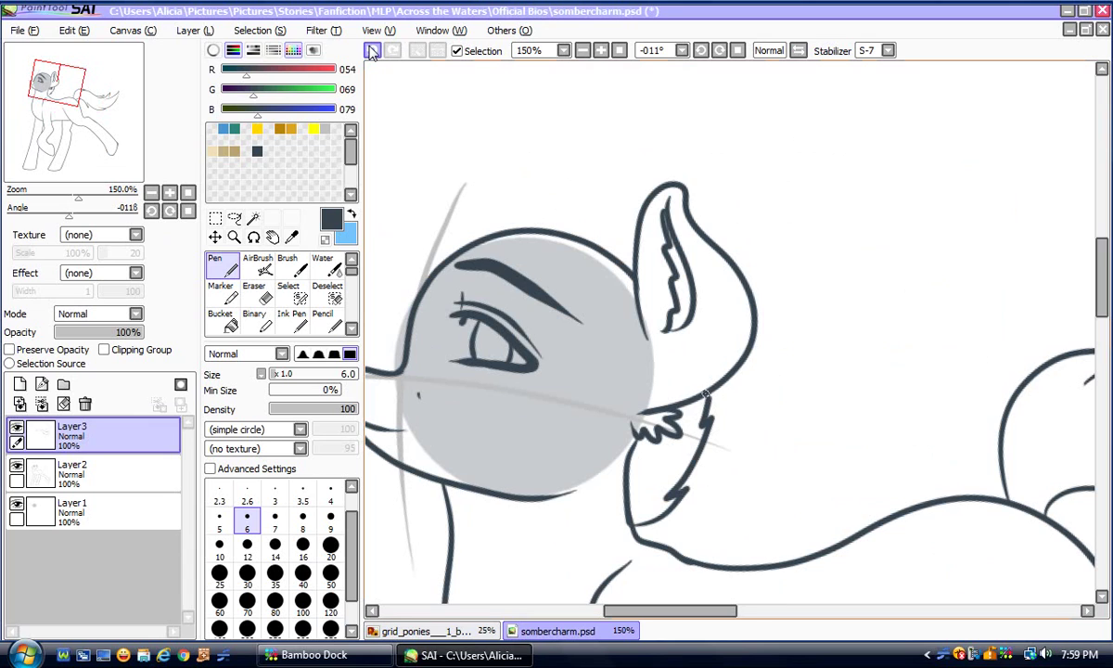
pyautogui.click(22, 31)
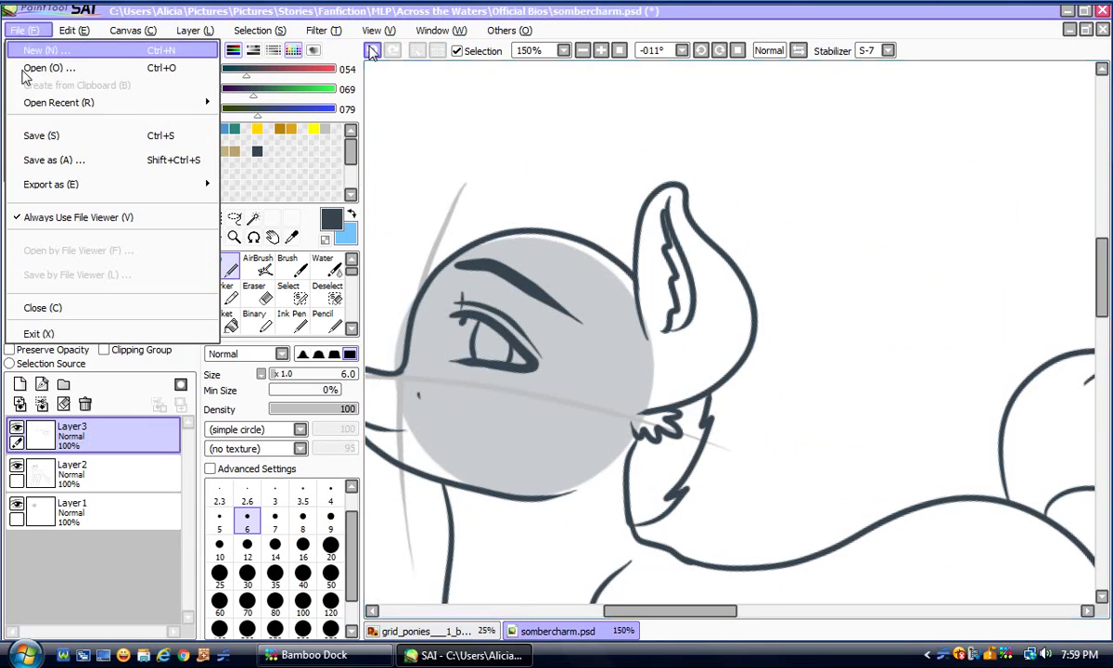
pyautogui.click(37, 139)
# Try to draw forelock strands from the top of the head past the brow to the ear's base, consulting the grid_ponies reference
pyautogui.click(418, 631)
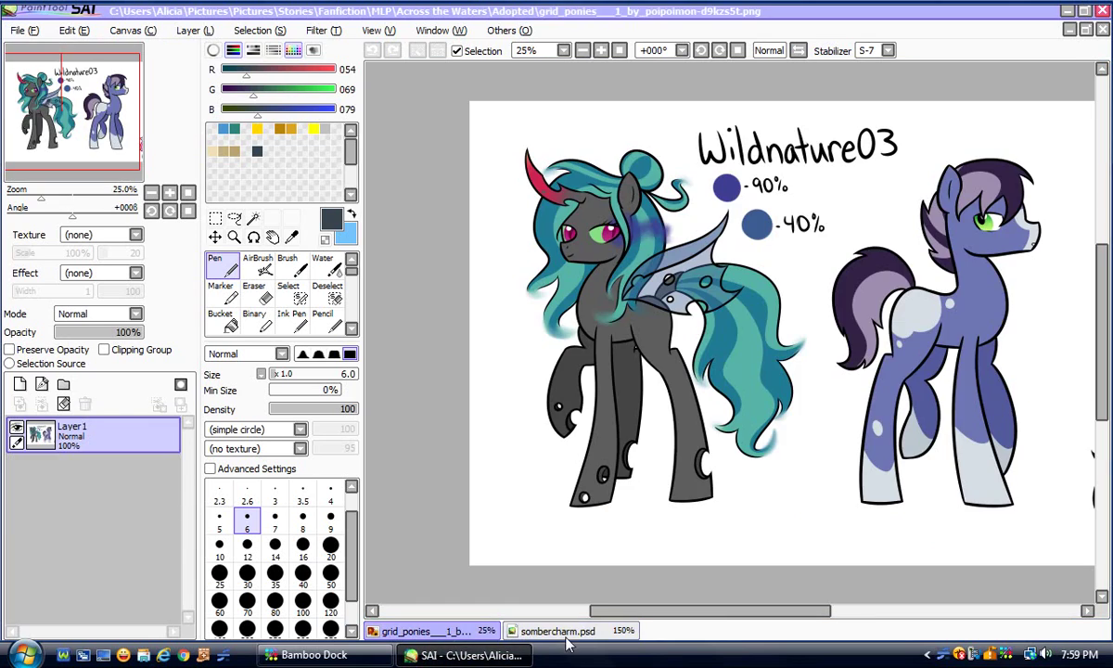
pyautogui.click(557, 631)
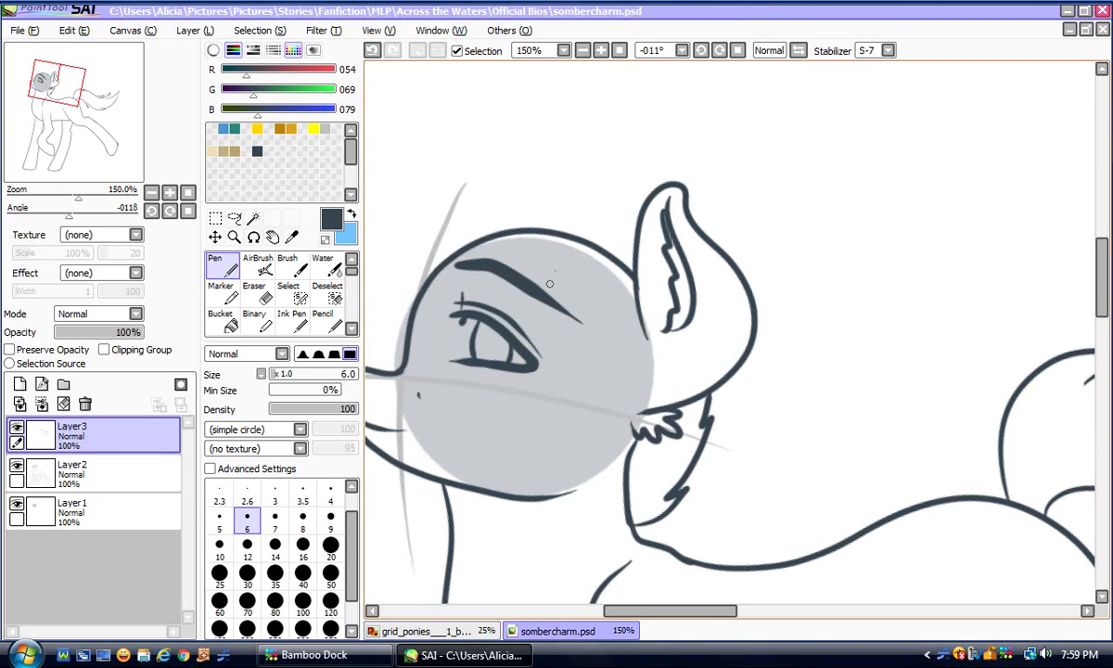
pyautogui.click(422, 630)
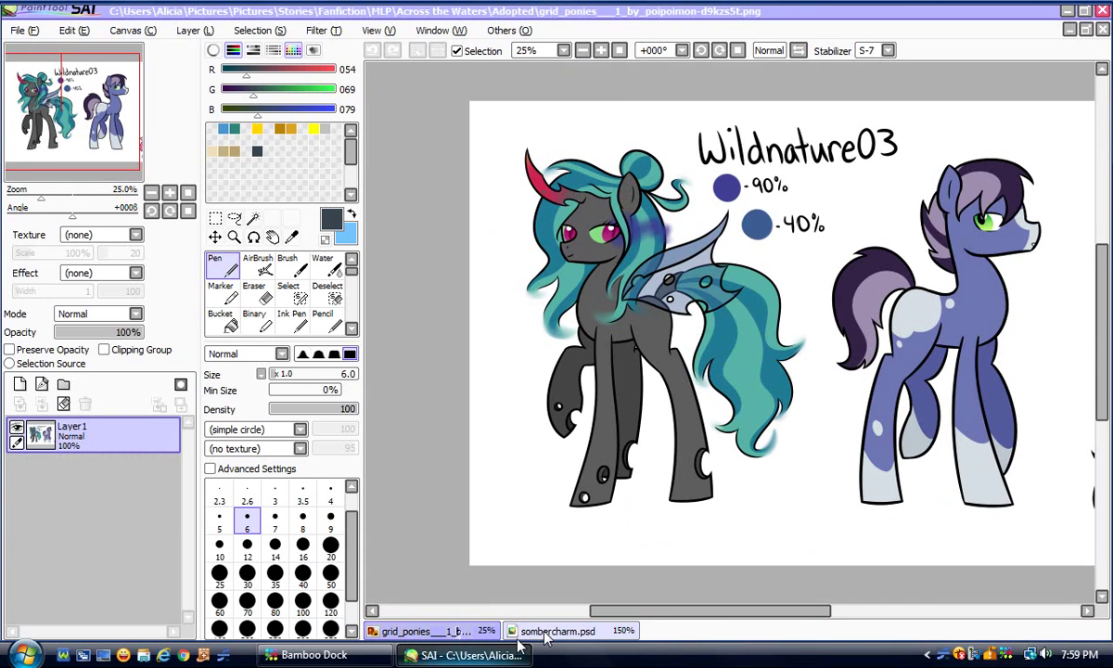
pyautogui.click(557, 632)
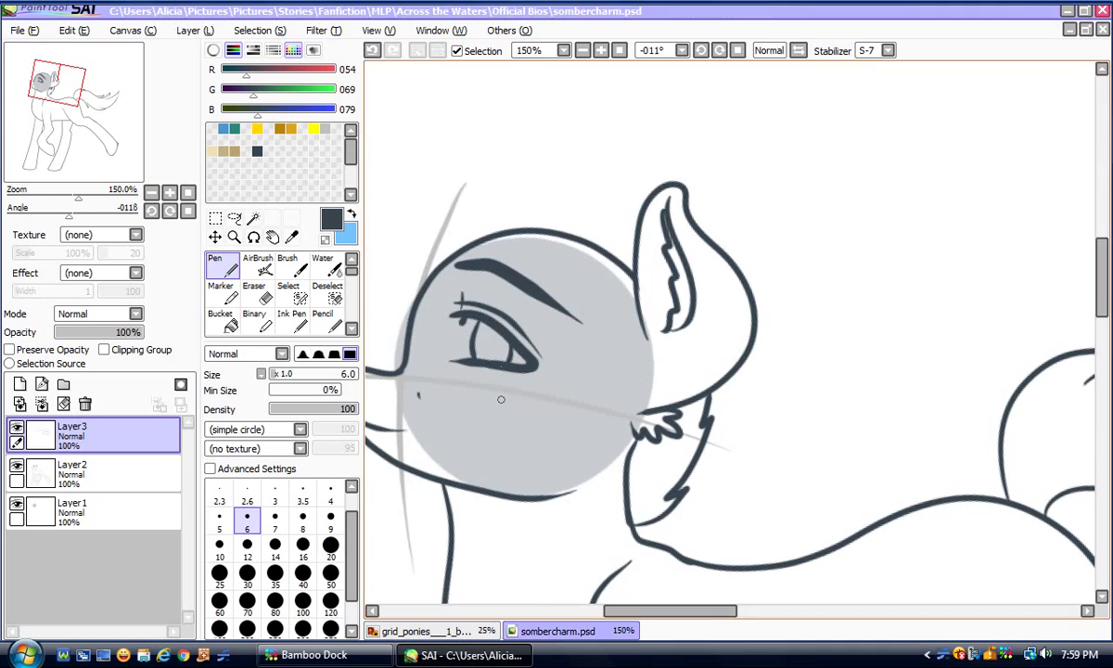
pyautogui.moveTo(560, 250)
pyautogui.mouseDown()
pyautogui.moveTo(568, 304)
pyautogui.moveTo(640, 379)
pyautogui.mouseUp()
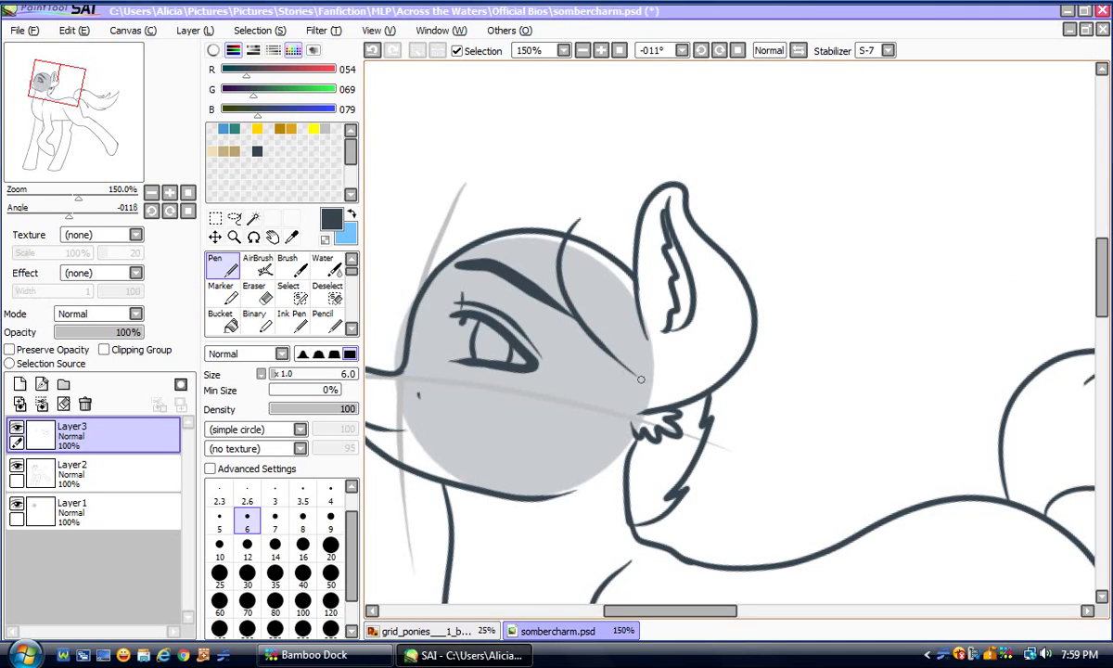
pyautogui.moveTo(633, 263)
pyautogui.mouseDown()
pyautogui.moveTo(630, 343)
pyautogui.moveTo(647, 376)
pyautogui.mouseUp()
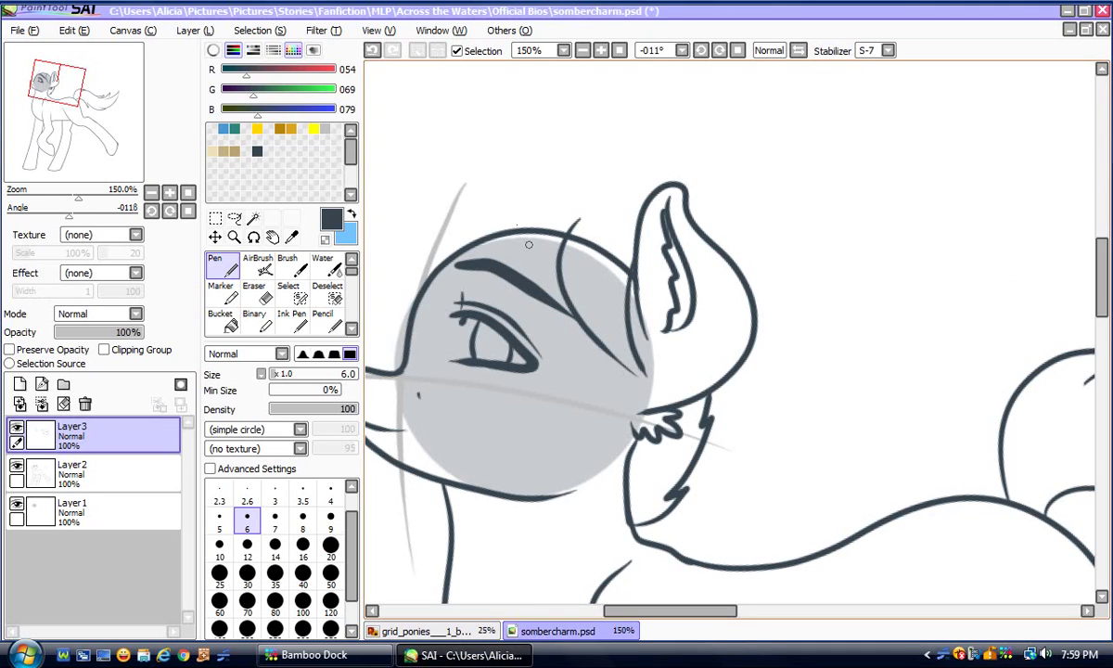
pyautogui.click(371, 50)
pyautogui.moveTo(591, 227); pyautogui.dragTo(633, 376)
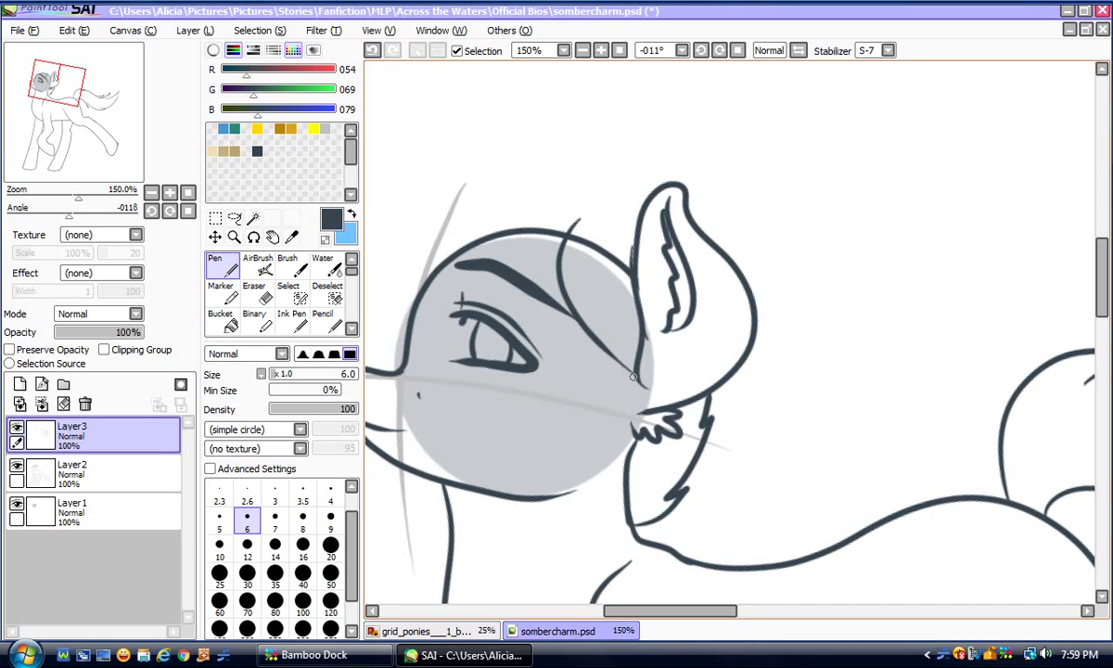
pyautogui.click(372, 50)
pyautogui.click(422, 631)
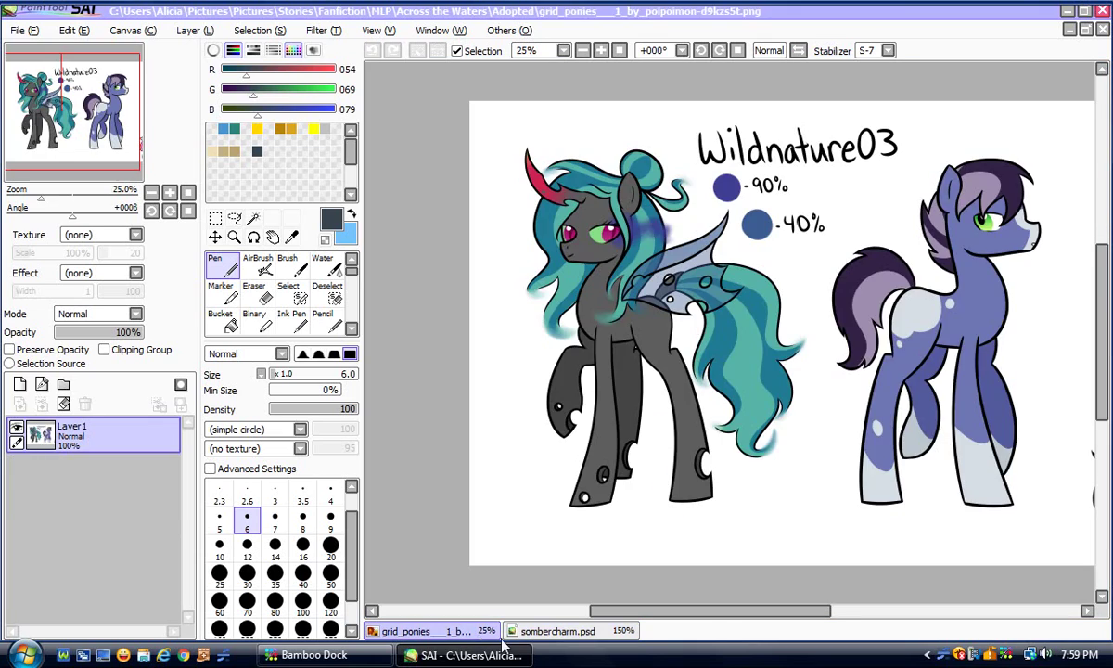
pyautogui.click(546, 632)
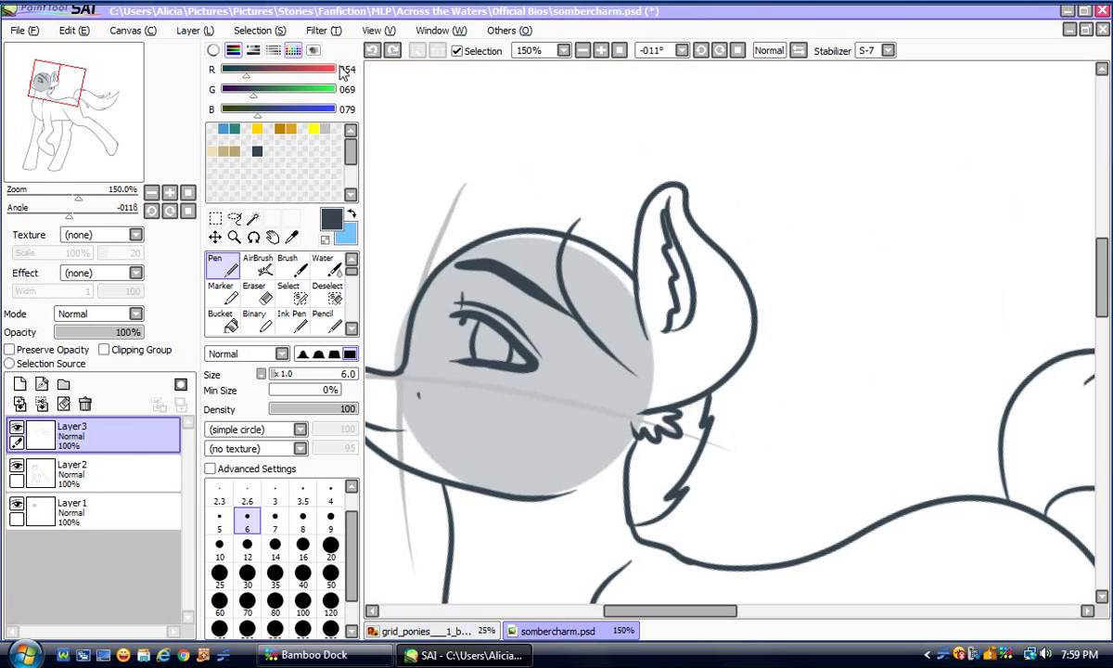
# Draw a narrow curved mane lock in front of the ear, from the crown down to the cheek, following the reference
pyautogui.click(422, 632)
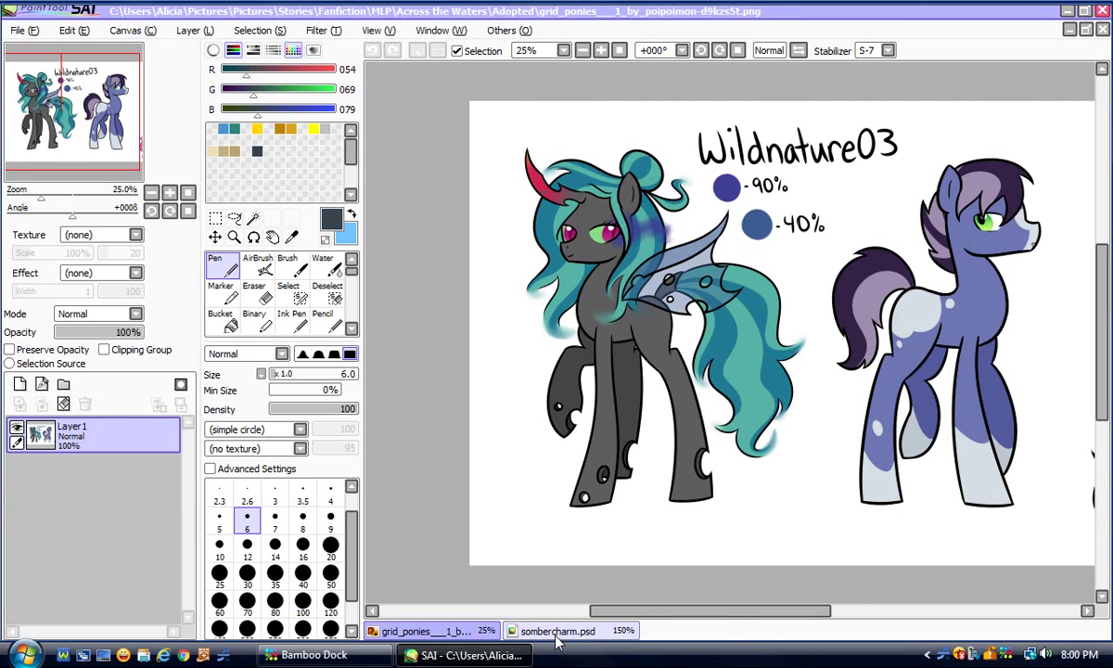
pyautogui.click(554, 631)
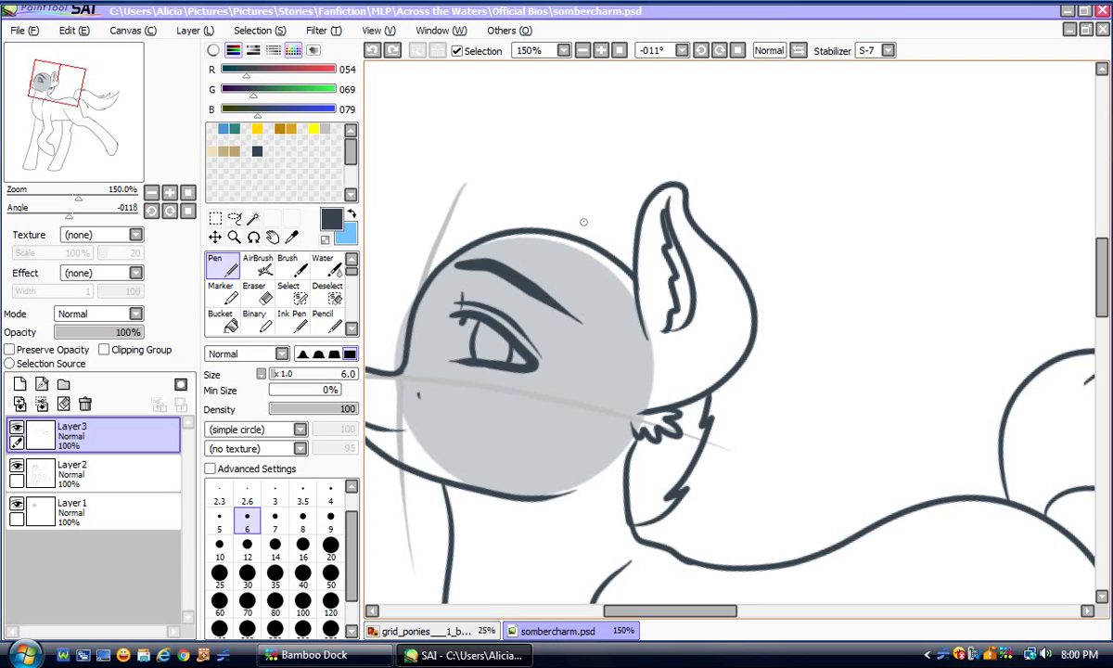
pyautogui.moveTo(570, 244)
pyautogui.mouseDown()
pyautogui.moveTo(599, 297)
pyautogui.moveTo(609, 367)
pyautogui.mouseUp()
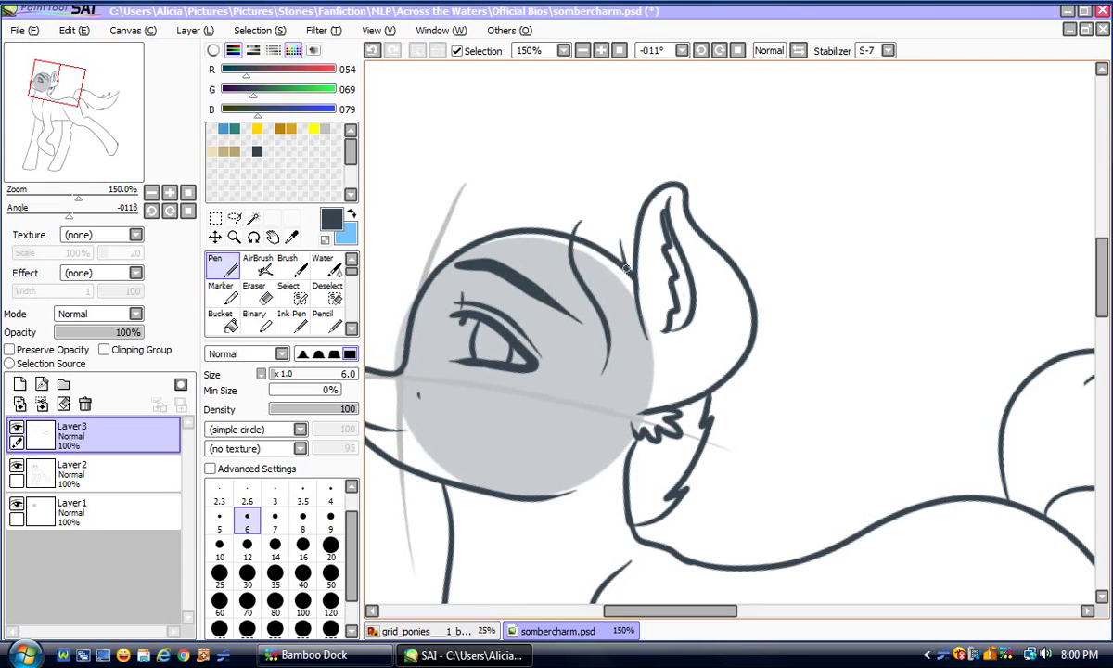
pyautogui.moveTo(626, 266)
pyautogui.mouseDown()
pyautogui.moveTo(643, 338)
pyautogui.moveTo(628, 366)
pyautogui.moveTo(594, 369)
pyautogui.mouseUp()
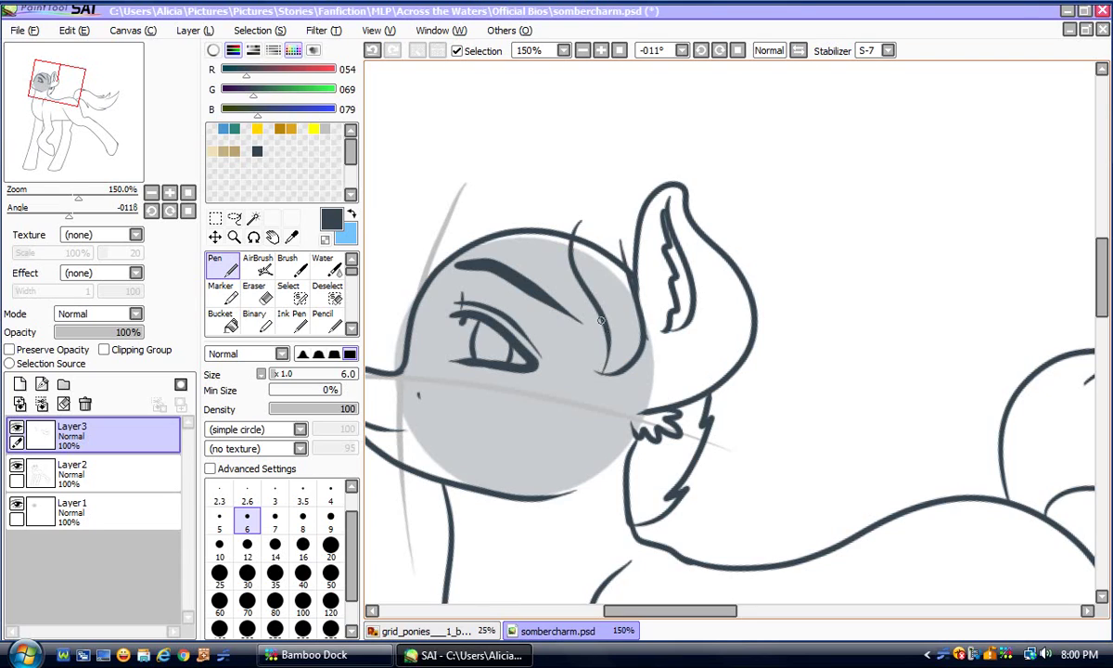
# Draw the fringe strands over the brow and eye with curved strokes meeting in a point beside the eye, checking the reference
pyautogui.moveTo(638, 612); pyautogui.dragTo(611, 611)
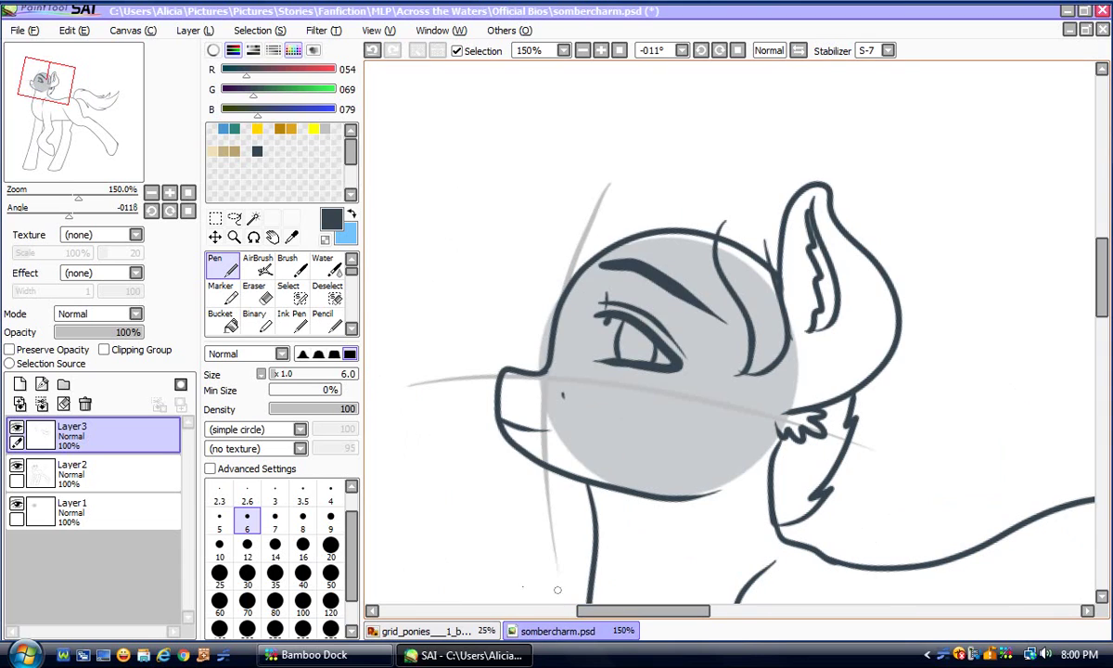
pyautogui.click(408, 632)
pyautogui.click(547, 632)
pyautogui.moveTo(717, 232)
pyautogui.mouseDown()
pyautogui.moveTo(694, 265)
pyautogui.moveTo(686, 350)
pyautogui.mouseUp()
pyautogui.click(444, 632)
pyautogui.click(552, 631)
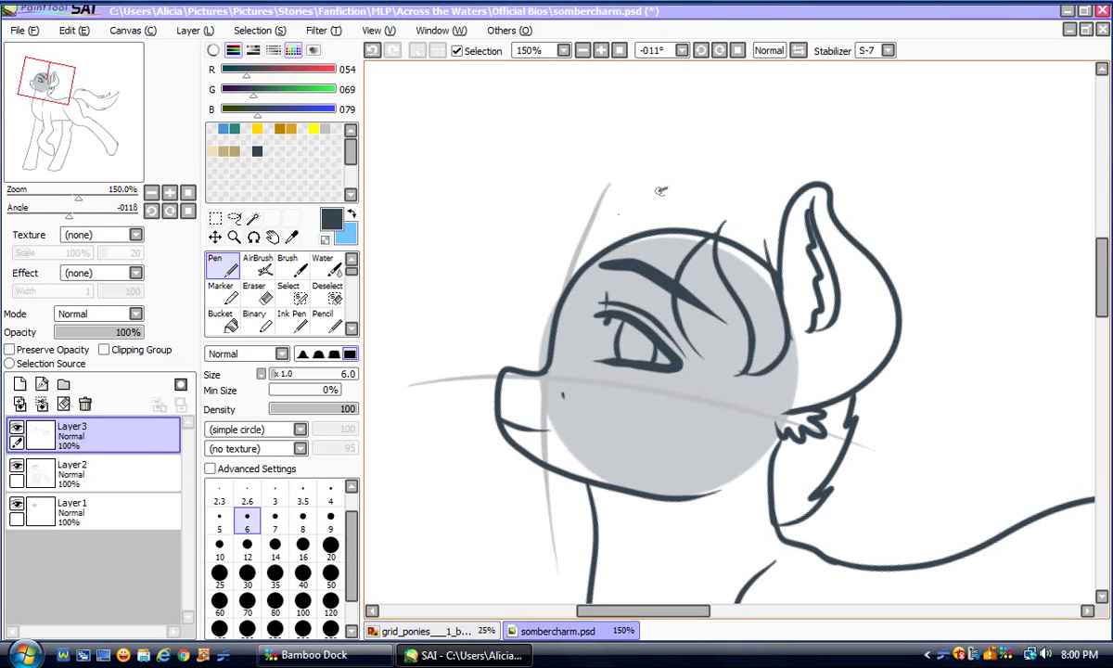
pyautogui.moveTo(666, 188)
pyautogui.mouseDown()
pyautogui.moveTo(610, 244)
pyautogui.moveTo(607, 282)
pyautogui.moveTo(697, 356)
pyautogui.mouseUp()
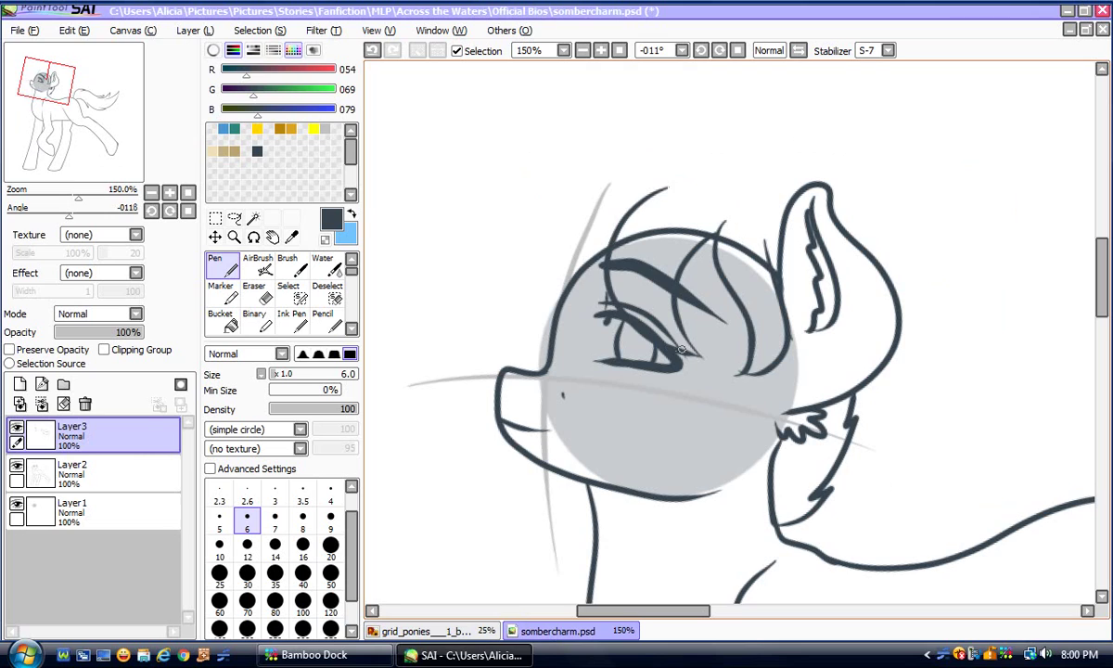
# Draw the large front forelock, arching above the forehead to the muzzle, with an inner edge curving down in front of the eye
pyautogui.click(420, 631)
pyautogui.click(556, 632)
pyautogui.moveTo(646, 166)
pyautogui.mouseDown()
pyautogui.moveTo(589, 158)
pyautogui.moveTo(546, 183)
pyautogui.moveTo(523, 221)
pyautogui.moveTo(512, 260)
pyautogui.moveTo(545, 368)
pyautogui.mouseUp()
pyautogui.click(420, 632)
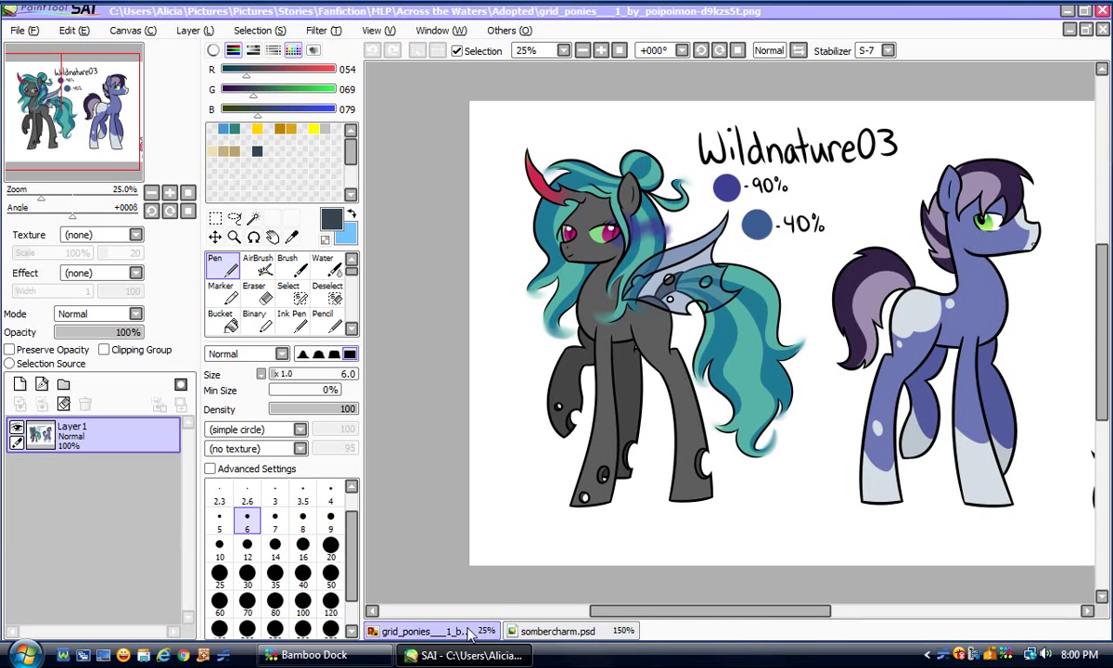
pyautogui.click(557, 631)
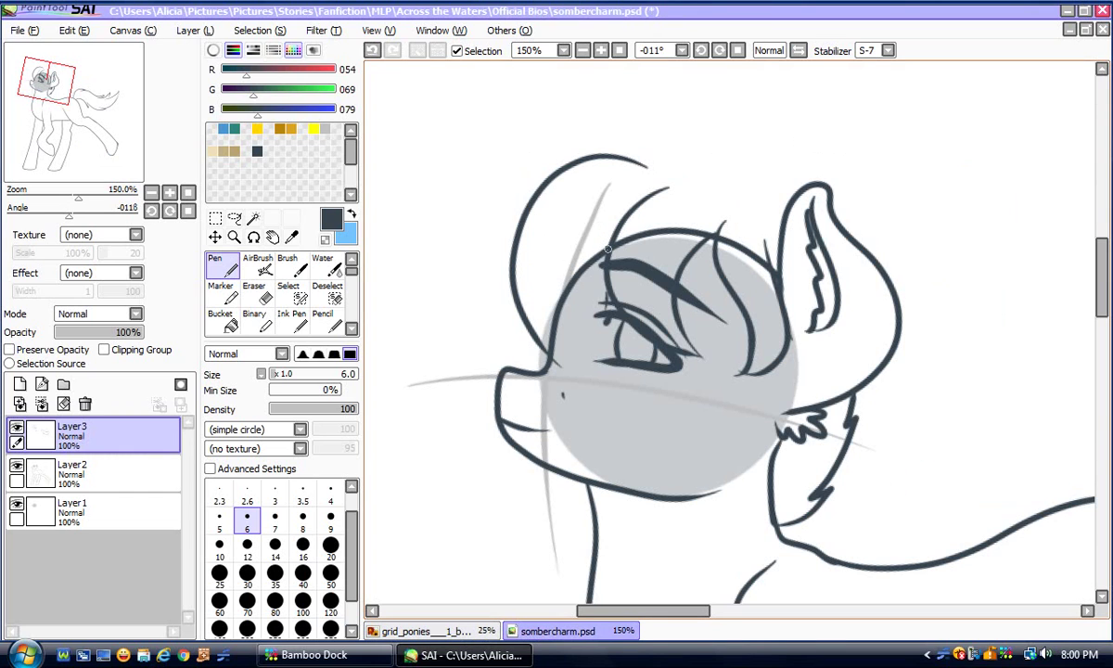
pyautogui.moveTo(604, 252)
pyautogui.mouseDown()
pyautogui.moveTo(564, 309)
pyautogui.moveTo(594, 392)
pyautogui.mouseUp()
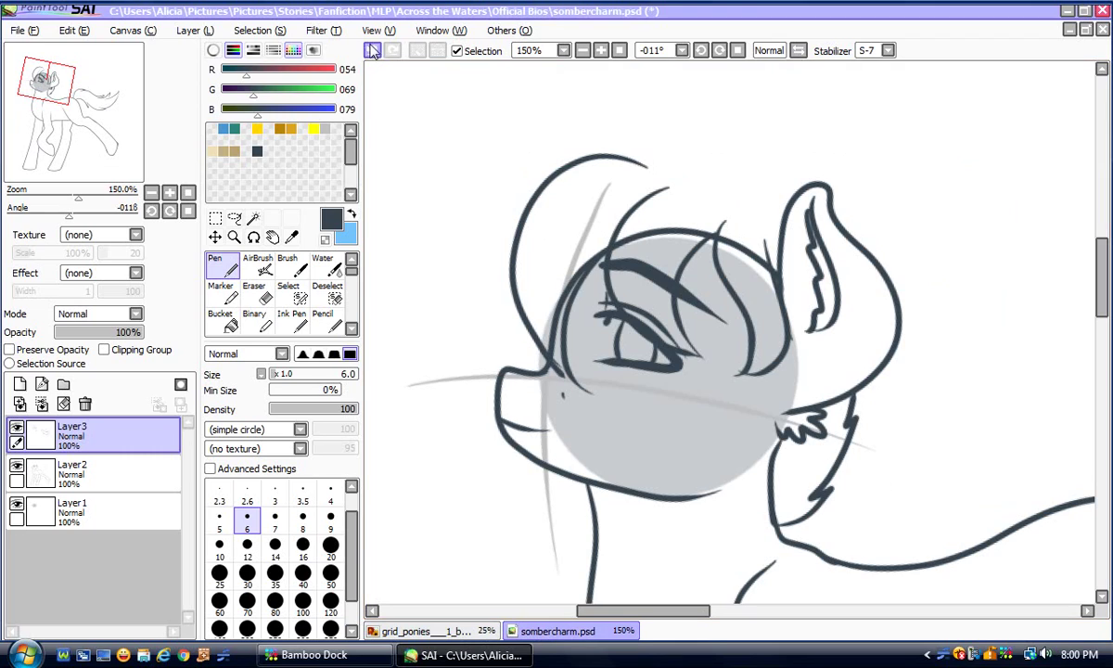
pyautogui.hotkey('ctrl', 'z')
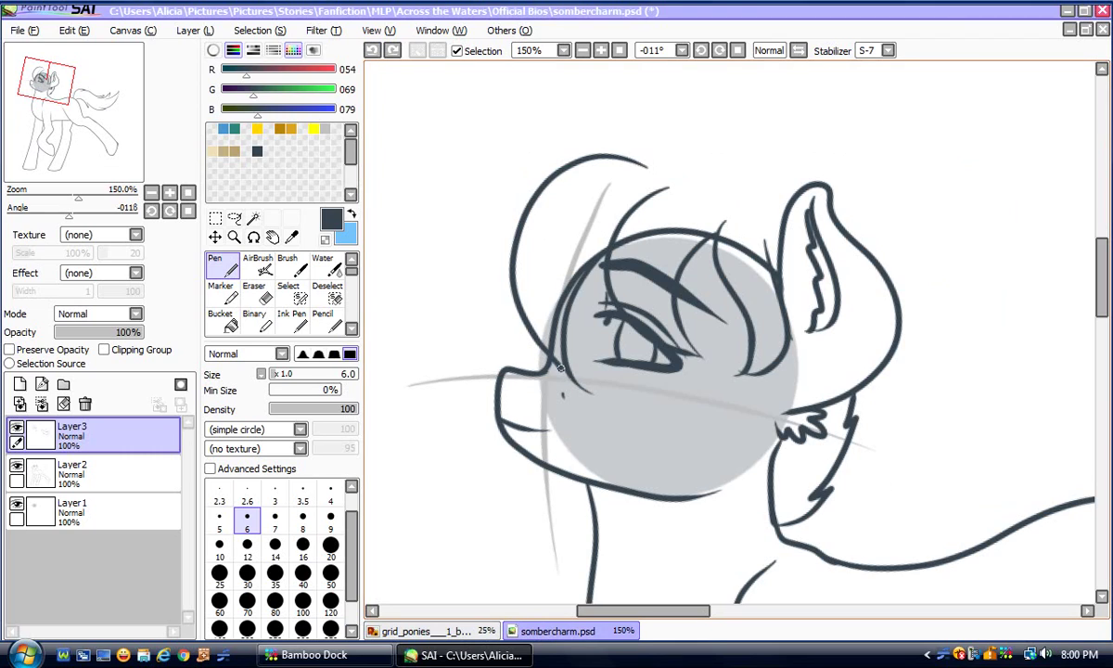
pyautogui.moveTo(561, 368); pyautogui.dragTo(570, 377)
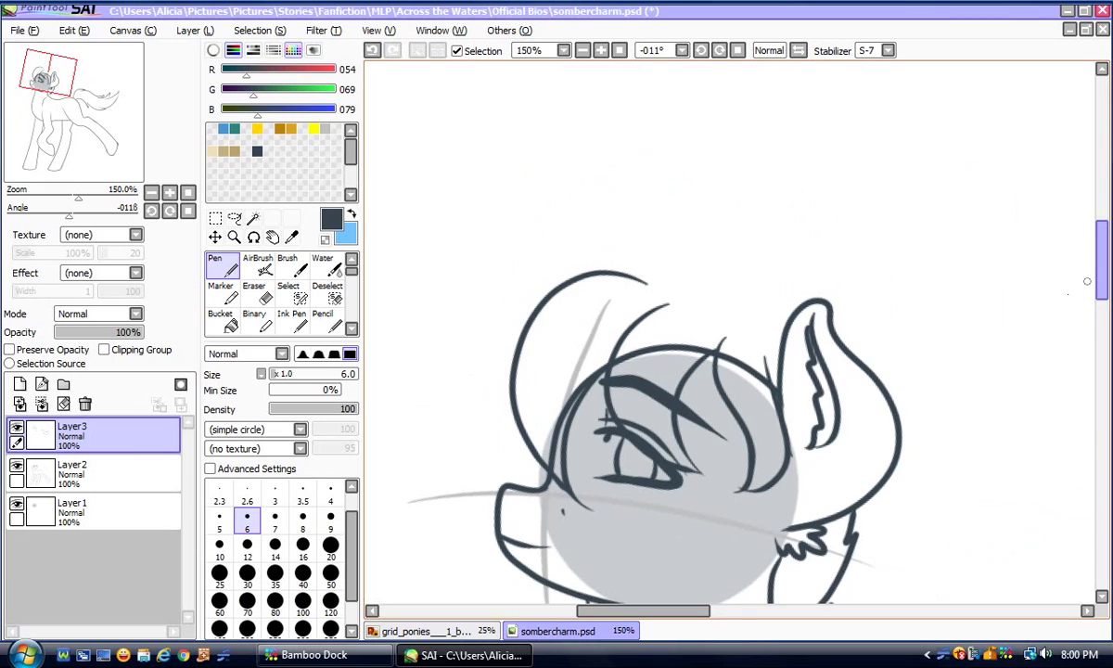
# Draw the mane's upper outline from the ear to a pointed tip above the forelock, and save the drawing
pyautogui.click(422, 631)
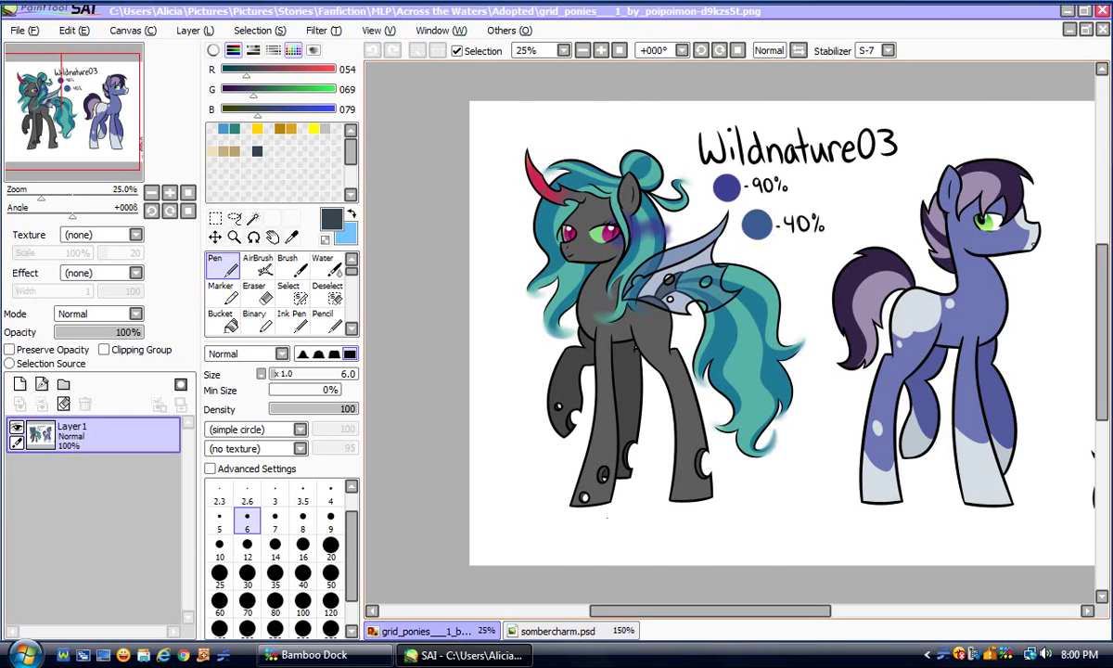
pyautogui.click(557, 630)
pyautogui.moveTo(793, 307)
pyautogui.mouseDown()
pyautogui.moveTo(656, 196)
pyautogui.moveTo(516, 231)
pyautogui.mouseUp()
pyautogui.click(370, 49)
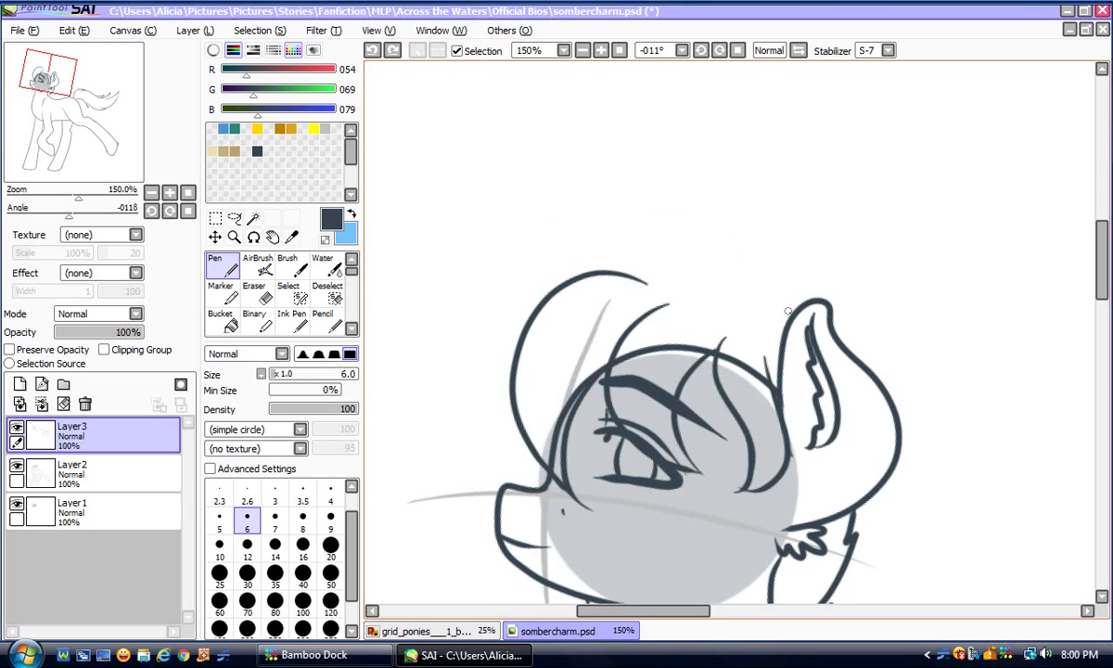
pyautogui.moveTo(786, 304)
pyautogui.mouseDown()
pyautogui.moveTo(698, 250)
pyautogui.moveTo(621, 237)
pyautogui.moveTo(543, 247)
pyautogui.moveTo(621, 262)
pyautogui.mouseUp()
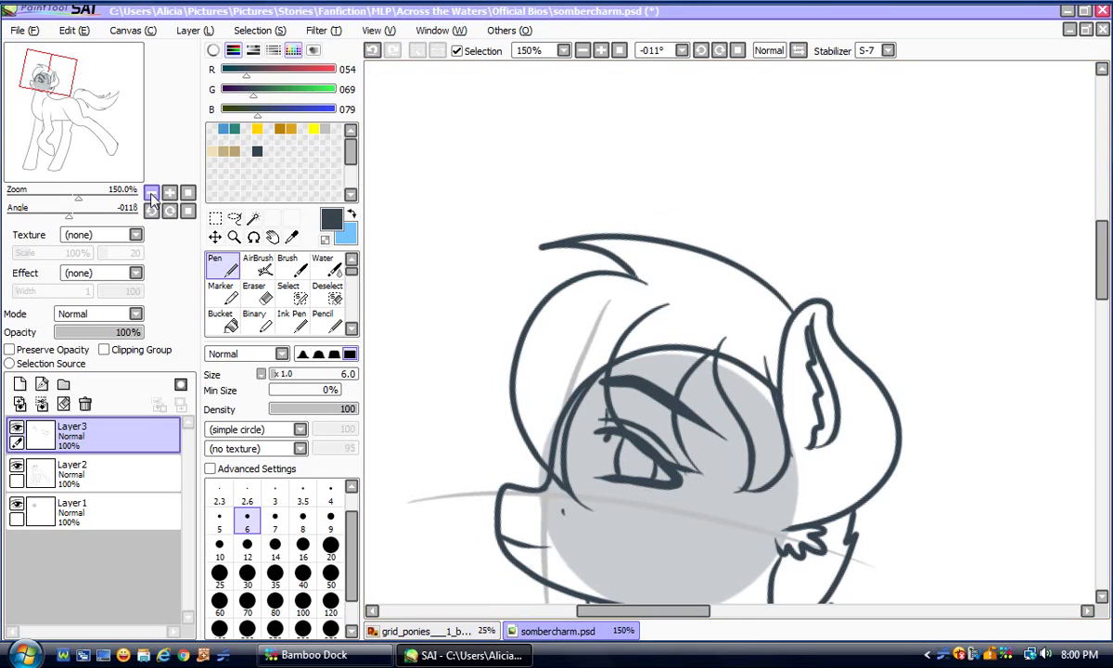
pyautogui.click(151, 192)
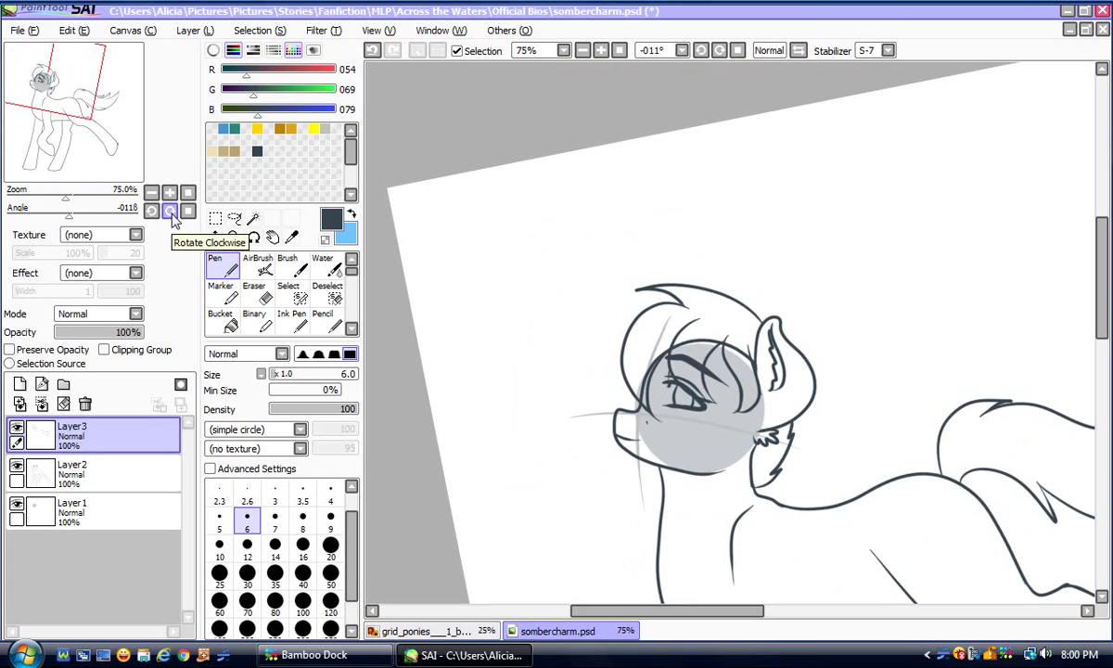
pyautogui.click(26, 30)
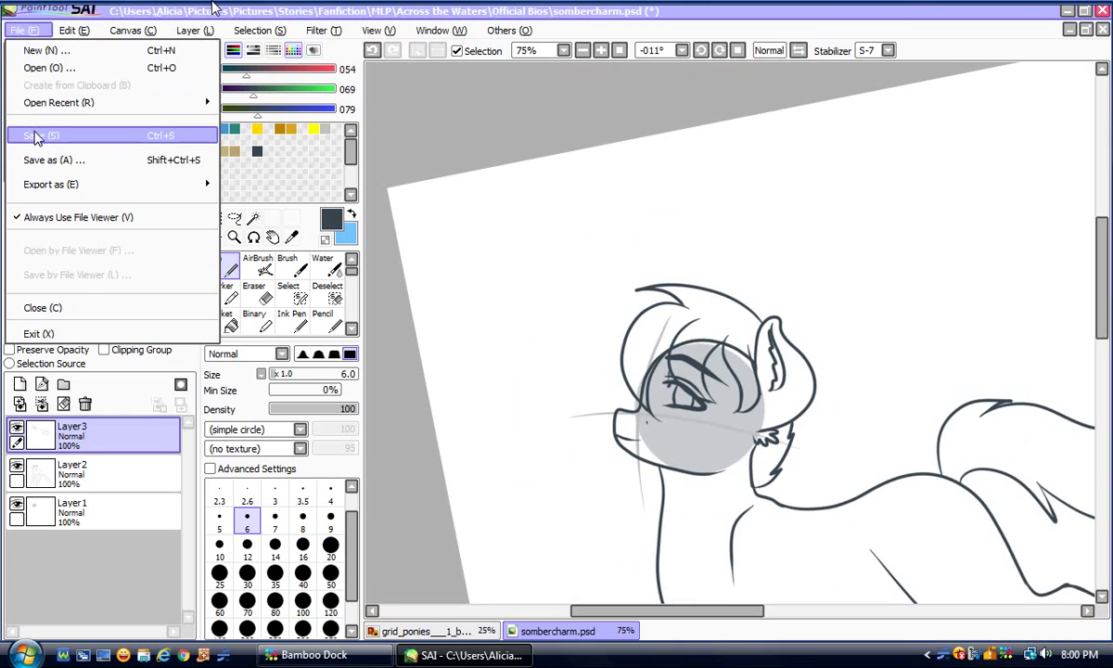
pyautogui.click(35, 136)
# Straighten the canvas to 0° and erase the jaw line behind the throat on Layer2 at 150% zoom
pyautogui.click(172, 192)
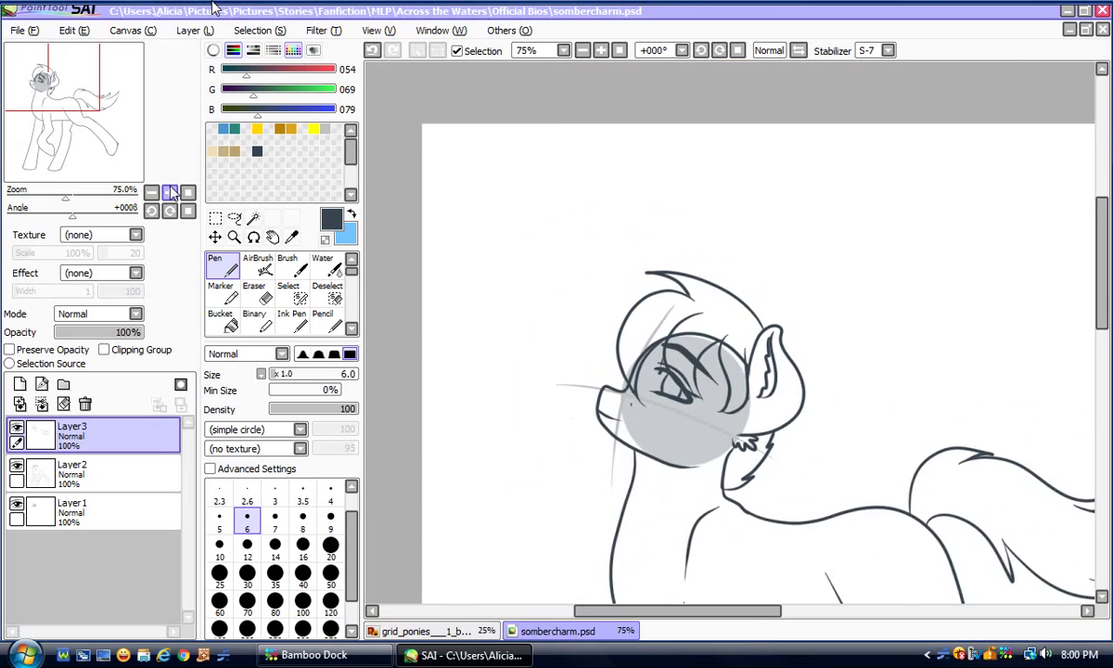
pyautogui.click(169, 192)
pyautogui.moveTo(1102, 269)
pyautogui.mouseDown()
pyautogui.moveTo(1101, 333)
pyautogui.moveTo(1103, 306)
pyautogui.mouseUp()
pyautogui.click(260, 291)
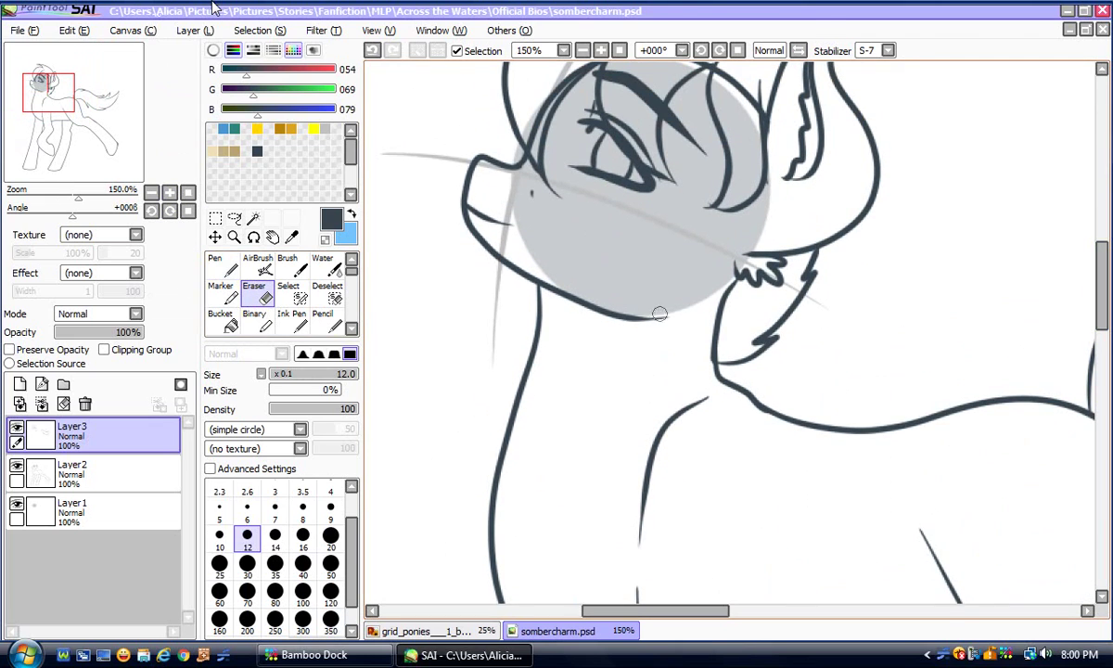
pyautogui.click(97, 469)
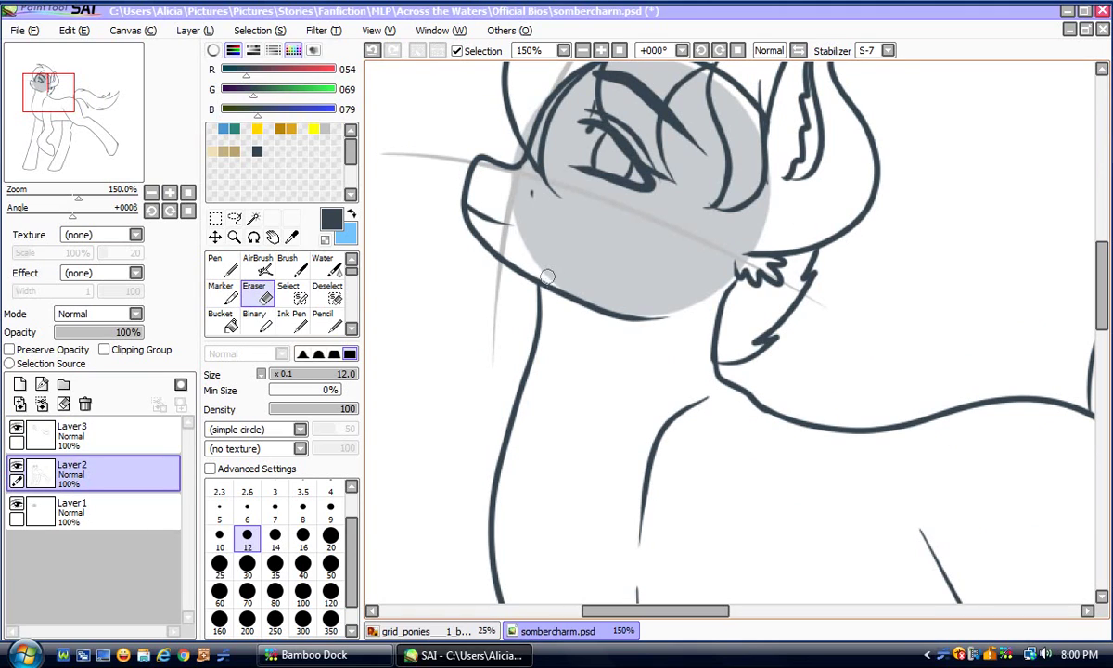
pyautogui.moveTo(548, 276); pyautogui.dragTo(630, 310)
# Redraw the lower jaw with the size 6 Pen at 200% zoom, curving from the throat up toward the cheek
pyautogui.click(213, 262)
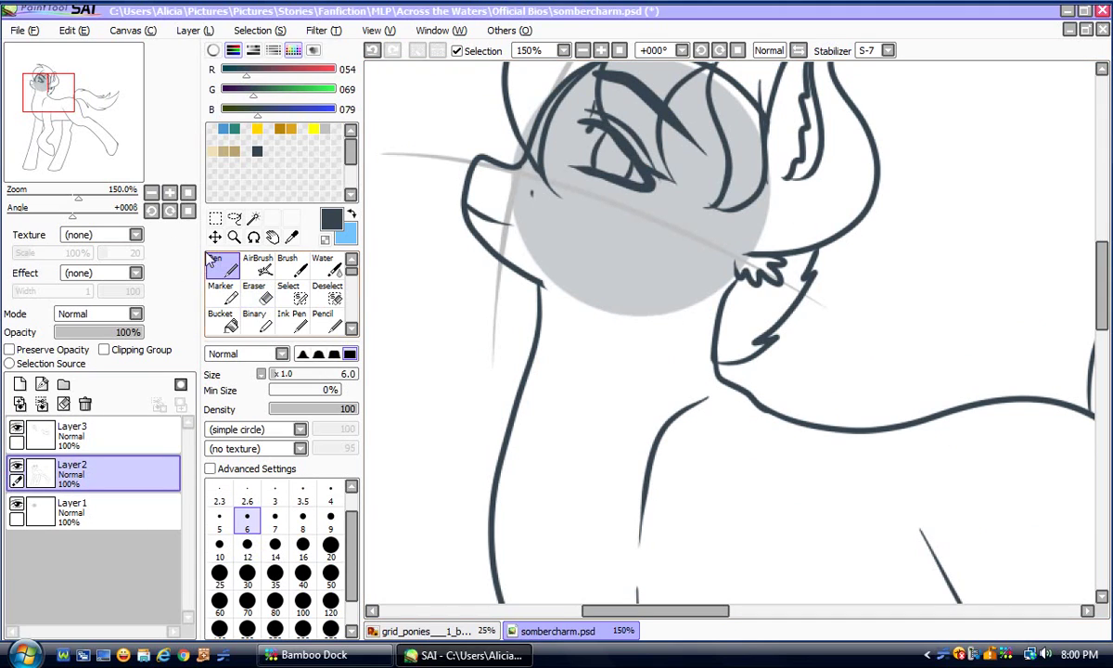
pyautogui.scroll(1, 428, 252)
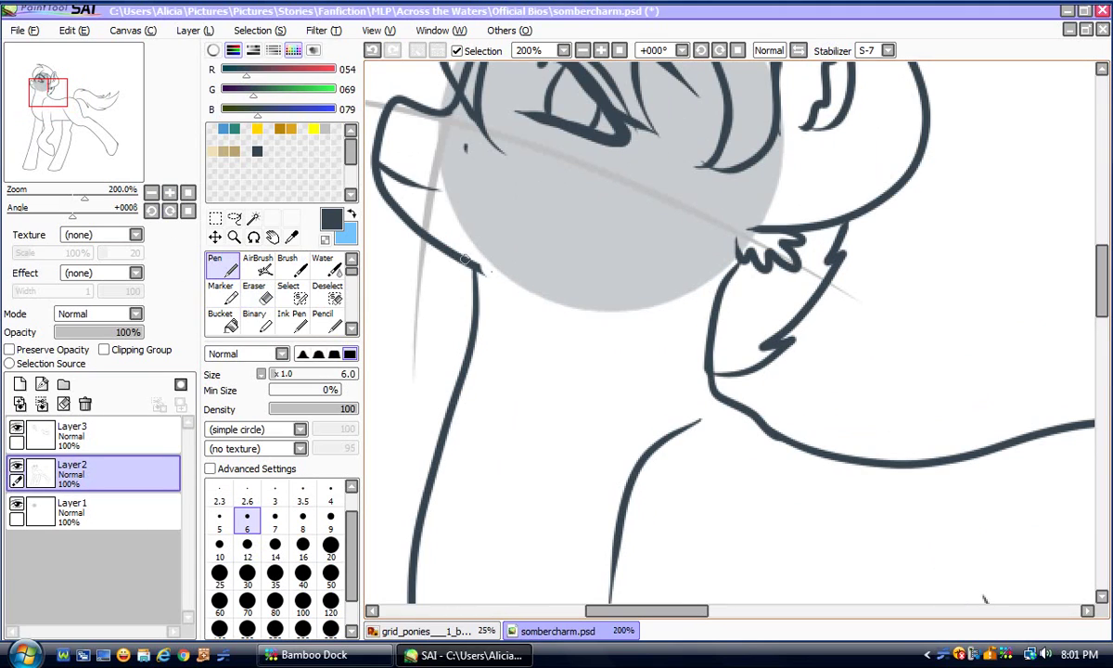
pyautogui.moveTo(433, 240)
pyautogui.mouseDown()
pyautogui.moveTo(503, 282)
pyautogui.moveTo(662, 298)
pyautogui.mouseUp()
pyautogui.click(372, 51)
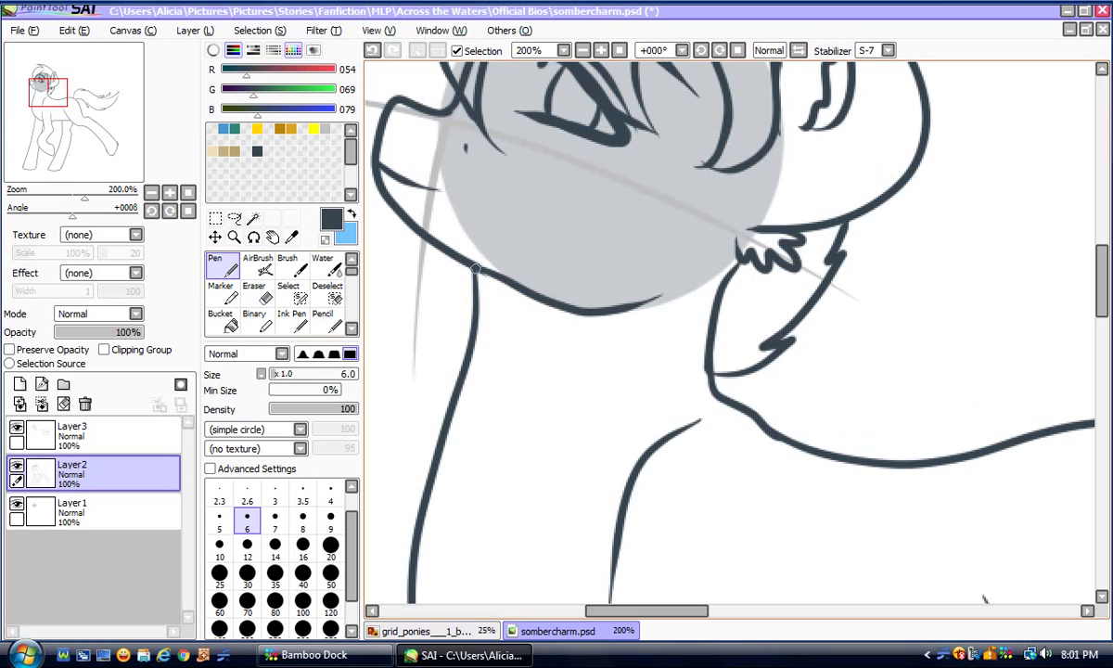
# Draw a jagged fur outline down the front of the neck and chest with the size 6 Pen at 150% zoom
pyautogui.moveTo(641, 611); pyautogui.dragTo(616, 612)
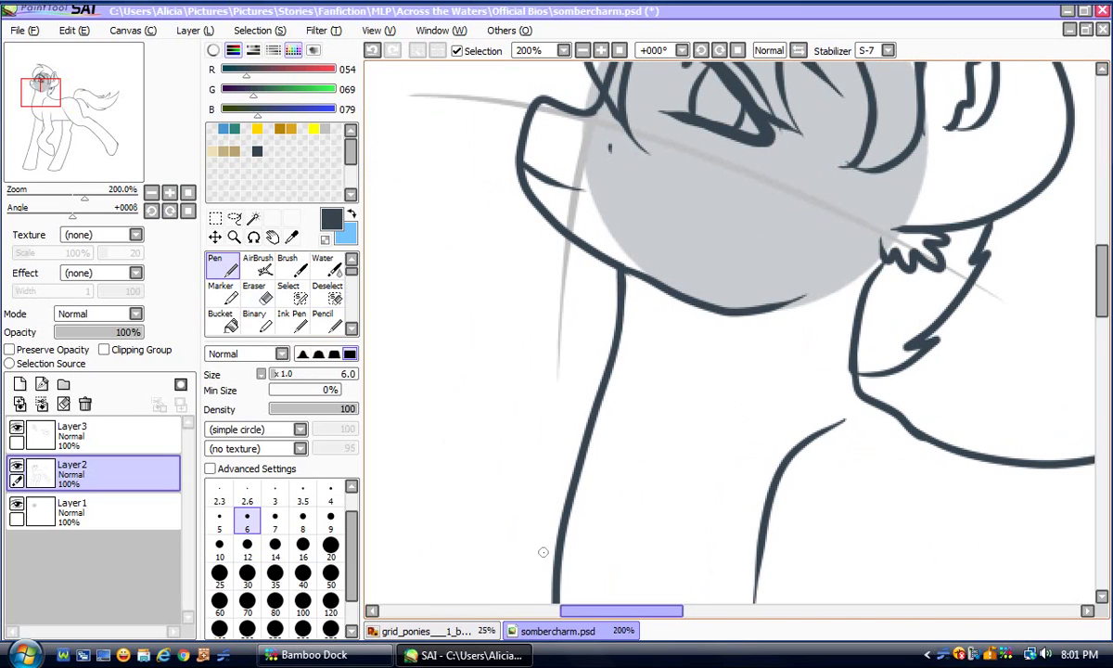
pyautogui.click(153, 196)
pyautogui.scroll(-3, 1075, 311)
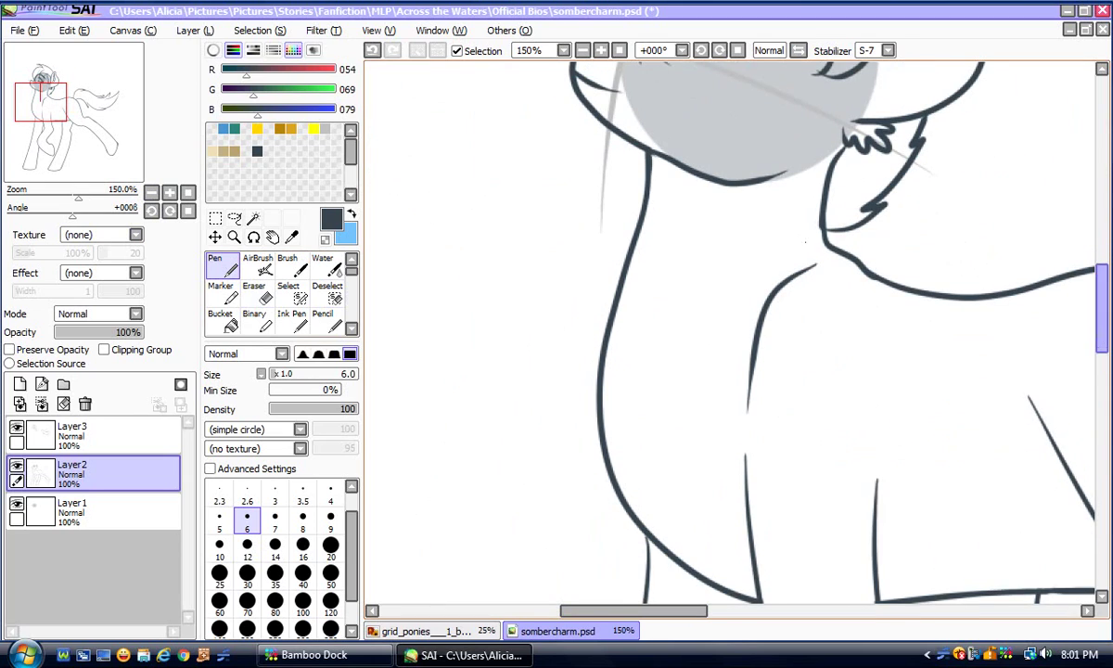
pyautogui.moveTo(640, 213)
pyautogui.mouseDown()
pyautogui.moveTo(588, 362)
pyautogui.moveTo(600, 454)
pyautogui.moveTo(635, 525)
pyautogui.mouseUp()
# Erase the old smooth neck and chest line beside the fur with the size 12 Eraser, and save the drawing
pyautogui.click(254, 293)
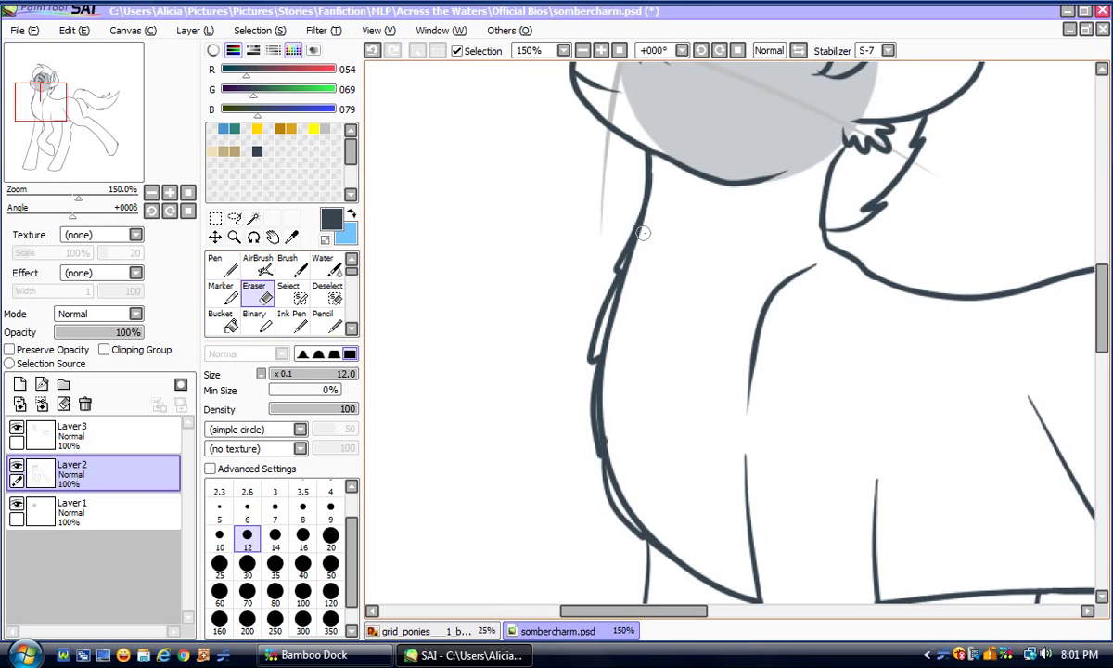
pyautogui.moveTo(646, 229)
pyautogui.mouseDown()
pyautogui.moveTo(610, 338)
pyautogui.moveTo(604, 429)
pyautogui.moveTo(621, 497)
pyautogui.moveTo(608, 442)
pyautogui.moveTo(654, 530)
pyautogui.mouseUp()
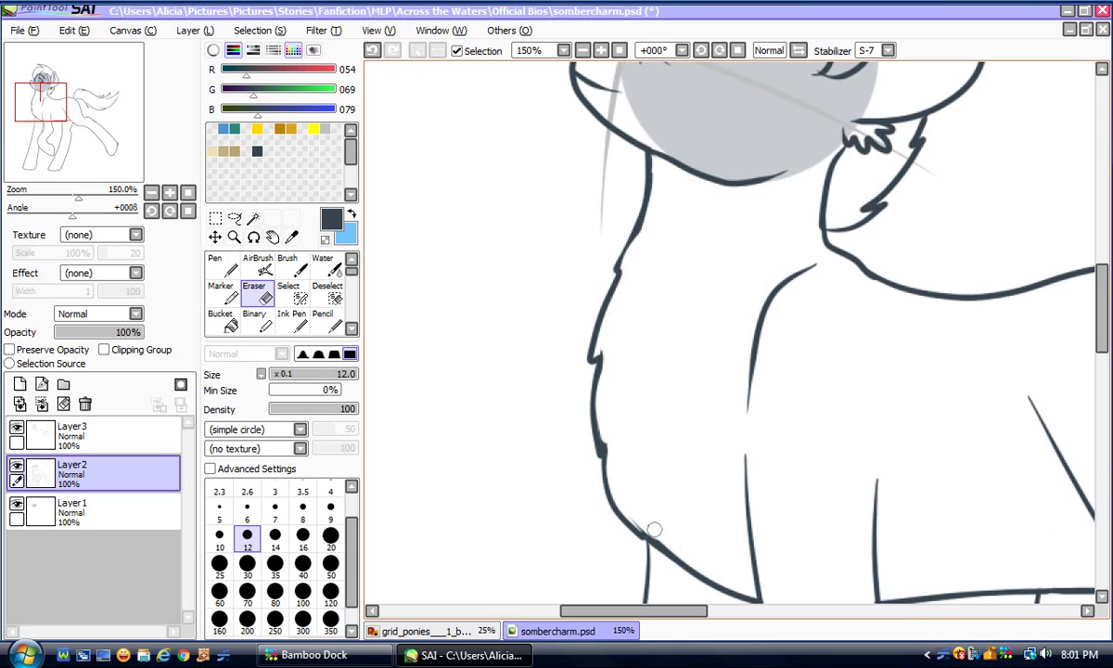
pyautogui.click(212, 256)
pyautogui.hotkey('ctrl', '-')
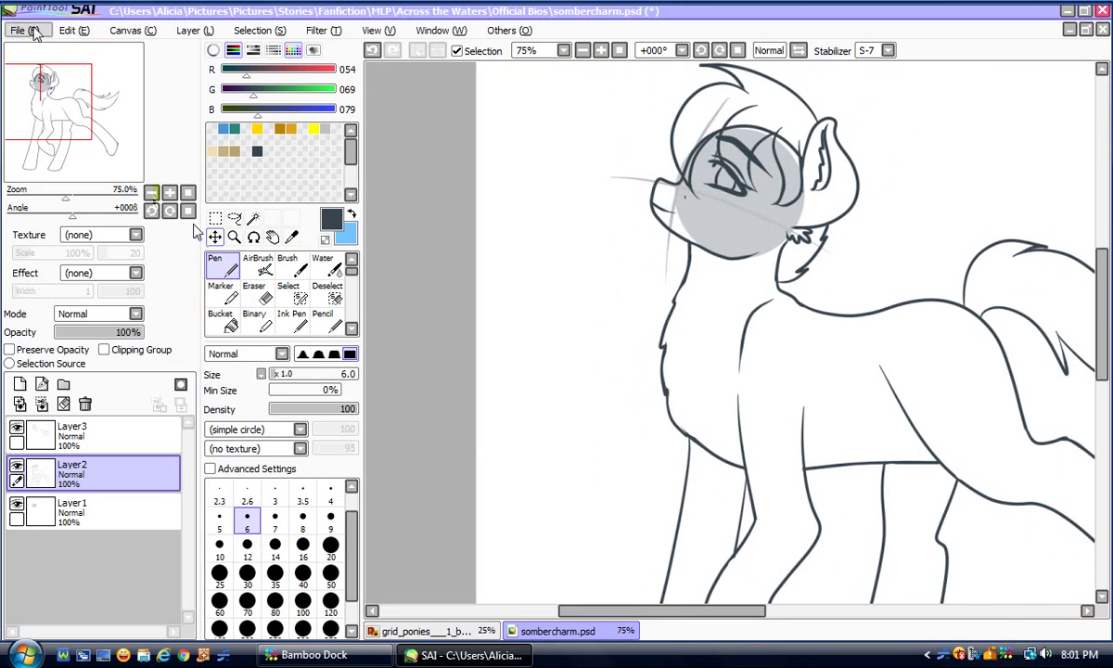
pyautogui.click(32, 31)
pyautogui.click(50, 137)
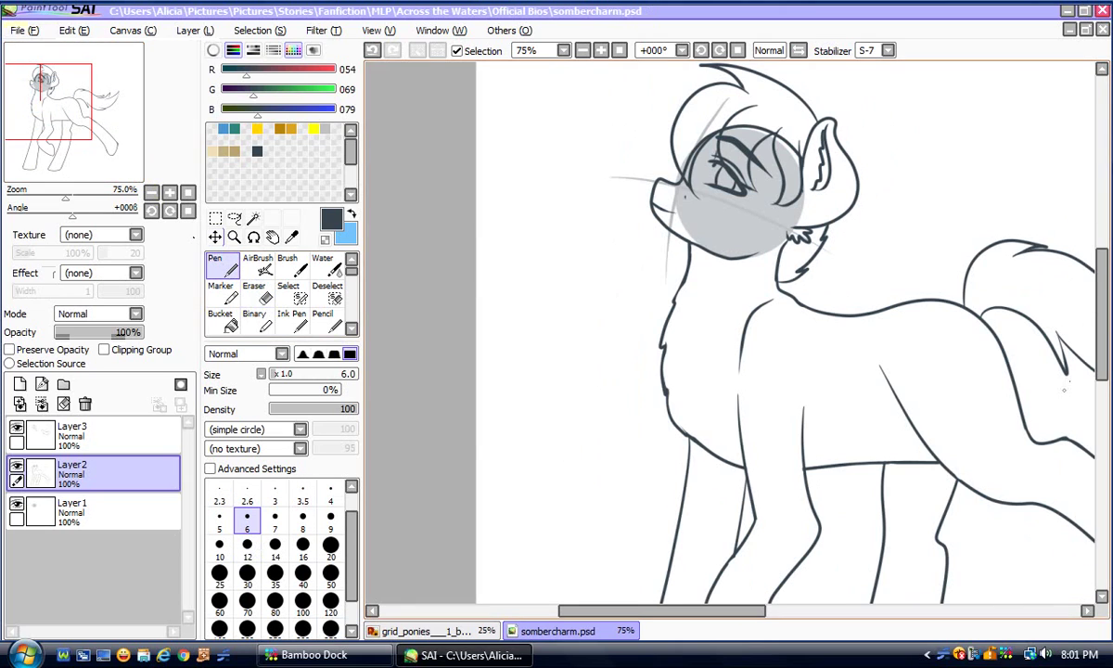
# Draw a wider rear outline for the standing hind leg on Layer2 with the size 6 Pen, from the hock to the hoof
pyautogui.moveTo(1099, 395); pyautogui.dragTo(1100, 469)
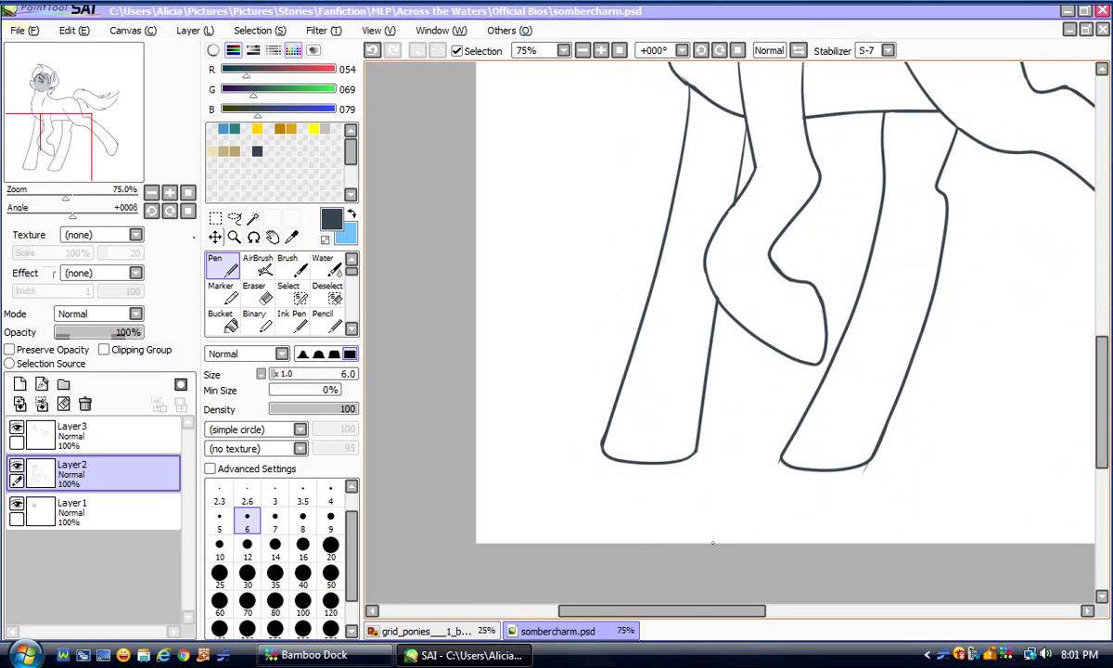
pyautogui.moveTo(611, 612); pyautogui.dragTo(680, 615)
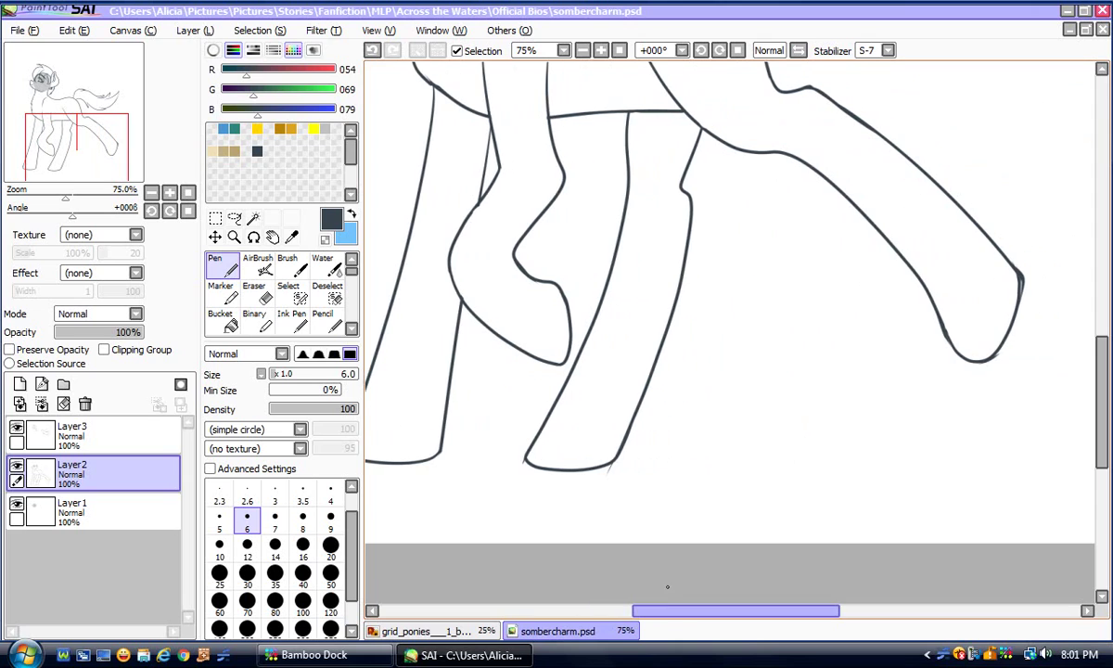
pyautogui.click(170, 192)
pyautogui.click(170, 192)
pyautogui.click(170, 192)
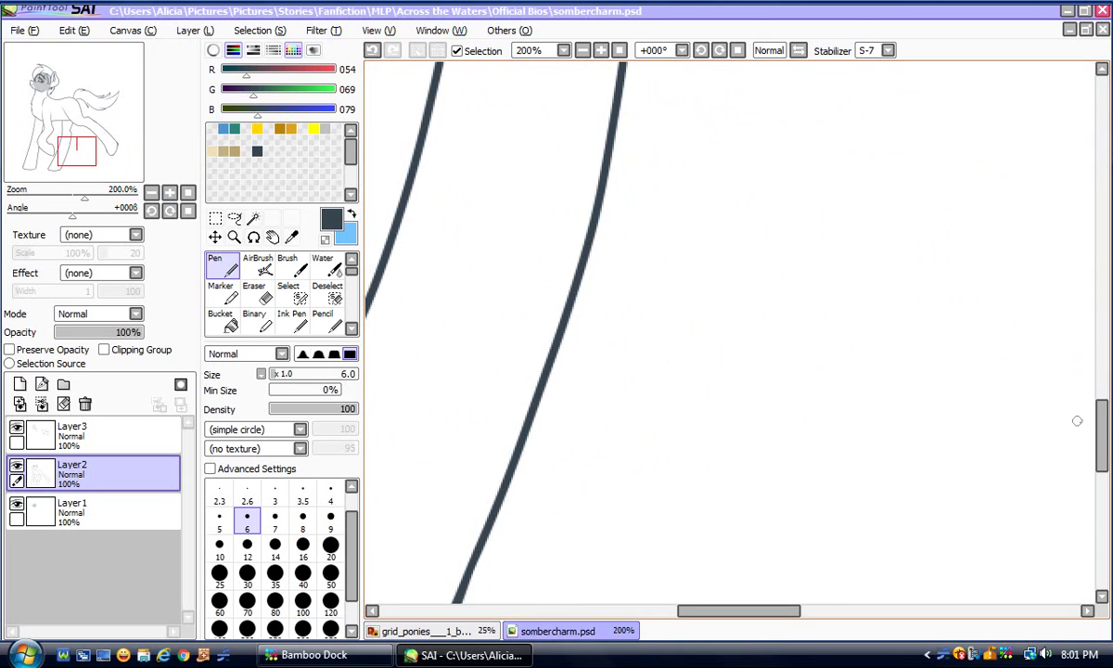
pyautogui.scroll(3, 1029, 389)
pyautogui.click(169, 192)
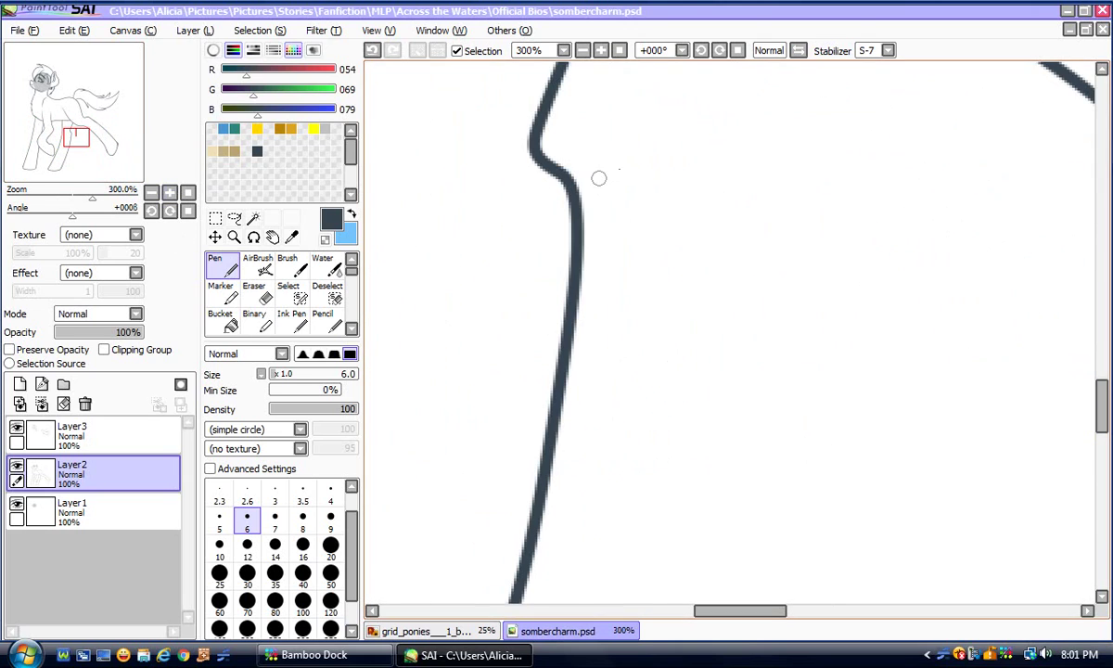
pyautogui.click(151, 192)
pyautogui.click(152, 192)
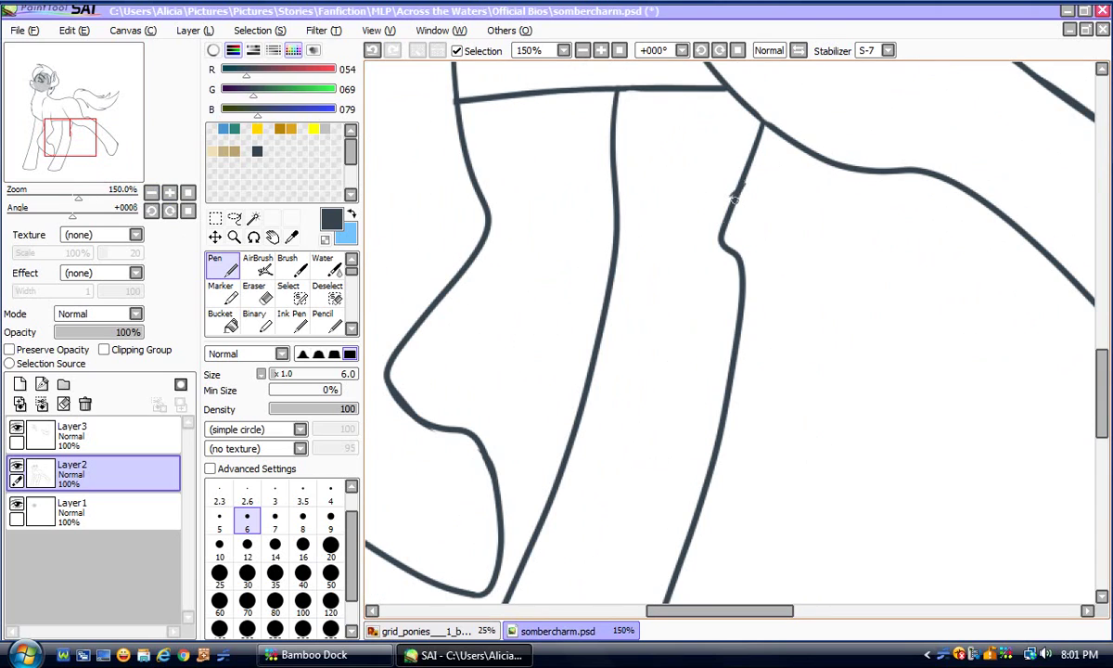
pyautogui.hotkey('ctrl', 's')
pyautogui.click(372, 51)
pyautogui.moveTo(753, 270)
pyautogui.mouseDown()
pyautogui.moveTo(698, 362)
pyautogui.moveTo(680, 605)
pyautogui.mouseUp()
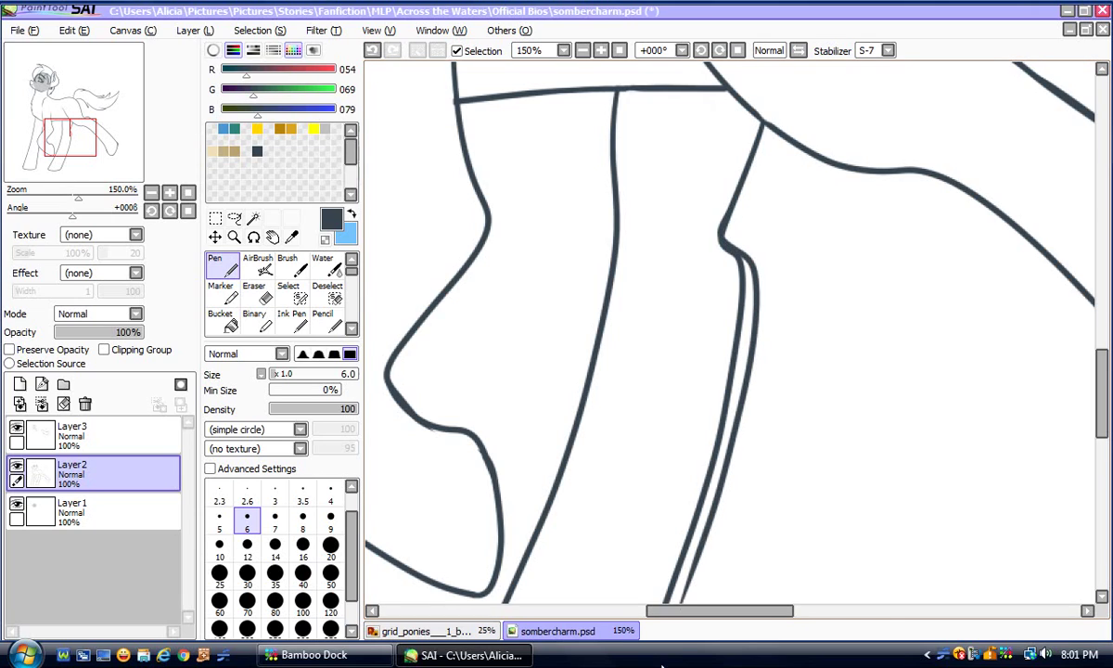
pyautogui.moveTo(1107, 413); pyautogui.dragTo(1103, 460)
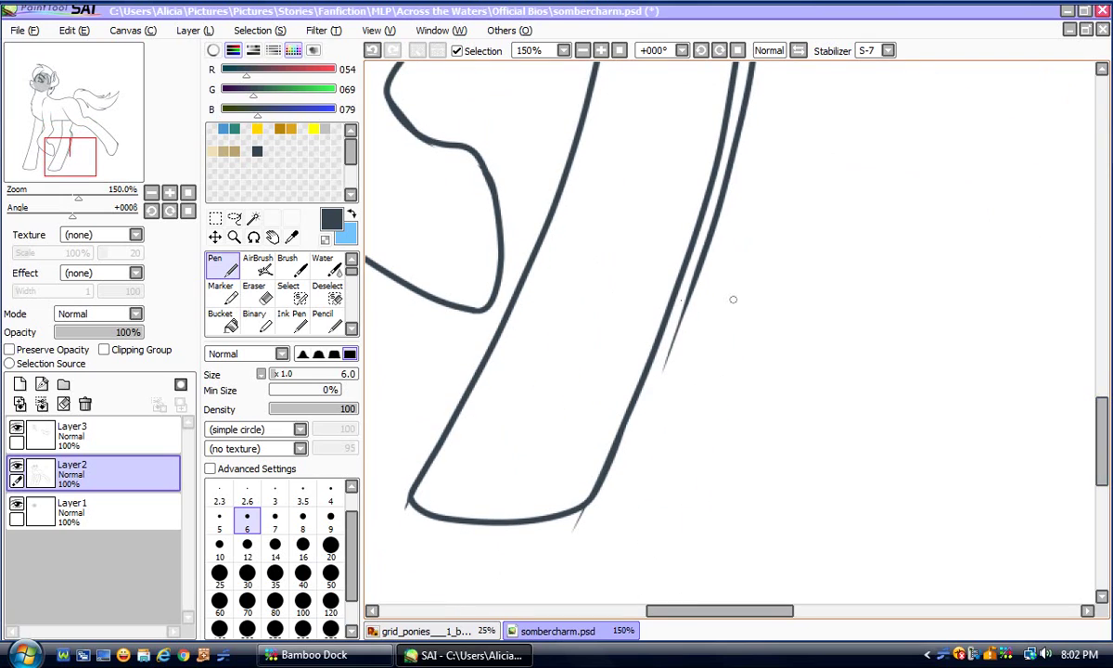
pyautogui.moveTo(701, 258)
pyautogui.mouseDown()
pyautogui.moveTo(644, 306)
pyautogui.moveTo(580, 501)
pyautogui.mouseUp()
# Erase the old inner line of the hind leg from the hock down the shin with the size 12 Eraser
pyautogui.click(250, 293)
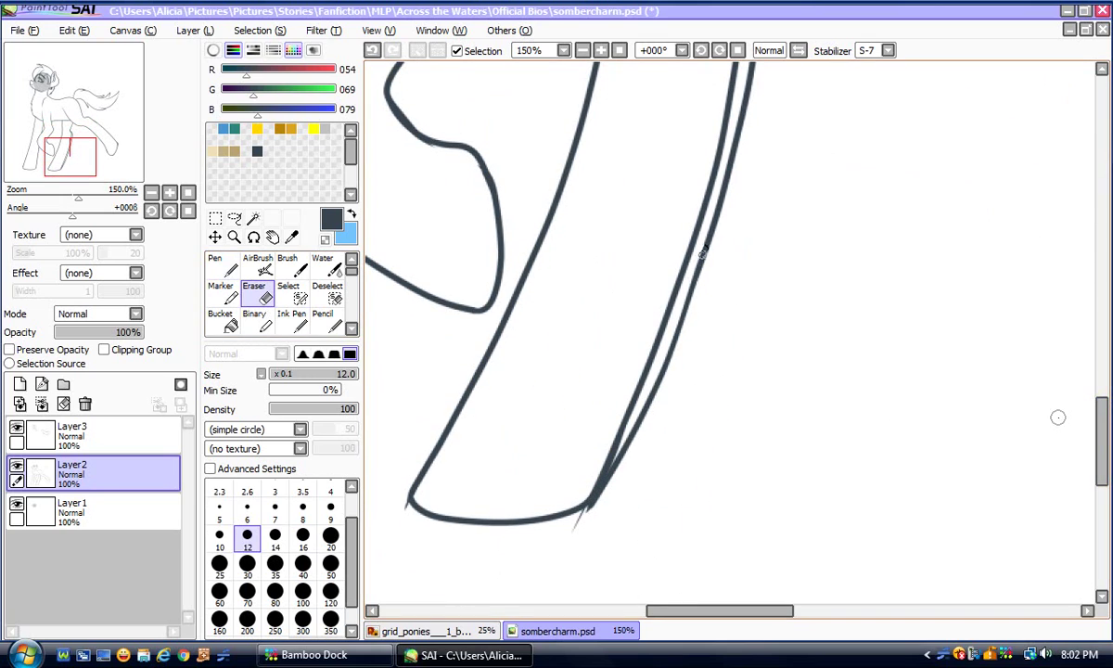
pyautogui.moveTo(1102, 413); pyautogui.dragTo(1102, 371)
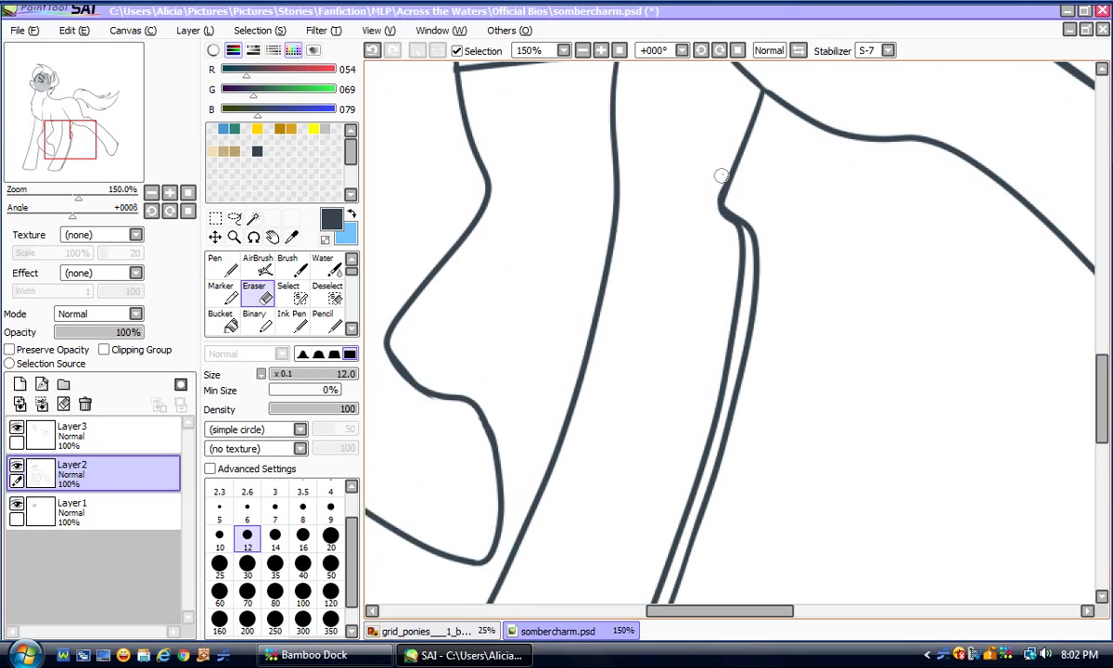
pyautogui.moveTo(720, 221)
pyautogui.mouseDown()
pyautogui.moveTo(743, 243)
pyautogui.moveTo(723, 368)
pyautogui.moveTo(728, 356)
pyautogui.moveTo(683, 505)
pyautogui.moveTo(698, 483)
pyautogui.moveTo(661, 558)
pyautogui.mouseUp()
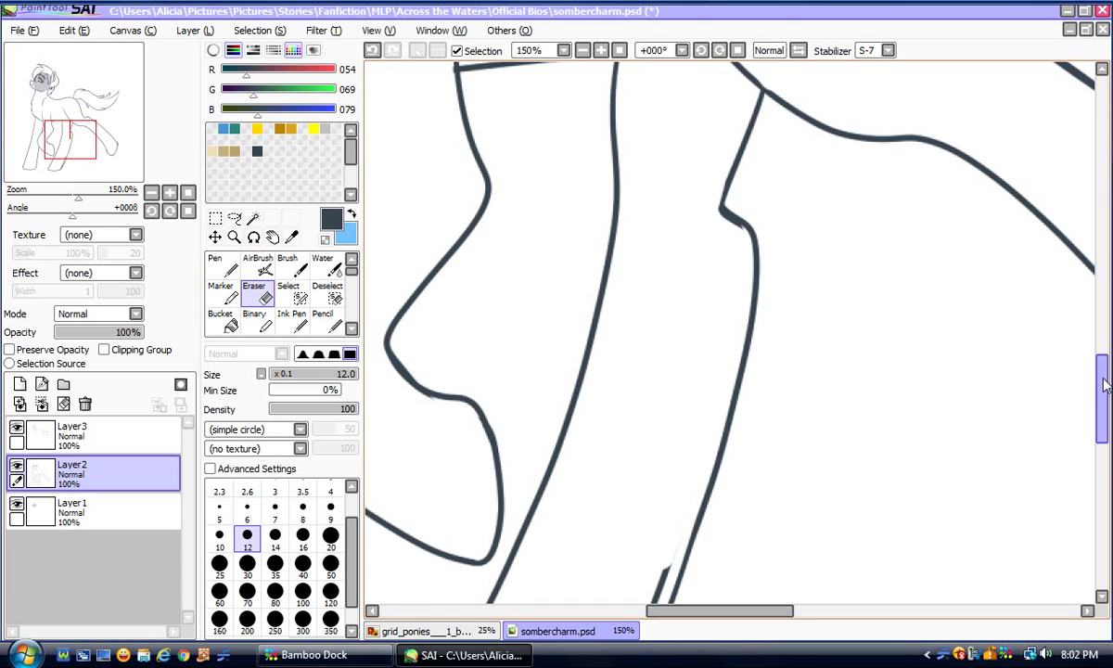
# Try to erase the rest of the old leg line above the hoof, rotate the canvas to -11°, and undo the erasure
pyautogui.moveTo(1104, 386); pyautogui.dragTo(1104, 419)
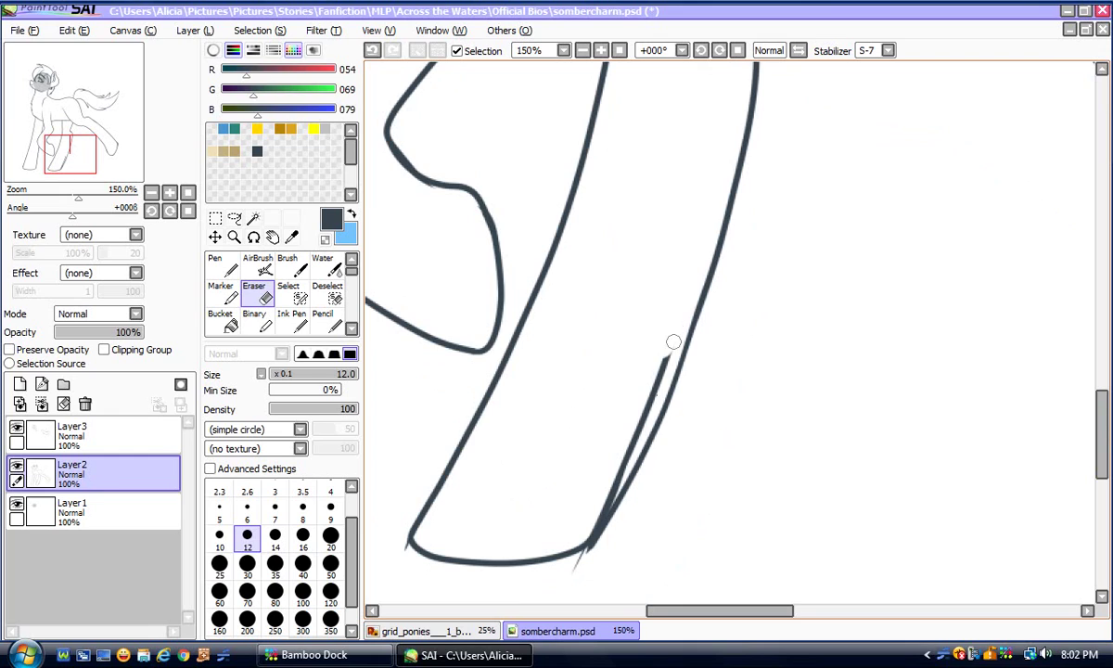
pyautogui.moveTo(673, 342)
pyautogui.mouseDown()
pyautogui.moveTo(615, 487)
pyautogui.moveTo(594, 501)
pyautogui.mouseUp()
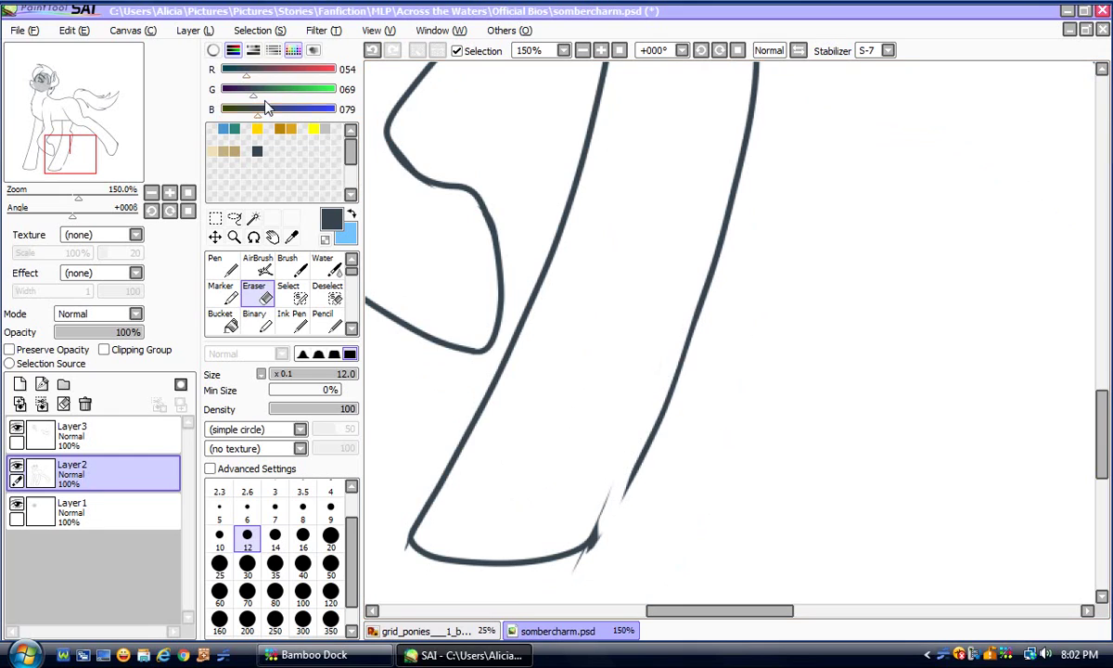
pyautogui.click(152, 211)
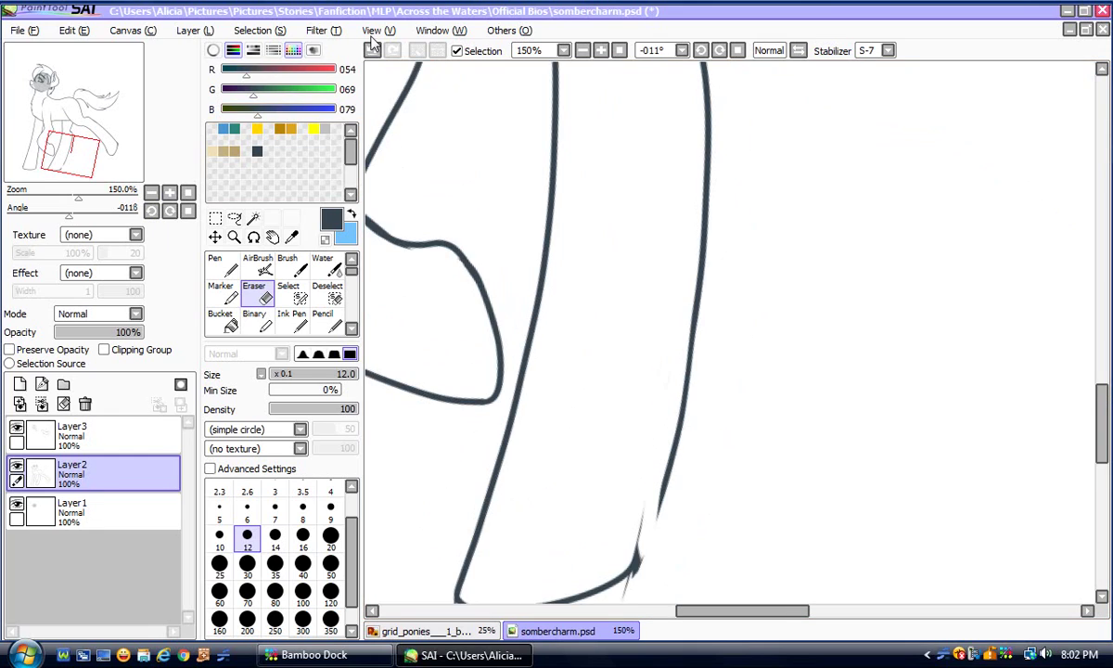
pyautogui.click(372, 51)
# Erase the remaining old leg line down to the hoof's rear corner at 200% zoom, trimming the stray line ends
pyautogui.scroll(-3, 684, 300)
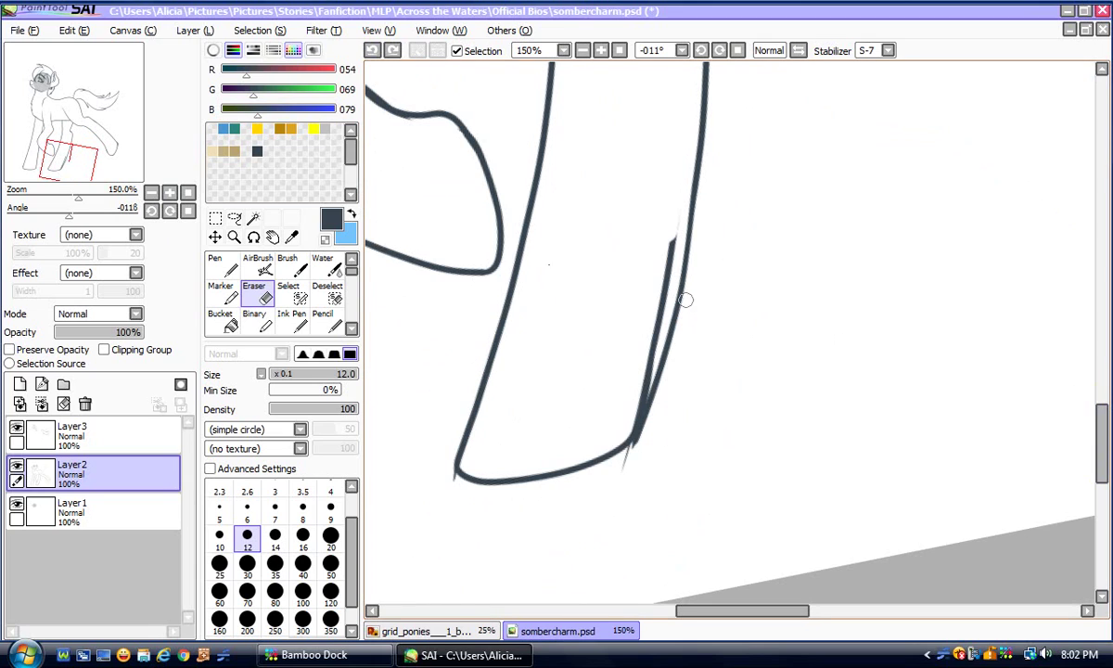
pyautogui.click(170, 192)
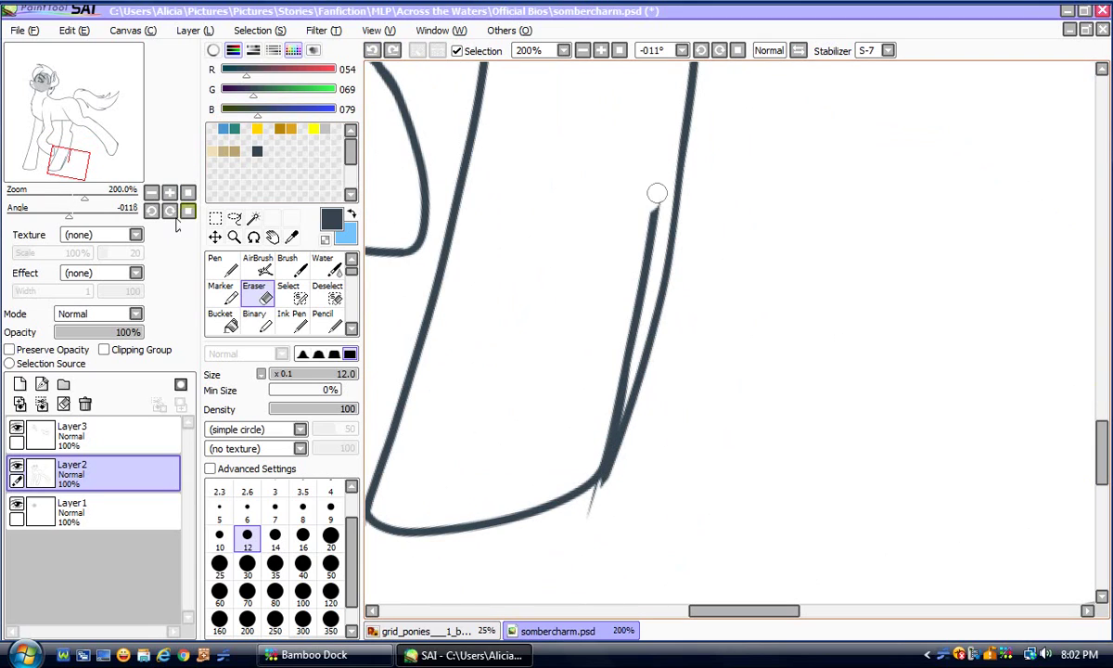
pyautogui.moveTo(656, 193); pyautogui.dragTo(626, 348)
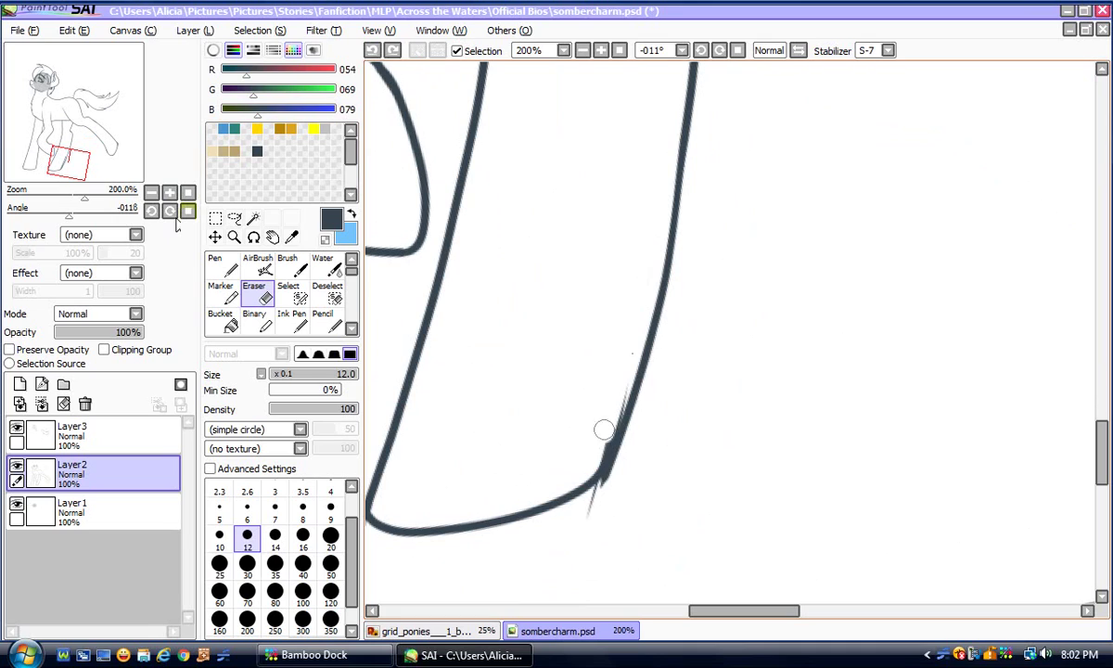
pyautogui.moveTo(604, 430); pyautogui.dragTo(616, 389)
pyautogui.moveTo(600, 452); pyautogui.dragTo(620, 405)
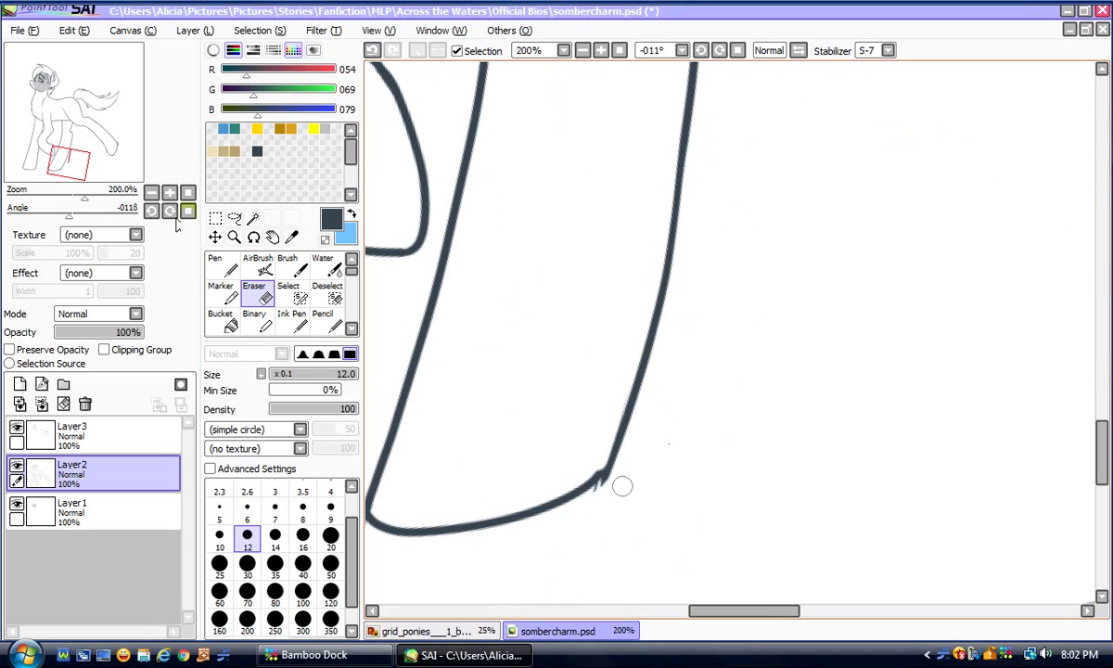
# Return to the Pen, show the whole drawing at 33.33% zoom and 0°, and save it
pyautogui.press('n')
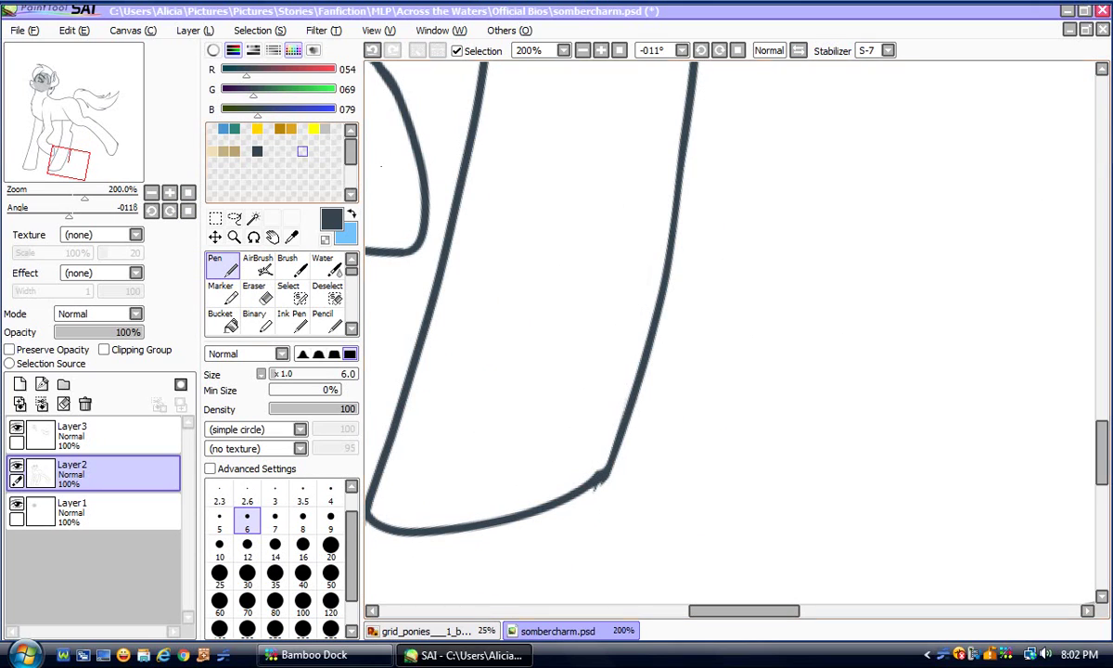
pyautogui.click(170, 193)
pyautogui.click(23, 30)
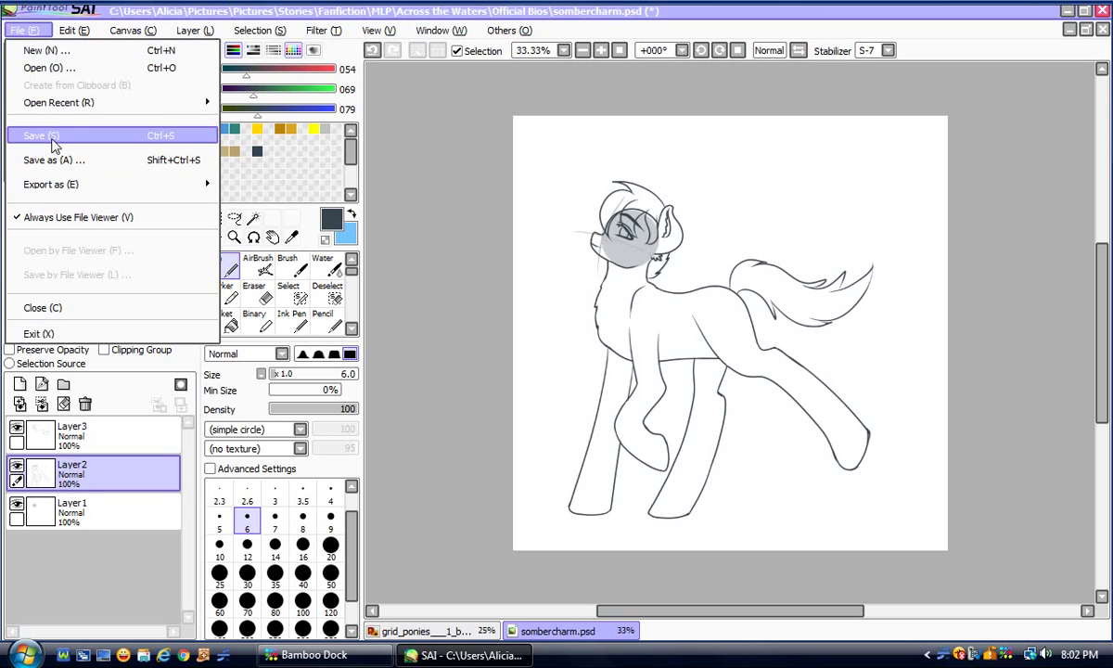
pyautogui.click(51, 138)
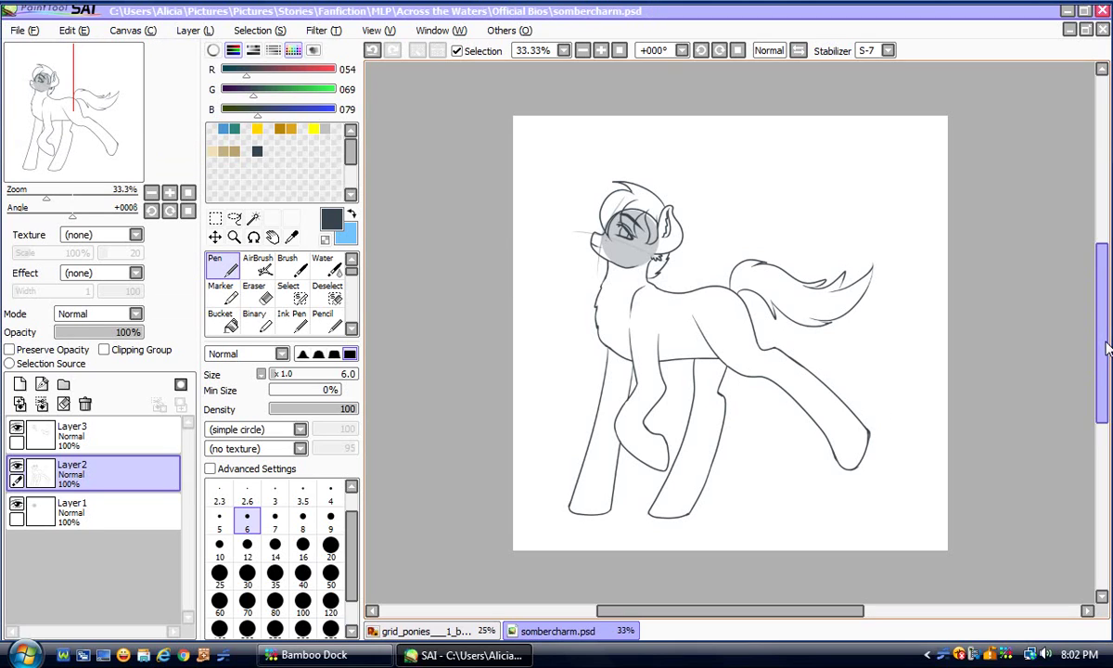
# Consult the grid_ponies reference image and return to sombercharm.psd
pyautogui.moveTo(1103, 341); pyautogui.dragTo(1103, 368)
pyautogui.hotkey('ctrl', 'Tab')
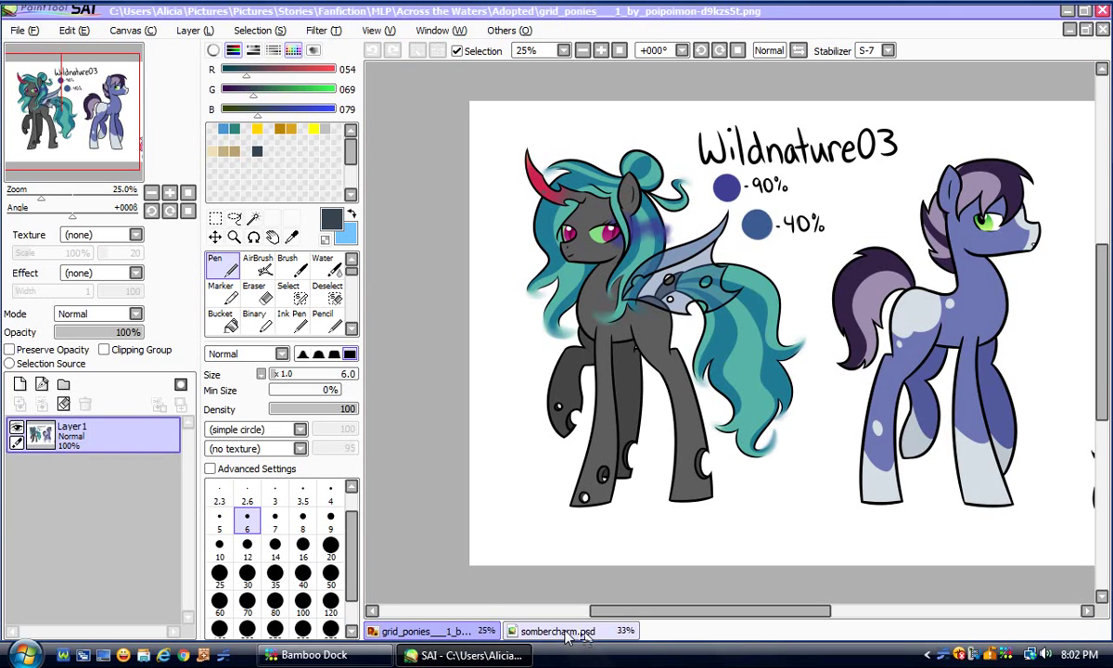
pyautogui.click(566, 633)
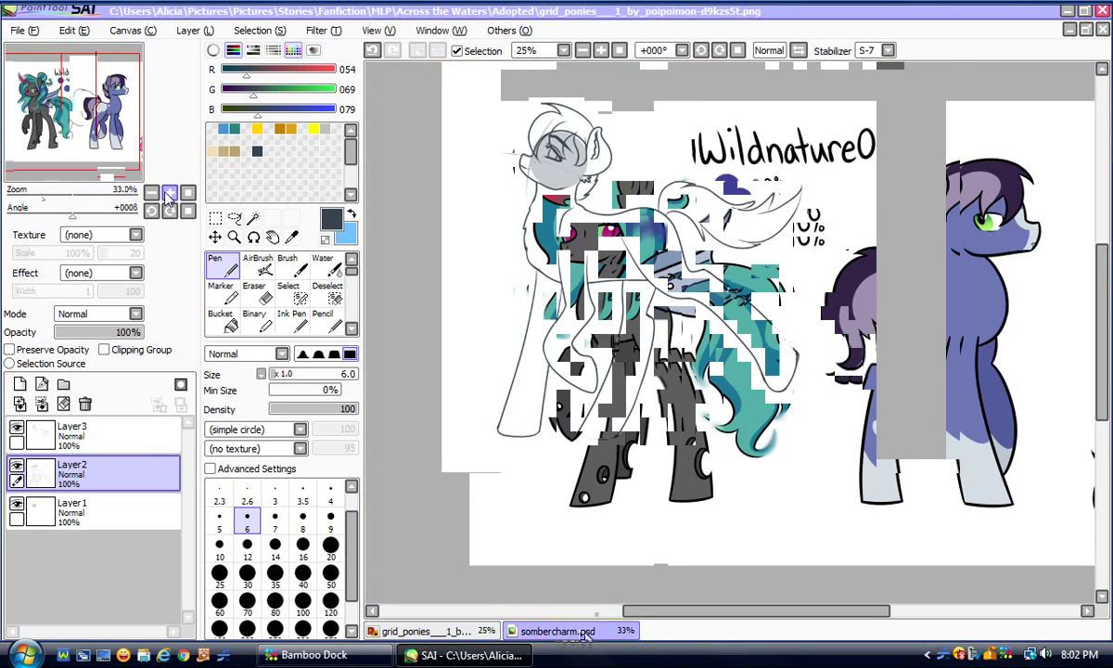
# With the size 12 Eraser on Layer2 and the canvas rotated to 22°, erase the skull line crossing the forelock at 200% zoom, and save
pyautogui.click(169, 192)
pyautogui.click(169, 192)
pyautogui.click(170, 192)
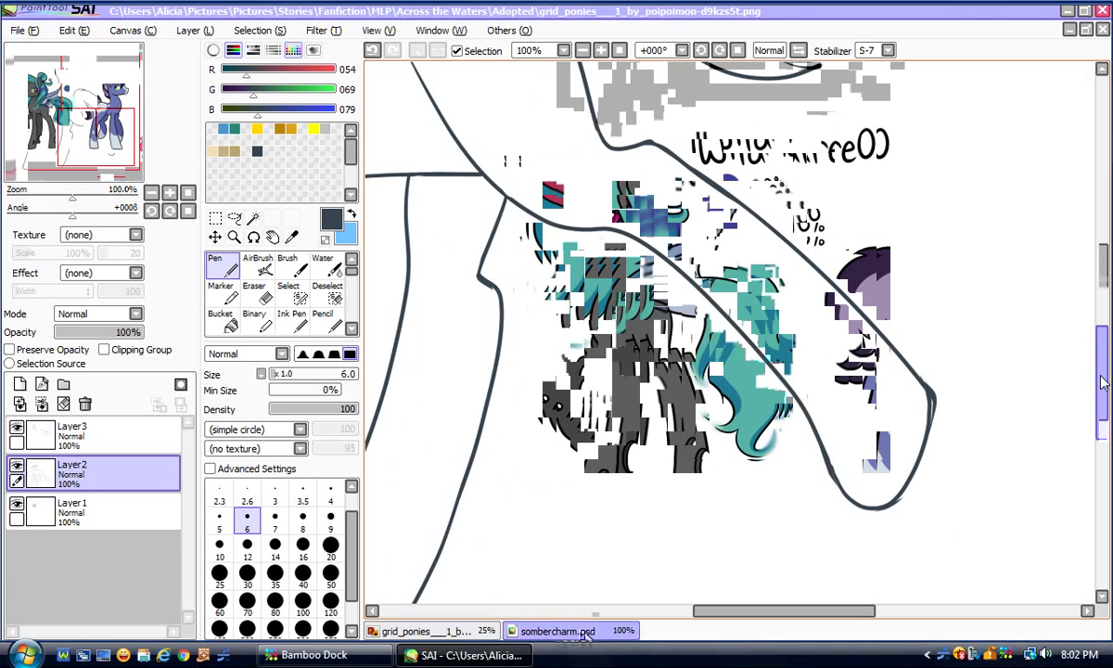
pyautogui.moveTo(1102, 382); pyautogui.dragTo(1102, 302)
pyautogui.moveTo(703, 612); pyautogui.dragTo(675, 612)
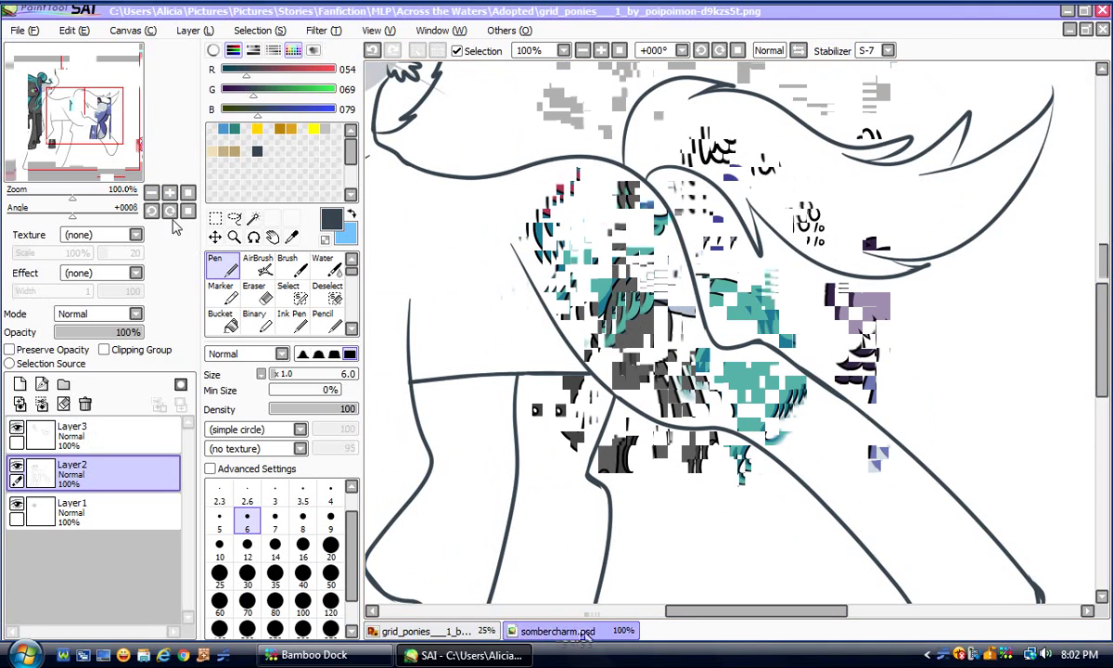
pyautogui.click(170, 211)
pyautogui.click(170, 212)
pyautogui.click(102, 432)
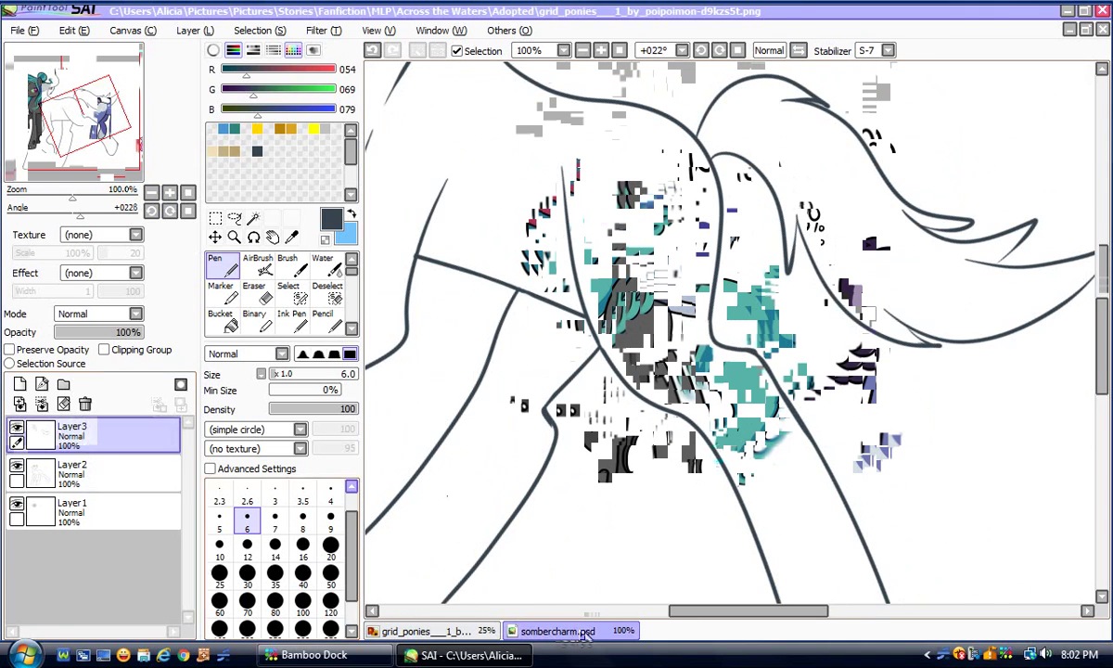
pyautogui.click(254, 295)
pyautogui.click(125, 515)
pyautogui.click(111, 474)
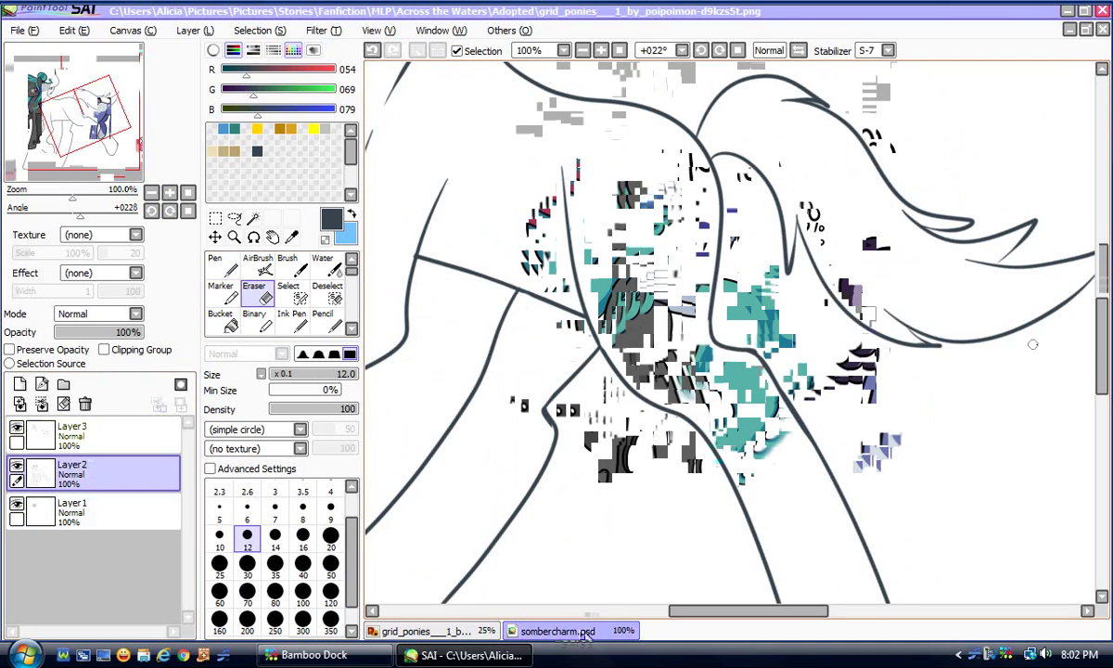
pyautogui.moveTo(1101, 355); pyautogui.dragTo(1101, 255)
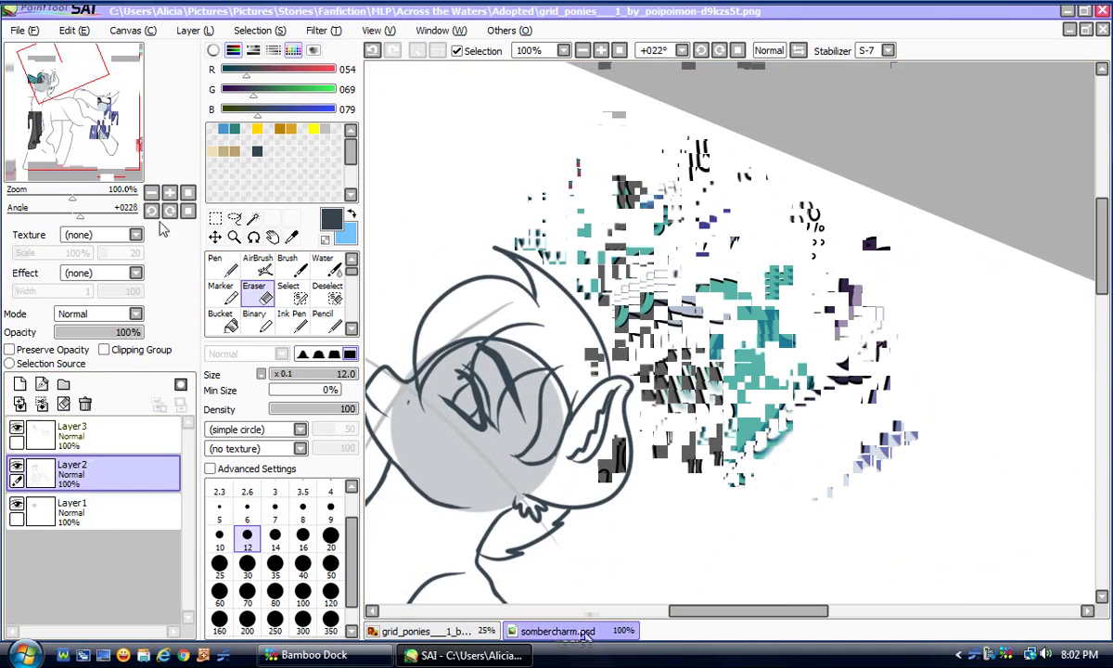
pyautogui.click(170, 192)
pyautogui.moveTo(751, 611)
pyautogui.mouseDown()
pyautogui.moveTo(675, 608)
pyautogui.moveTo(713, 607)
pyautogui.mouseUp()
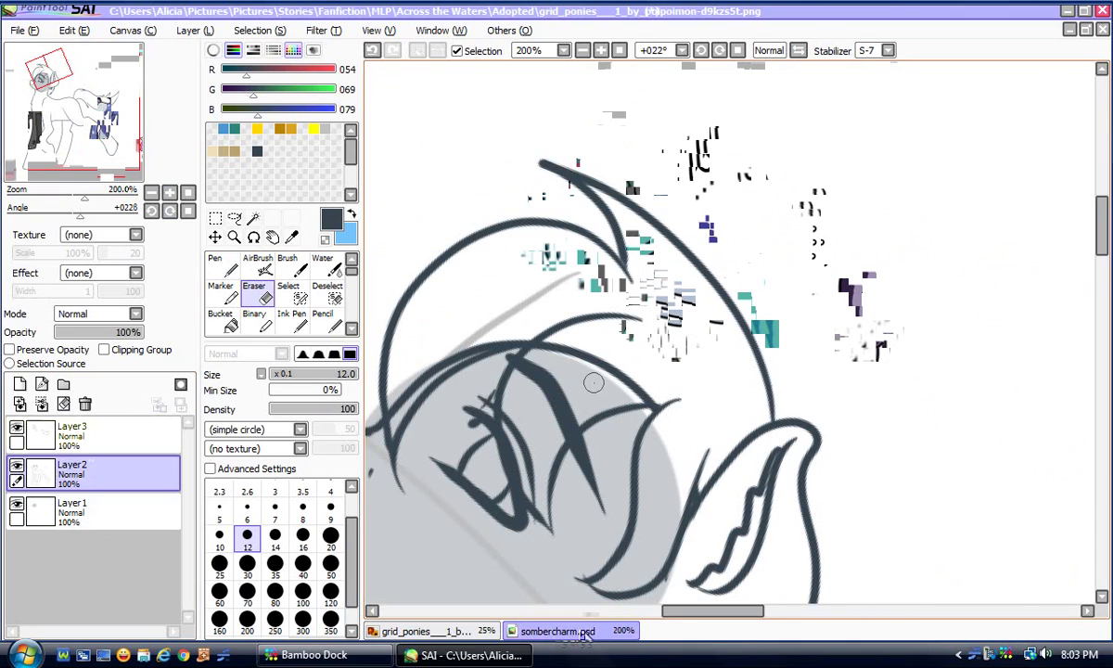
pyautogui.moveTo(604, 391); pyautogui.dragTo(650, 397)
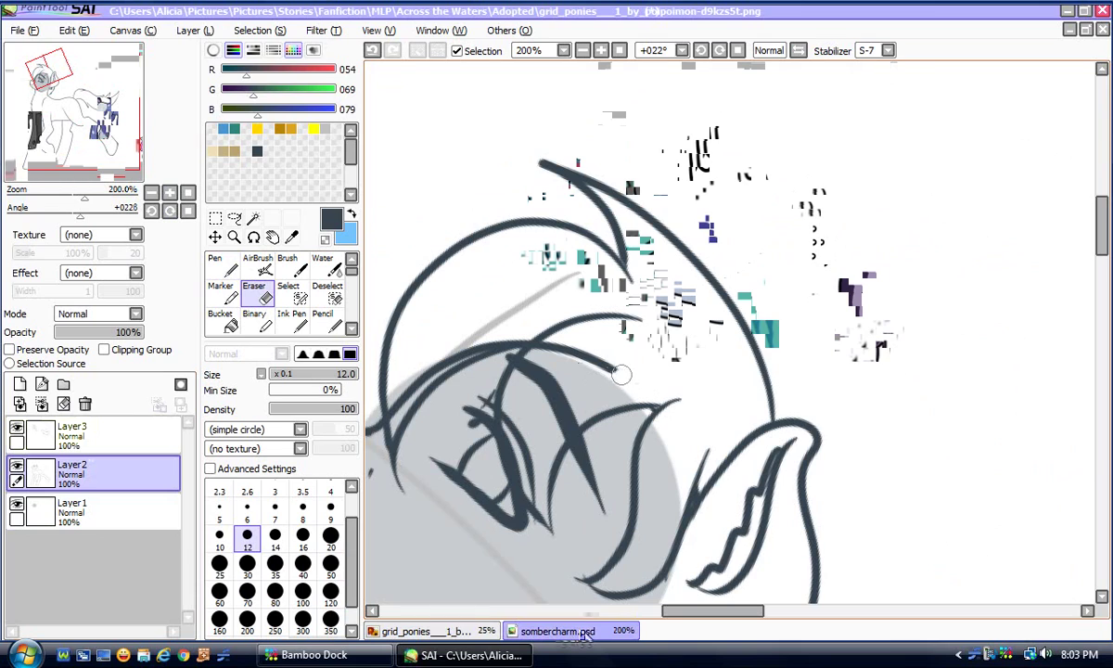
pyautogui.moveTo(588, 360)
pyautogui.mouseDown()
pyautogui.moveTo(449, 339)
pyautogui.moveTo(443, 355)
pyautogui.moveTo(599, 365)
pyautogui.moveTo(583, 355)
pyautogui.moveTo(457, 353)
pyautogui.moveTo(505, 341)
pyautogui.moveTo(446, 359)
pyautogui.mouseUp()
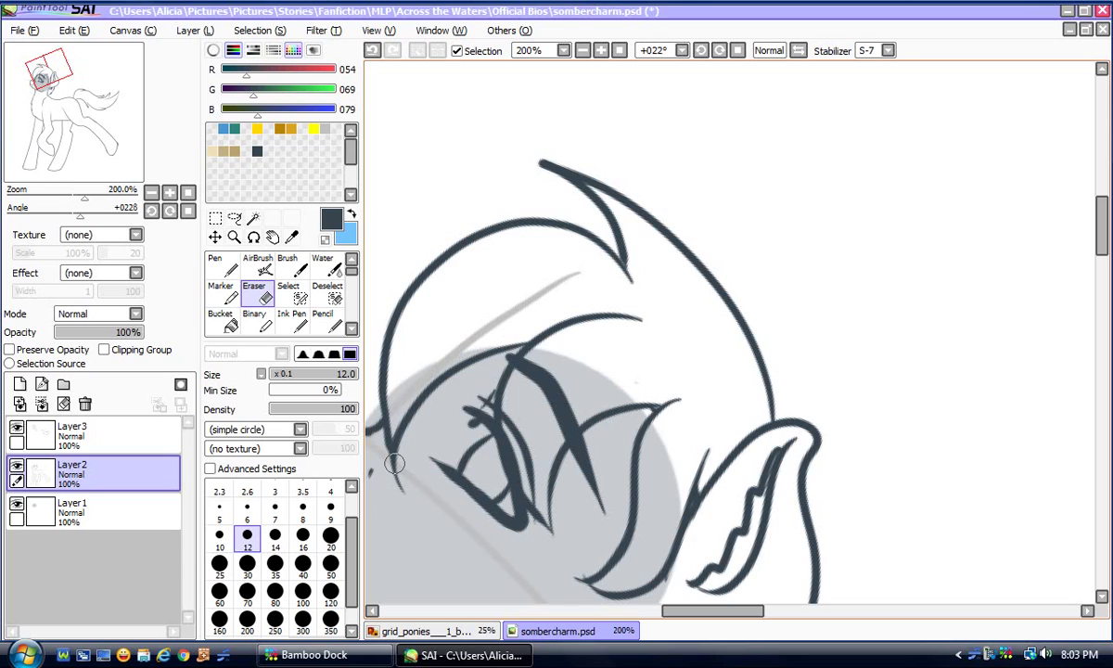
pyautogui.click(18, 31)
pyautogui.click(42, 132)
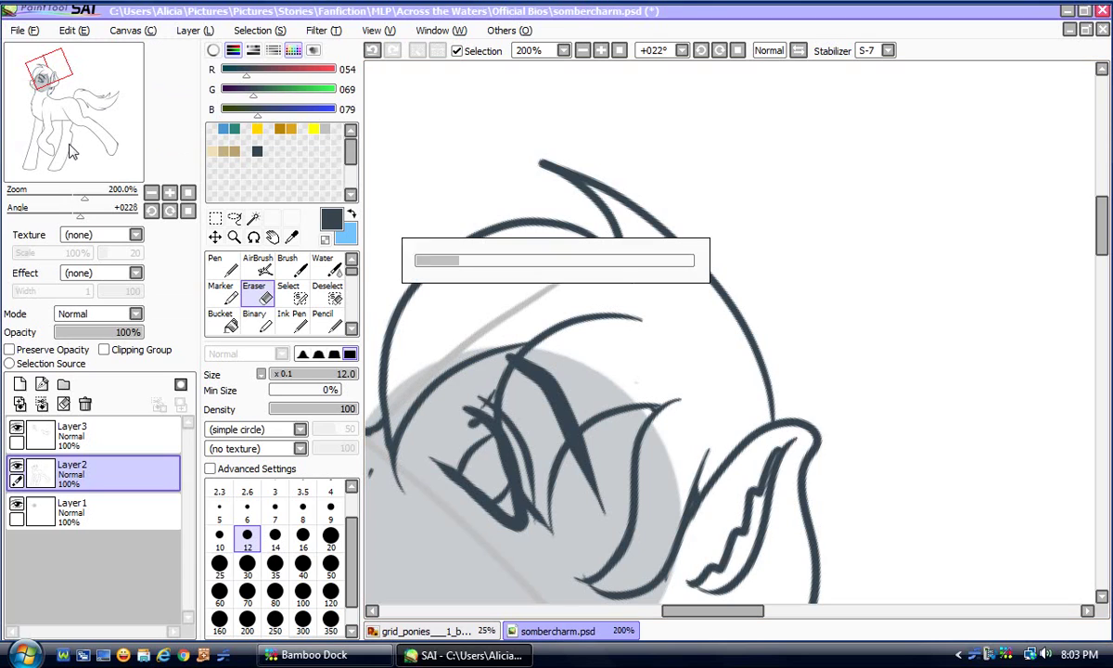
# Return to the Pen, merge Layer3 down into Layer2, and add a new empty layer above it
pyautogui.click(214, 264)
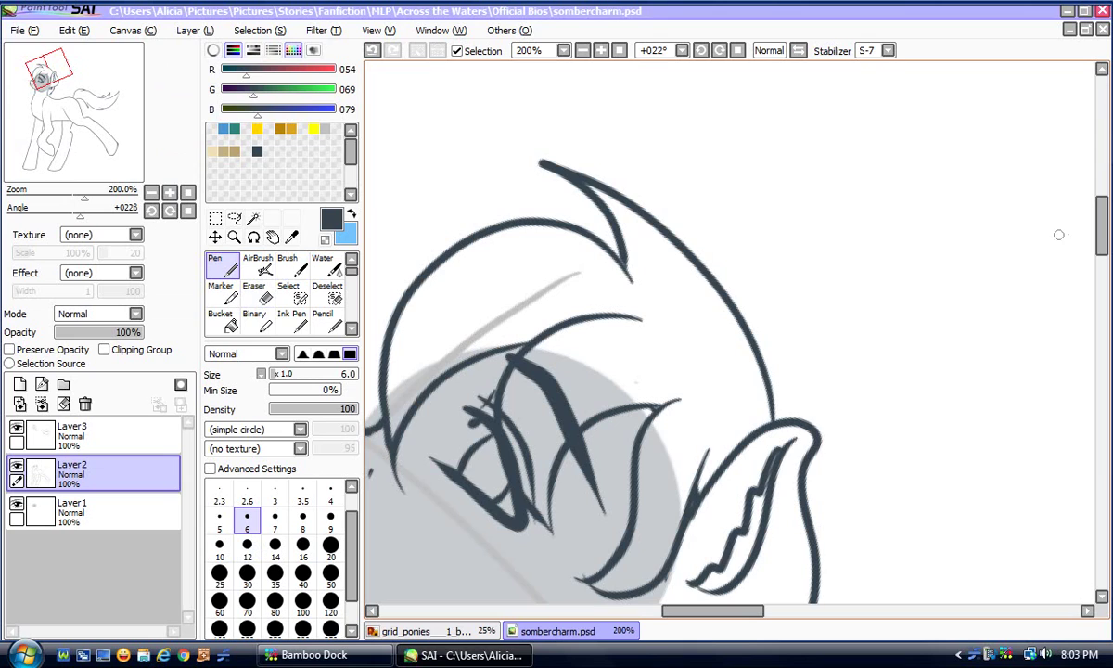
pyautogui.moveTo(1101, 237); pyautogui.dragTo(1101, 316)
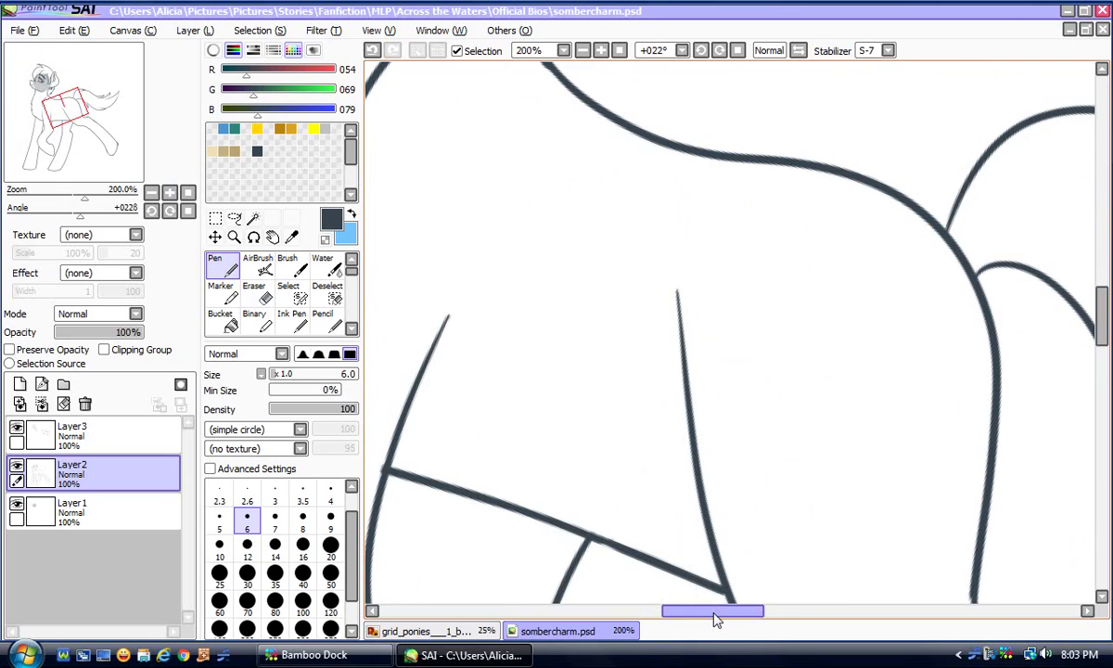
pyautogui.moveTo(721, 610); pyautogui.dragTo(743, 609)
pyautogui.click(93, 435)
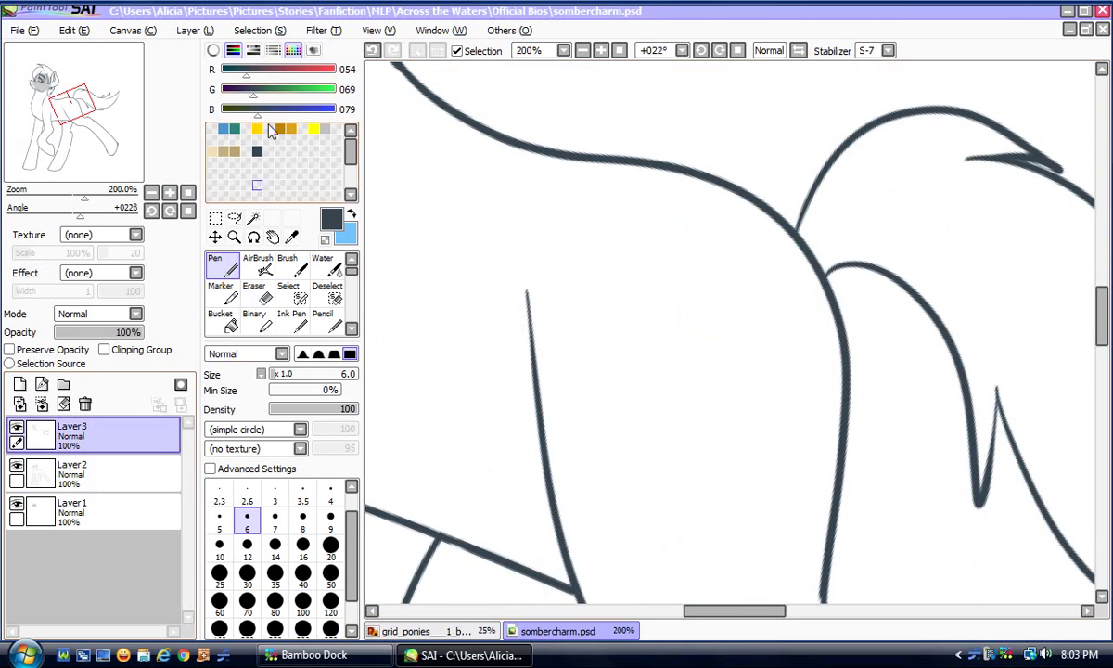
pyautogui.click(194, 31)
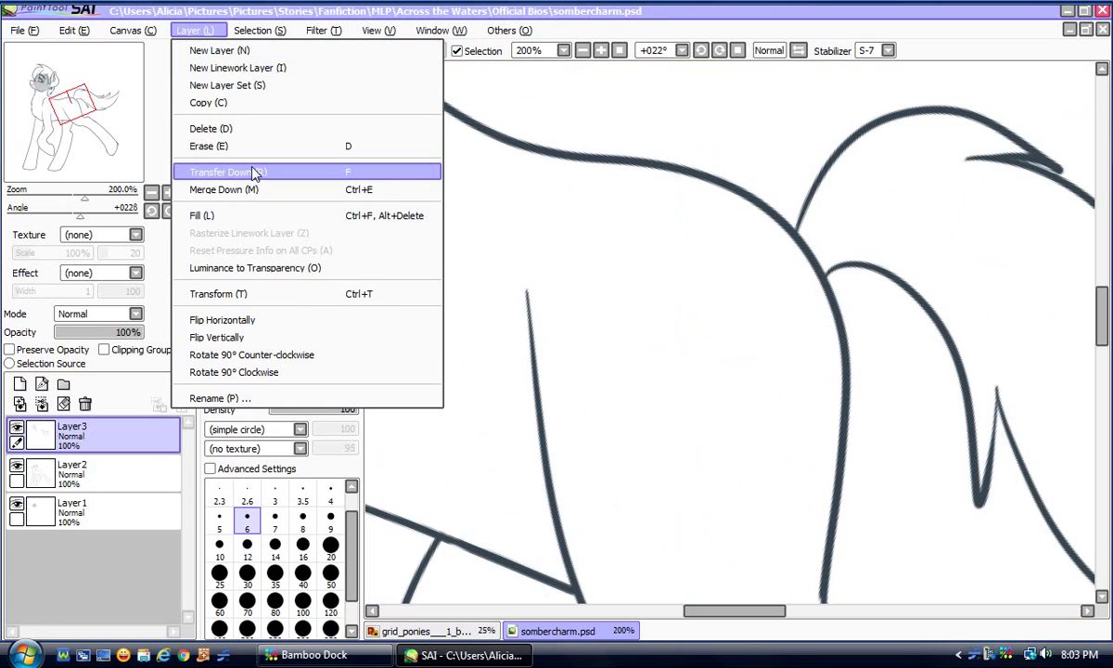
pyautogui.click(251, 191)
pyautogui.click(19, 385)
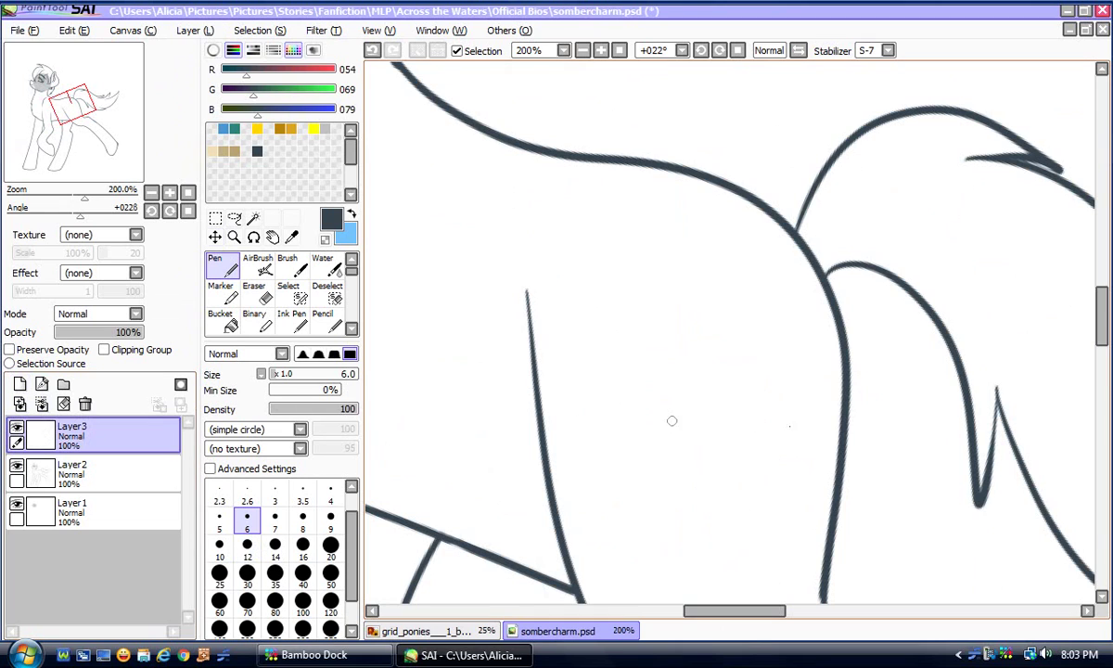
# With the canvas rotated to 33°, draw a rounded arch on the pony's flank with the size 6 Pen, adding a squared tab at each lower end
pyautogui.moveTo(1104, 325); pyautogui.dragTo(1104, 343)
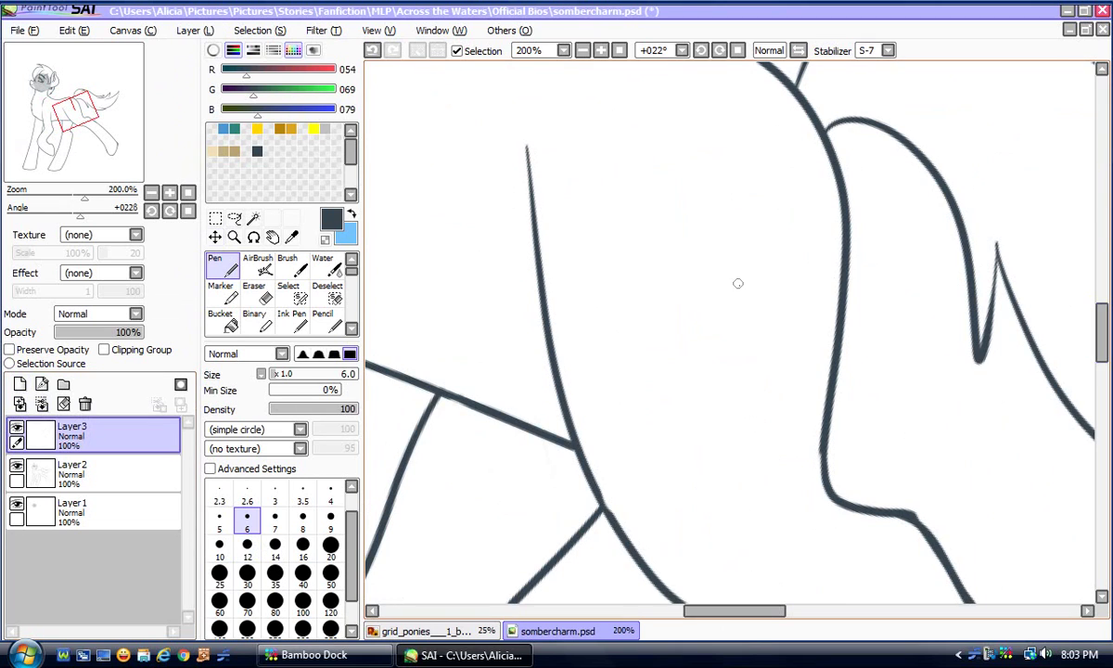
pyautogui.click(170, 211)
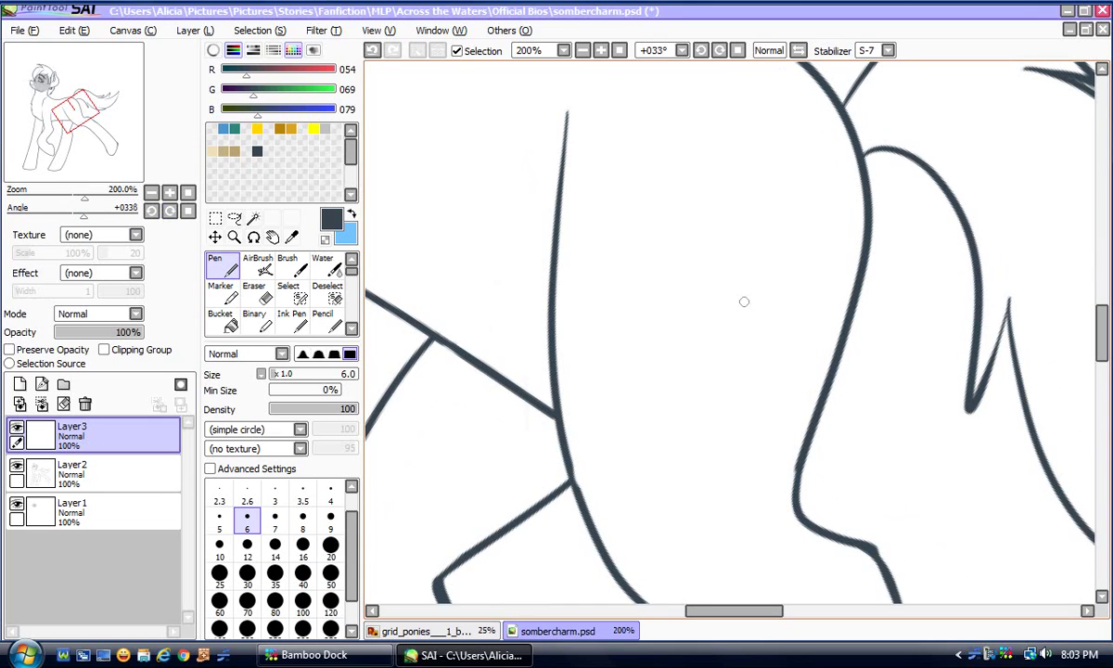
pyautogui.moveTo(752, 300)
pyautogui.mouseDown()
pyautogui.moveTo(733, 147)
pyautogui.moveTo(647, 148)
pyautogui.moveTo(638, 220)
pyautogui.moveTo(652, 276)
pyautogui.mouseUp()
pyautogui.click(372, 50)
pyautogui.moveTo(742, 323)
pyautogui.mouseDown()
pyautogui.moveTo(768, 231)
pyautogui.moveTo(751, 172)
pyautogui.moveTo(696, 155)
pyautogui.moveTo(655, 227)
pyautogui.mouseUp()
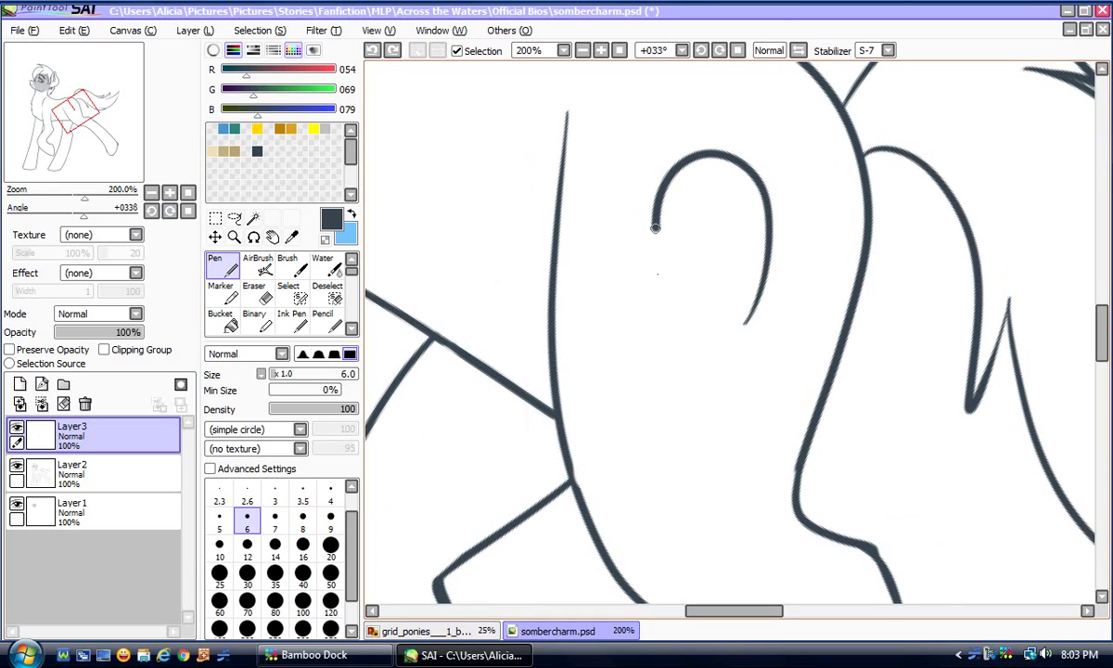
pyautogui.moveTo(662, 287); pyautogui.dragTo(666, 305)
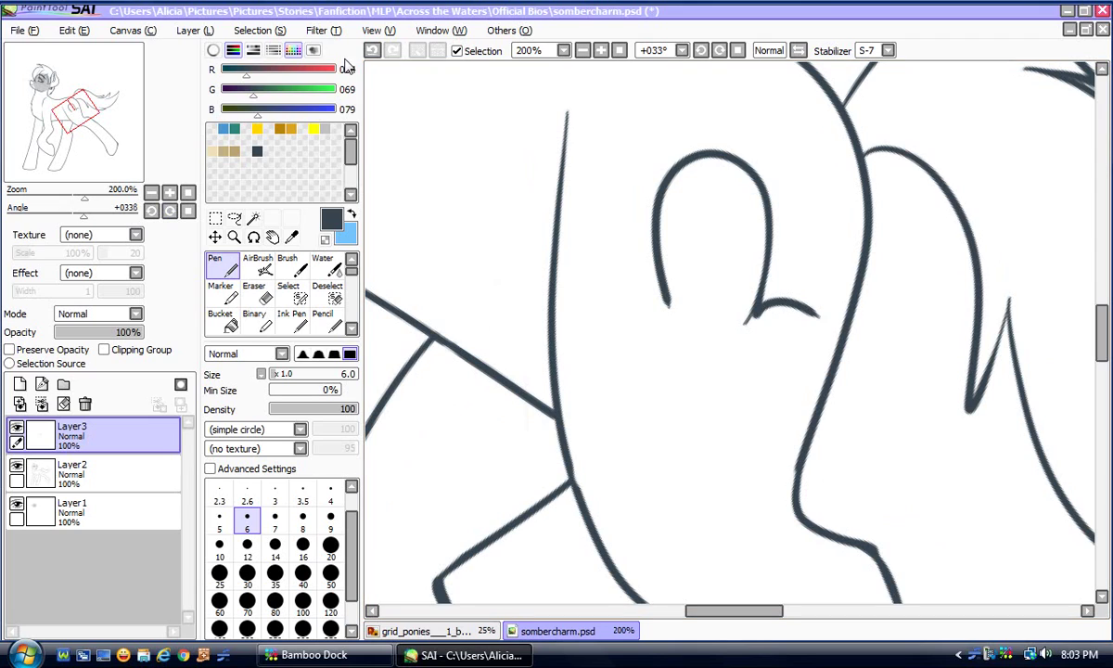
pyautogui.click(372, 50)
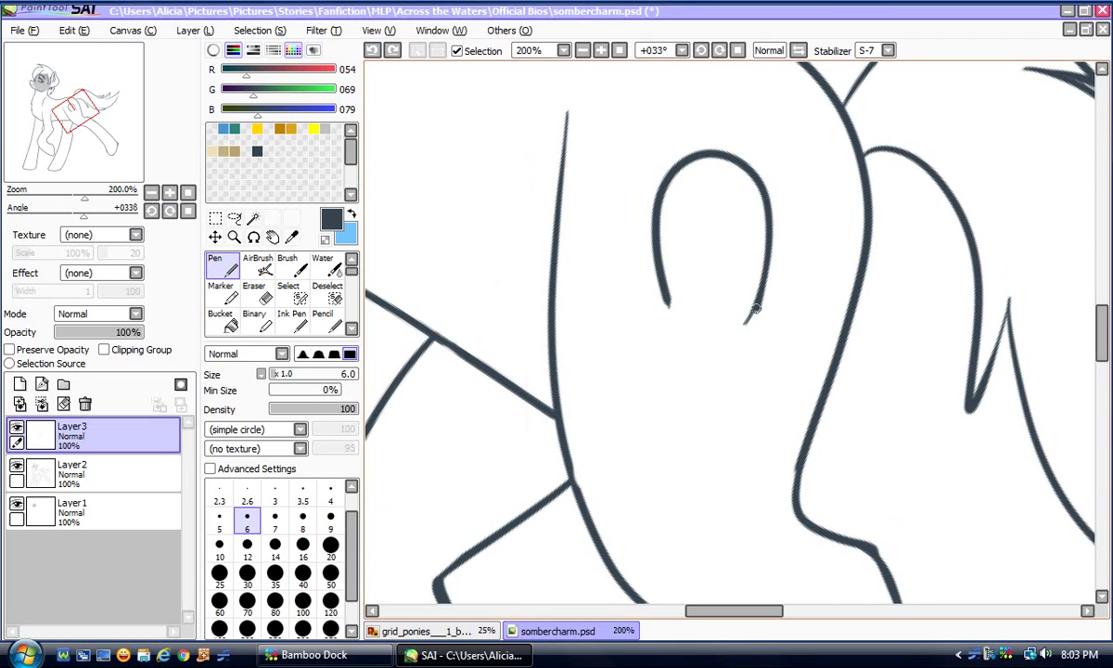
pyautogui.moveTo(803, 287); pyautogui.dragTo(807, 330)
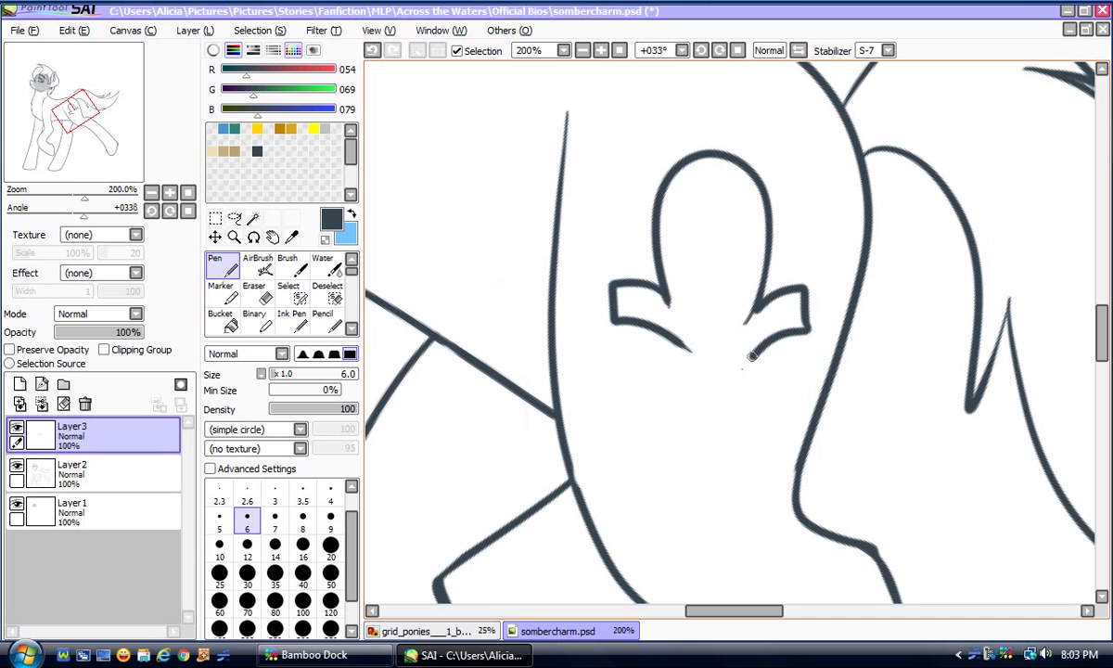
# At 400% zoom, erase the left tab's lower edge and part of its side, and redraw them slightly lower with the Pen
pyautogui.click(169, 193)
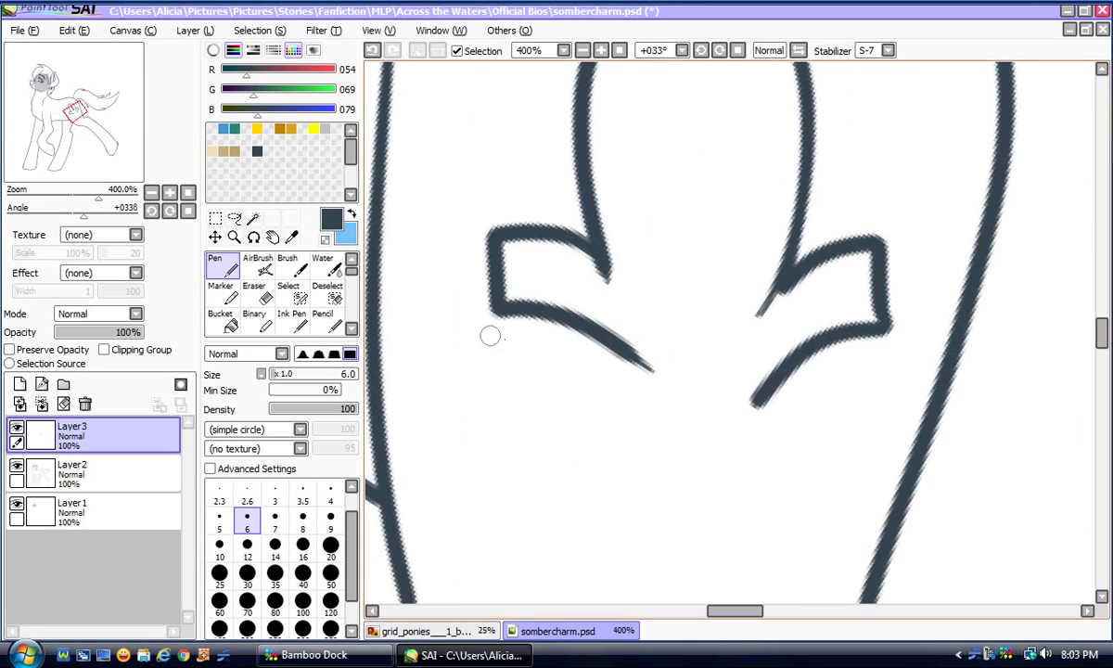
pyautogui.click(252, 289)
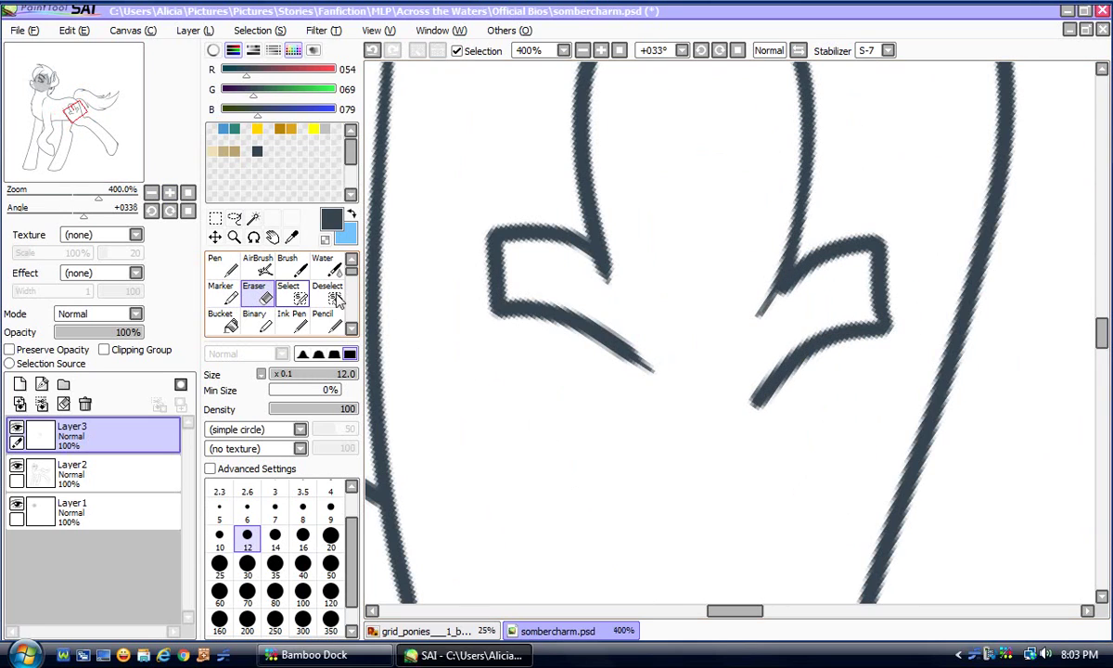
pyautogui.moveTo(647, 362)
pyautogui.mouseDown()
pyautogui.moveTo(593, 331)
pyautogui.moveTo(477, 292)
pyautogui.moveTo(508, 303)
pyautogui.mouseUp()
pyautogui.click(221, 266)
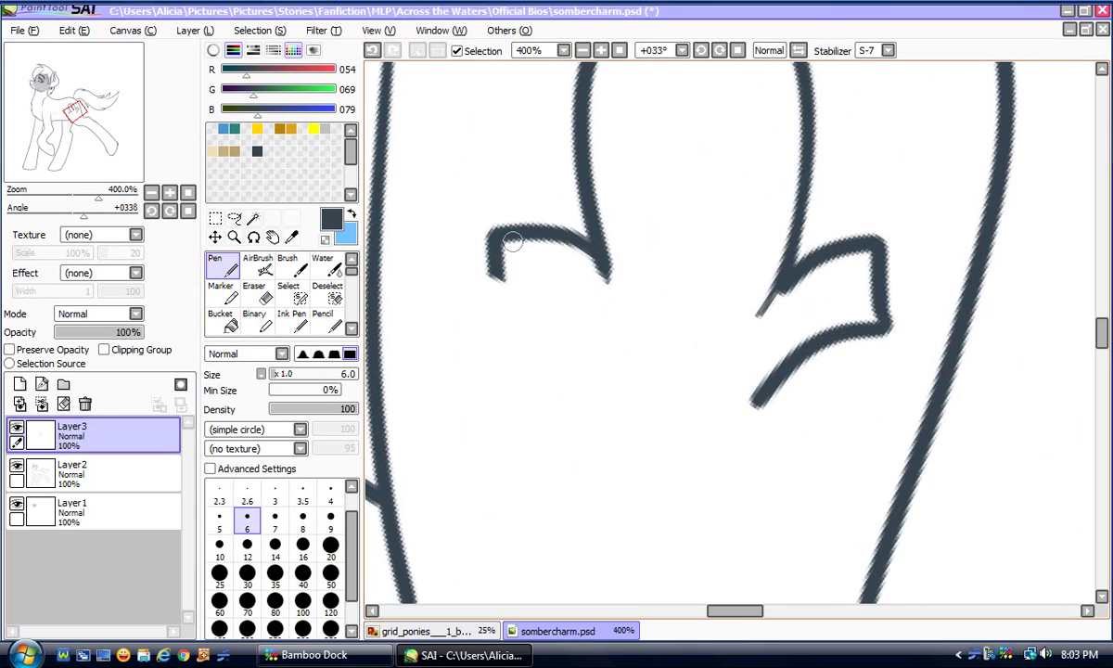
pyautogui.moveTo(496, 241)
pyautogui.mouseDown()
pyautogui.moveTo(504, 315)
pyautogui.moveTo(555, 327)
pyautogui.moveTo(632, 384)
pyautogui.mouseUp()
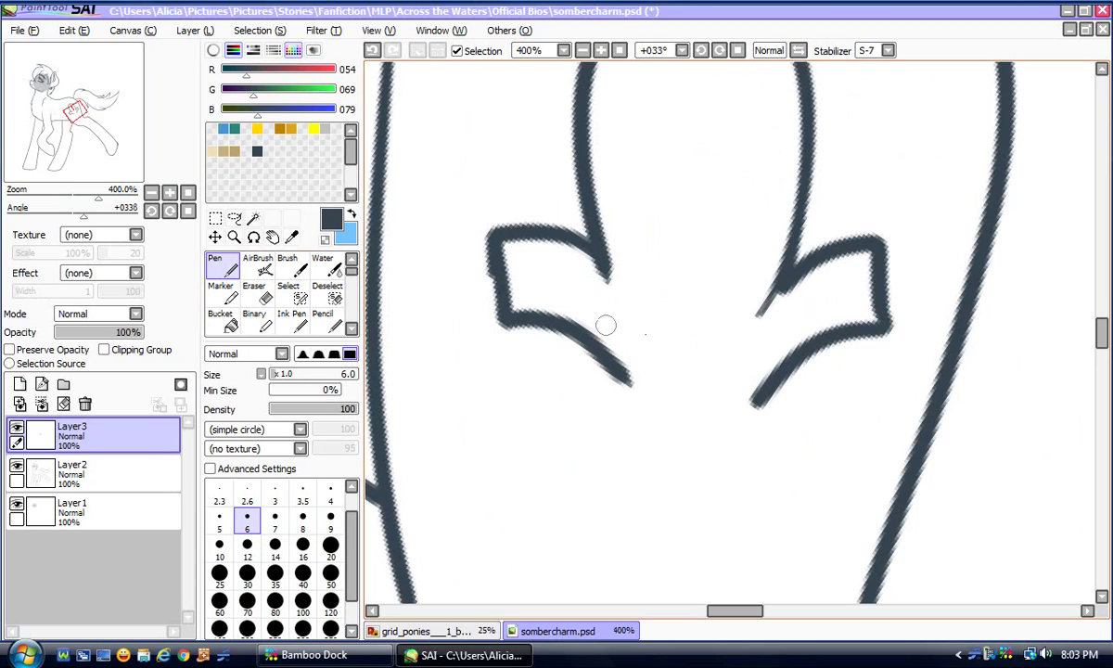
pyautogui.moveTo(1102, 335); pyautogui.dragTo(1102, 328)
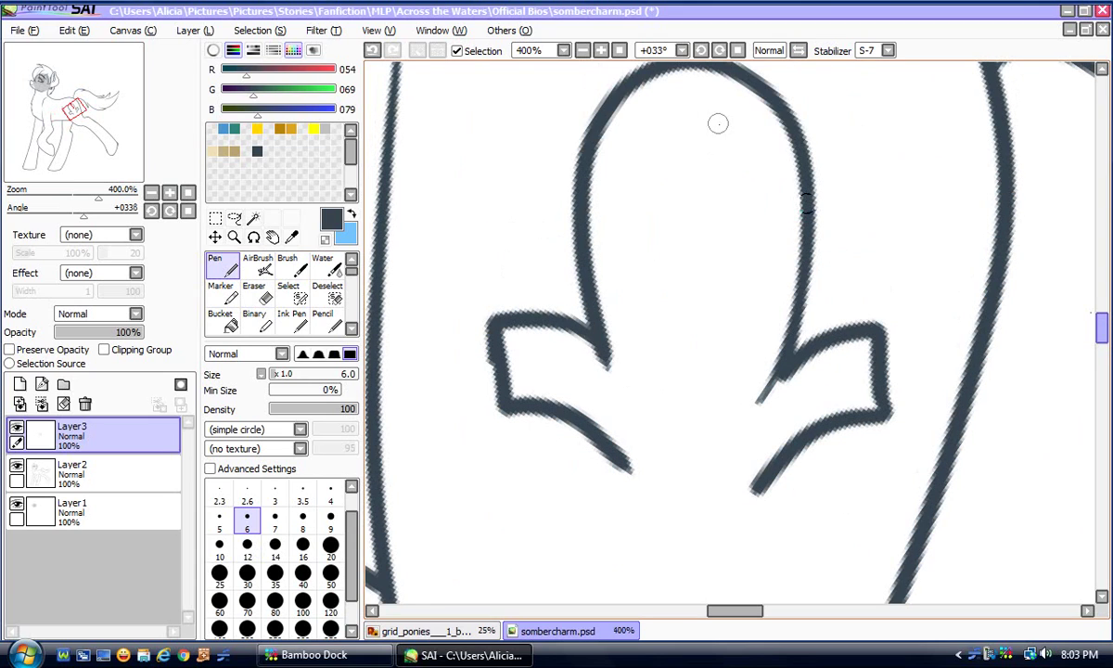
pyautogui.moveTo(703, 119)
pyautogui.mouseDown()
pyautogui.moveTo(743, 160)
pyautogui.moveTo(743, 237)
pyautogui.moveTo(715, 485)
pyautogui.mouseUp()
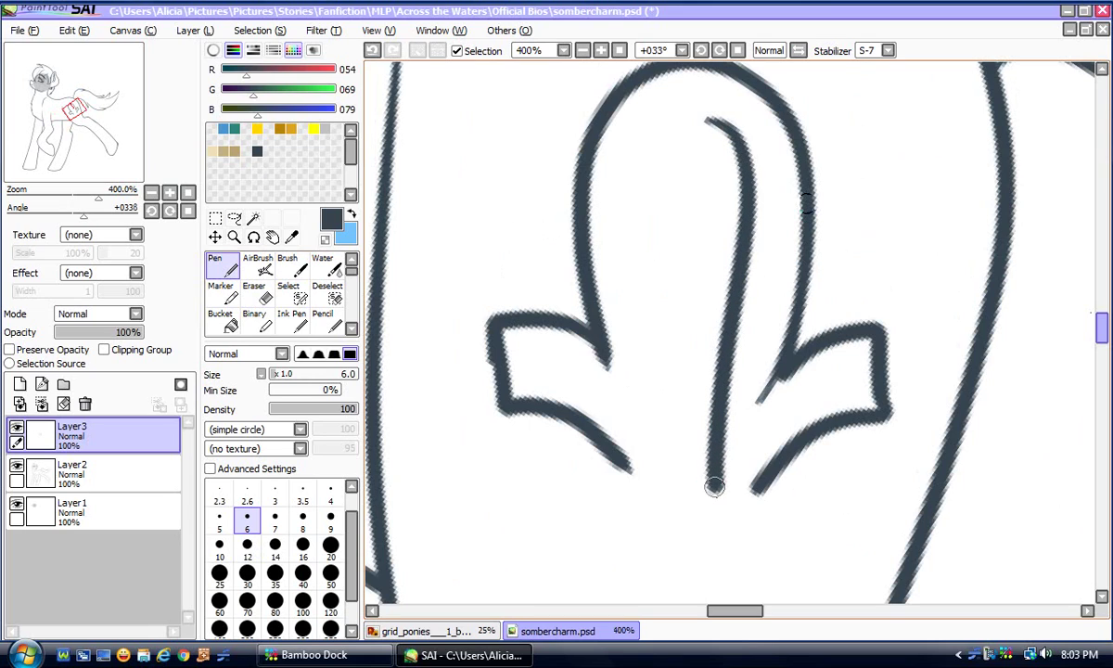
pyautogui.click(371, 50)
pyautogui.click(371, 50)
# Draw a four-lobed clover outline inside the arch, with two stem lines running down to join the tabs' lower edges
pyautogui.moveTo(710, 123)
pyautogui.mouseDown()
pyautogui.moveTo(758, 129)
pyautogui.moveTo(741, 174)
pyautogui.moveTo(758, 194)
pyautogui.moveTo(719, 216)
pyautogui.mouseUp()
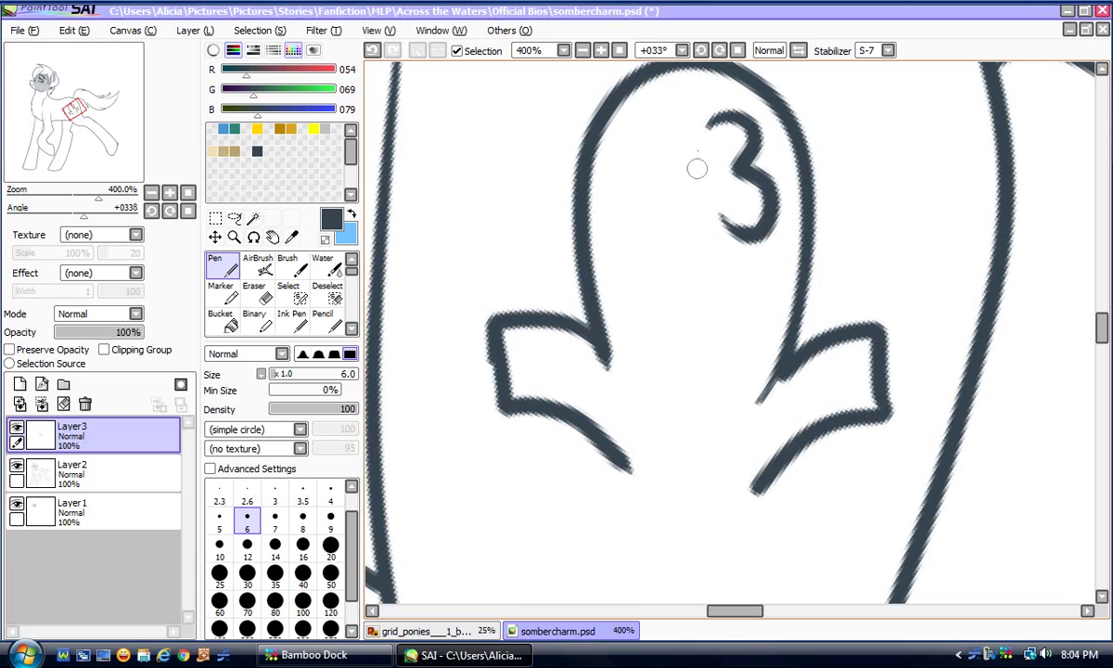
pyautogui.click(371, 50)
pyautogui.moveTo(715, 154)
pyautogui.mouseDown()
pyautogui.moveTo(731, 126)
pyautogui.moveTo(742, 167)
pyautogui.moveTo(727, 182)
pyautogui.moveTo(768, 206)
pyautogui.moveTo(719, 219)
pyautogui.mouseUp()
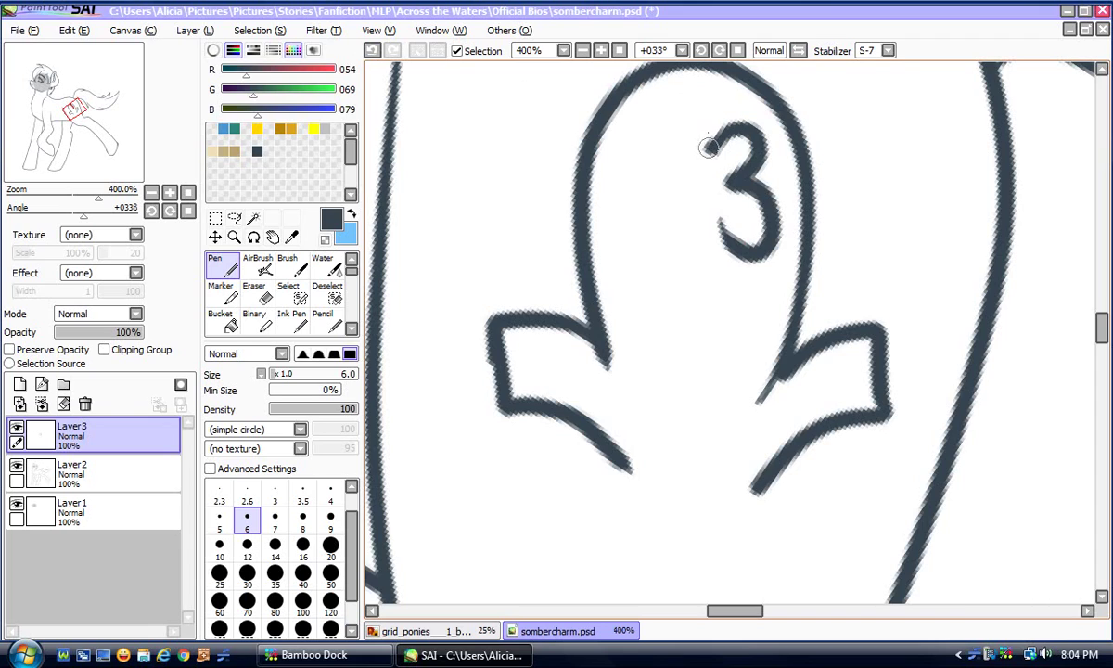
pyautogui.moveTo(708, 147)
pyautogui.mouseDown()
pyautogui.moveTo(686, 109)
pyautogui.moveTo(651, 143)
pyautogui.moveTo(676, 169)
pyautogui.moveTo(640, 183)
pyautogui.moveTo(645, 232)
pyautogui.moveTo(687, 217)
pyautogui.moveTo(722, 318)
pyautogui.moveTo(702, 459)
pyautogui.moveTo(723, 498)
pyautogui.moveTo(756, 484)
pyautogui.mouseUp()
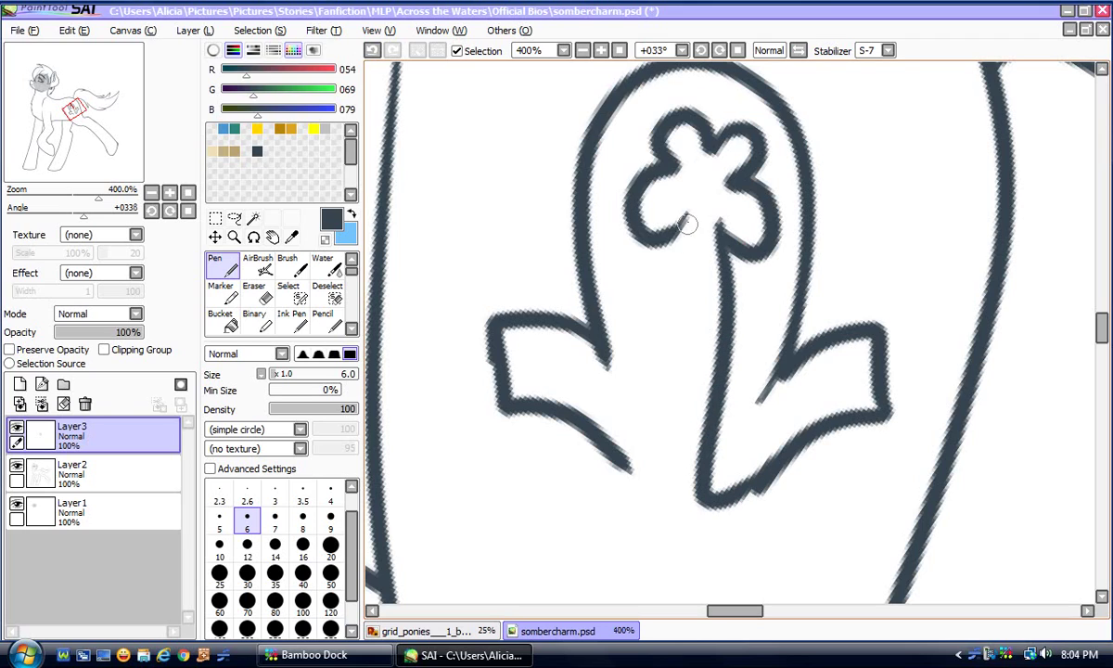
pyautogui.moveTo(684, 216)
pyautogui.mouseDown()
pyautogui.moveTo(668, 340)
pyautogui.moveTo(667, 484)
pyautogui.moveTo(605, 422)
pyautogui.mouseUp()
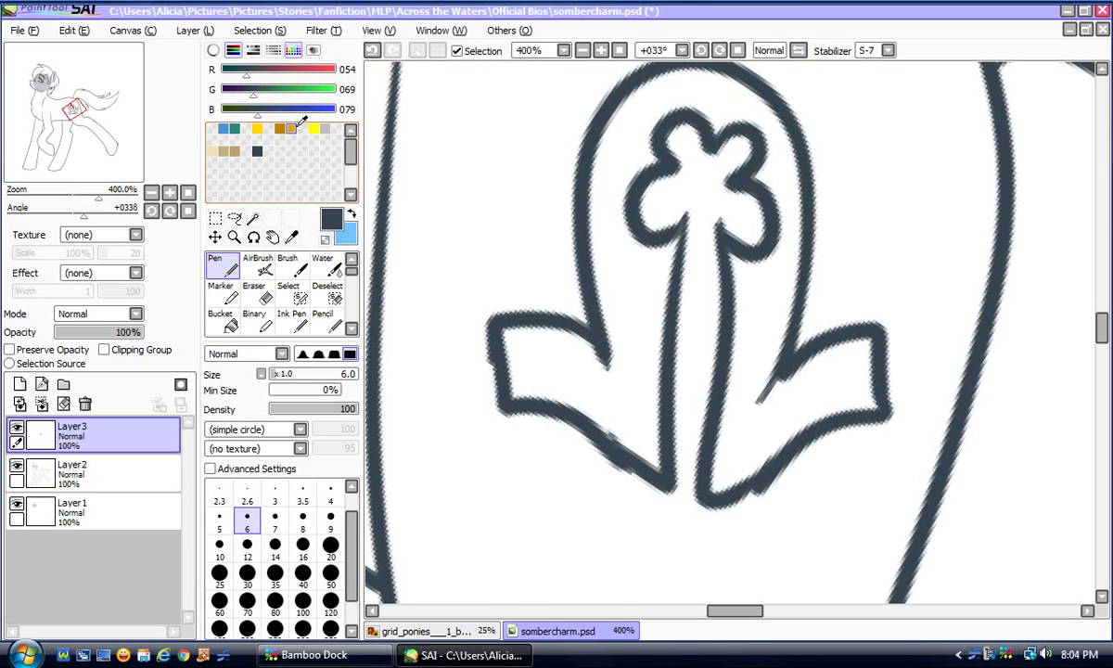
# Erase the clover's right stem line and its link to the right tab, and redraw the stem line straighter with the Pen
pyautogui.press('e')
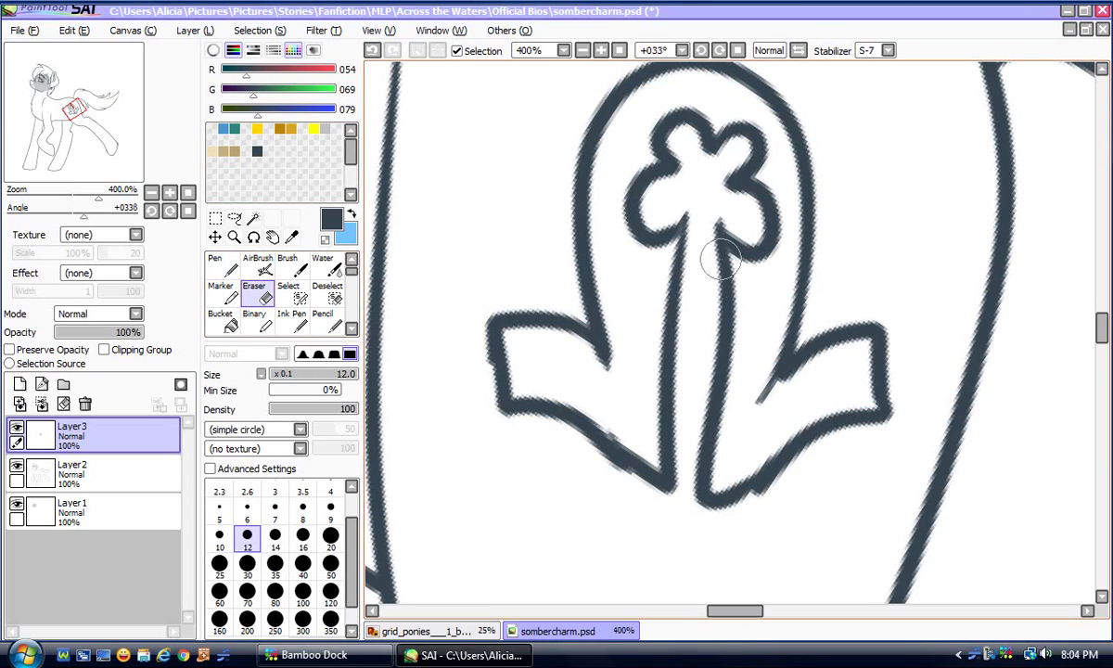
pyautogui.moveTo(723, 259)
pyautogui.mouseDown()
pyautogui.moveTo(699, 512)
pyautogui.moveTo(720, 523)
pyautogui.moveTo(763, 465)
pyautogui.moveTo(778, 504)
pyautogui.mouseUp()
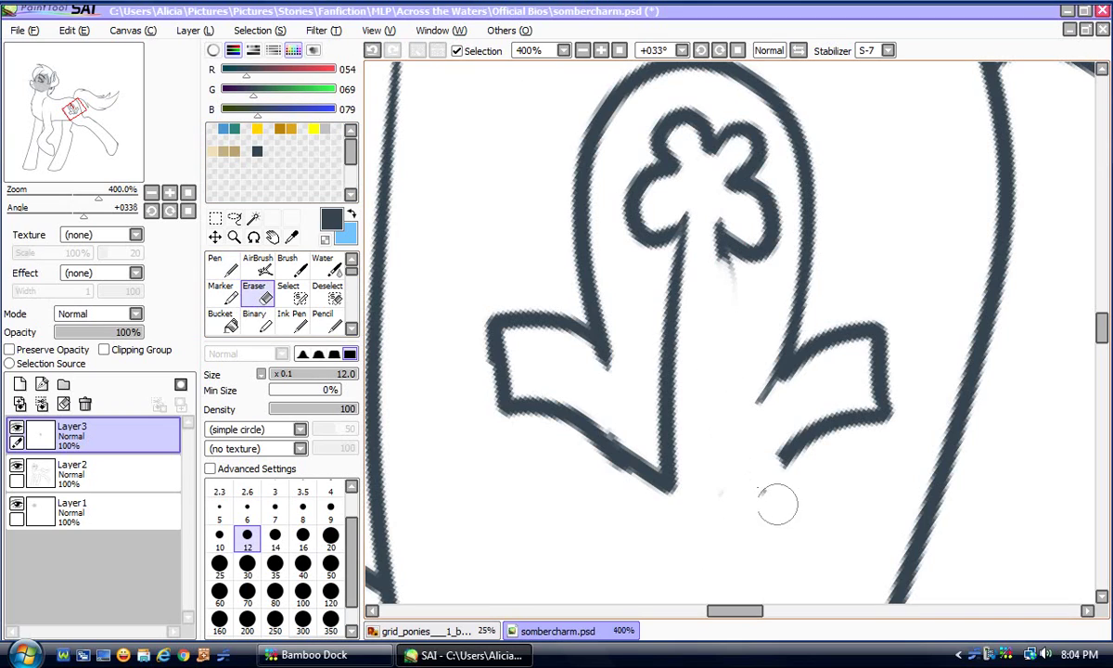
pyautogui.press('n')
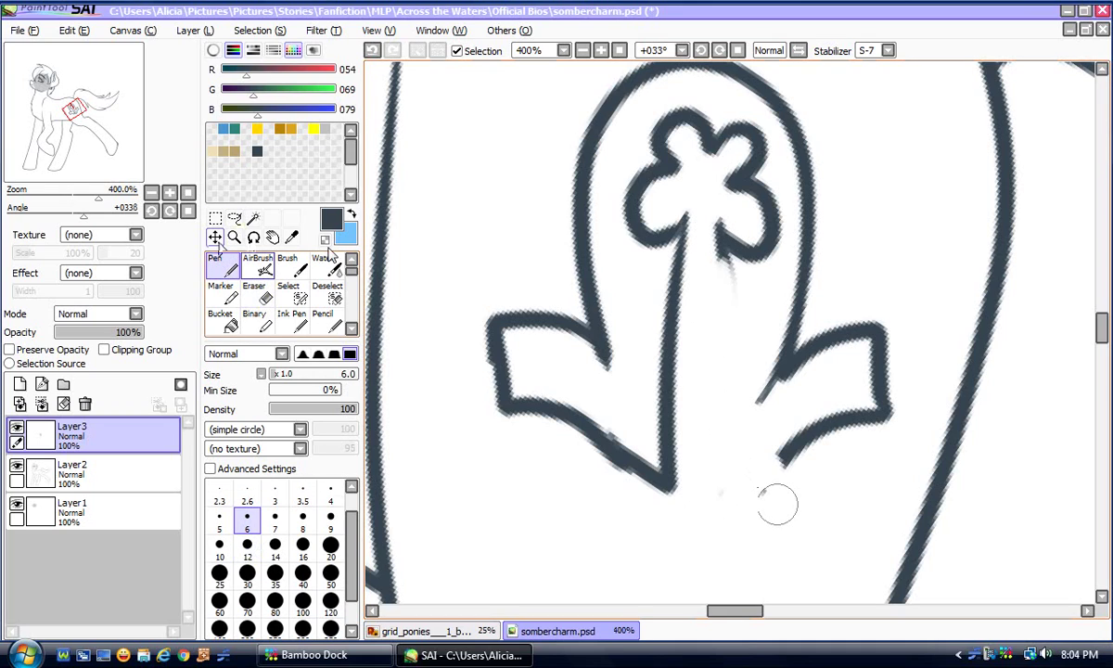
pyautogui.moveTo(714, 225); pyautogui.dragTo(711, 503)
pyautogui.click(372, 51)
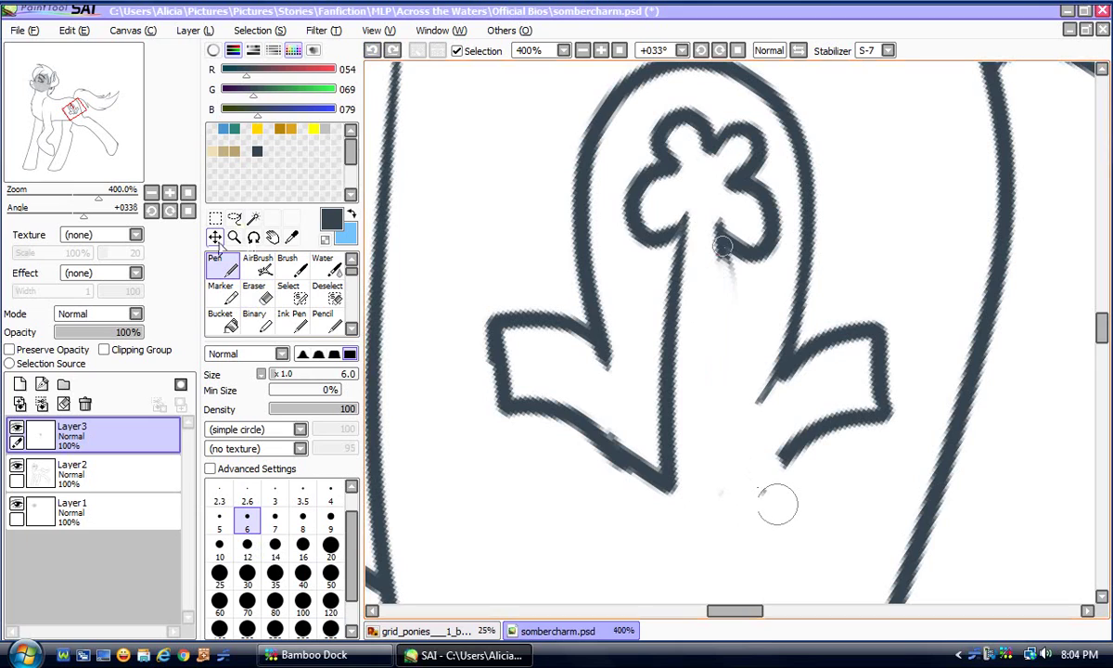
pyautogui.moveTo(721, 231); pyautogui.dragTo(709, 492)
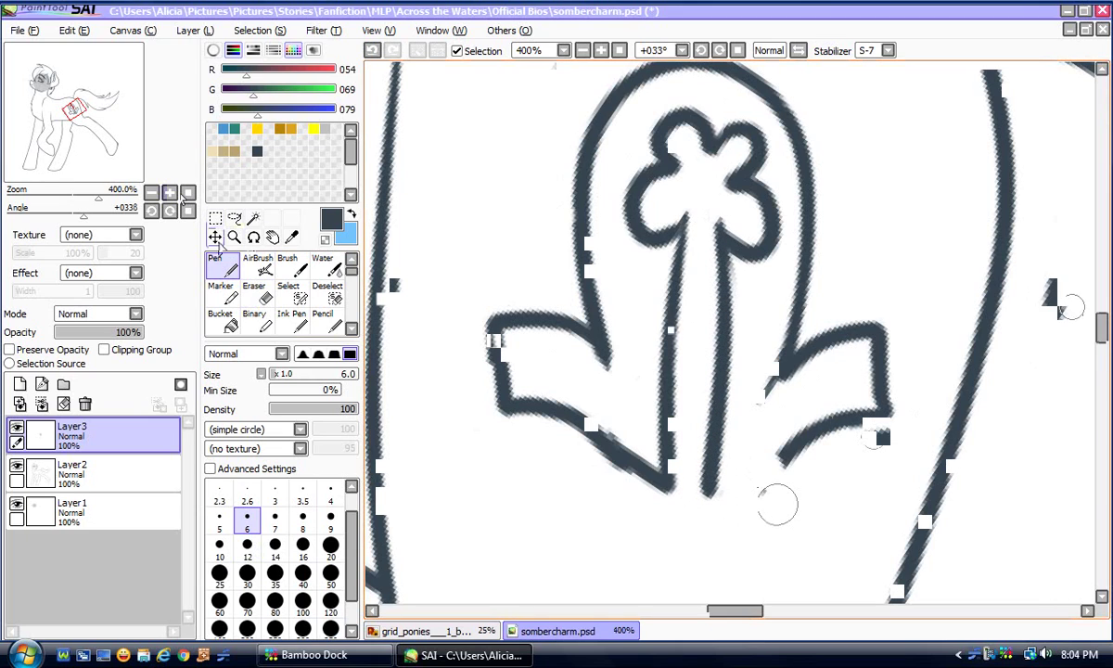
# Draw a line with the size 6 Pen joining the right tab's lower edge to the end of the right stem line
pyautogui.moveTo(1101, 328); pyautogui.dragTo(1101, 334)
pyautogui.moveTo(892, 321)
pyautogui.mouseDown()
pyautogui.moveTo(793, 362)
pyautogui.moveTo(719, 419)
pyautogui.mouseUp()
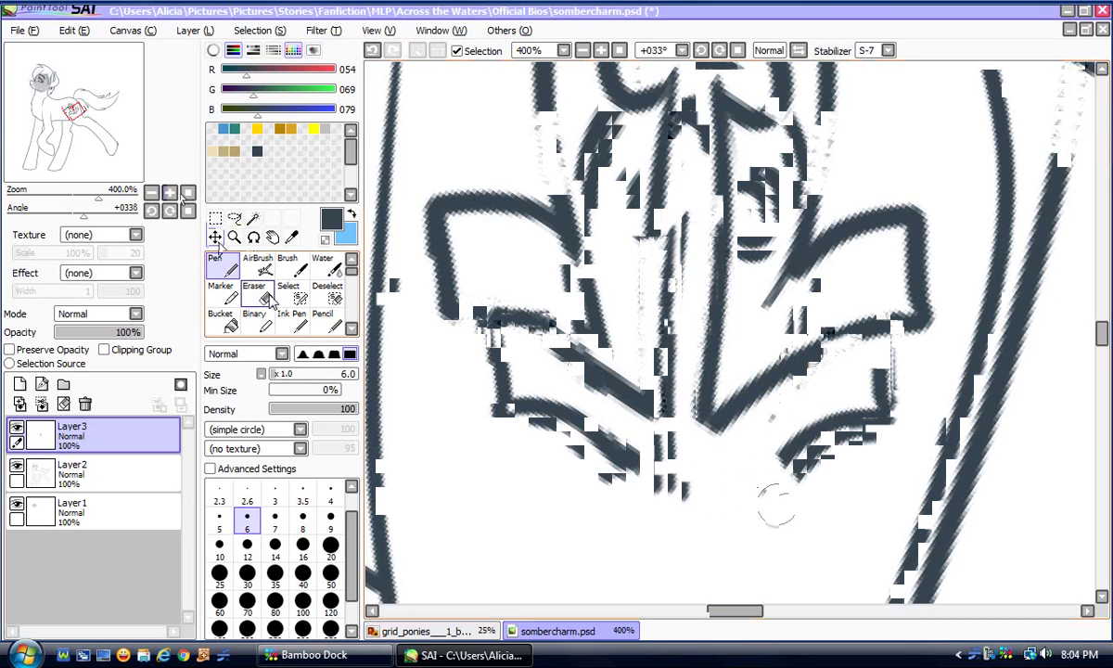
# Erase the left tab's upper edge with the size 12 Eraser, redraw it higher with the Pen, and trim the right tab's stray inner line end
pyautogui.press('e')
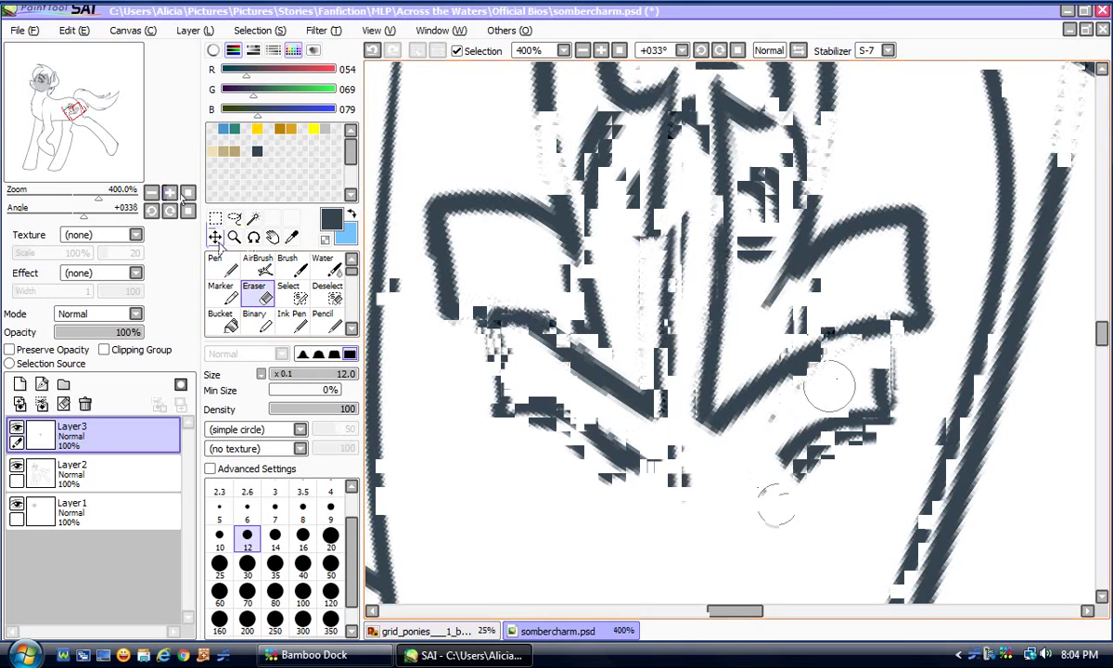
pyautogui.scroll(1, 761, 371)
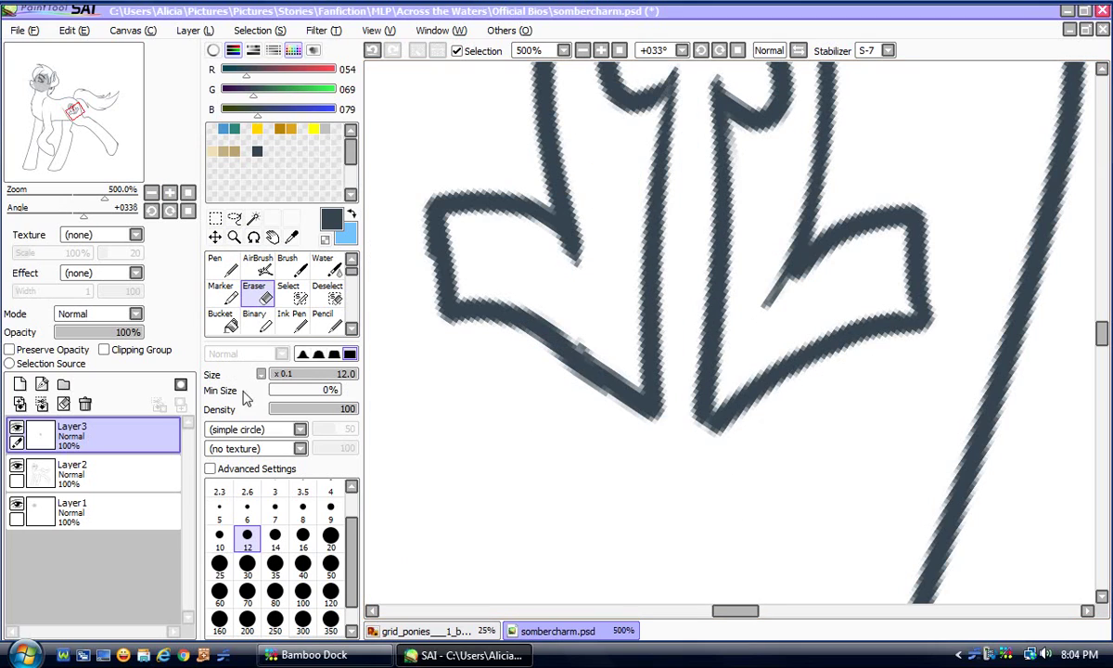
pyautogui.click(246, 506)
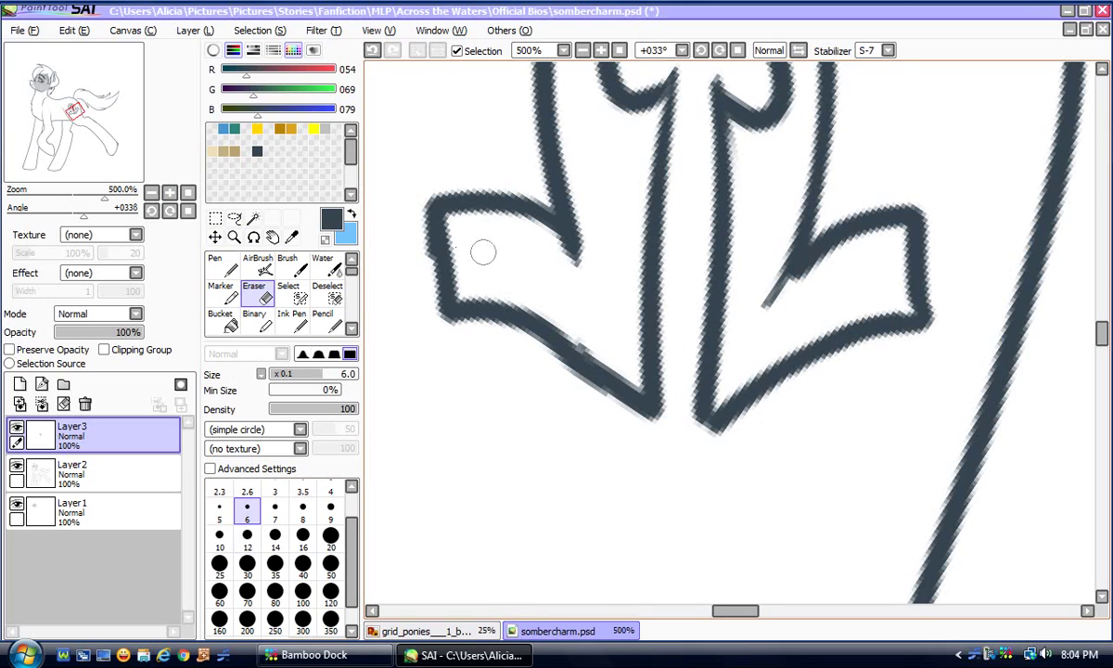
pyautogui.click(247, 536)
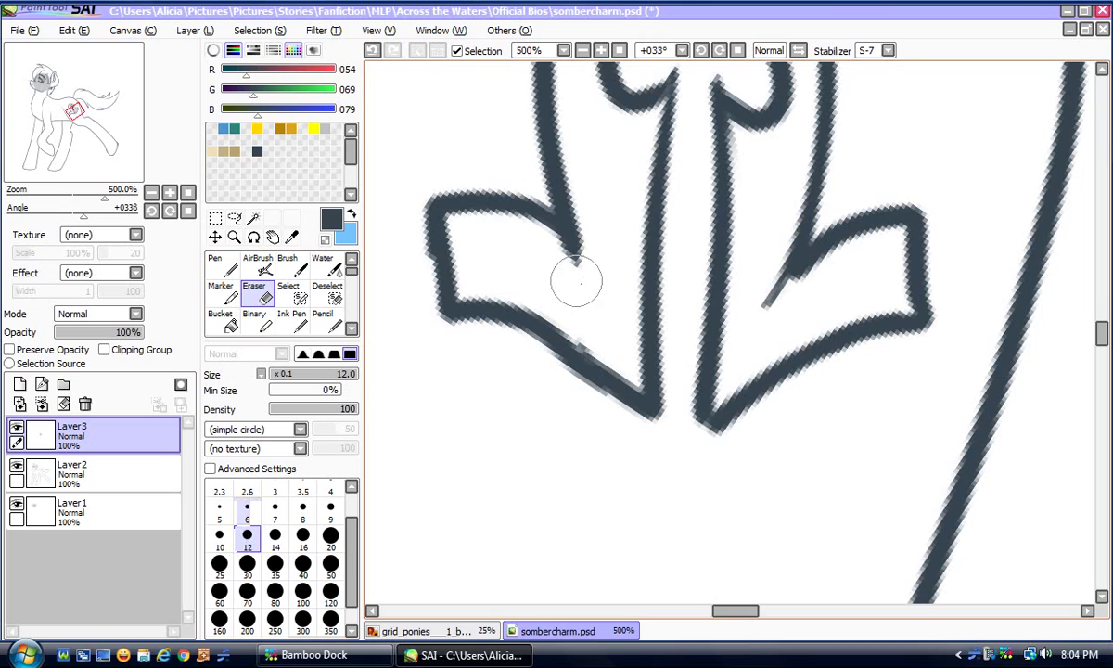
pyautogui.moveTo(576, 281)
pyautogui.mouseDown()
pyautogui.moveTo(553, 235)
pyautogui.moveTo(492, 206)
pyautogui.moveTo(418, 216)
pyautogui.moveTo(470, 203)
pyautogui.moveTo(550, 228)
pyautogui.mouseUp()
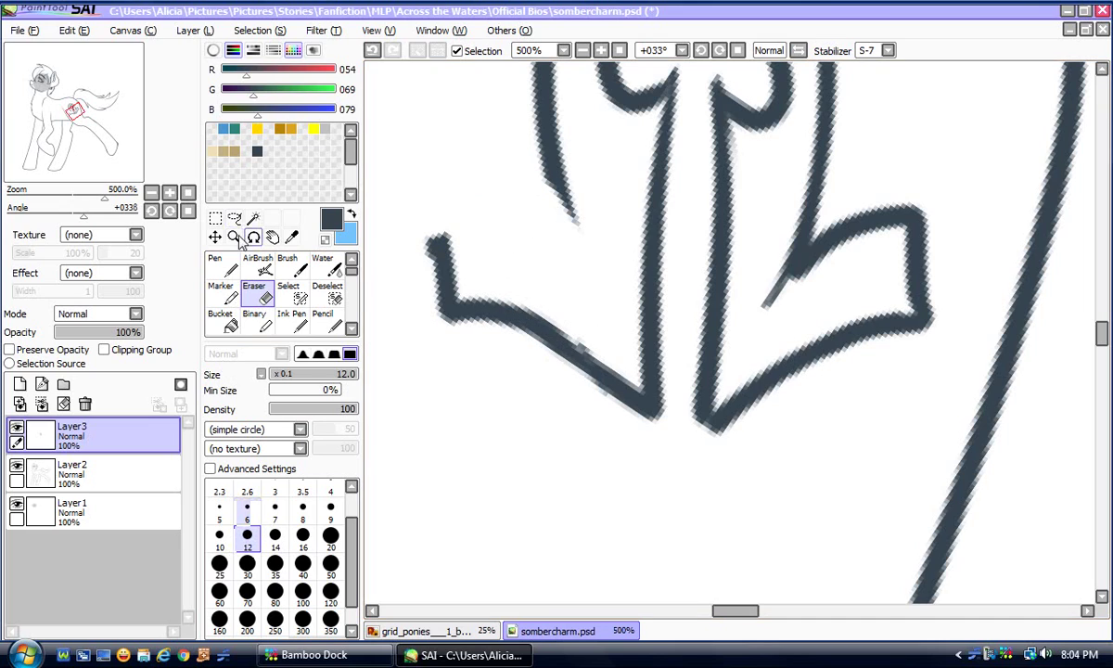
pyautogui.click(223, 266)
pyautogui.moveTo(552, 149)
pyautogui.mouseDown()
pyautogui.moveTo(547, 200)
pyautogui.moveTo(567, 228)
pyautogui.moveTo(468, 186)
pyautogui.moveTo(418, 179)
pyautogui.moveTo(415, 216)
pyautogui.moveTo(442, 267)
pyautogui.mouseUp()
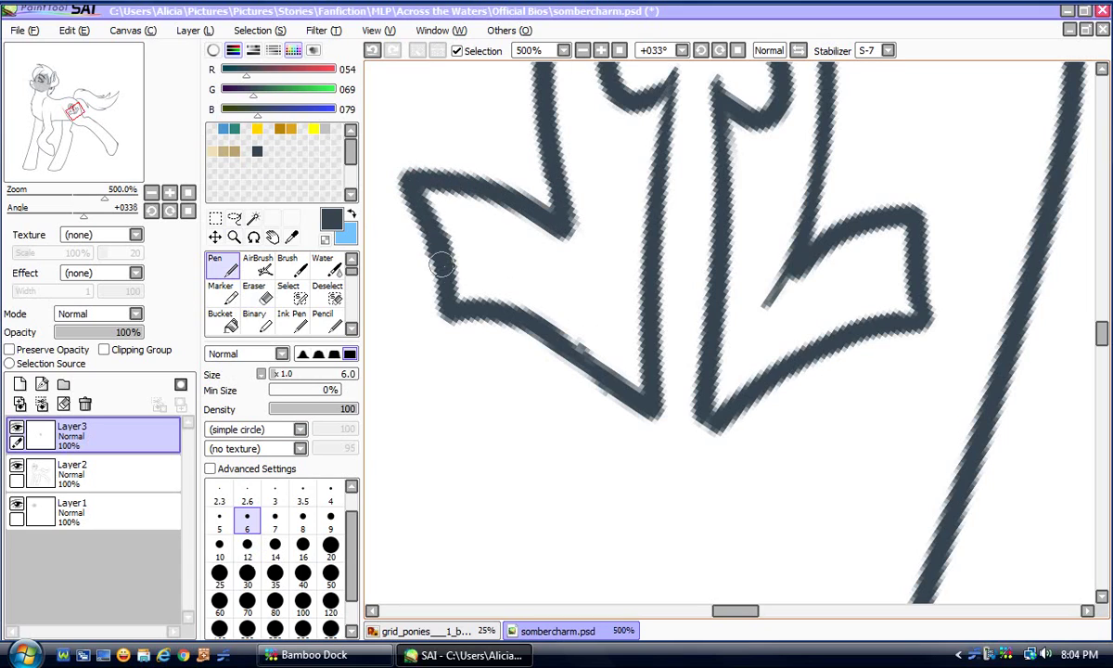
pyautogui.click(371, 51)
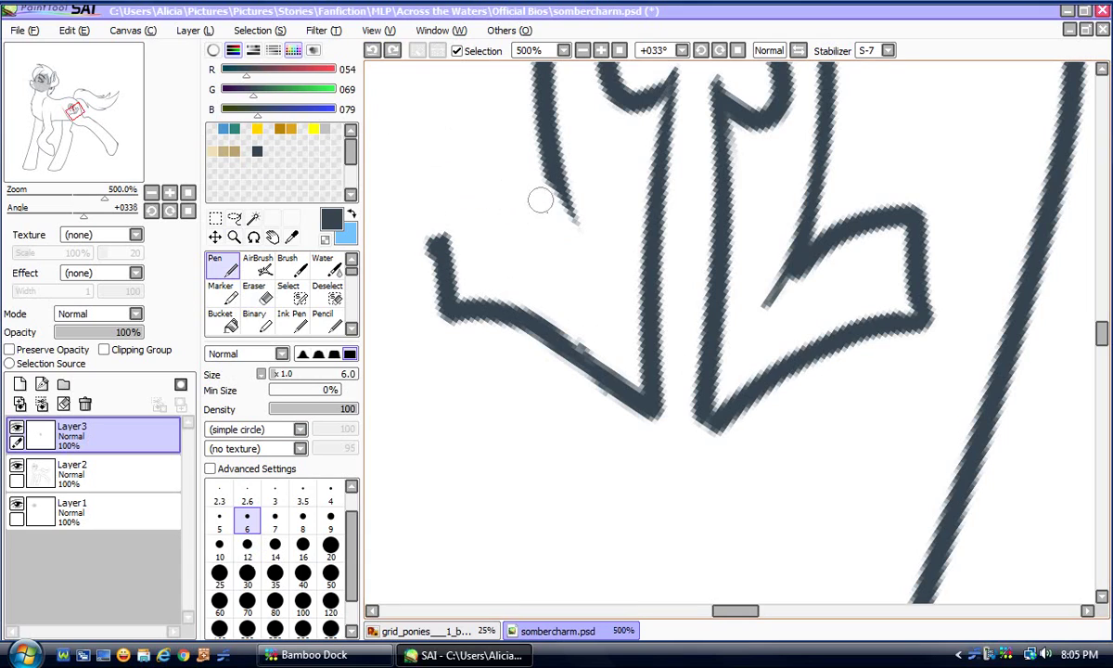
pyautogui.moveTo(552, 171)
pyautogui.mouseDown()
pyautogui.moveTo(566, 229)
pyautogui.moveTo(476, 191)
pyautogui.moveTo(430, 189)
pyautogui.moveTo(445, 287)
pyautogui.mouseUp()
pyautogui.click(256, 295)
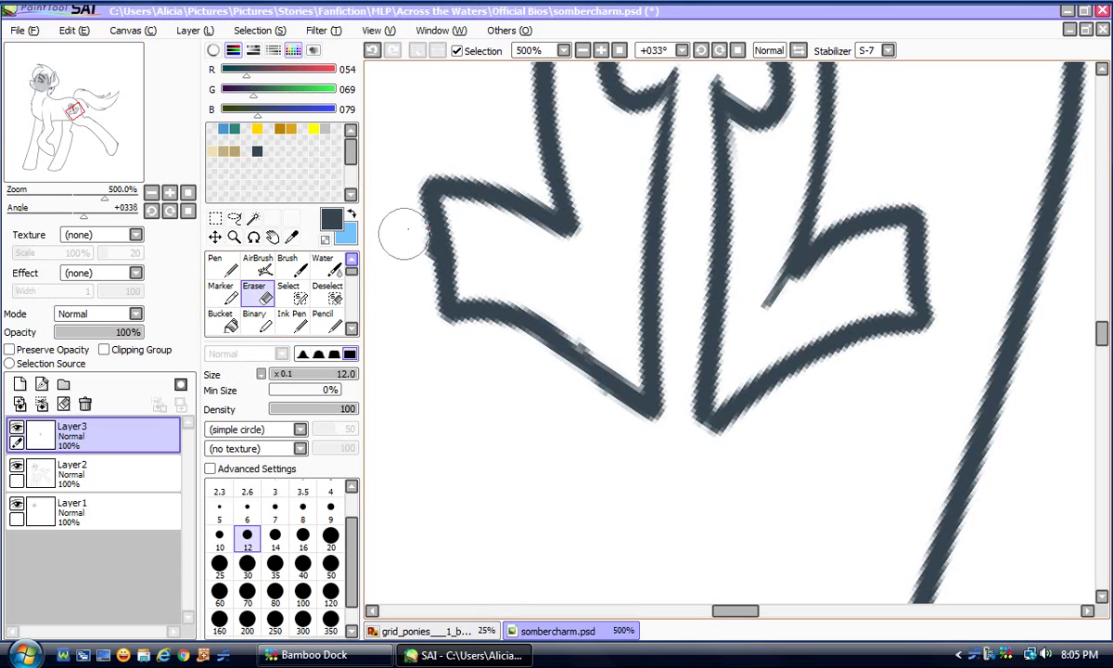
pyautogui.moveTo(763, 236); pyautogui.dragTo(763, 326)
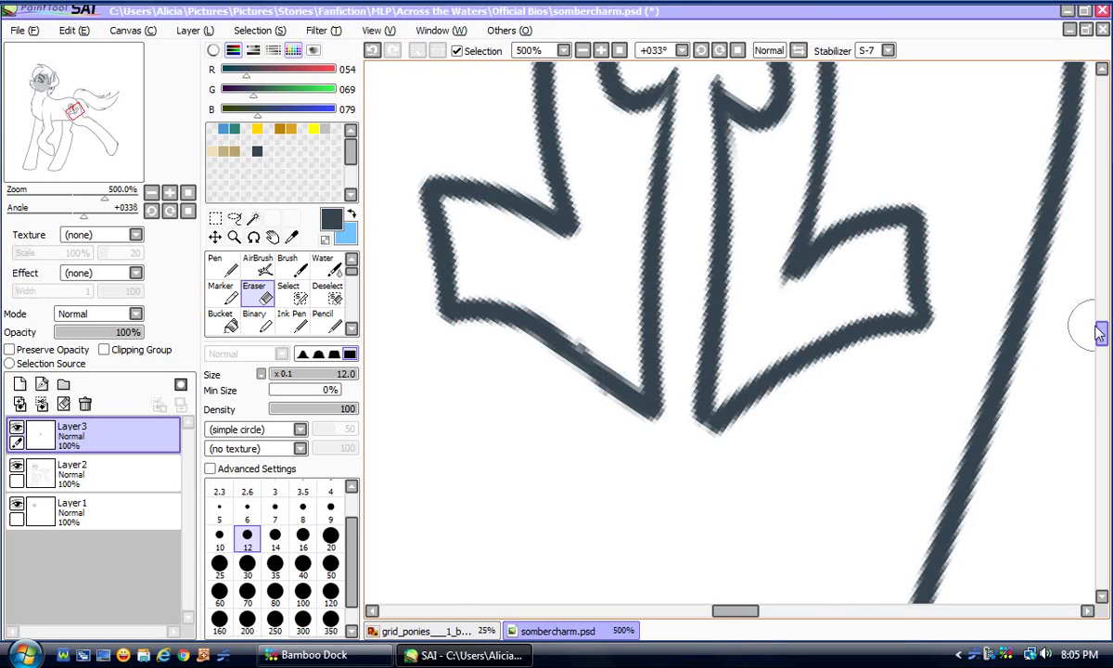
# At 600% zoom, erase the clover's two upper lobes and redraw them larger with the size 6 Pen
pyautogui.moveTo(1102, 332); pyautogui.dragTo(1106, 314)
pyautogui.click(171, 192)
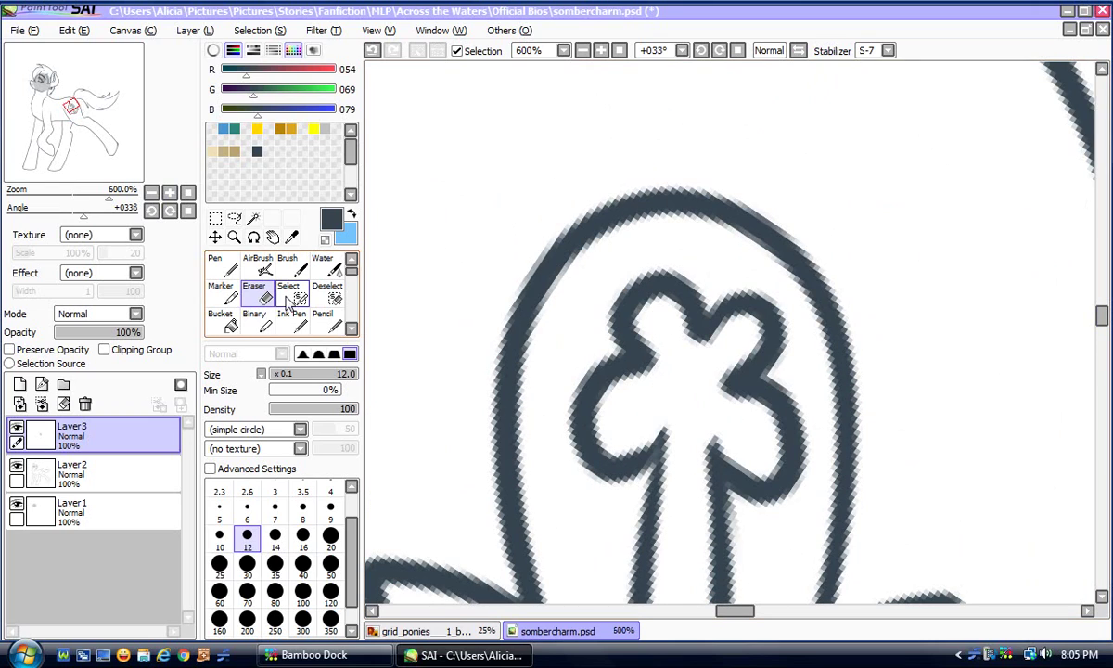
pyautogui.click(259, 299)
pyautogui.moveTo(758, 286)
pyautogui.mouseDown()
pyautogui.moveTo(769, 349)
pyautogui.moveTo(739, 363)
pyautogui.moveTo(740, 298)
pyautogui.moveTo(660, 284)
pyautogui.moveTo(633, 301)
pyautogui.moveTo(690, 334)
pyautogui.moveTo(646, 318)
pyautogui.mouseUp()
pyautogui.click(219, 268)
pyautogui.moveTo(788, 398)
pyautogui.mouseDown()
pyautogui.moveTo(744, 387)
pyautogui.moveTo(780, 372)
pyautogui.moveTo(799, 339)
pyautogui.moveTo(783, 306)
pyautogui.moveTo(748, 287)
pyautogui.moveTo(706, 315)
pyautogui.moveTo(677, 287)
pyautogui.moveTo(644, 285)
pyautogui.moveTo(608, 320)
pyautogui.mouseUp()
pyautogui.click(372, 50)
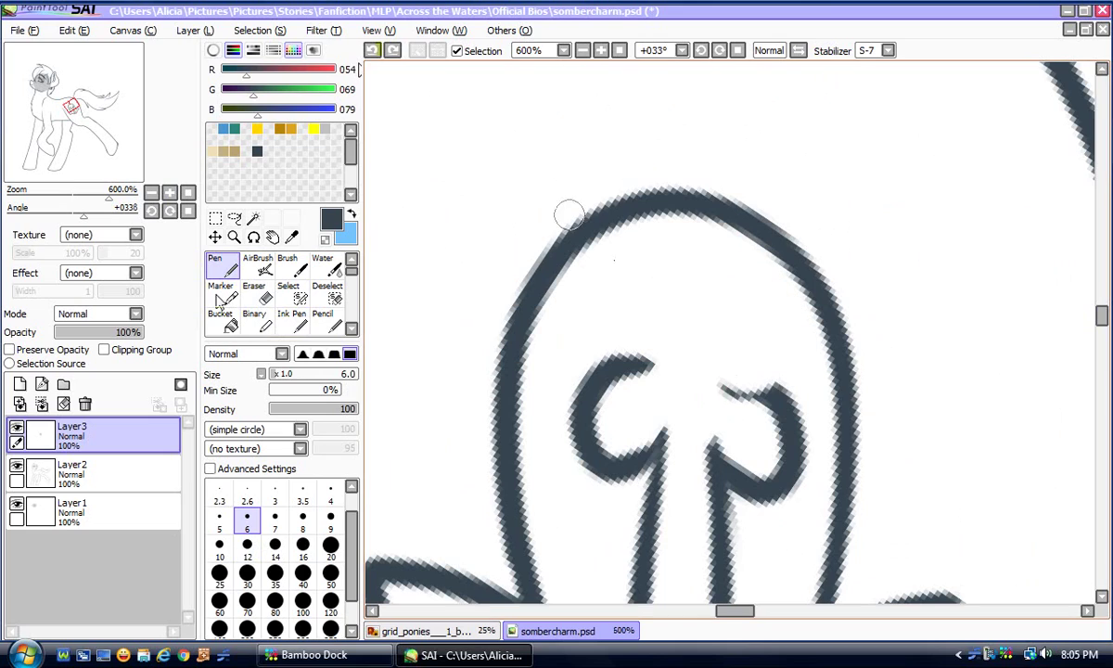
pyautogui.moveTo(712, 382)
pyautogui.mouseDown()
pyautogui.moveTo(753, 383)
pyautogui.moveTo(780, 333)
pyautogui.moveTo(762, 295)
pyautogui.moveTo(729, 279)
pyautogui.moveTo(700, 304)
pyautogui.moveTo(671, 273)
pyautogui.moveTo(633, 272)
pyautogui.moveTo(612, 305)
pyautogui.moveTo(642, 356)
pyautogui.moveTo(616, 328)
pyautogui.moveTo(623, 268)
pyautogui.moveTo(640, 257)
pyautogui.moveTo(690, 286)
pyautogui.moveTo(705, 322)
pyautogui.moveTo(735, 281)
pyautogui.moveTo(781, 301)
pyautogui.moveTo(791, 335)
pyautogui.moveTo(768, 372)
pyautogui.moveTo(710, 373)
pyautogui.mouseUp()
pyautogui.click(372, 51)
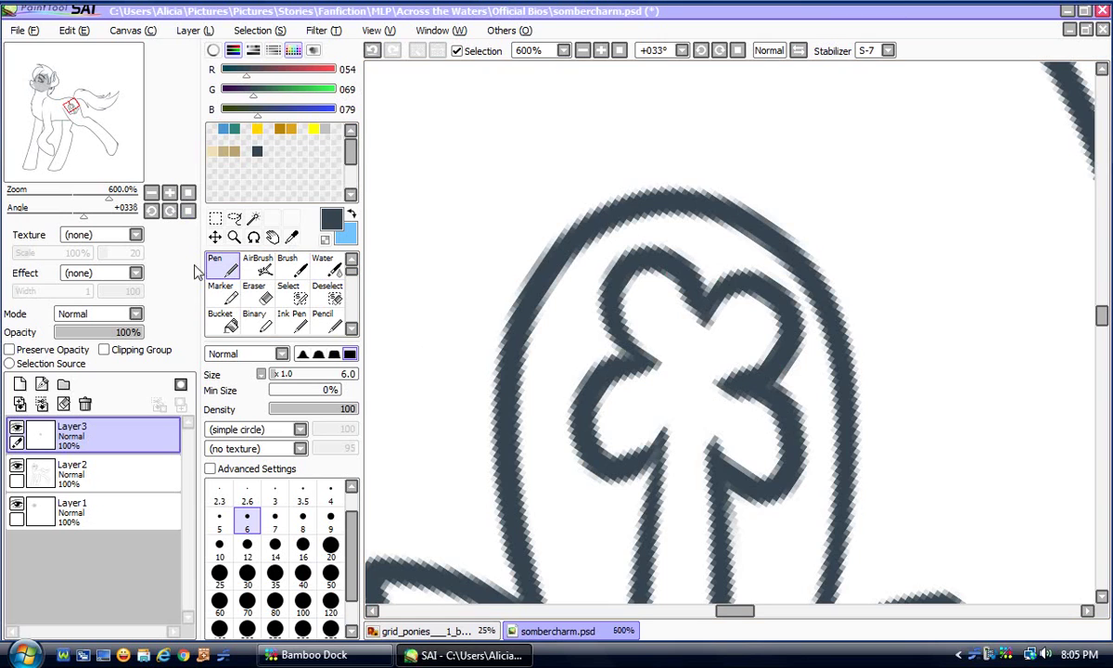
# At 400% zoom, erase the arch's right side and redraw it slightly wider around the clover, down to the right tab's inner corner
pyautogui.click(151, 192)
pyautogui.click(151, 192)
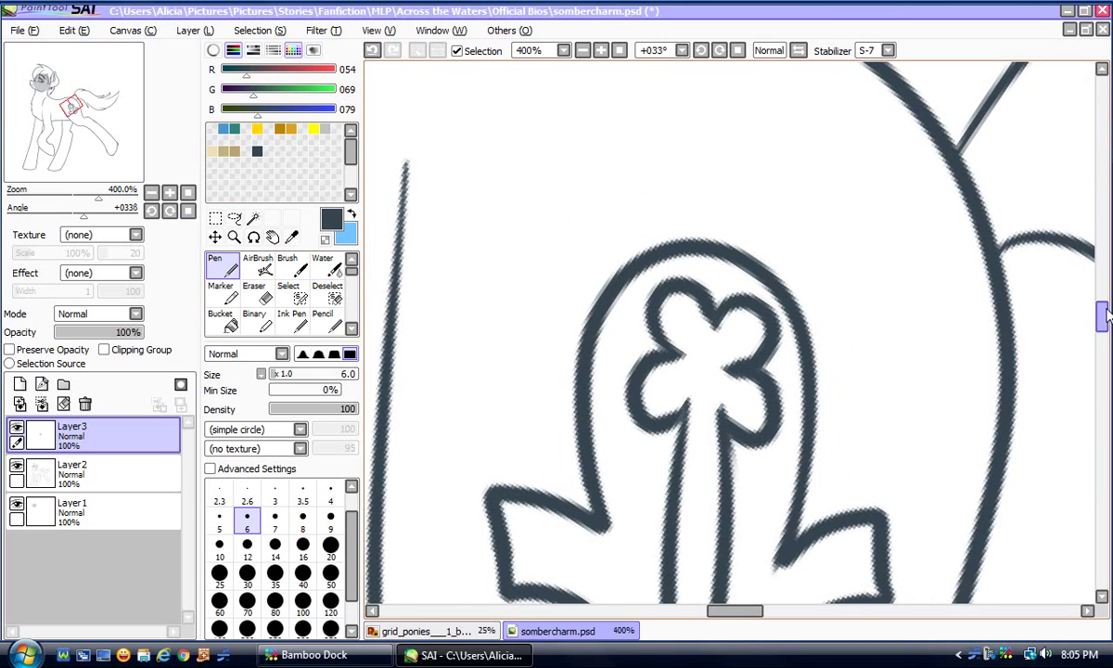
pyautogui.moveTo(1104, 316)
pyautogui.mouseDown()
pyautogui.moveTo(1104, 336)
pyautogui.moveTo(1104, 326)
pyautogui.mouseUp()
pyautogui.press('e')
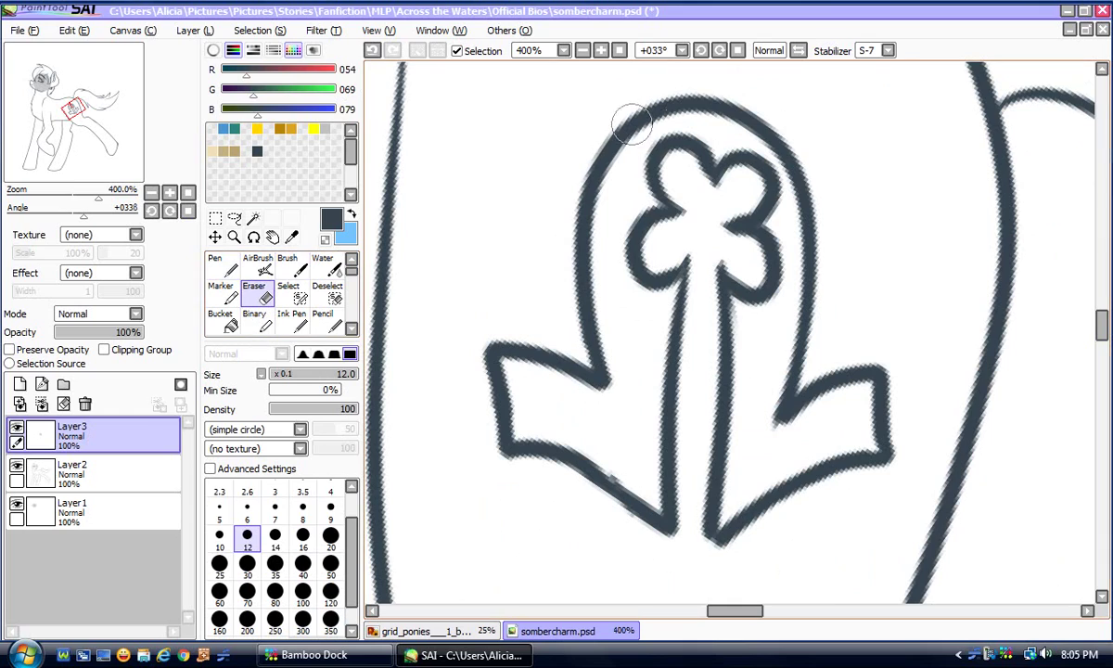
pyautogui.moveTo(703, 95)
pyautogui.mouseDown()
pyautogui.moveTo(761, 121)
pyautogui.moveTo(798, 162)
pyautogui.moveTo(808, 251)
pyautogui.moveTo(786, 360)
pyautogui.mouseUp()
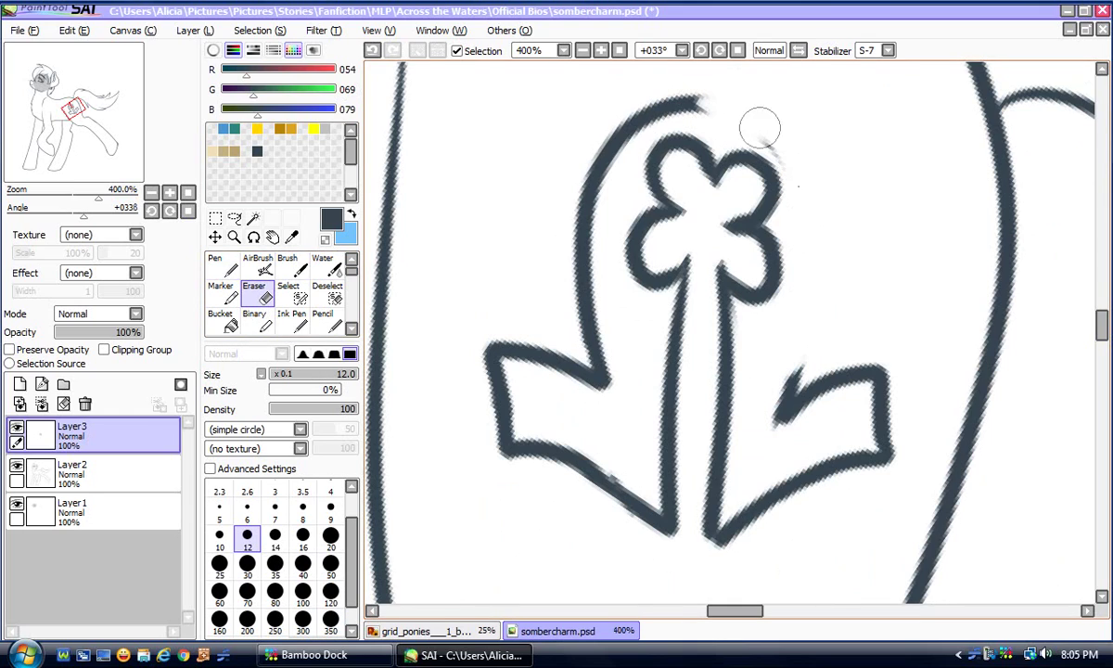
pyautogui.moveTo(760, 128); pyautogui.dragTo(787, 182)
pyautogui.click(216, 262)
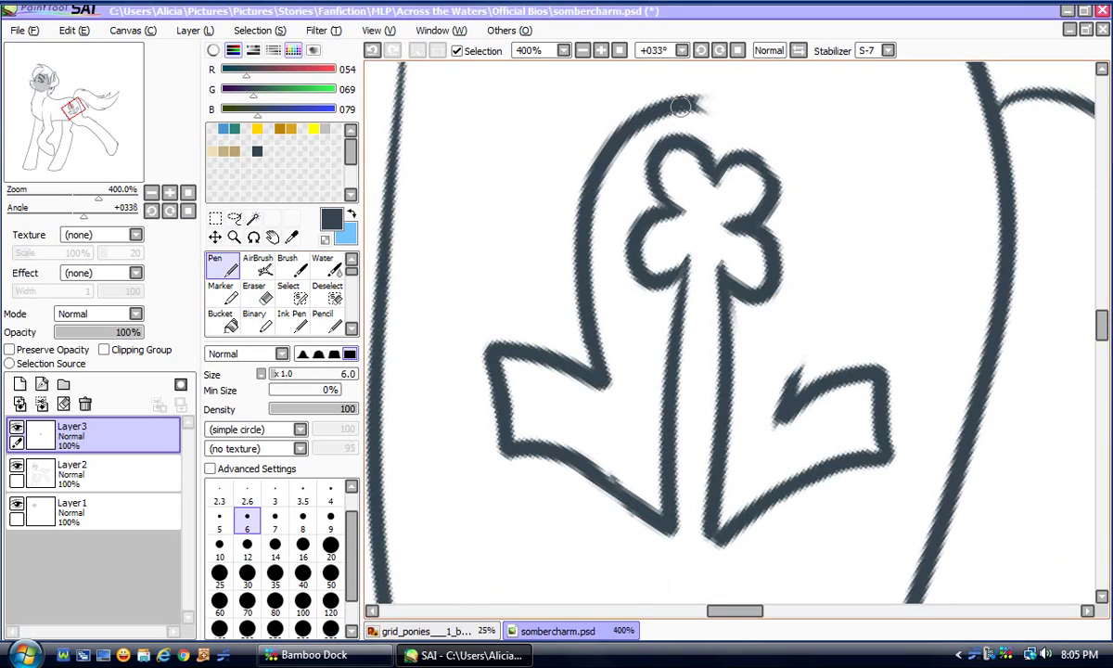
pyautogui.moveTo(674, 107); pyautogui.dragTo(727, 102)
pyautogui.moveTo(791, 141)
pyautogui.mouseDown()
pyautogui.moveTo(814, 232)
pyautogui.moveTo(787, 367)
pyautogui.moveTo(767, 367)
pyautogui.mouseUp()
pyautogui.click(372, 50)
pyautogui.moveTo(685, 102)
pyautogui.mouseDown()
pyautogui.moveTo(771, 124)
pyautogui.moveTo(806, 170)
pyautogui.moveTo(813, 249)
pyautogui.moveTo(777, 423)
pyautogui.mouseUp()
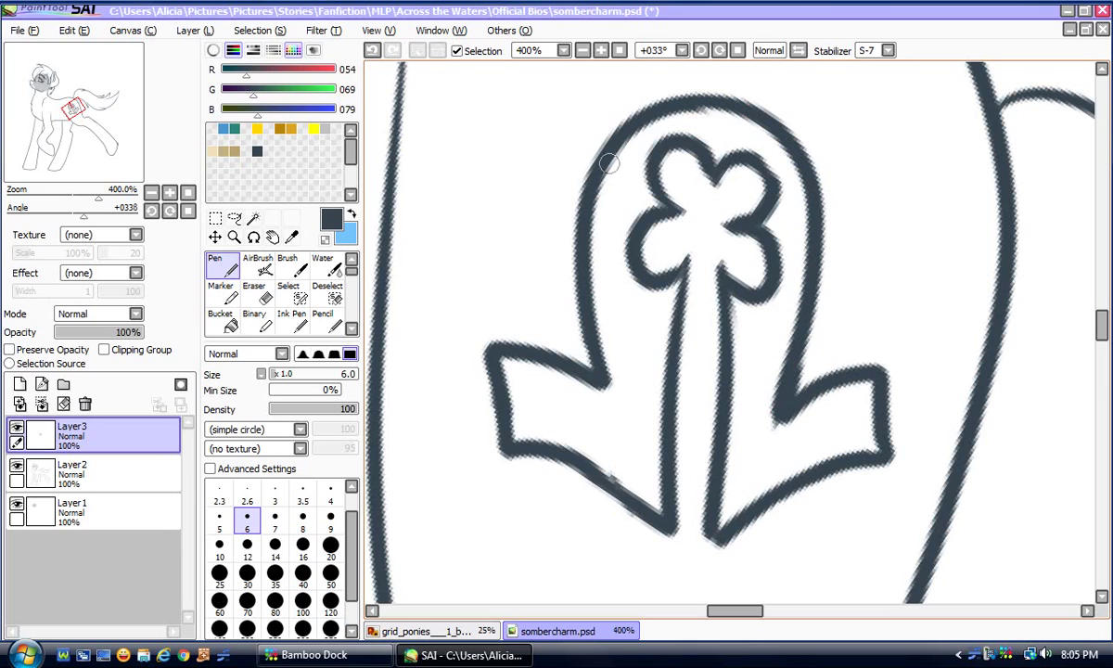
# Erase the arch's left side and redraw it closer to the clover with the Pen, connecting it to the left tab's upper edge
pyautogui.press('e')
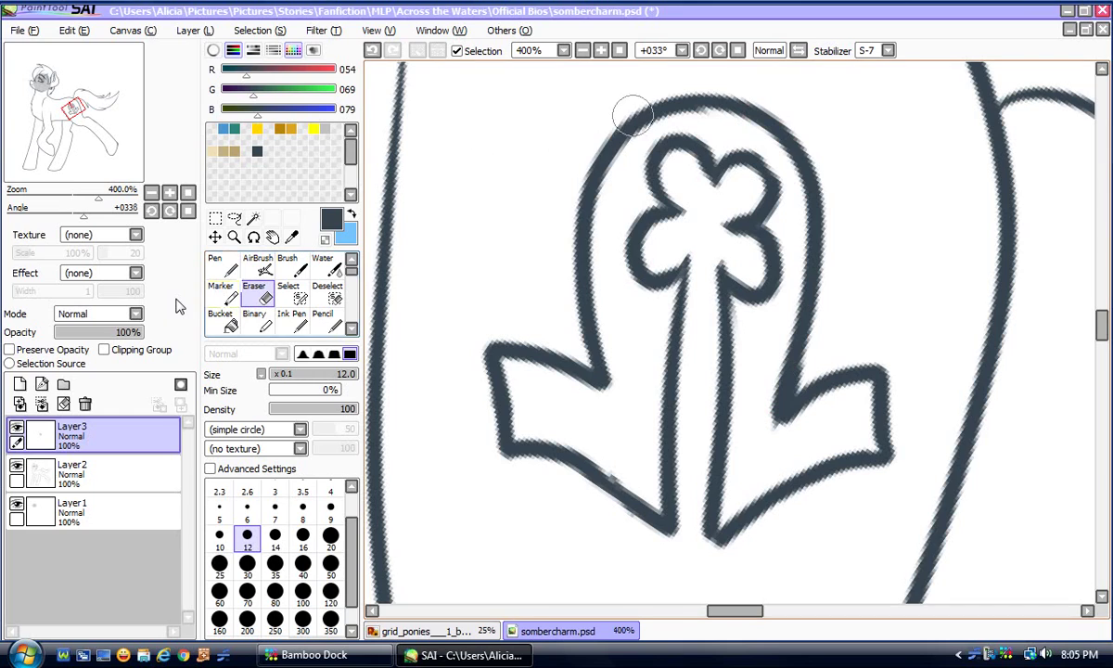
pyautogui.moveTo(632, 115)
pyautogui.mouseDown()
pyautogui.moveTo(587, 194)
pyautogui.moveTo(580, 240)
pyautogui.moveTo(600, 367)
pyautogui.mouseUp()
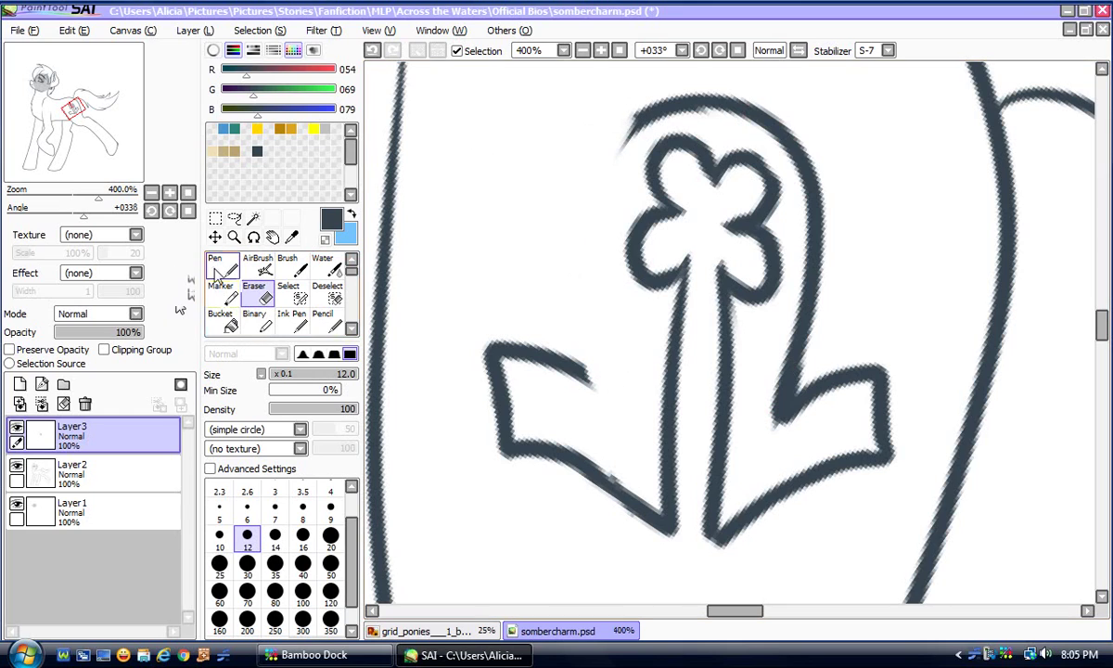
pyautogui.click(218, 269)
pyautogui.moveTo(644, 118)
pyautogui.mouseDown()
pyautogui.moveTo(605, 185)
pyautogui.moveTo(601, 295)
pyautogui.moveTo(616, 388)
pyautogui.moveTo(535, 358)
pyautogui.mouseUp()
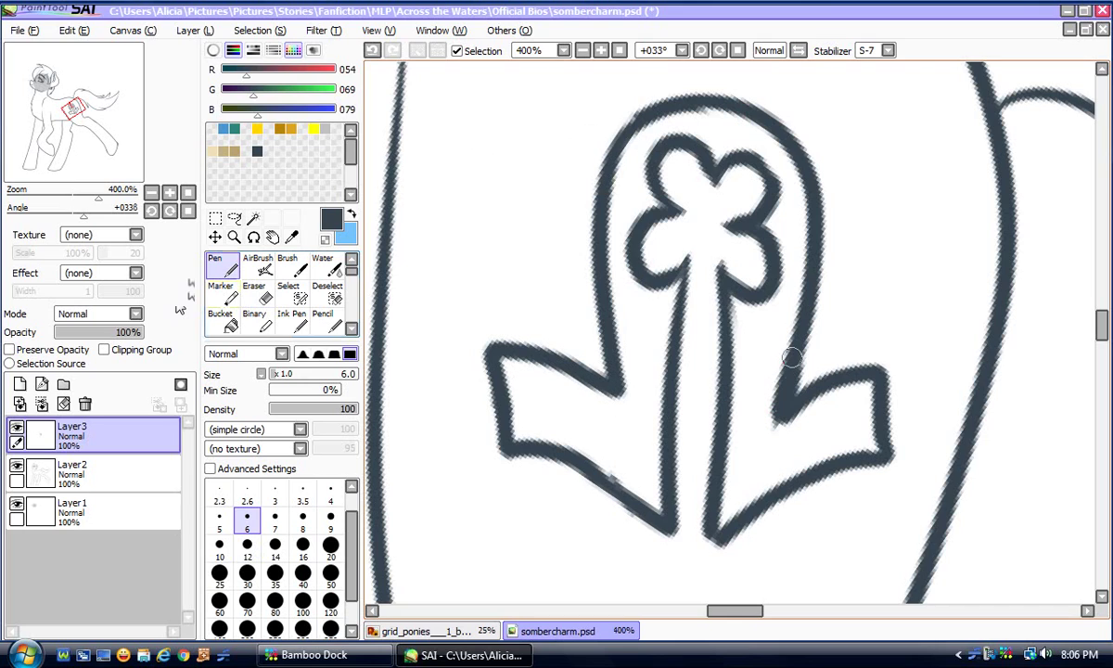
# At 500% zoom, erase the left tab's upper edge, outer side and the outer part of its lower edge with the size 12 Eraser
pyautogui.click(170, 193)
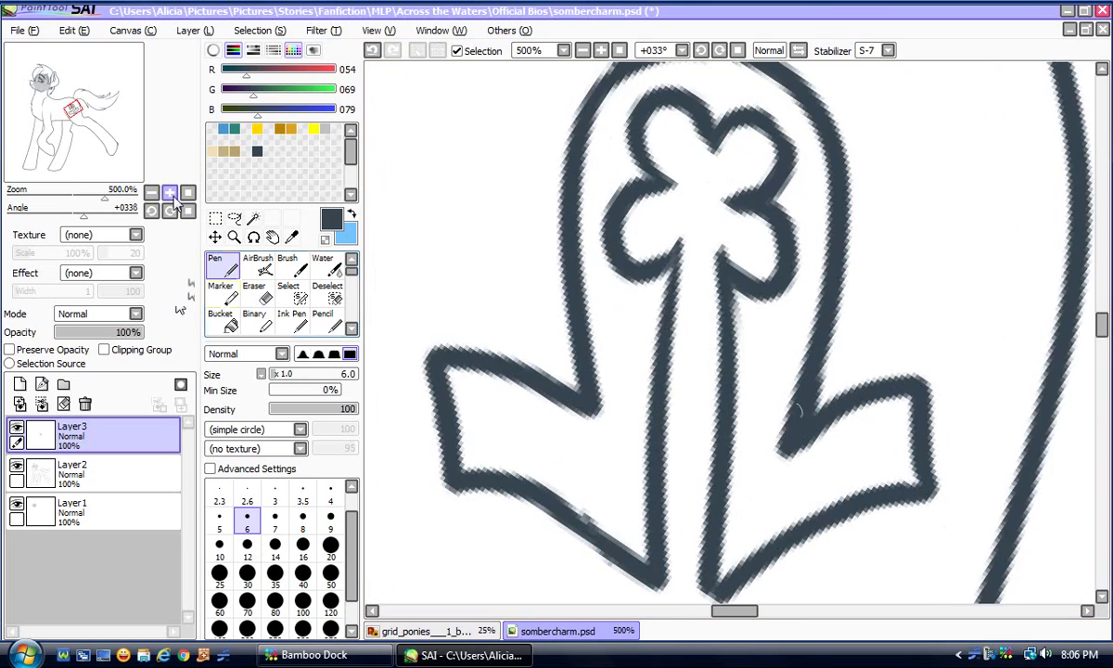
pyautogui.scroll(-3, 999, 344)
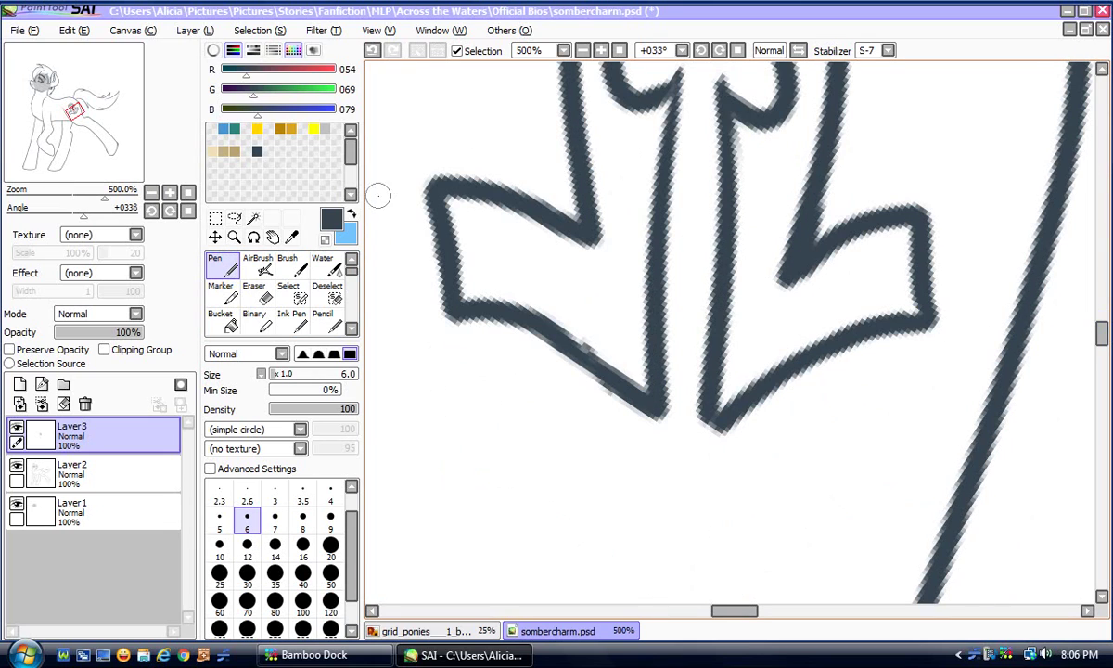
pyautogui.click(255, 295)
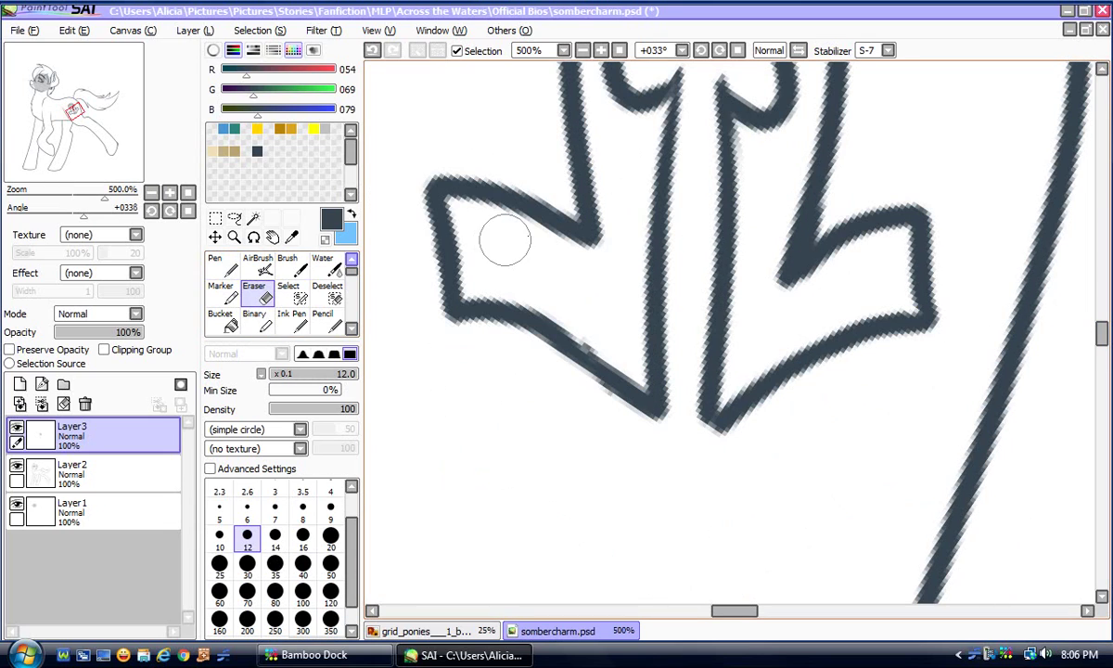
pyautogui.moveTo(417, 181)
pyautogui.mouseDown()
pyautogui.moveTo(527, 212)
pyautogui.moveTo(517, 228)
pyautogui.mouseUp()
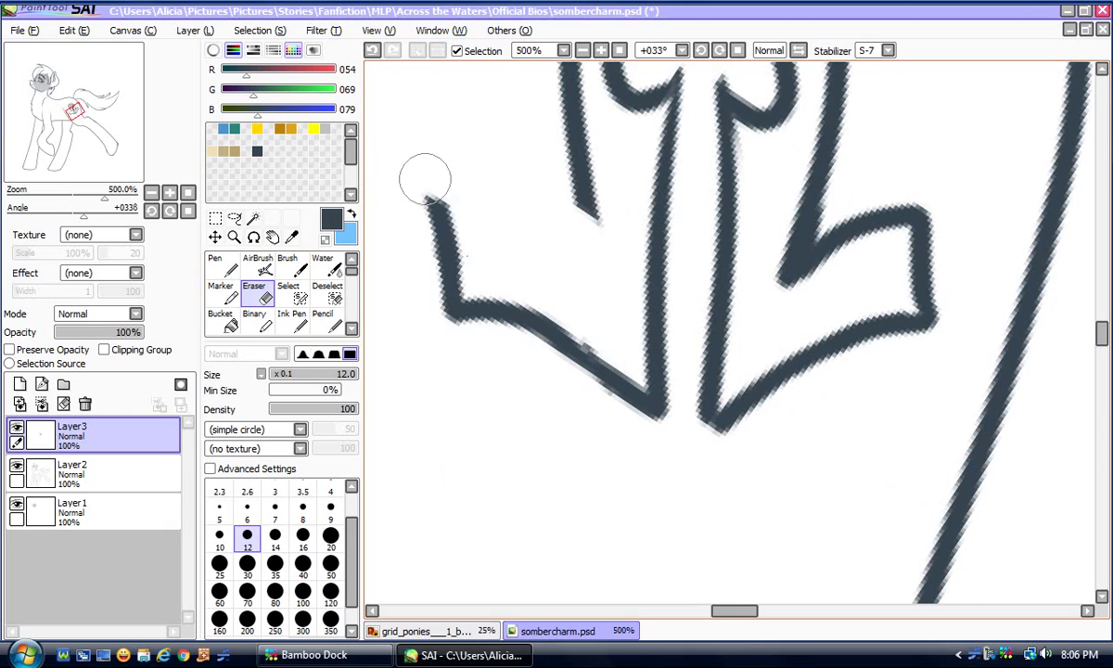
pyautogui.moveTo(422, 179)
pyautogui.mouseDown()
pyautogui.moveTo(447, 227)
pyautogui.moveTo(456, 327)
pyautogui.mouseUp()
pyautogui.moveTo(482, 232); pyautogui.dragTo(499, 430)
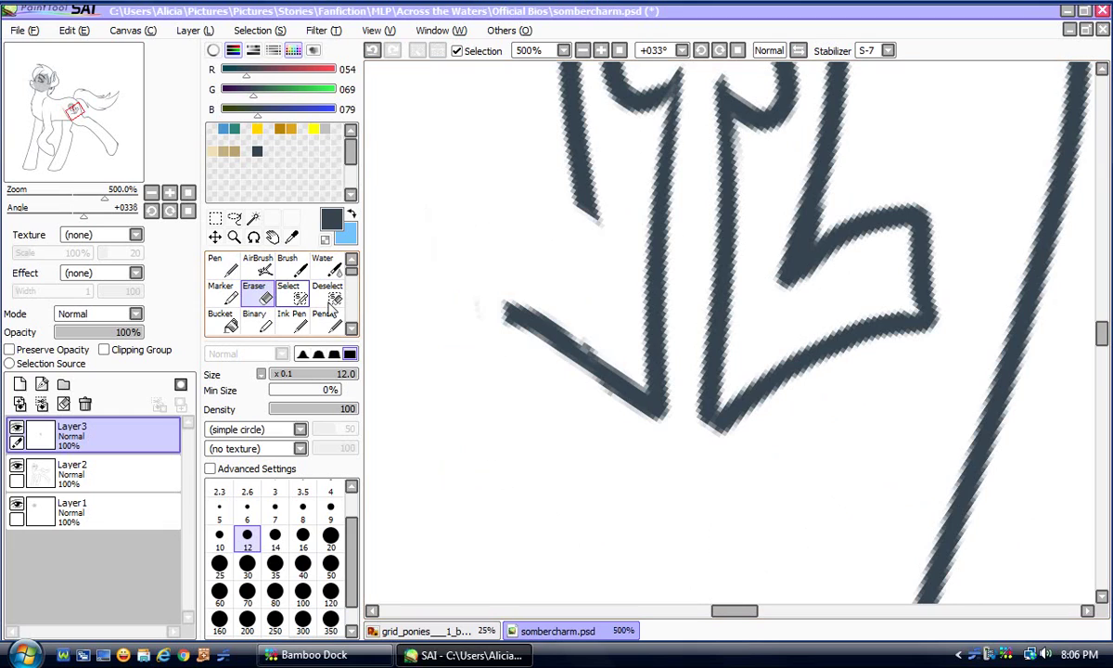
pyautogui.click(221, 267)
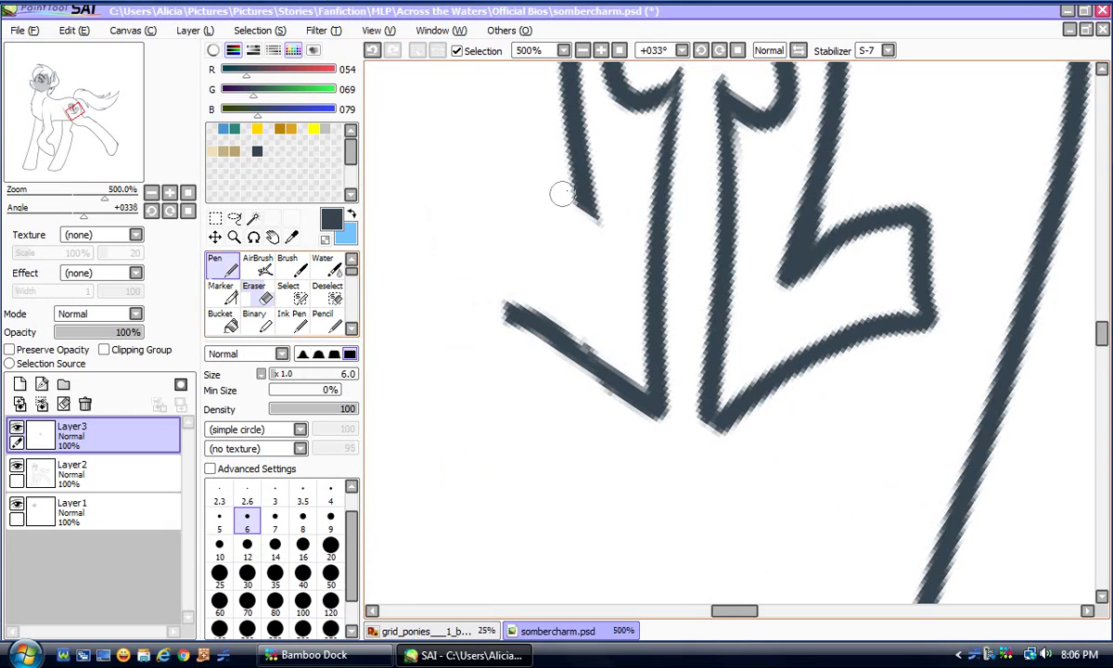
pyautogui.moveTo(574, 181)
pyautogui.mouseDown()
pyautogui.moveTo(587, 224)
pyautogui.moveTo(527, 198)
pyautogui.moveTo(452, 188)
pyautogui.moveTo(486, 309)
pyautogui.moveTo(524, 329)
pyautogui.mouseUp()
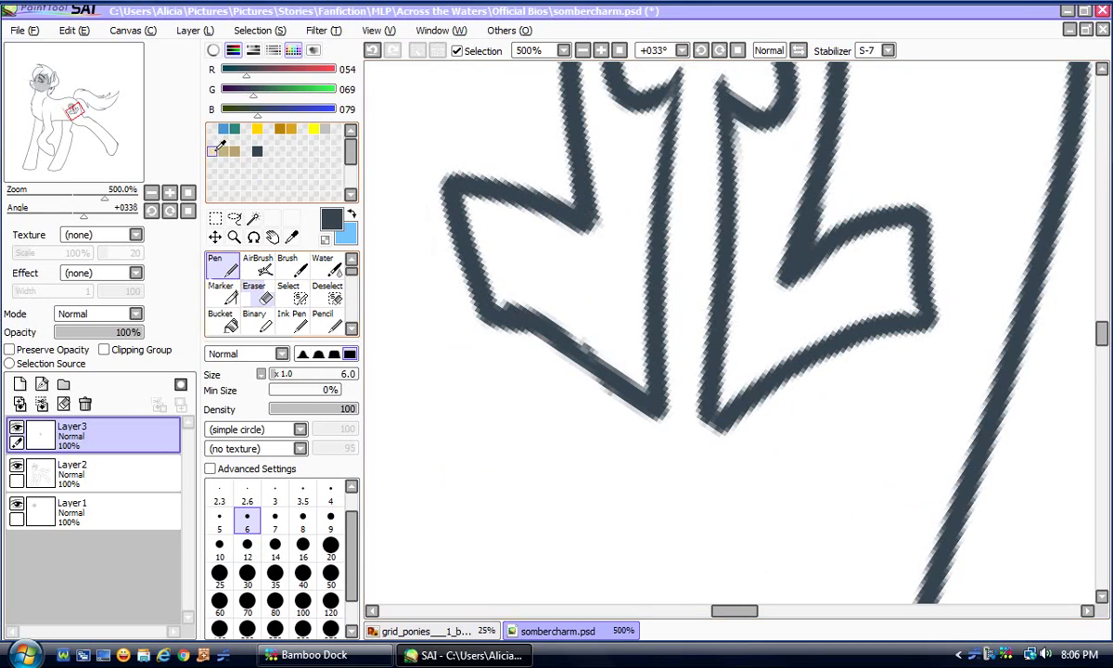
pyautogui.hotkey('ctrl', 'z')
pyautogui.moveTo(593, 219)
pyautogui.mouseDown()
pyautogui.moveTo(498, 187)
pyautogui.moveTo(452, 222)
pyautogui.moveTo(461, 276)
pyautogui.moveTo(484, 306)
pyautogui.mouseUp()
pyautogui.click(370, 52)
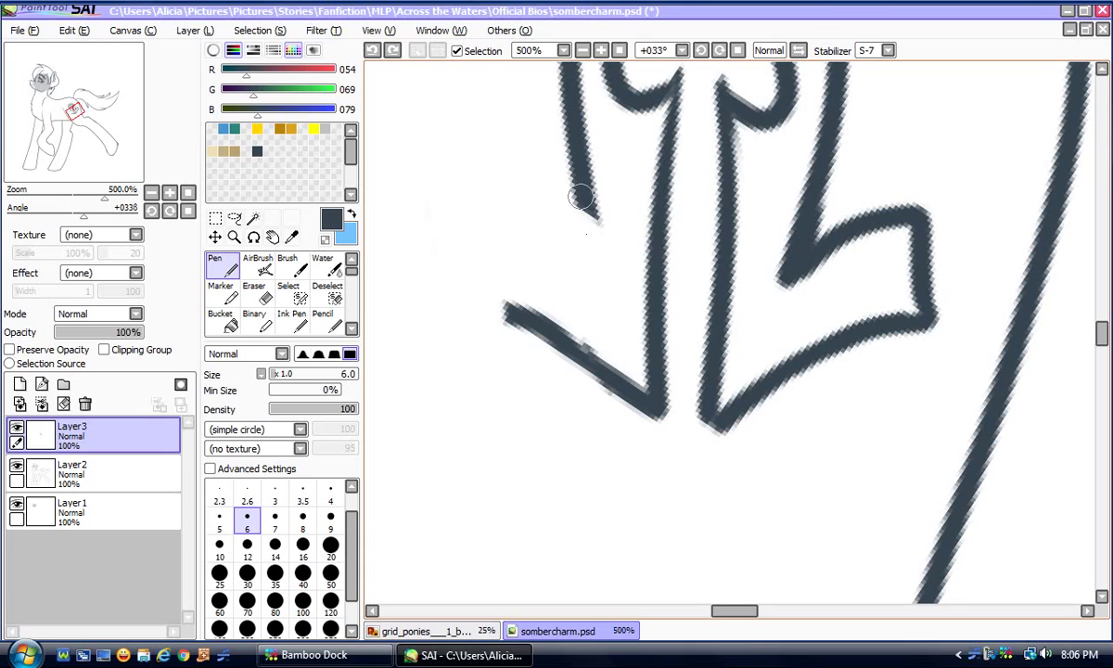
# Redraw the left tab shorter with the size 6 Pen, from the arch's end to the lower edge, and trim the overshoot at its inner corner
pyautogui.moveTo(580, 197)
pyautogui.mouseDown()
pyautogui.moveTo(586, 255)
pyautogui.moveTo(583, 198)
pyautogui.moveTo(566, 223)
pyautogui.moveTo(450, 190)
pyautogui.moveTo(468, 294)
pyautogui.moveTo(503, 312)
pyautogui.mouseUp()
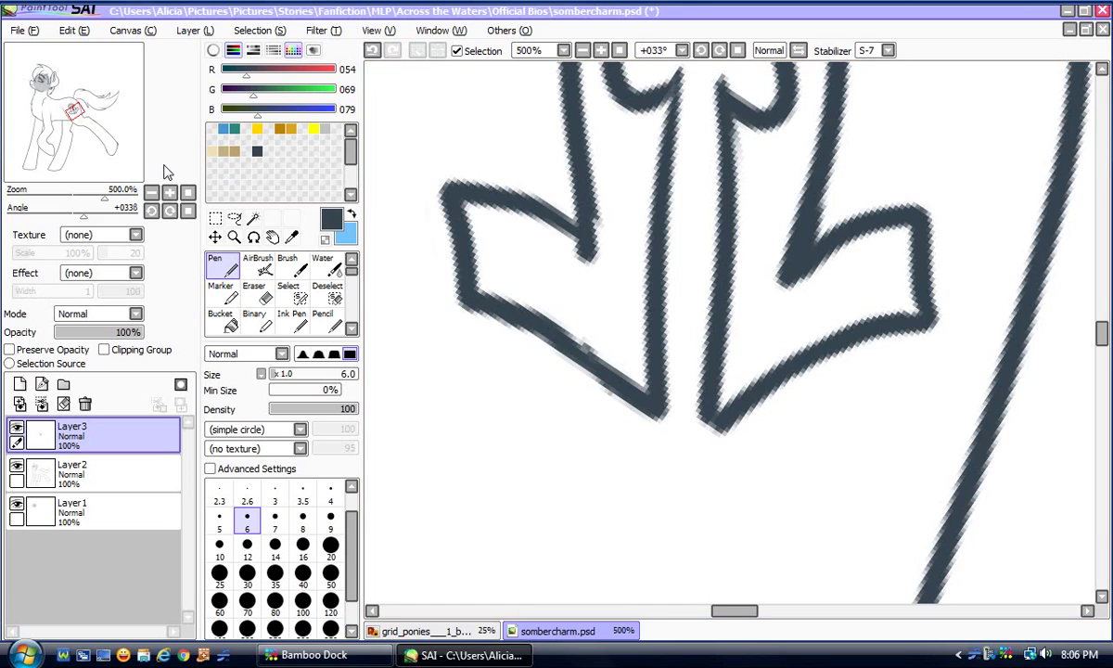
pyautogui.click(253, 290)
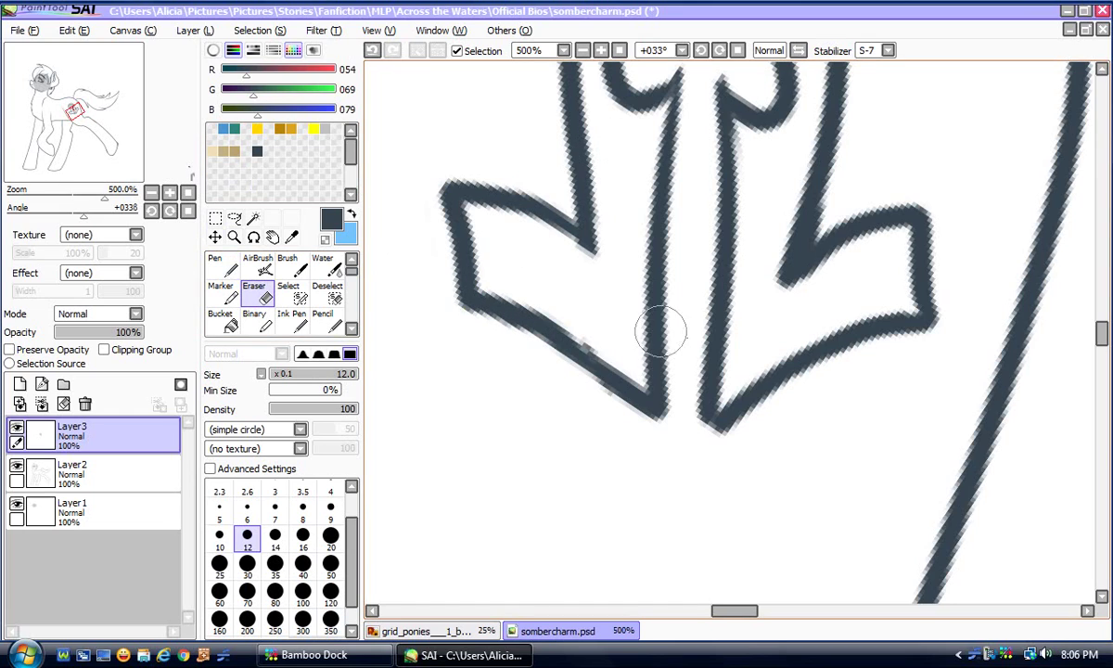
# Zoom out to 200% to view the whole flank mark, and save sombercharm.psd
pyautogui.click(150, 193)
pyautogui.click(149, 193)
pyautogui.click(149, 193)
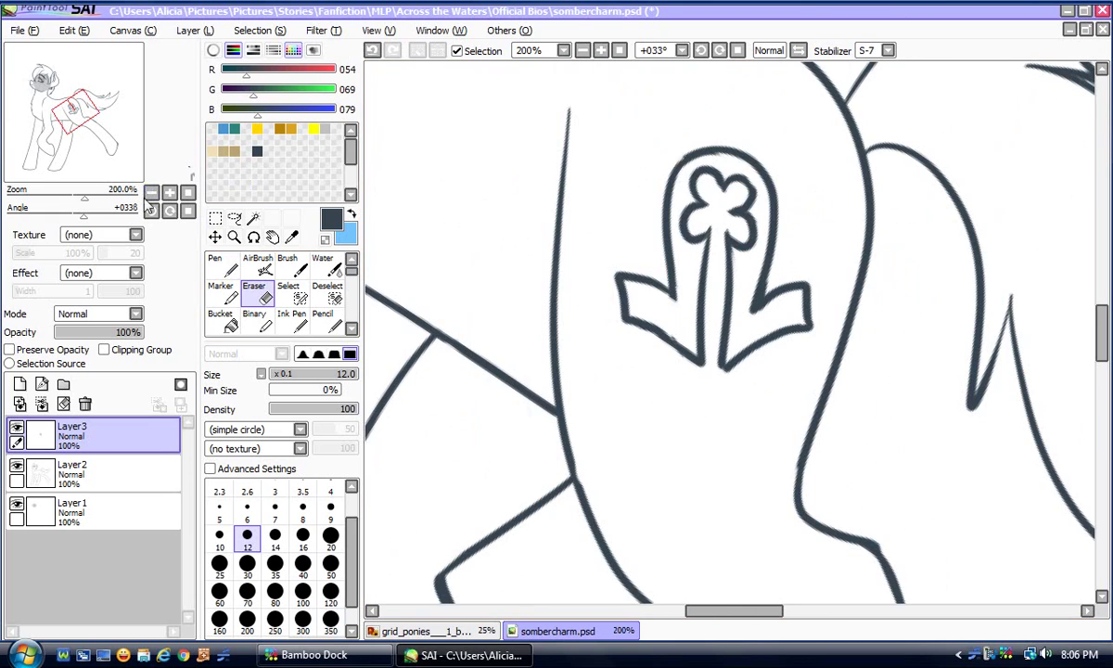
pyautogui.click(22, 29)
pyautogui.click(47, 136)
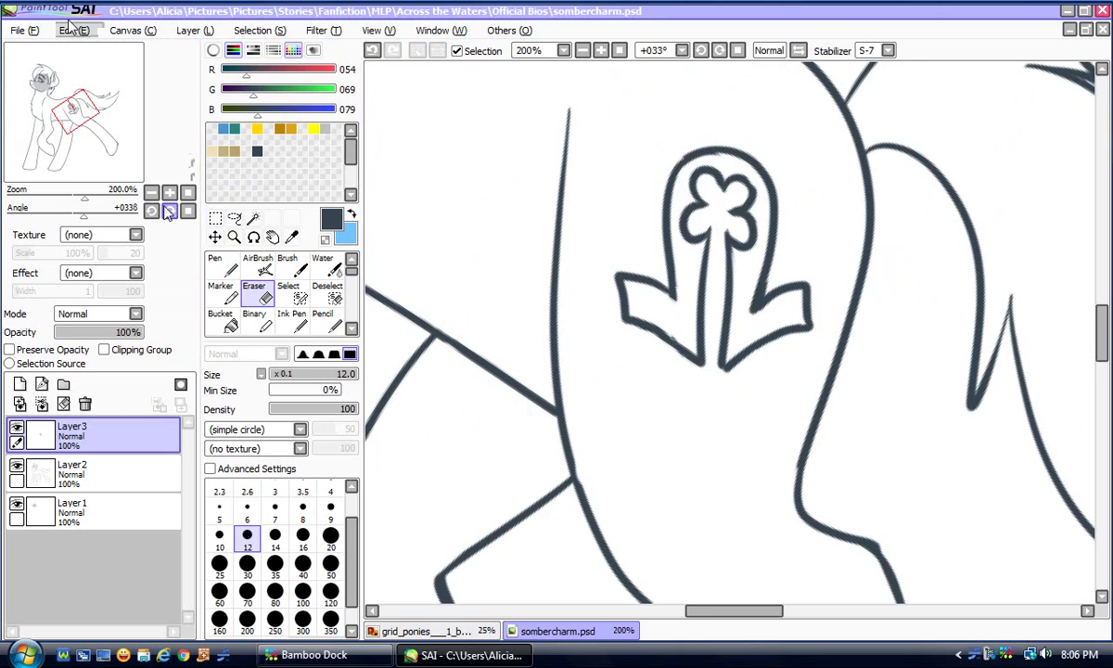
# Touch up the outline of the clover's upper-right petal on the flank mark with the size 6 Pen
pyautogui.click(170, 192)
pyautogui.click(170, 192)
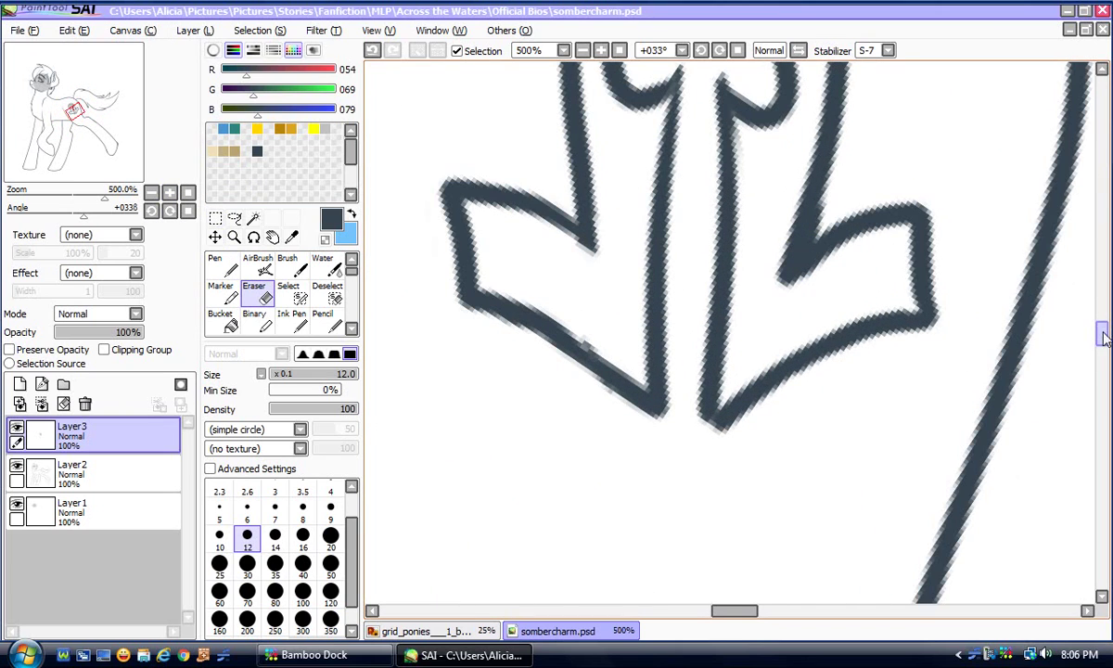
pyautogui.moveTo(1104, 339); pyautogui.dragTo(1104, 321)
pyautogui.click(222, 264)
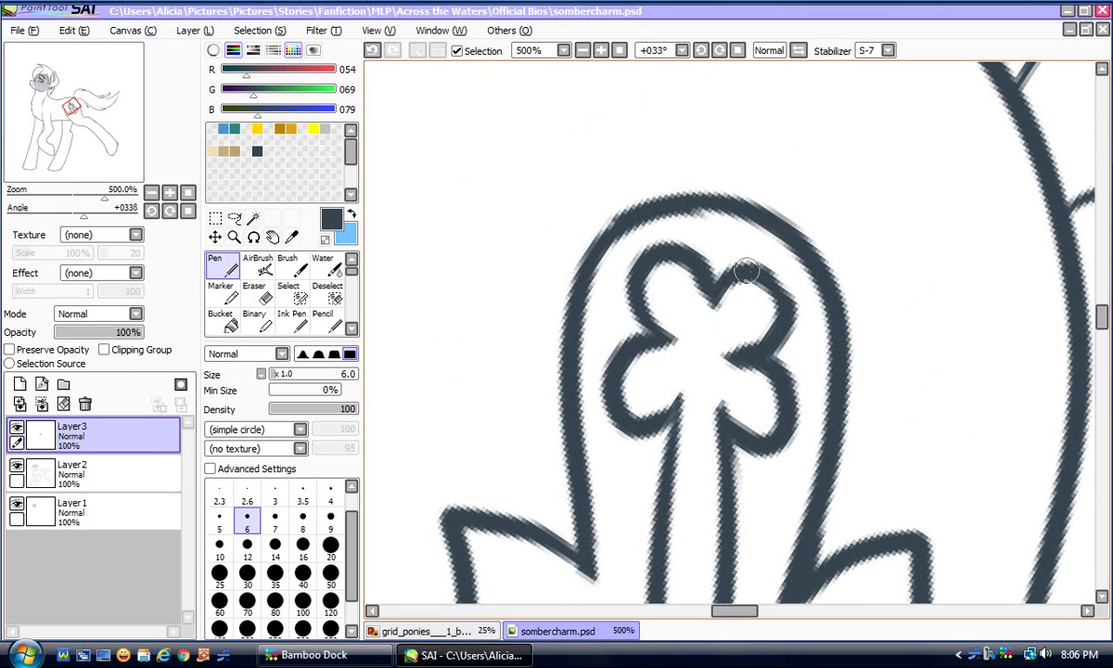
pyautogui.moveTo(747, 271)
pyautogui.mouseDown()
pyautogui.moveTo(776, 281)
pyautogui.moveTo(772, 311)
pyautogui.mouseUp()
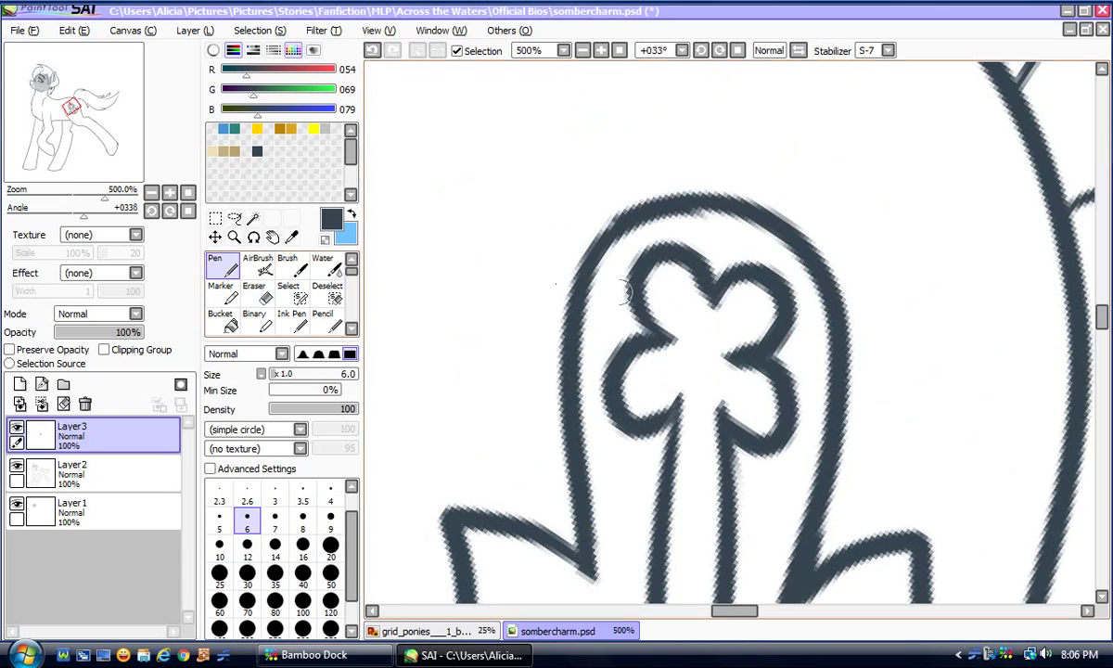
# Return the canvas to an upright view at 100% zoom and save sombercharm.psd
pyautogui.click(152, 192)
pyautogui.click(152, 192)
pyautogui.click(151, 192)
pyautogui.click(187, 192)
pyautogui.click(171, 194)
pyautogui.click(170, 193)
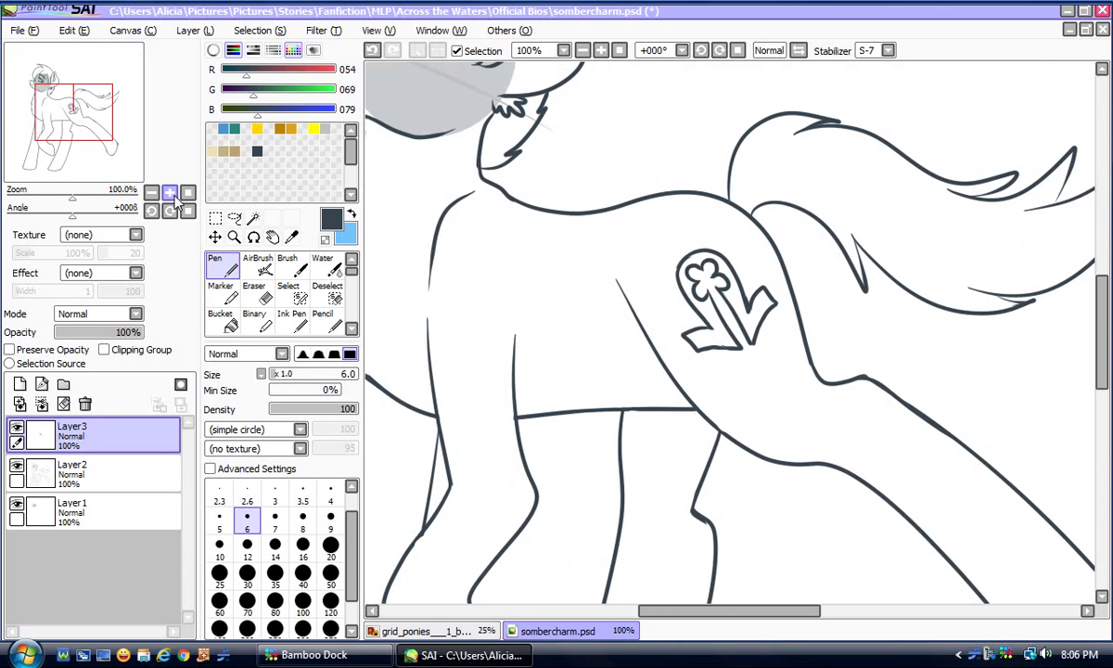
pyautogui.click(23, 31)
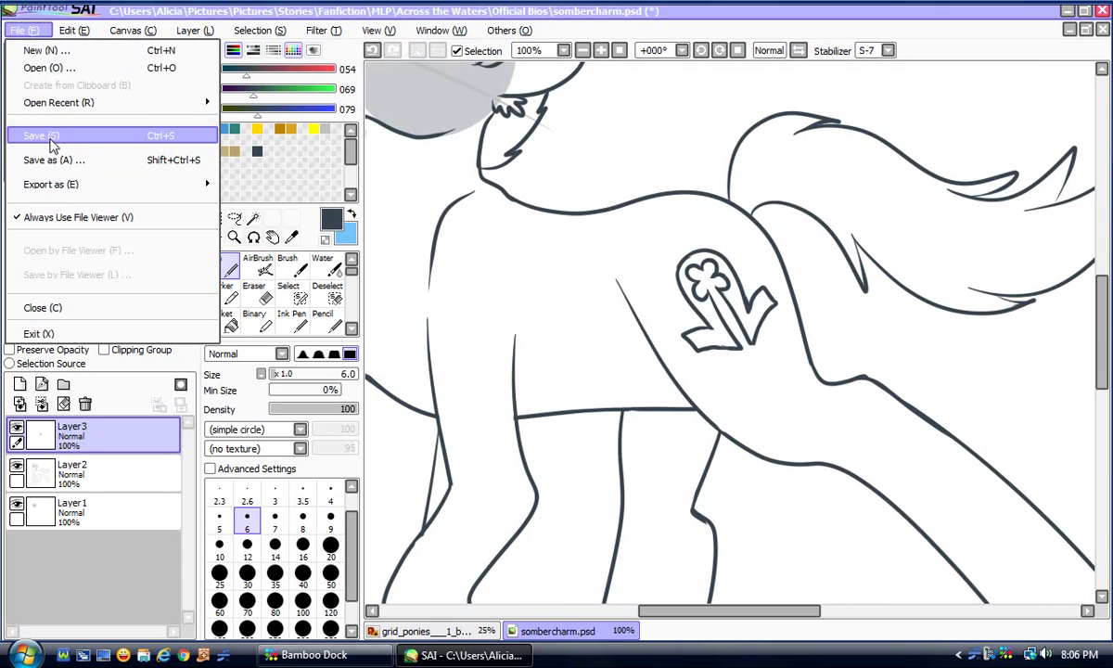
pyautogui.click(49, 139)
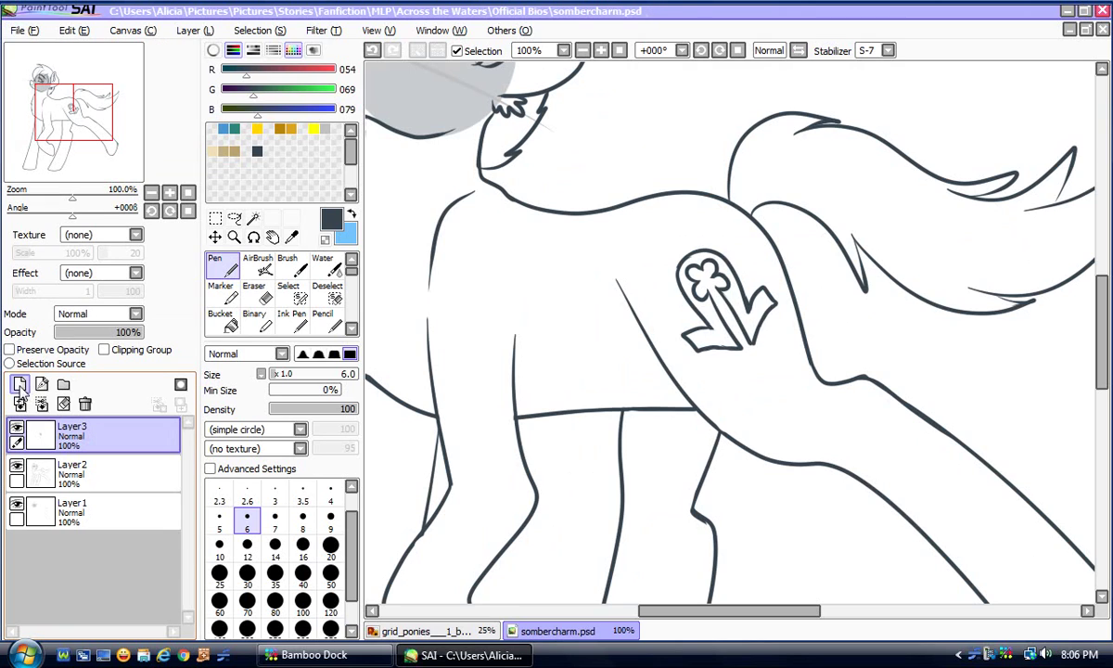
# Add a new layer above the flank mark layer and set the drawing color to RGB 0, 20, 0
pyautogui.click(19, 384)
pyautogui.click(151, 192)
pyautogui.click(151, 192)
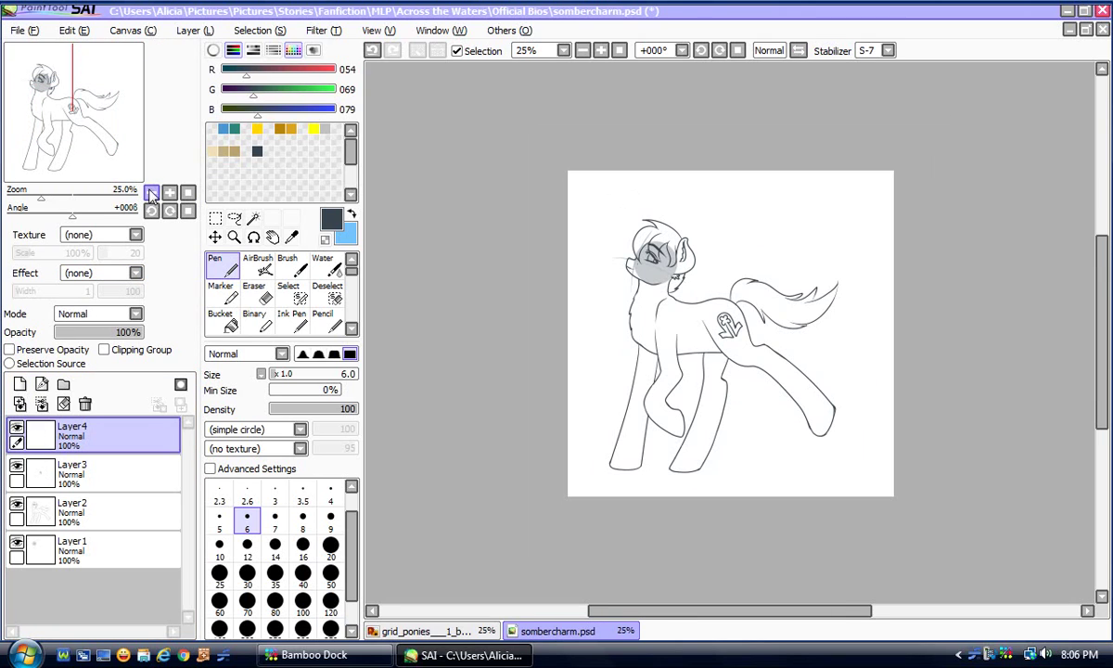
pyautogui.moveTo(318, 109); pyautogui.dragTo(231, 90)
pyautogui.moveTo(332, 69); pyautogui.dragTo(217, 70)
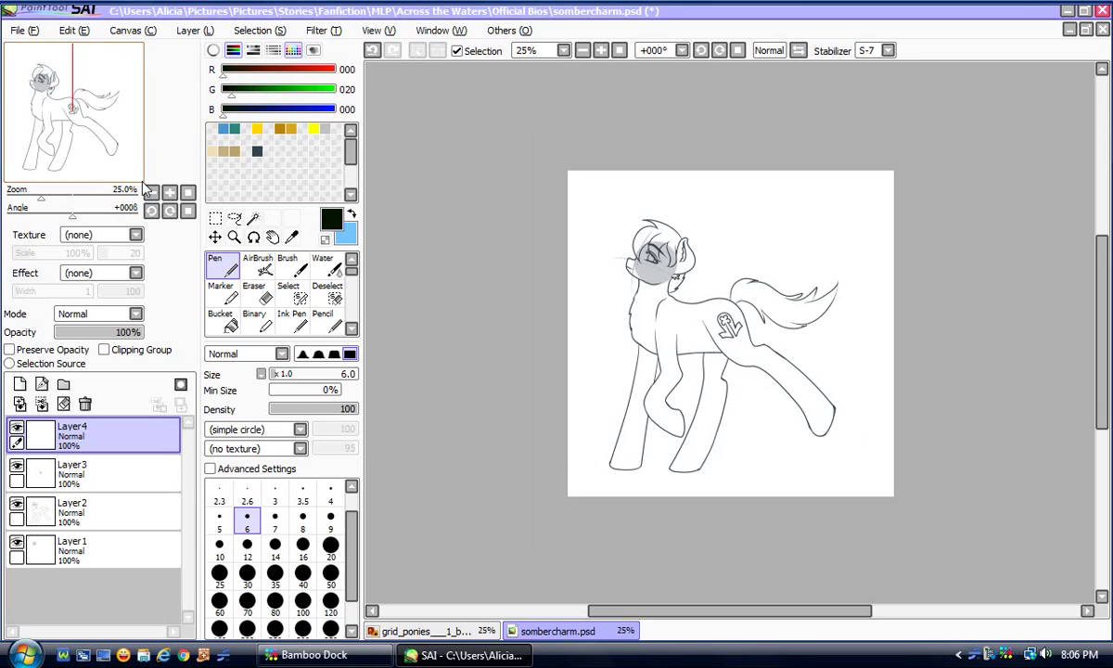
pyautogui.click(170, 192)
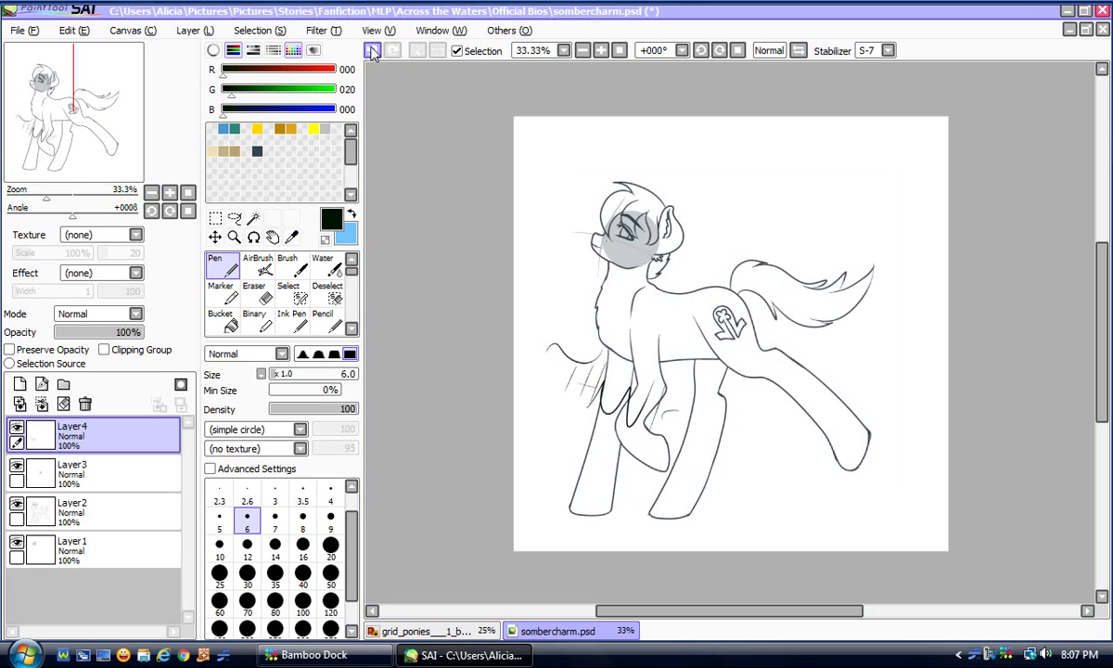
# Add another new layer above the rough scribbles and set the Stabilizer to S-1
pyautogui.click(19, 383)
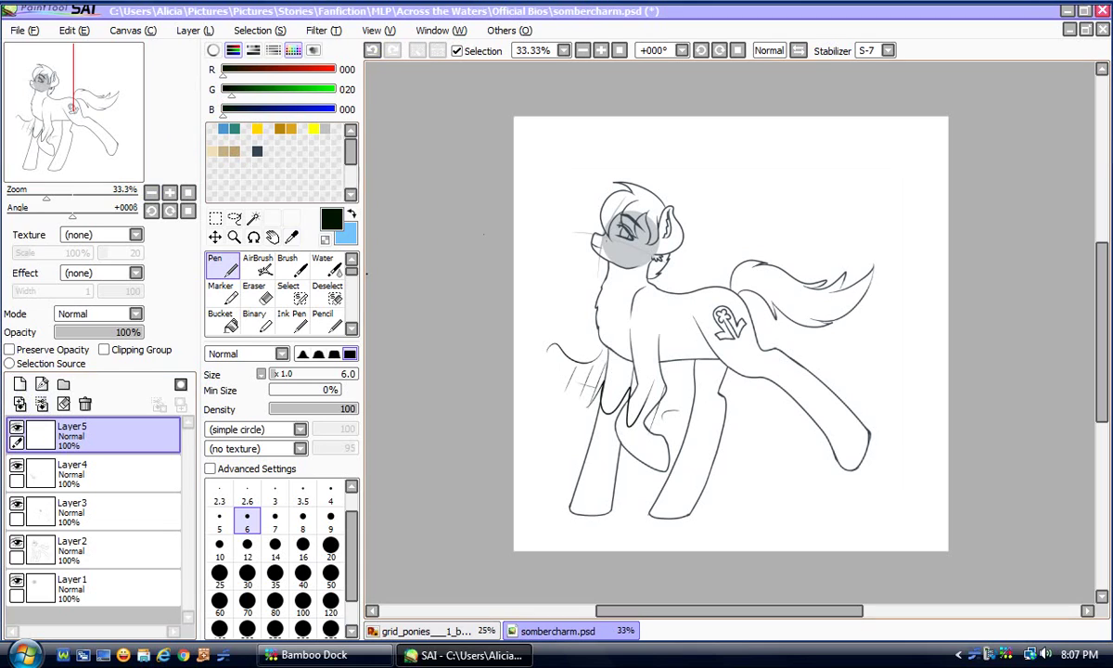
pyautogui.click(859, 53)
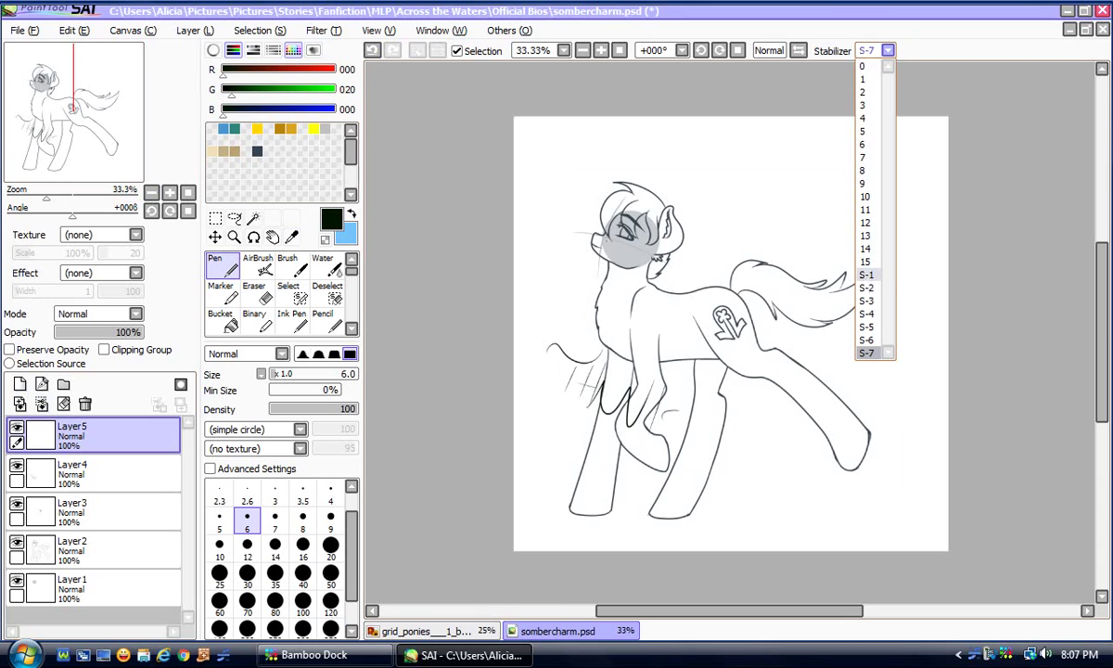
pyautogui.click(868, 275)
# Delete the layer with the rough scribbles and handwrite "HAHA", "THANKS for watching" and a signature beside and over the pony's hindquarters with the Pen
pyautogui.click(93, 474)
pyautogui.click(84, 403)
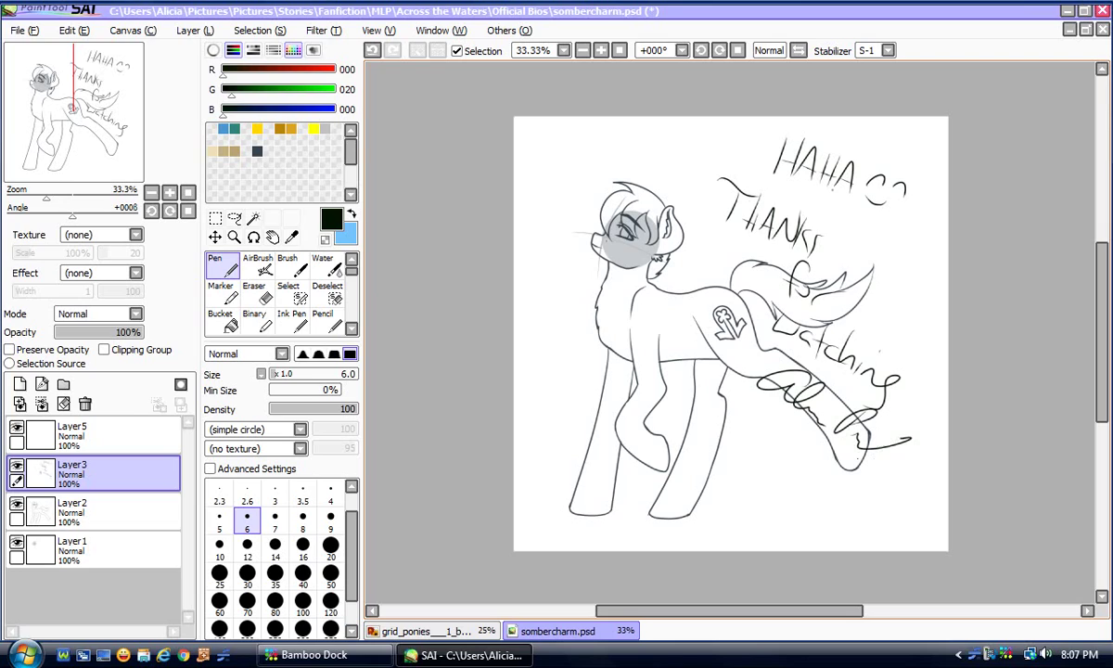
pyautogui.moveTo(880, 476); pyautogui.dragTo(928, 470)
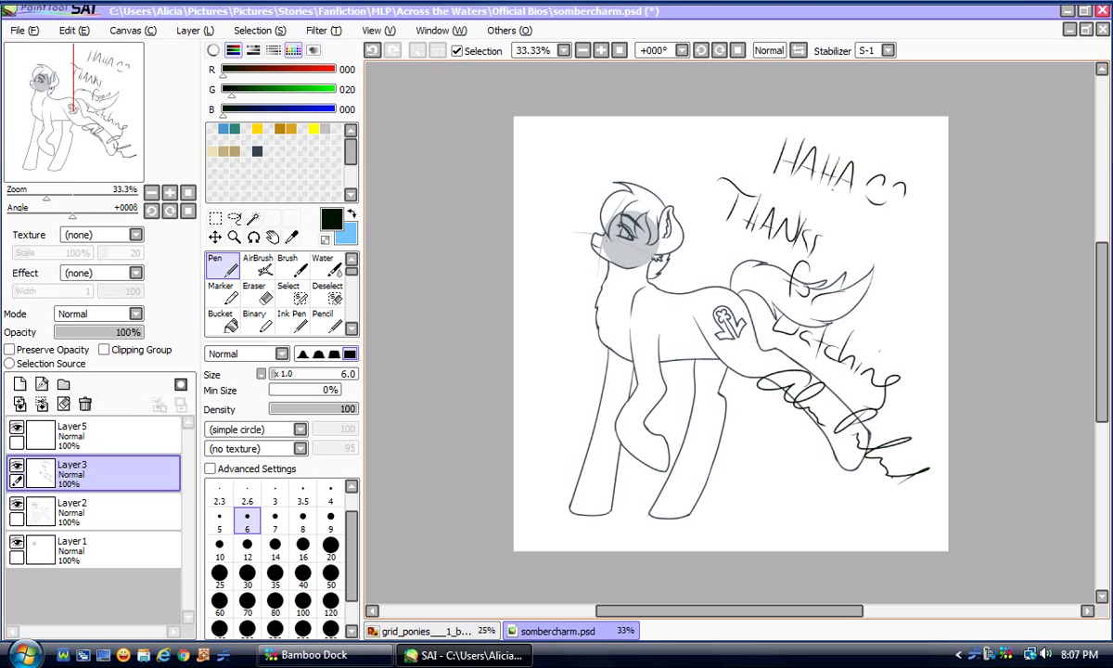